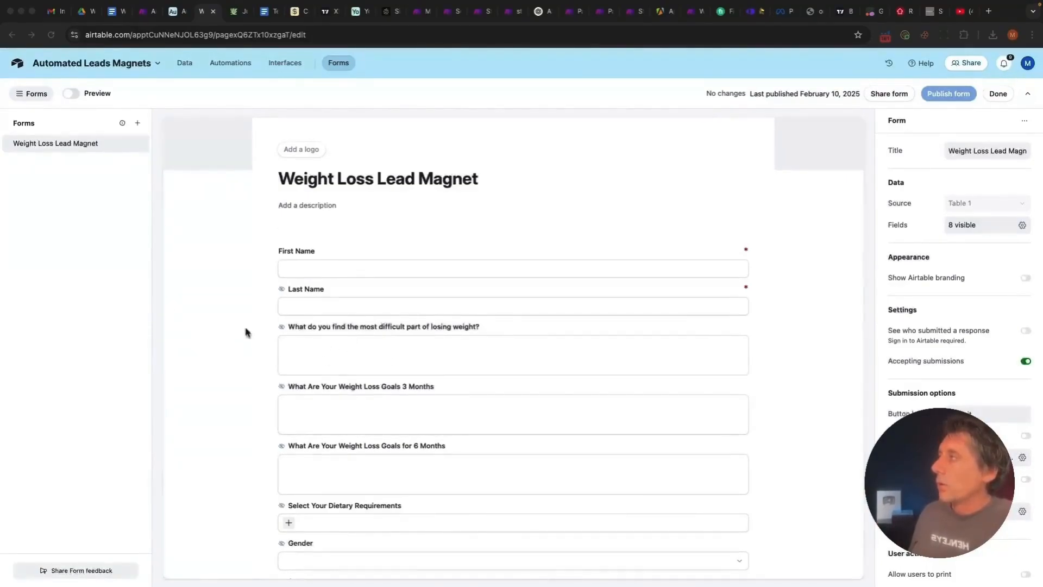
Switch from the Airtable form to the Juniper weight-loss discount offer page
click(235, 12)
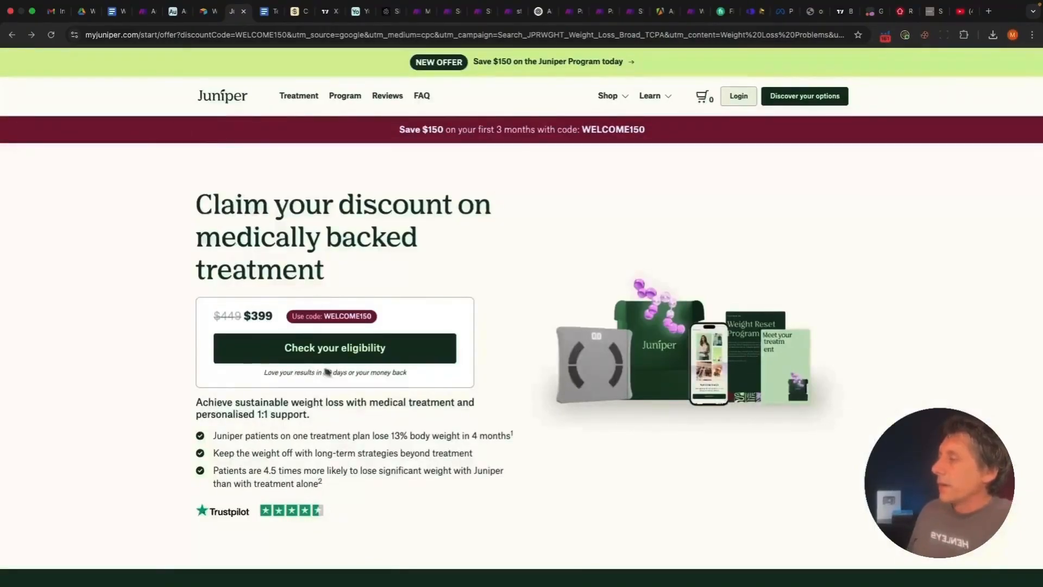
Start Juniper's eligibility check, view the five-step journey page, and return to the Airtable form
click(340, 356)
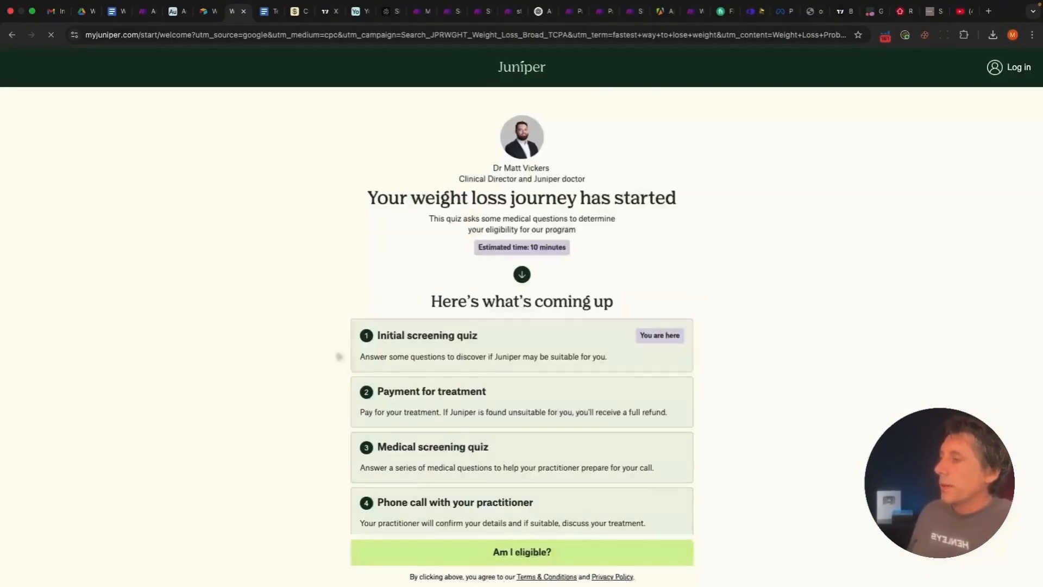
scroll(358, 358, down, 2)
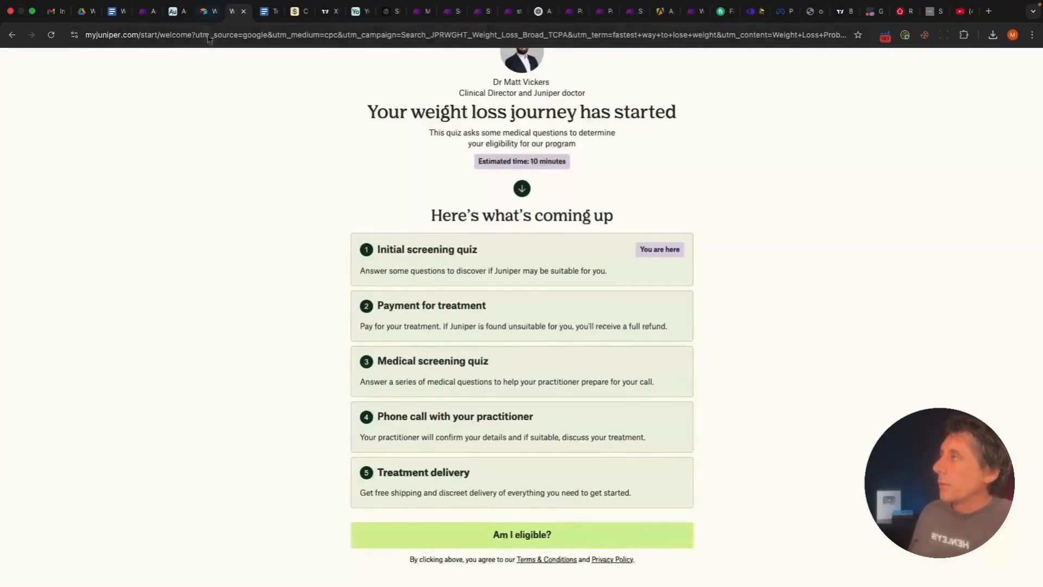
click(205, 11)
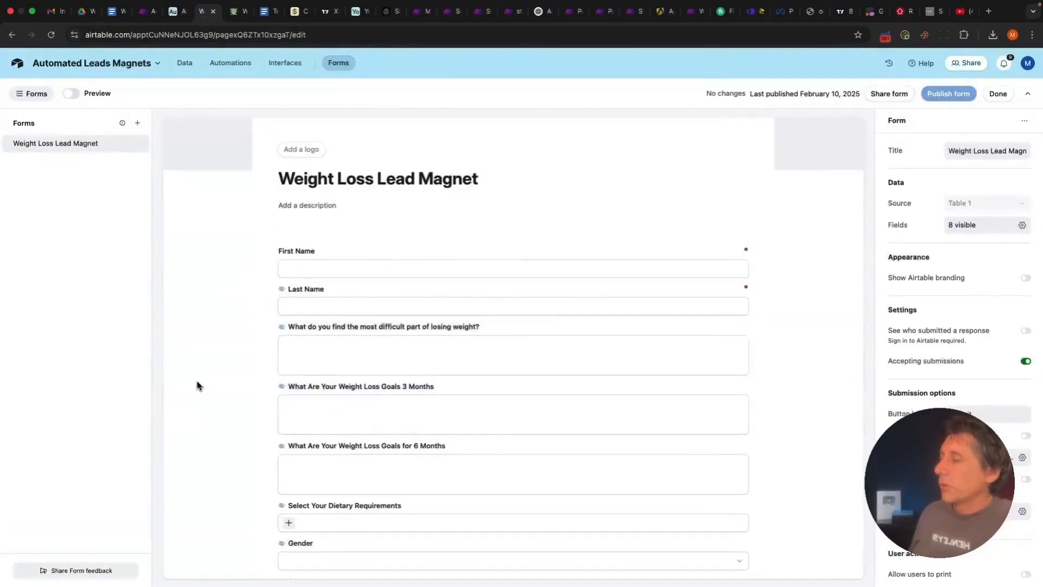
Scroll through the lead magnet form, then show the Automated Leads Magnets Table 1 grid
scroll(489, 408, down, 2)
scroll(512, 380, up, 5)
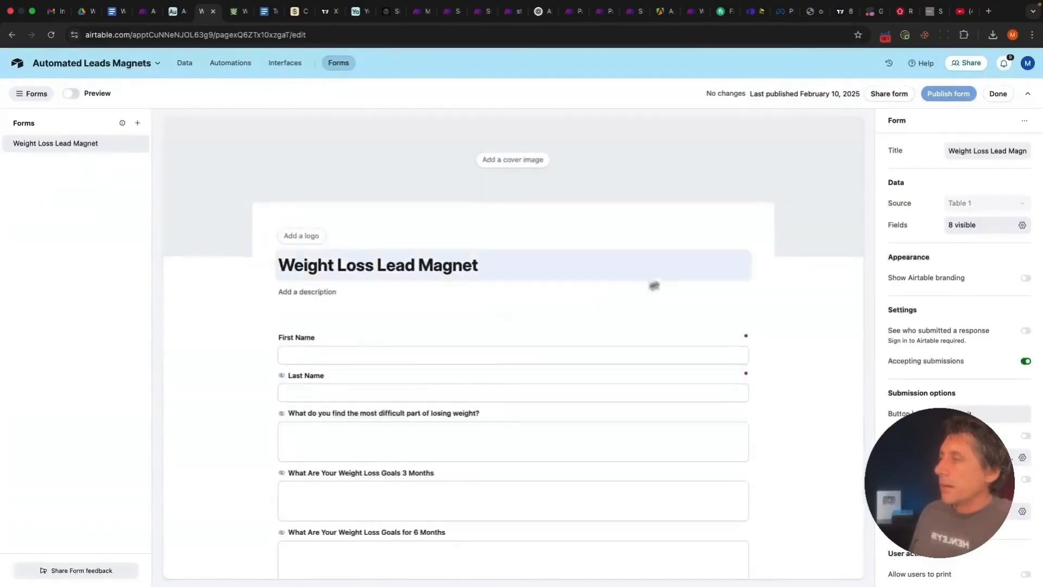
scroll(219, 347, down, 1)
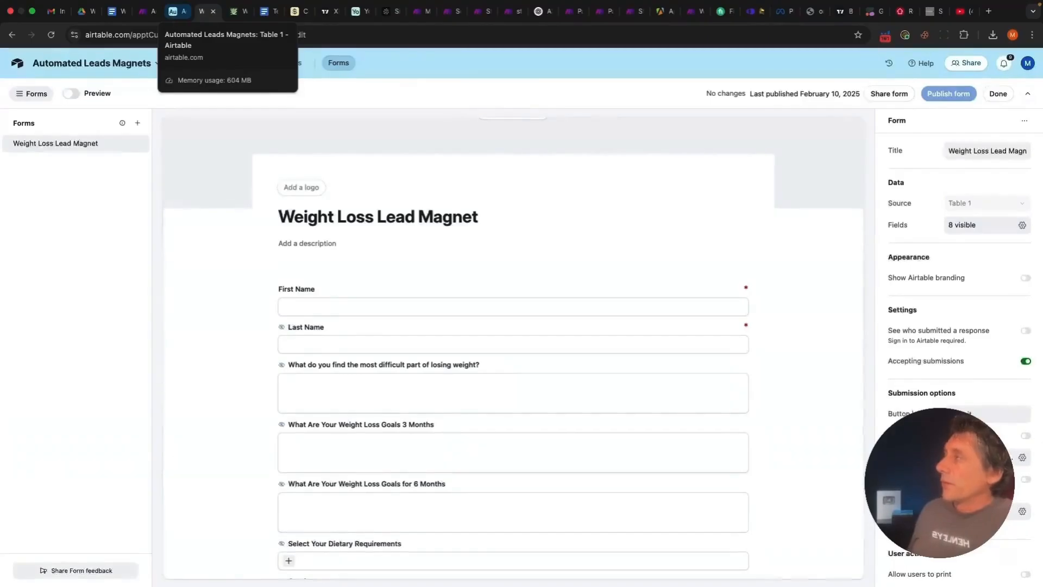
click(177, 11)
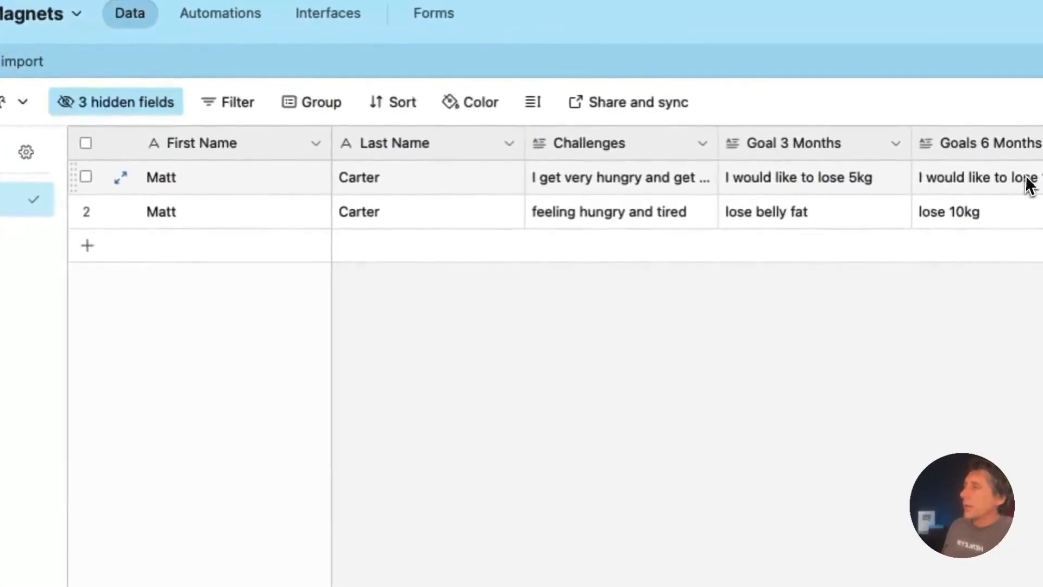
Check the leads' recordId column, then switch to the Automated Lead Magnets Part 2 scenario
scroll(685, 196, right, 3)
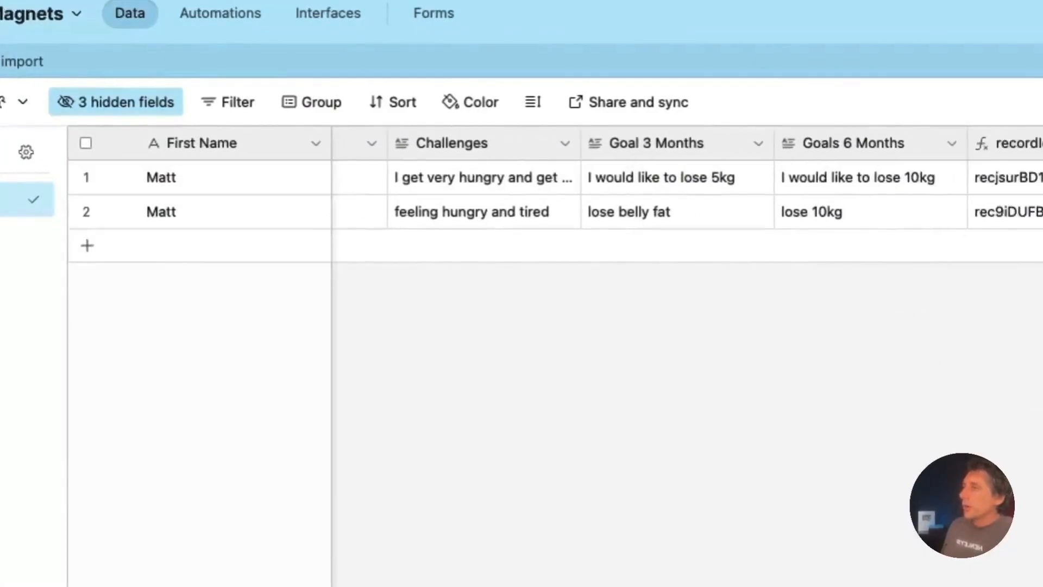
scroll(685, 196, left, 3)
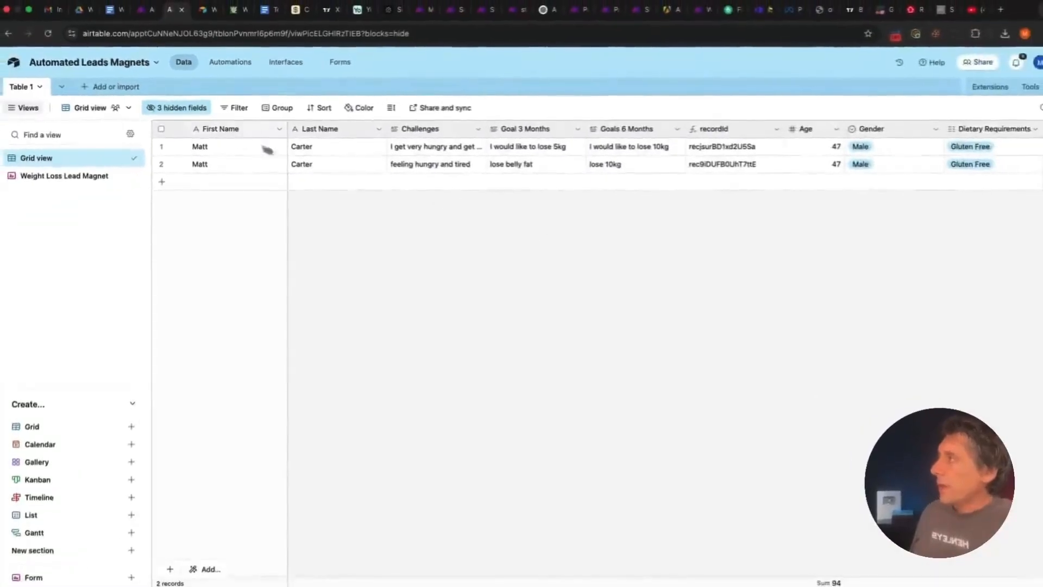
click(142, 11)
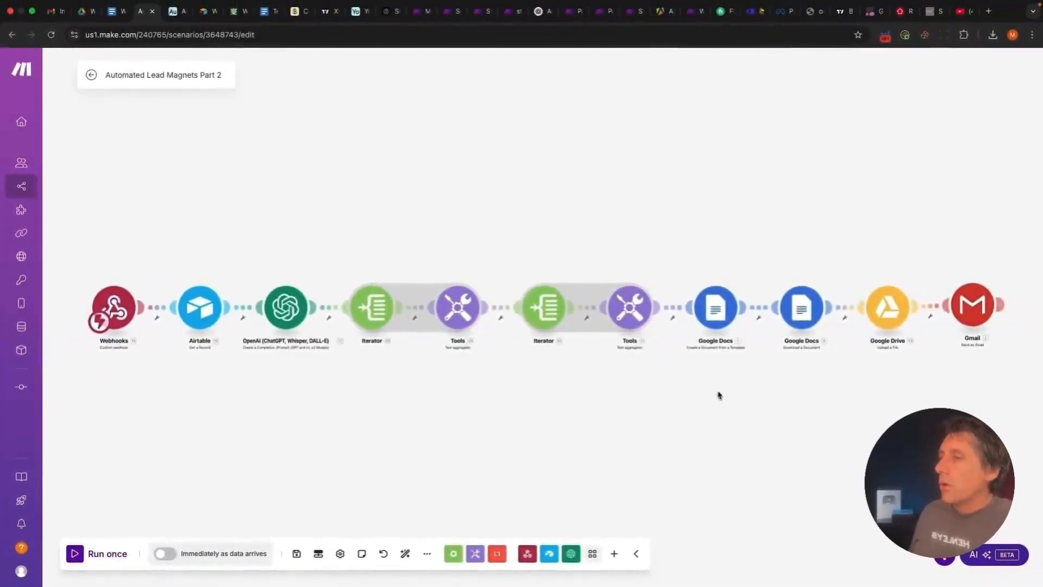
Recenter the webhook-to-Gmail scenario modules, then return to the Airtable leads table
drag(719, 395, 633, 374)
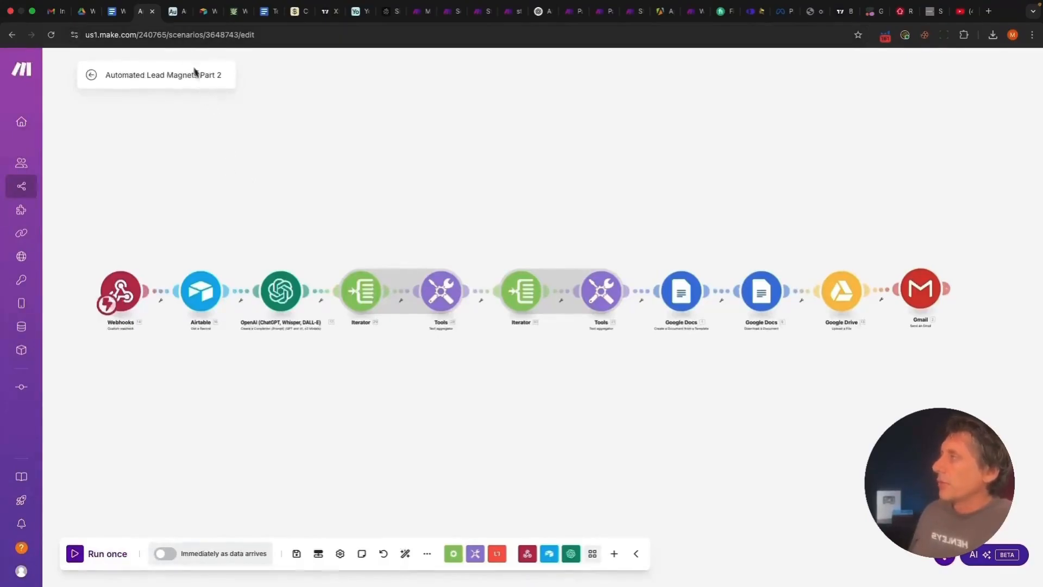
click(176, 11)
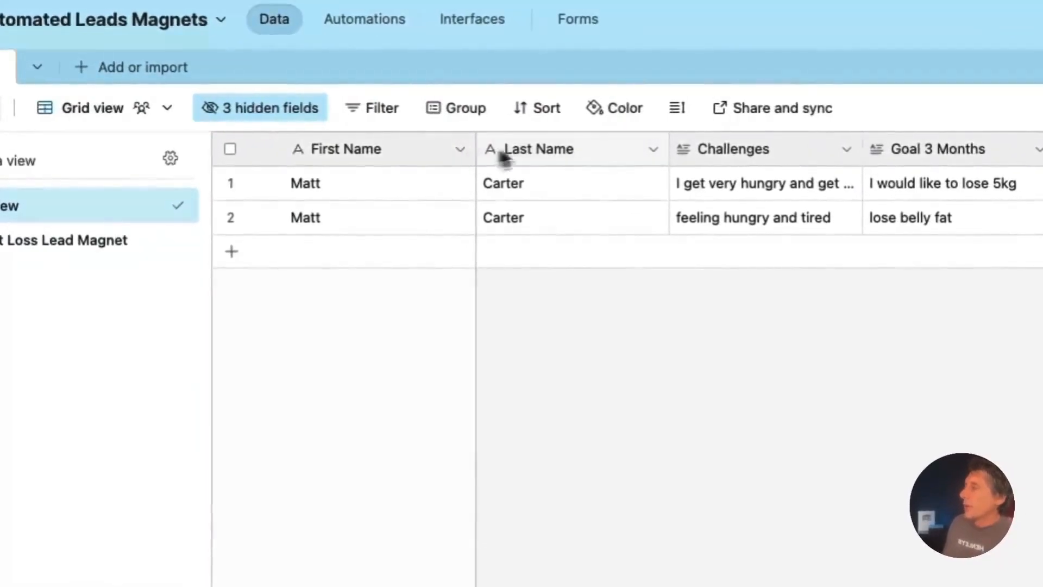
click(461, 150)
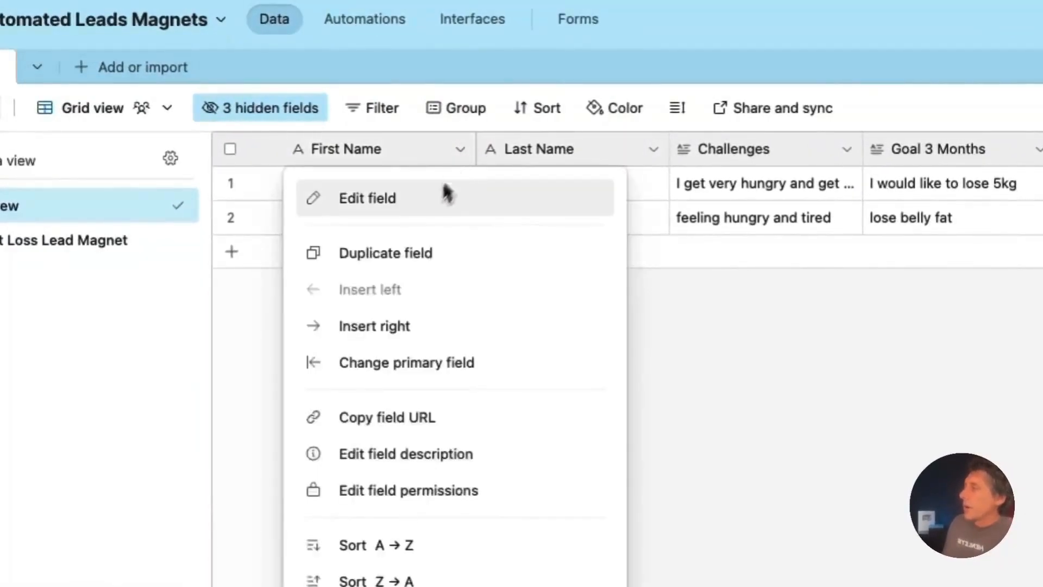
click(420, 209)
click(439, 320)
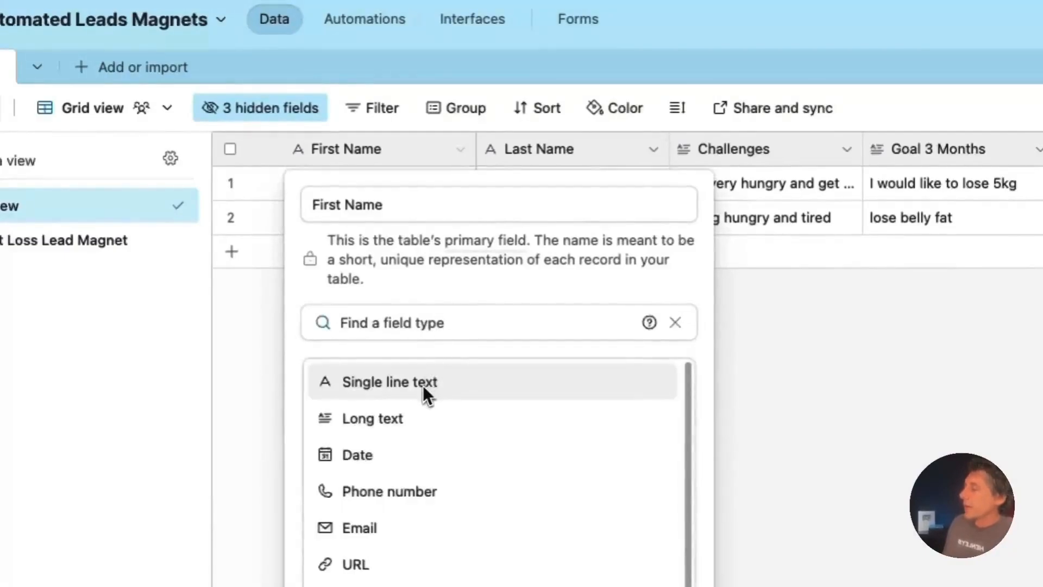
click(805, 332)
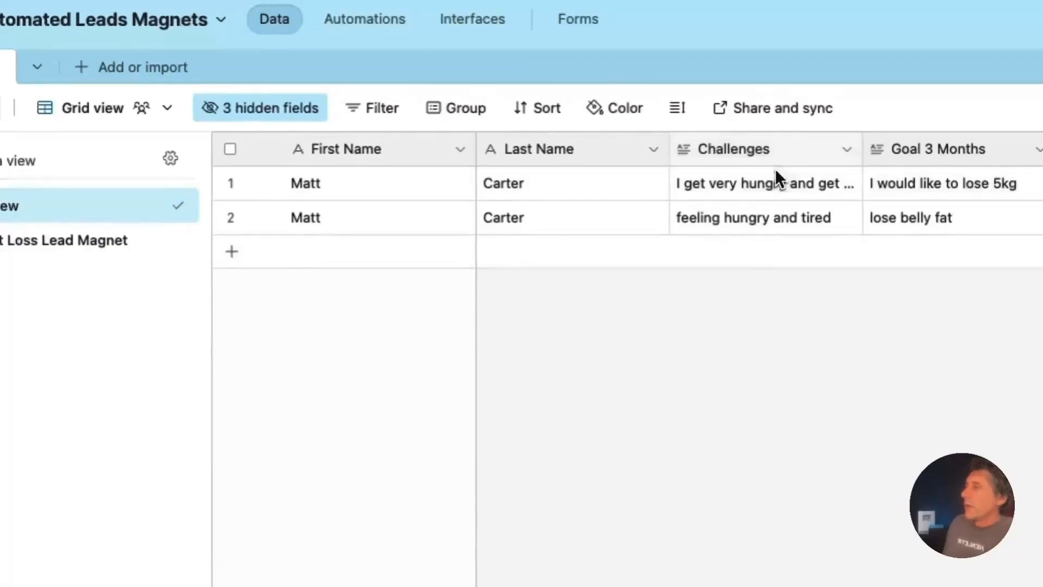
click(847, 150)
click(801, 200)
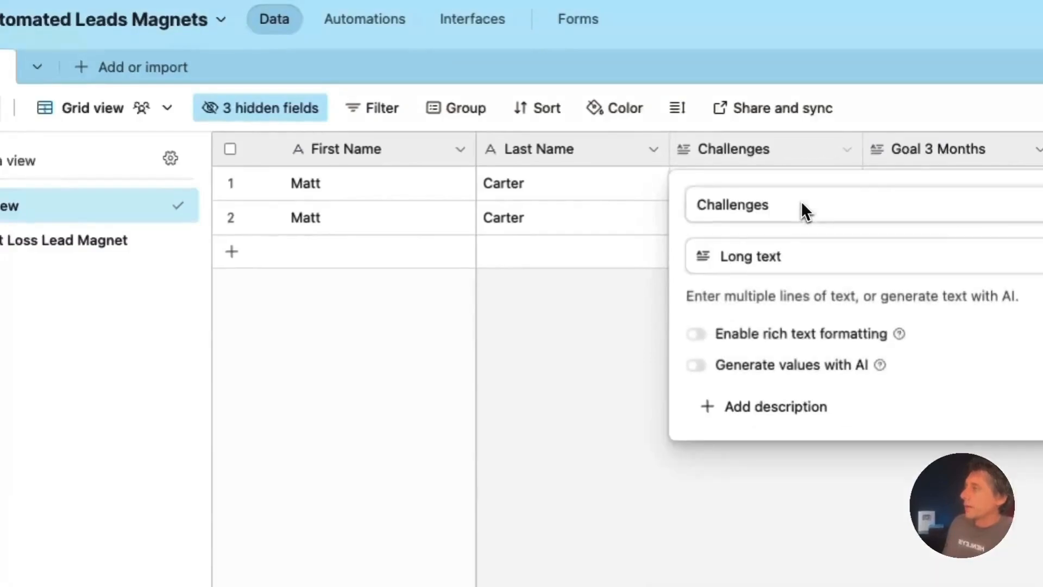
click(777, 263)
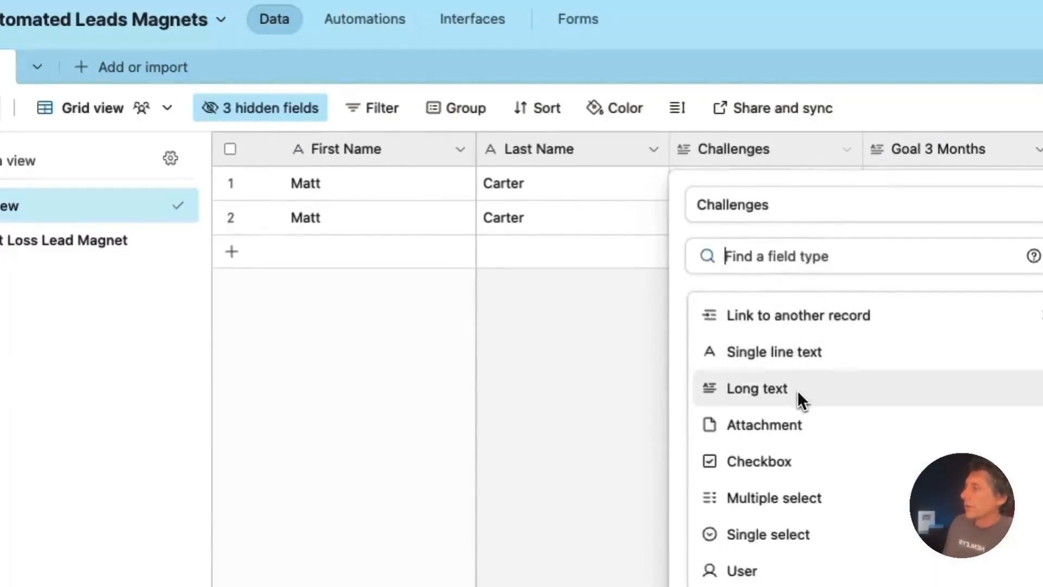
key(Escape)
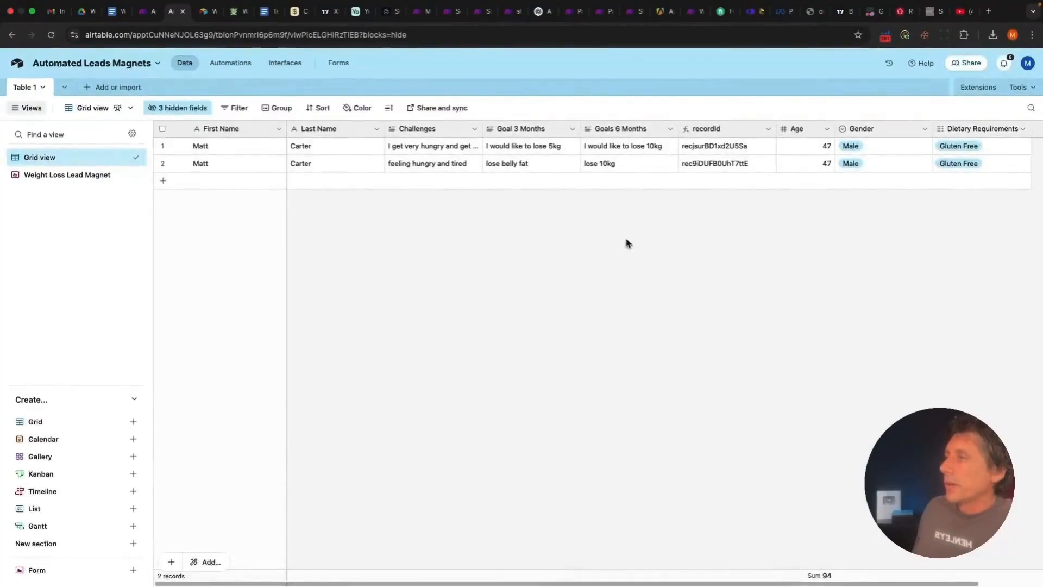
scroll(628, 243, right, 1)
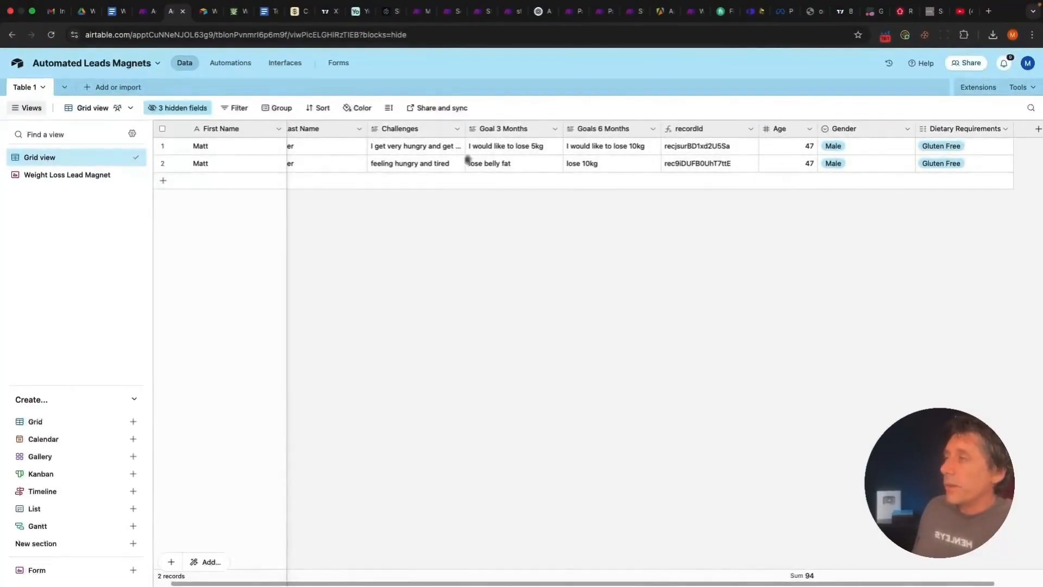
scroll(632, 245, right, 1)
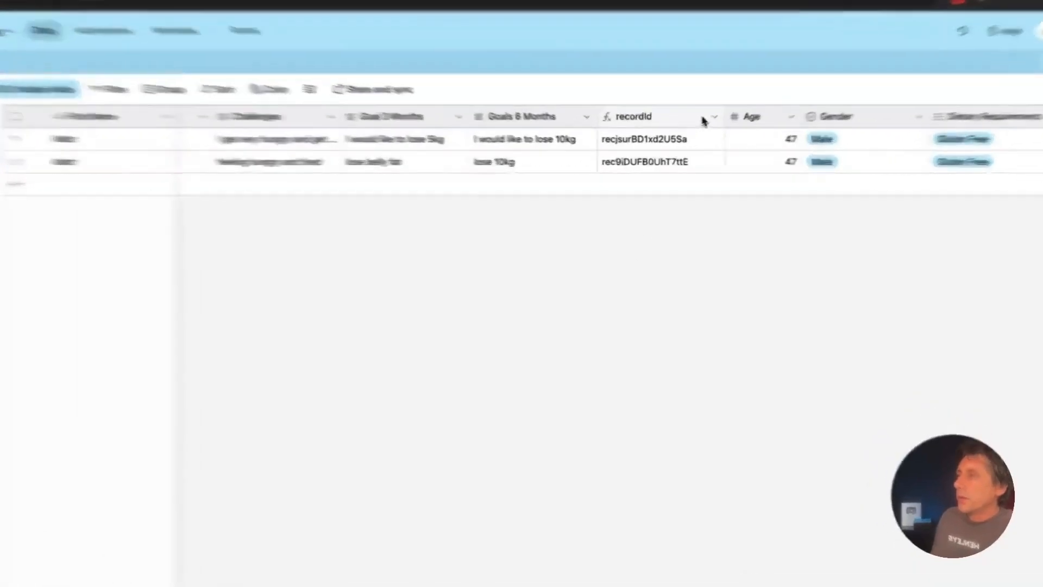
click(686, 131)
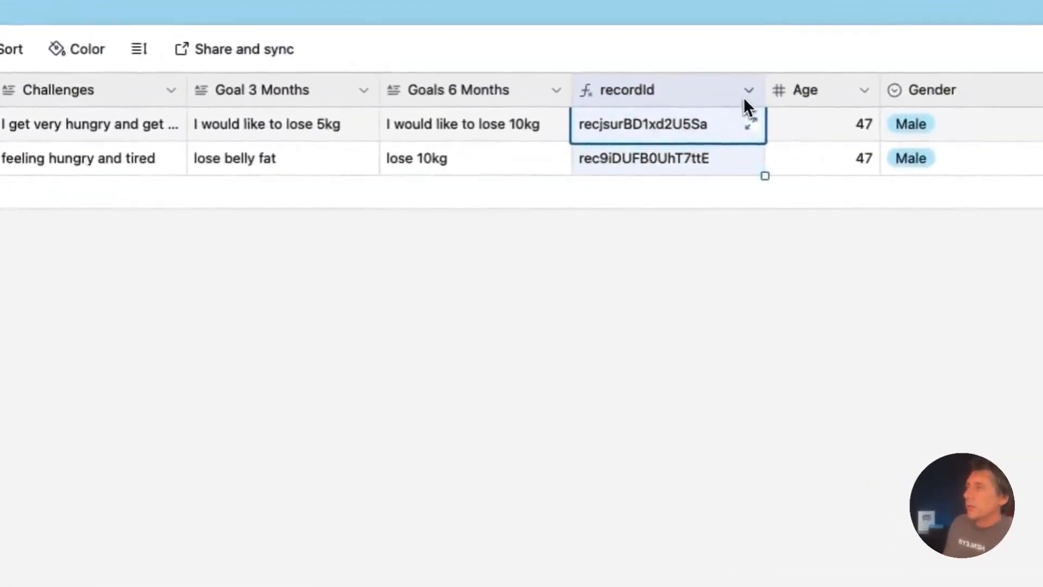
click(745, 94)
click(716, 148)
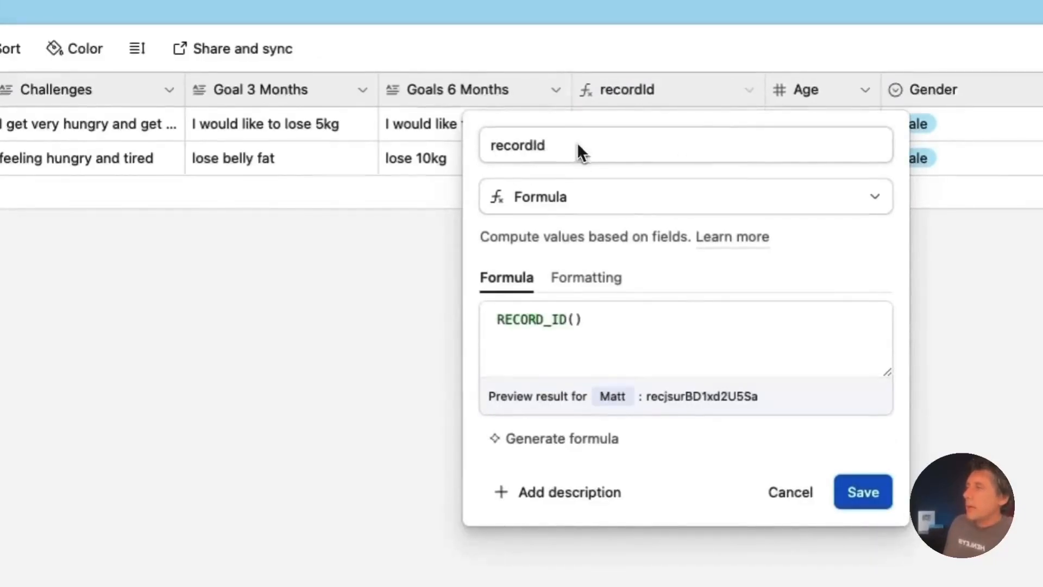
click(607, 197)
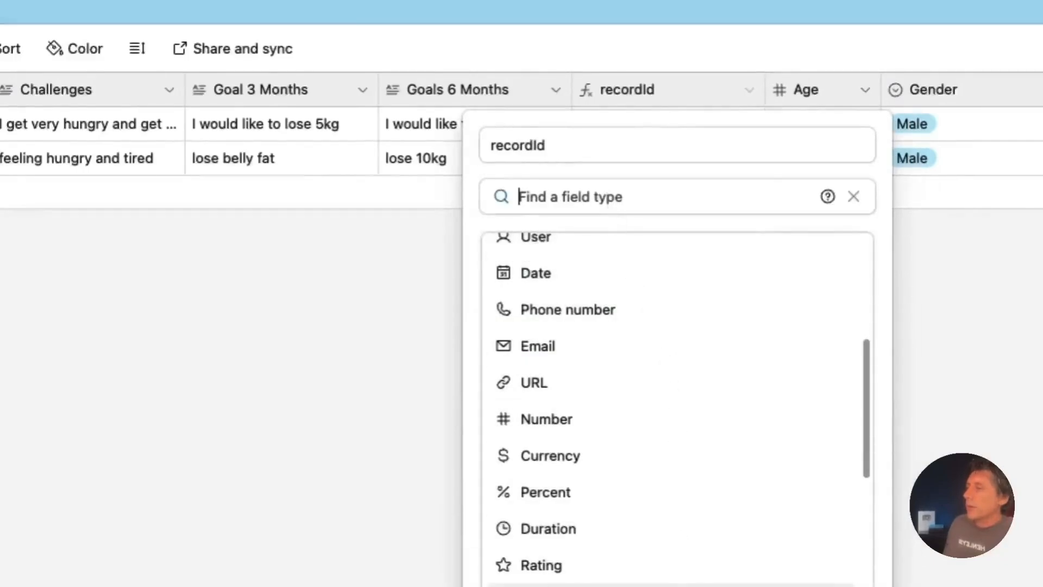
click(335, 457)
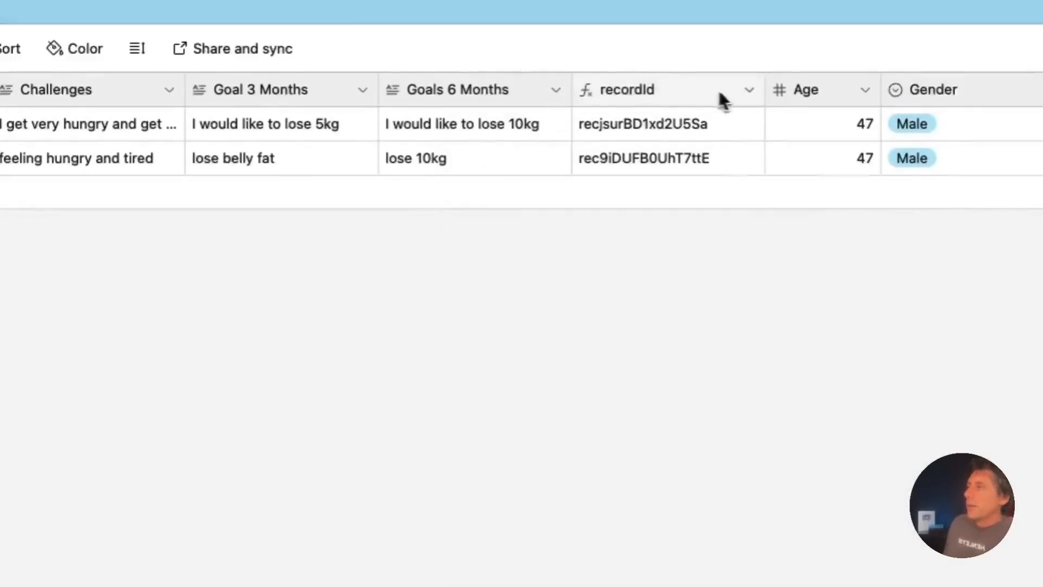
click(746, 90)
click(706, 146)
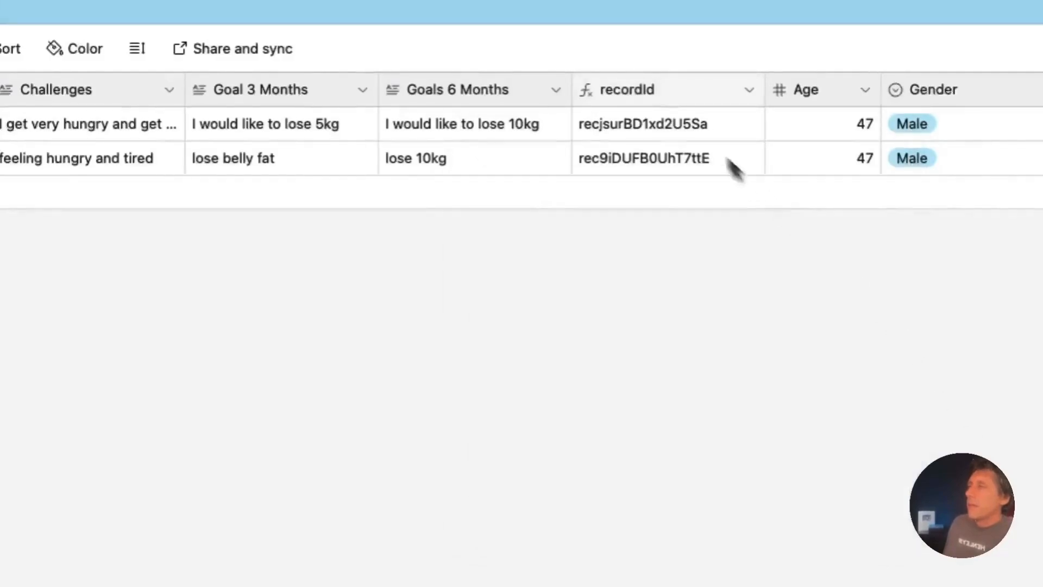
Inspect the Age, Gender and Dietary Requirements field settings, closing each unchanged
click(864, 90)
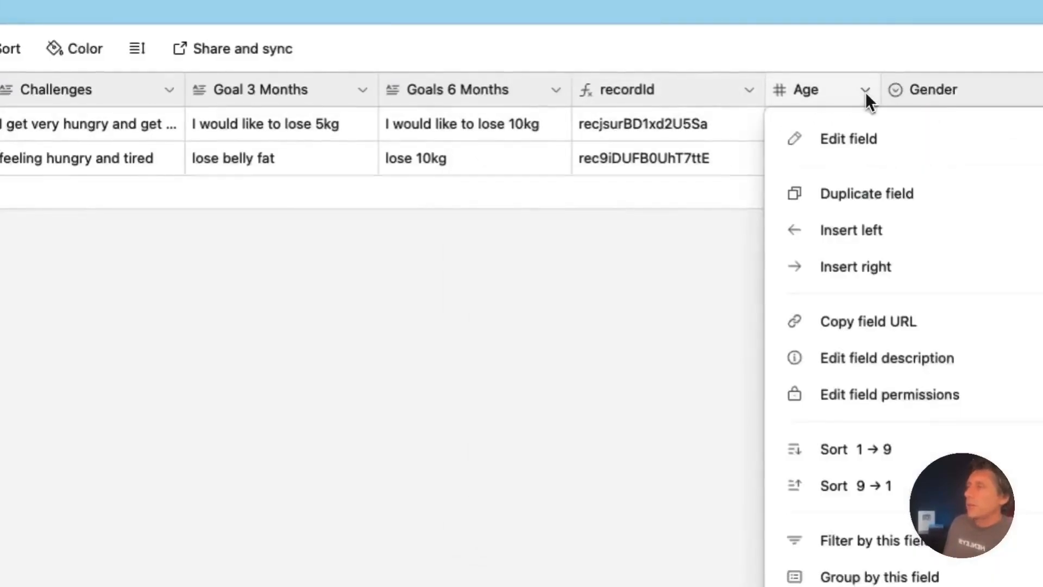
click(860, 139)
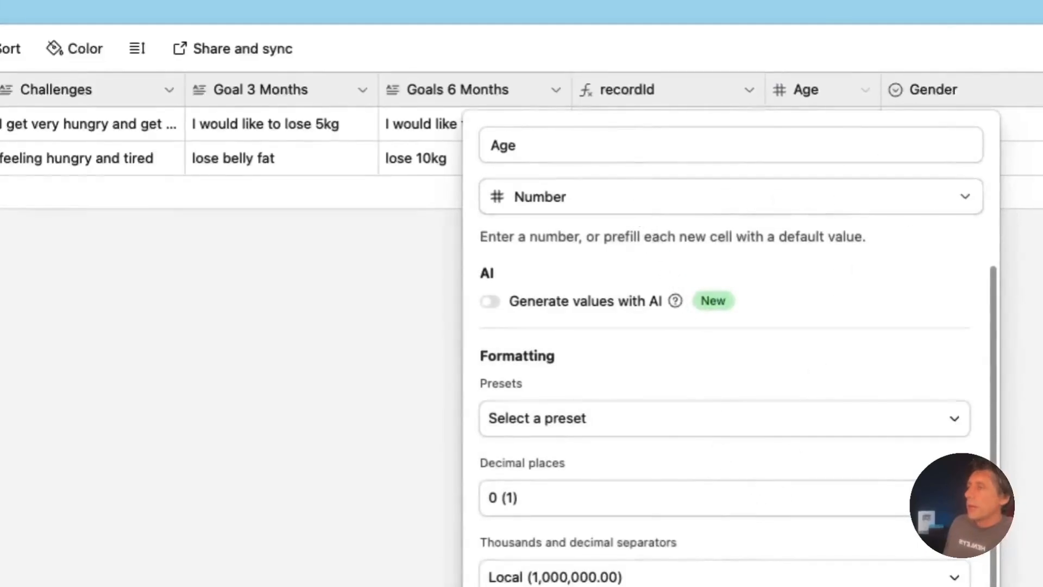
key(Escape)
click(1041, 90)
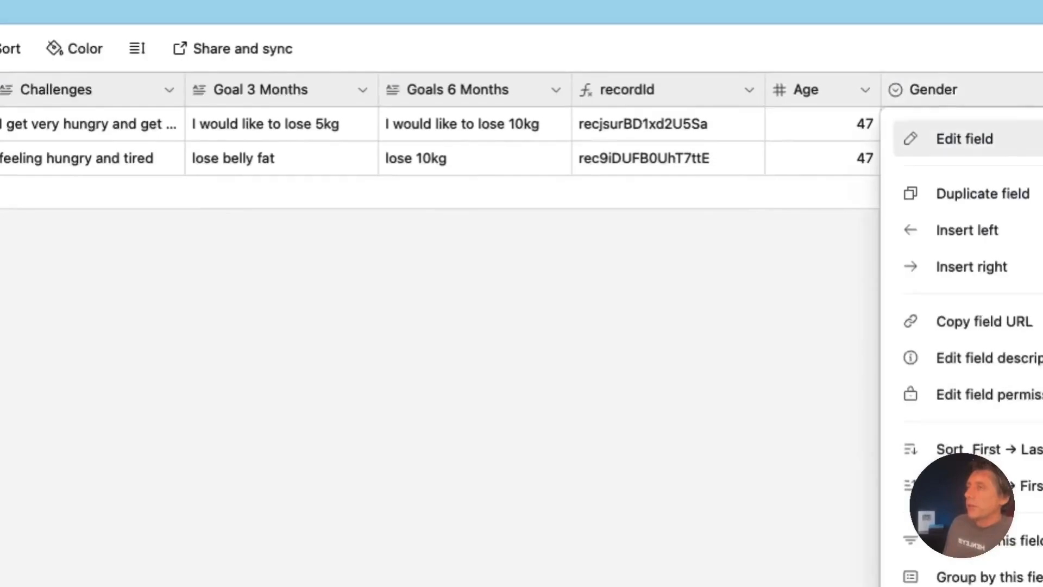
click(1009, 148)
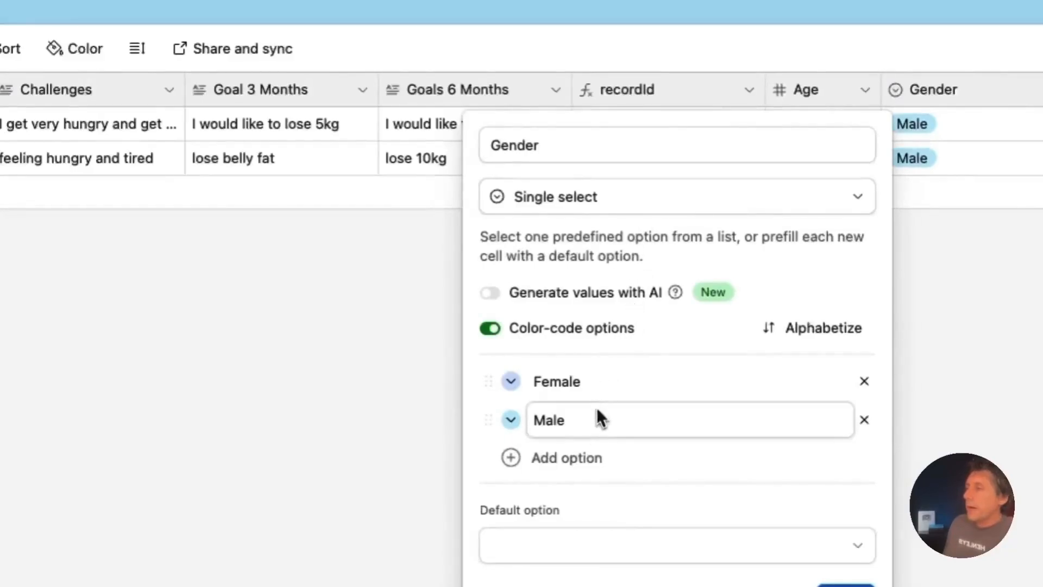
click(1030, 366)
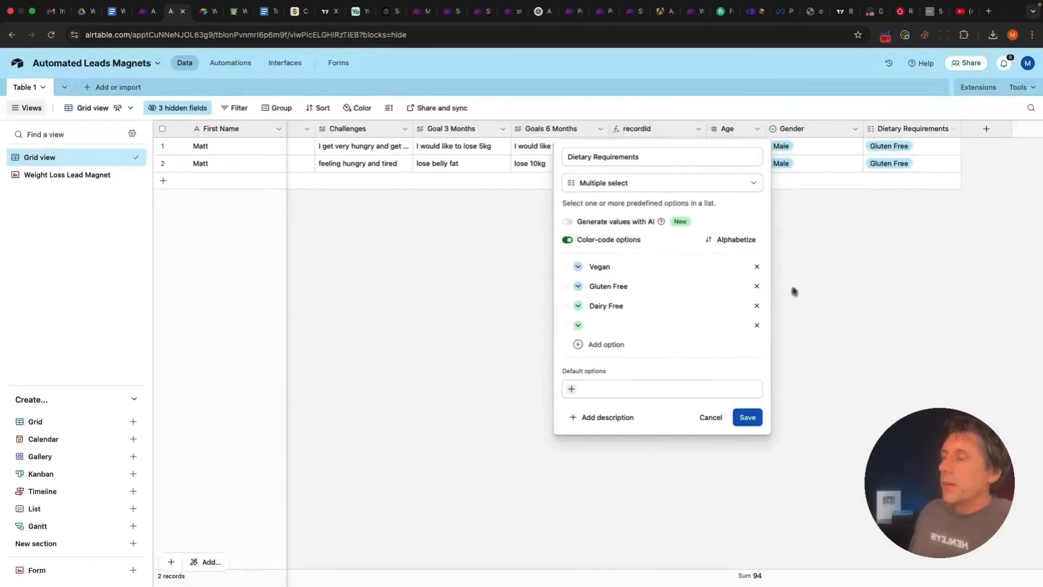
key(Escape)
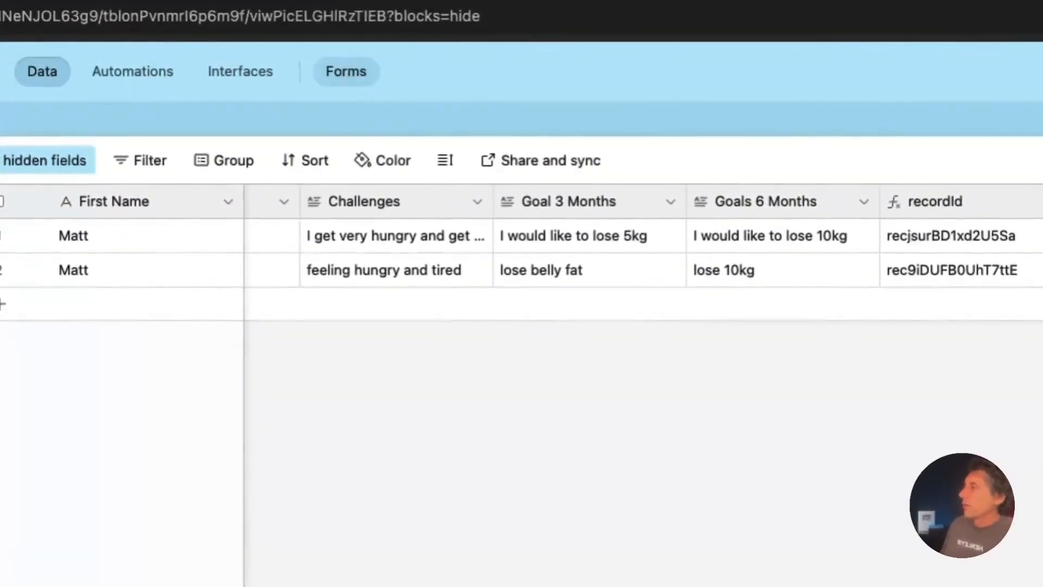
Open the Weight Loss Lead Magnet form editor and scroll through its questions from First Name on
click(344, 72)
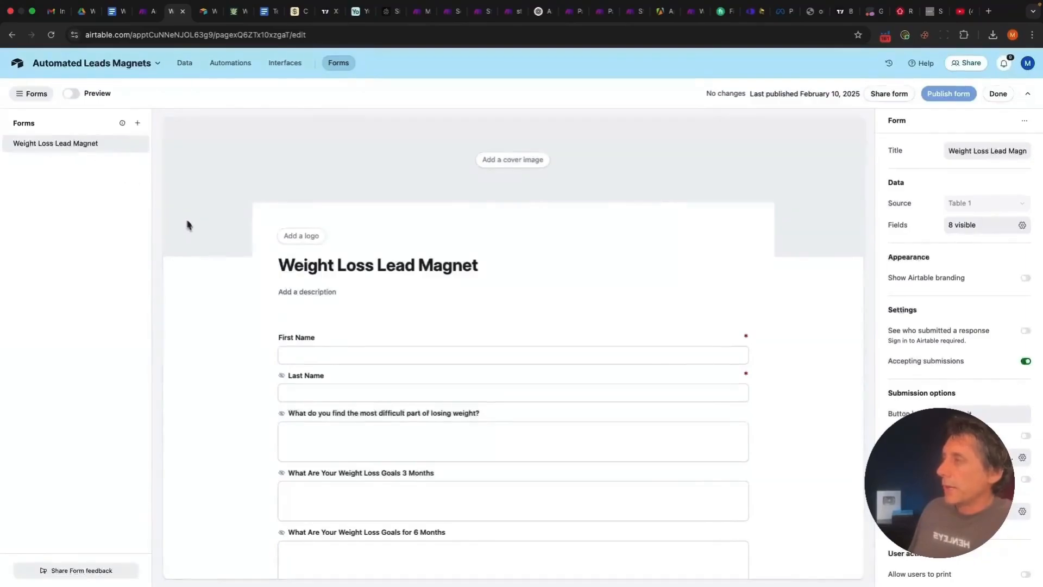
scroll(214, 308, down, 2)
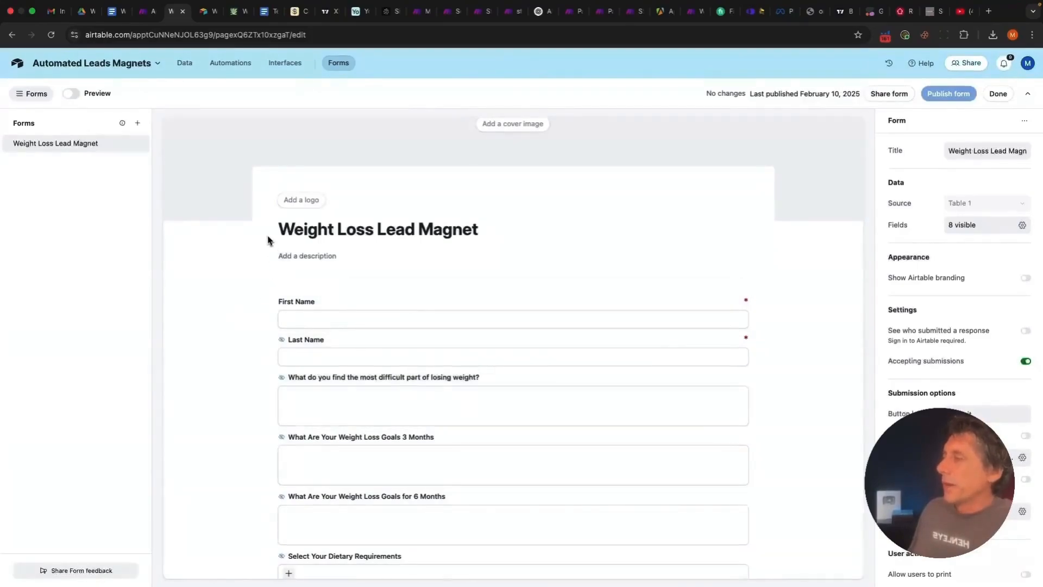
click(297, 326)
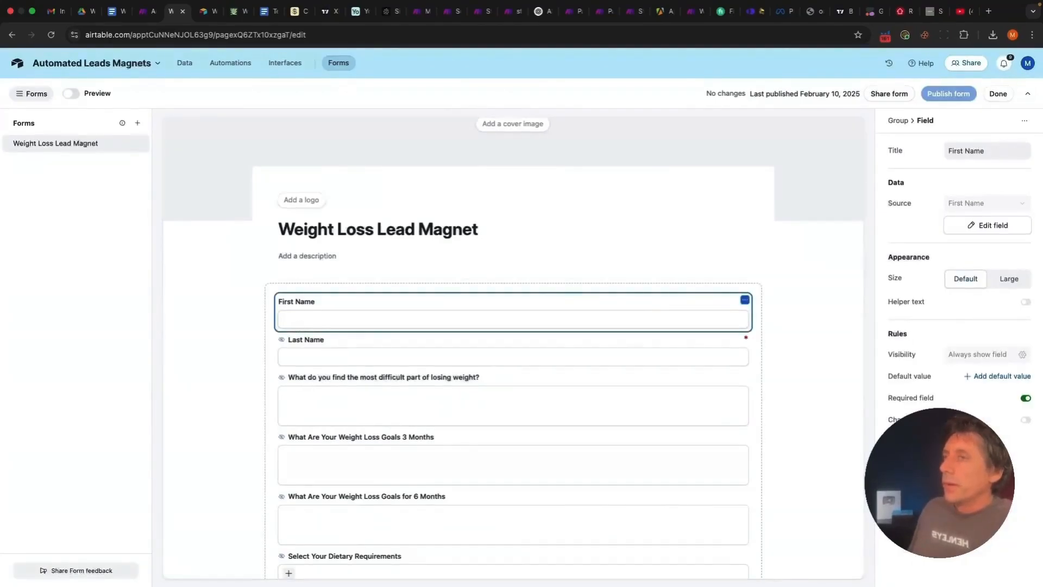
scroll(298, 326, down, 1)
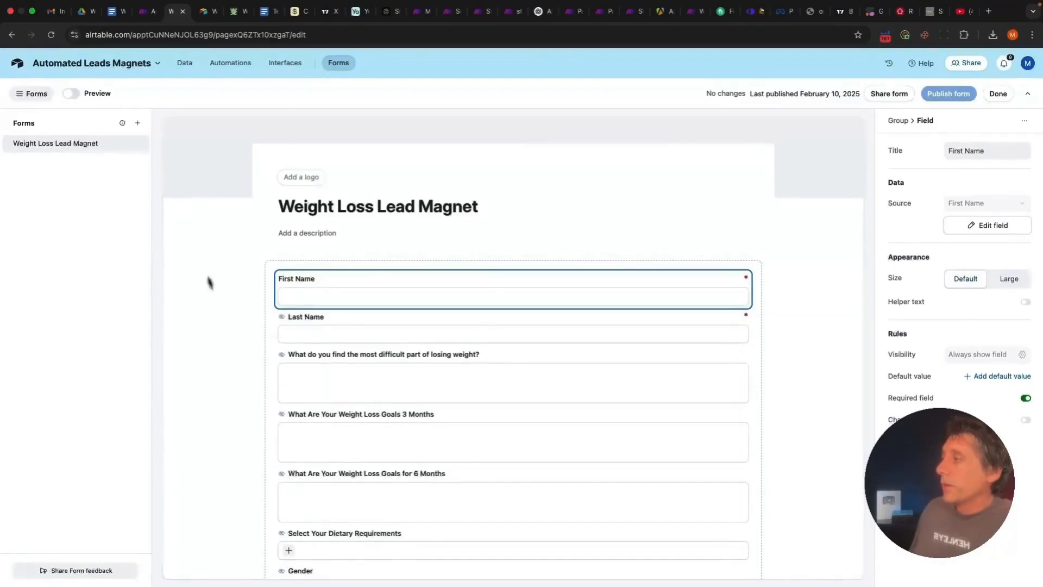
scroll(223, 317, down, 3)
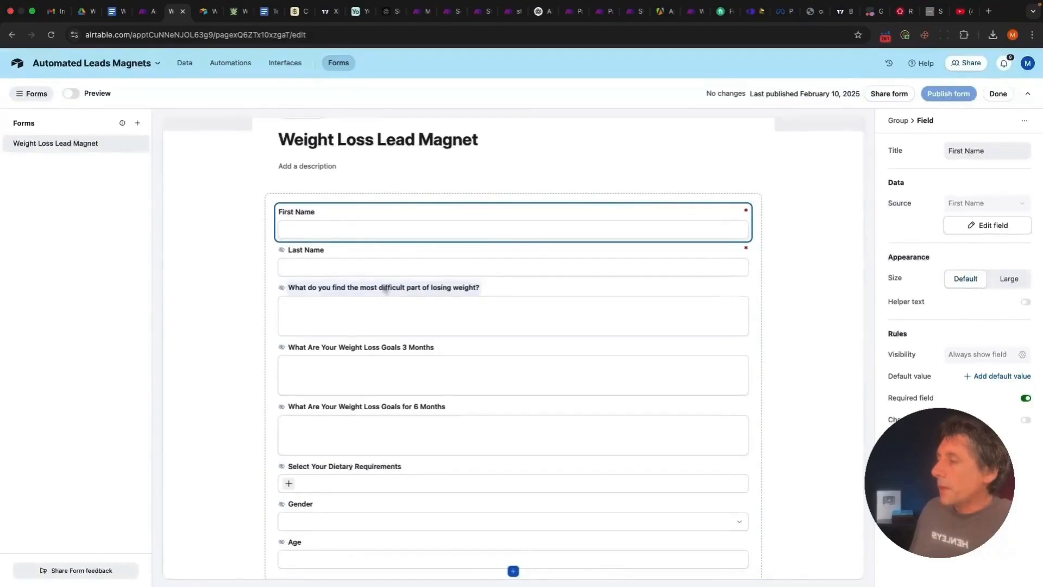
scroll(366, 396, down, 3)
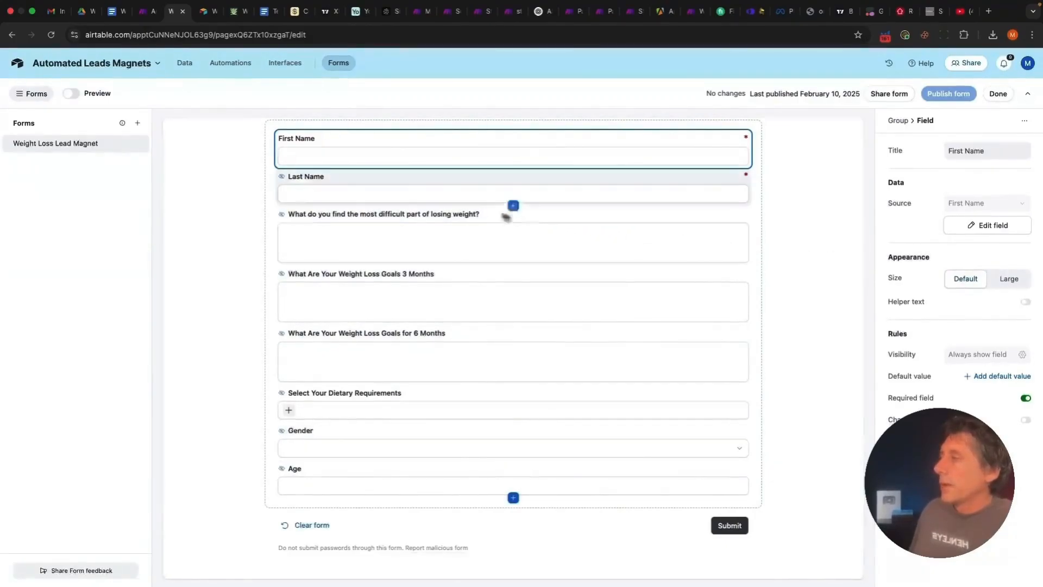
Select the Last Name question to show it is required with one visibility condition
click(484, 160)
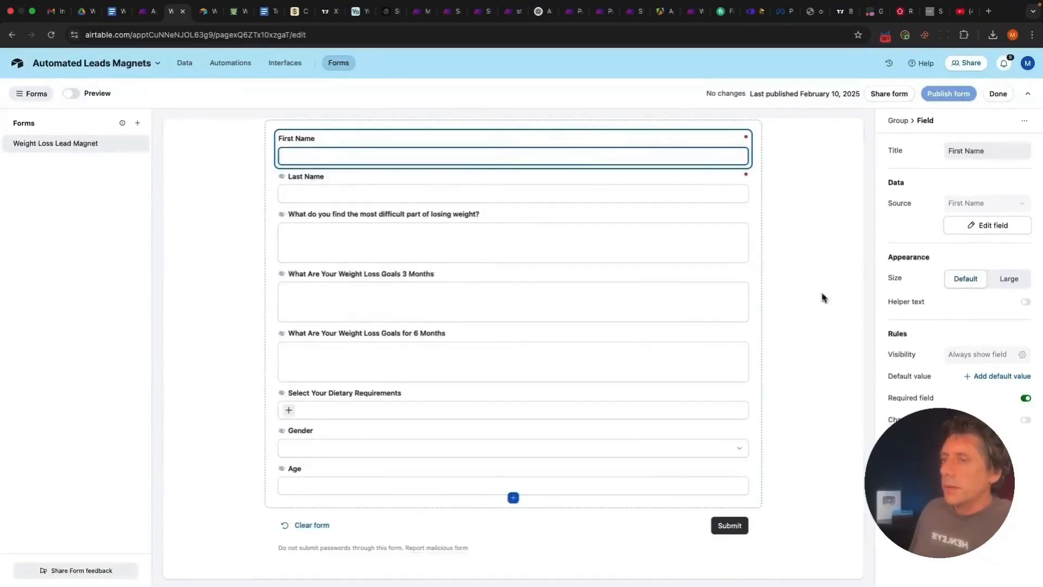
click(477, 186)
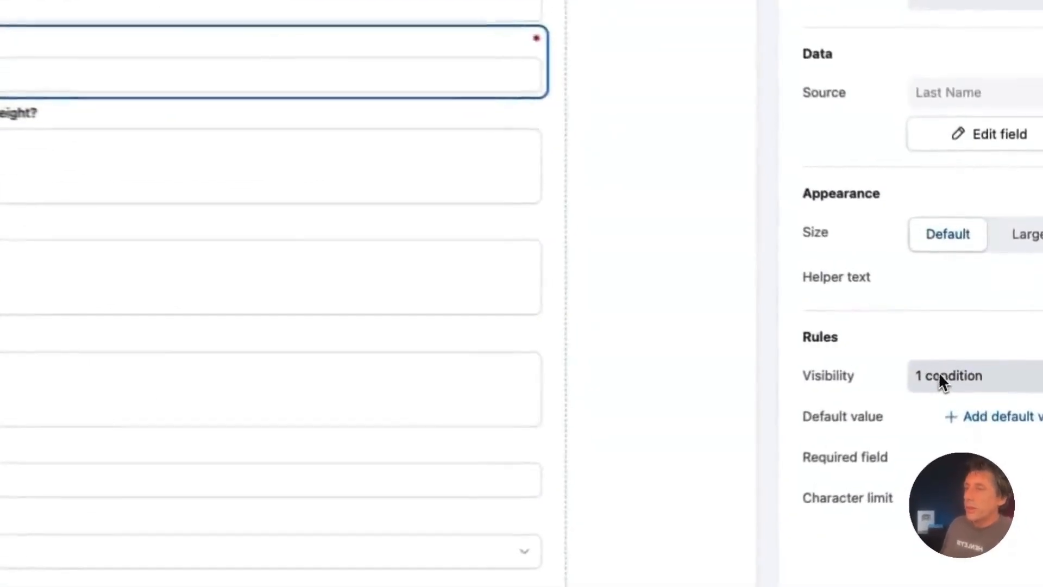
Inspect the Last Name visibility condition's field and operator choices without changing it
click(959, 355)
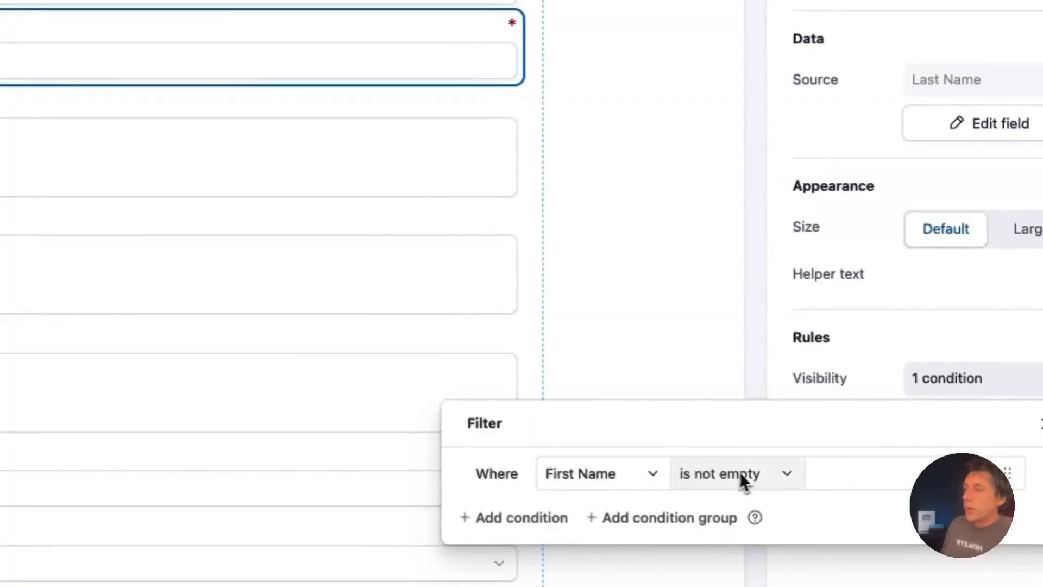
click(661, 282)
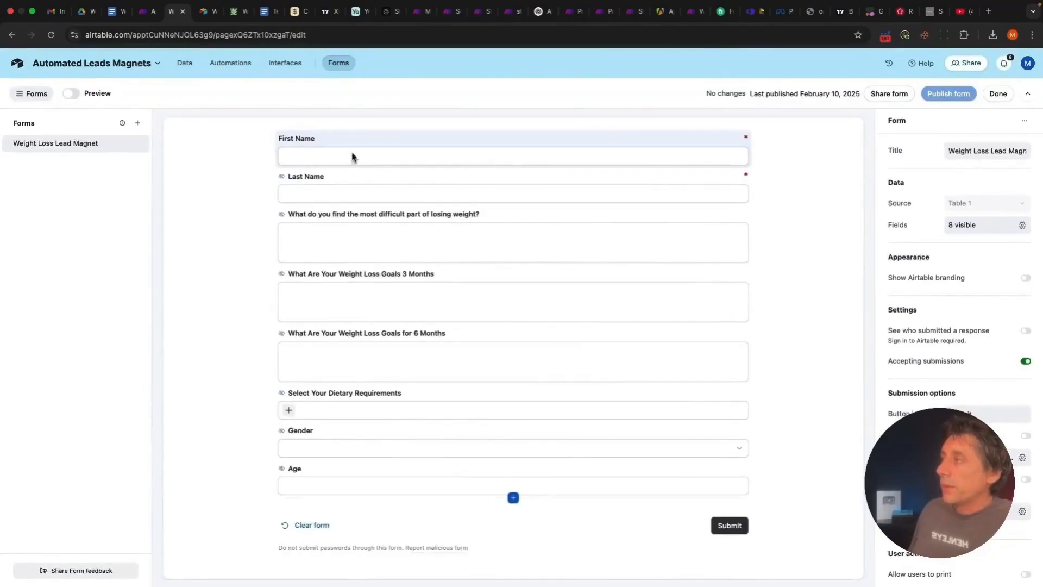
click(324, 200)
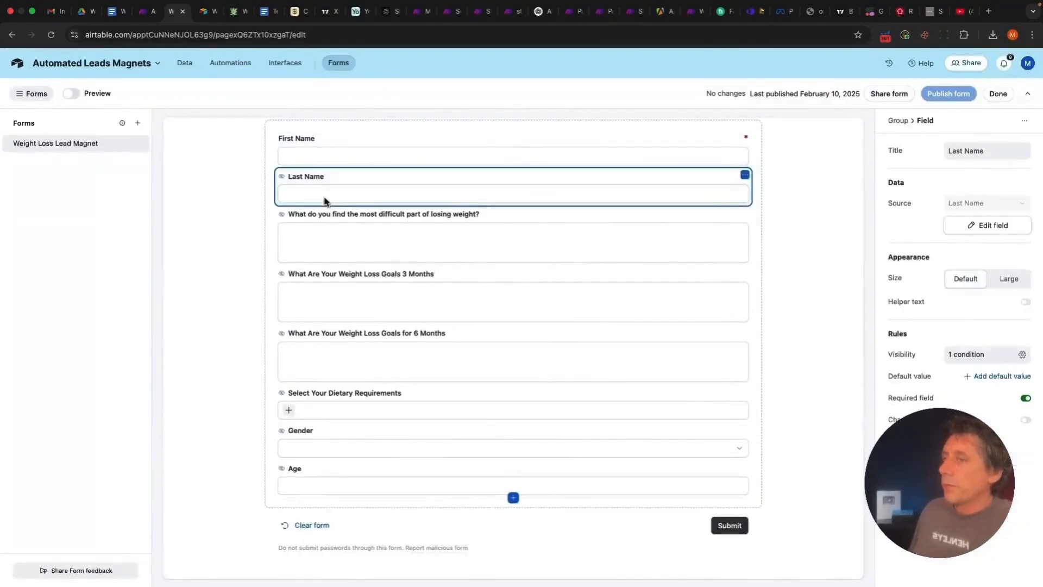
click(989, 354)
click(813, 404)
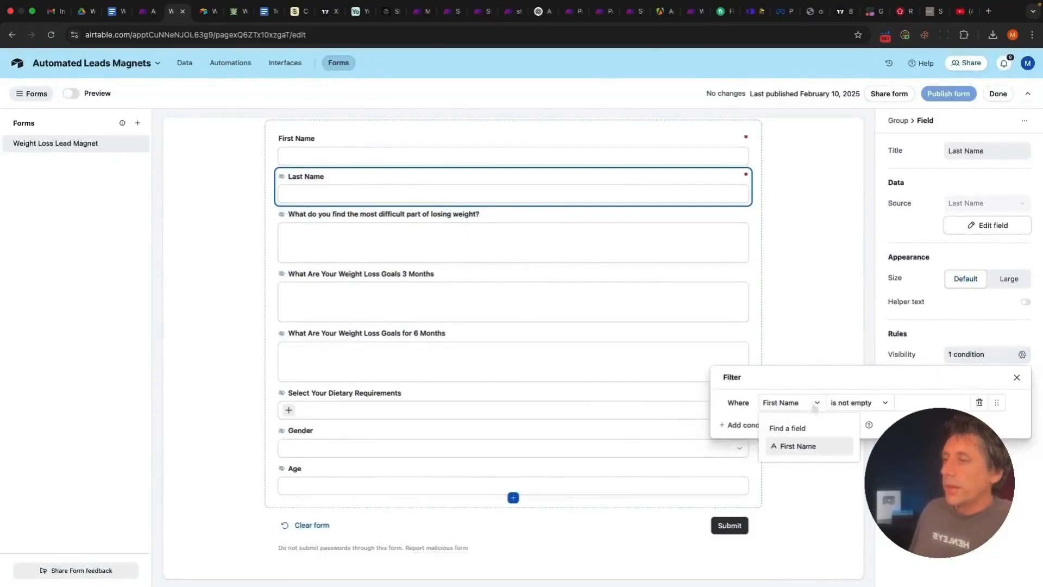
click(803, 398)
click(885, 404)
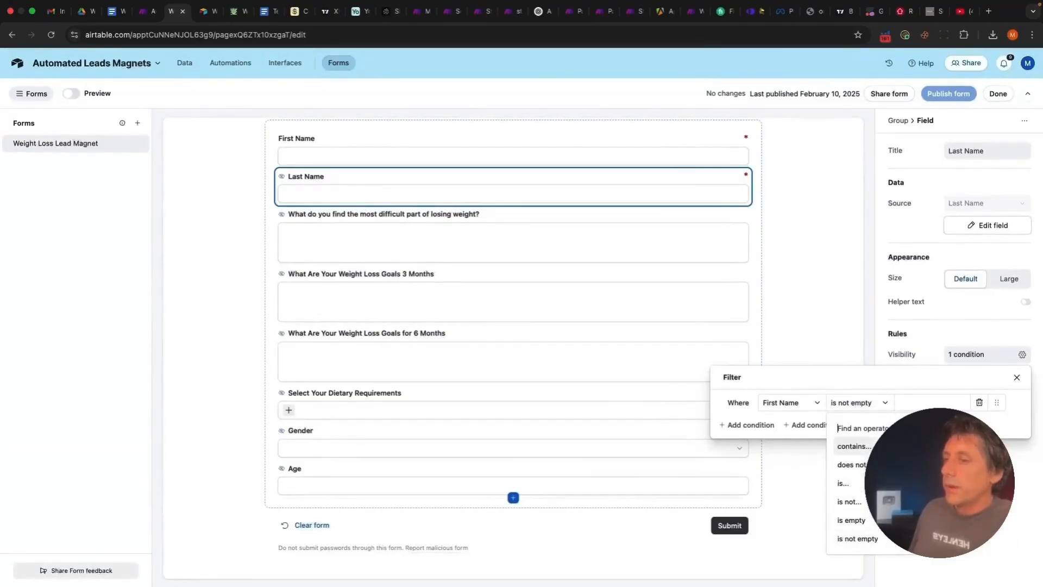
key(Escape)
click(1017, 377)
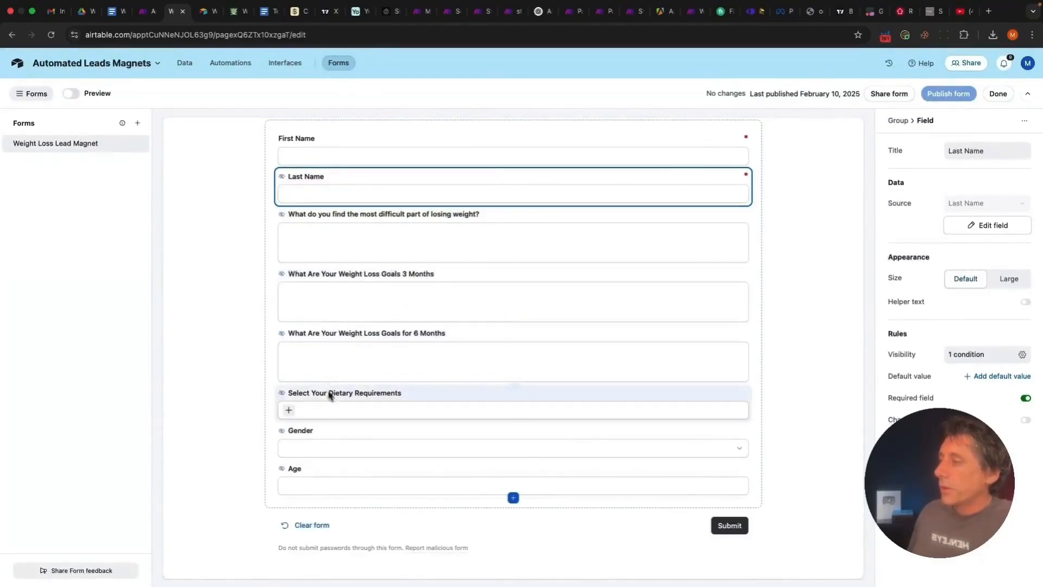
Preview the Dietary Requirements answer options, then open the base's Automation 1
click(291, 412)
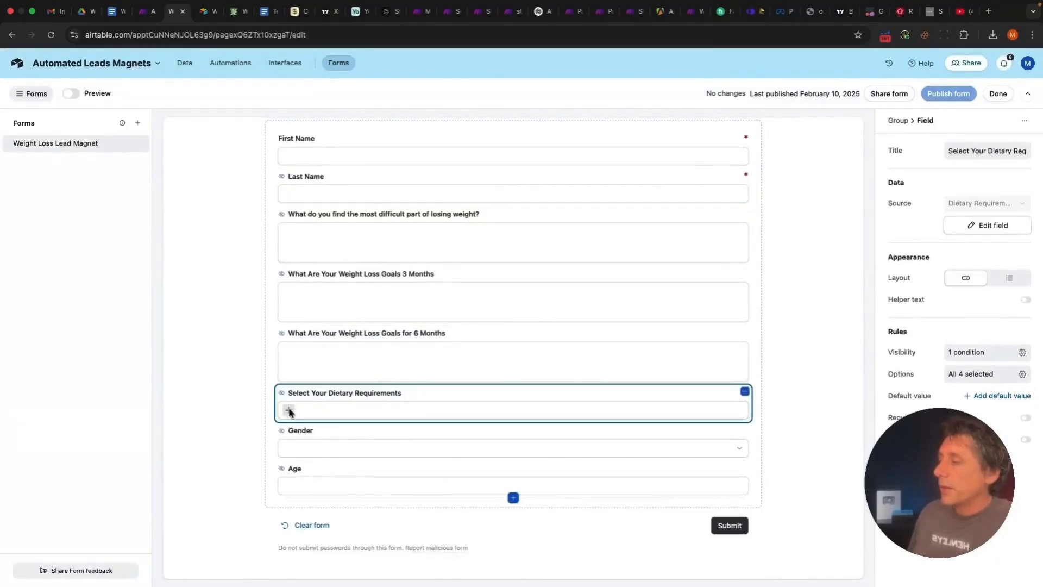
click(289, 411)
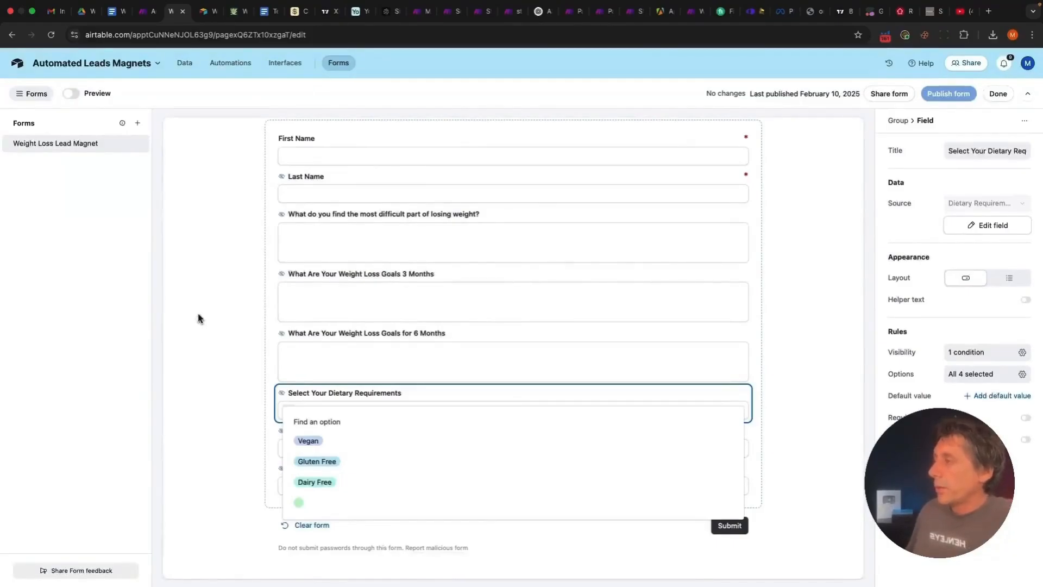
click(216, 341)
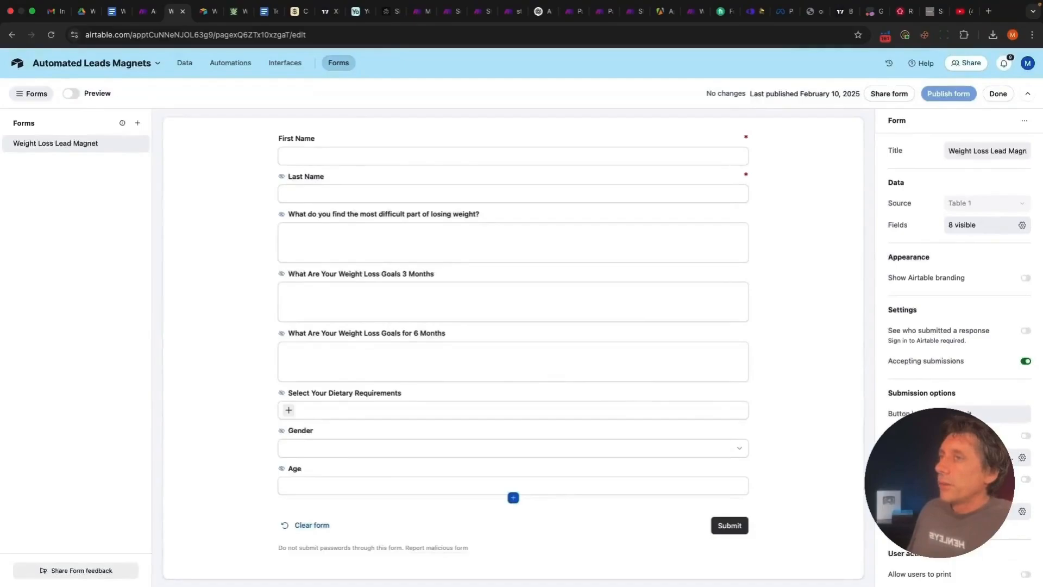
click(228, 66)
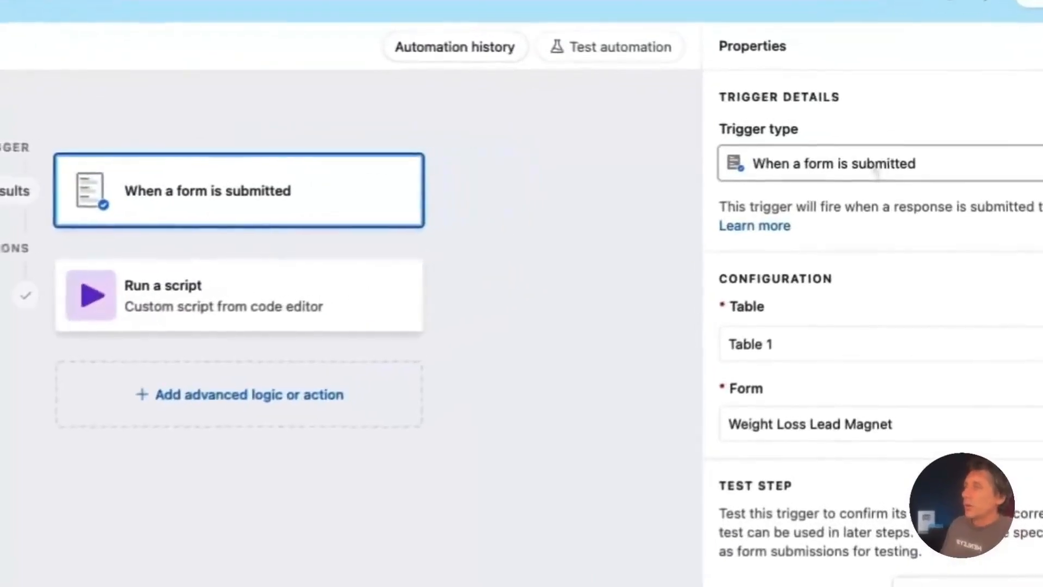
Confirm the trigger fires on Weight Loss Lead Magnet form submissions, then view the Run script action
click(869, 156)
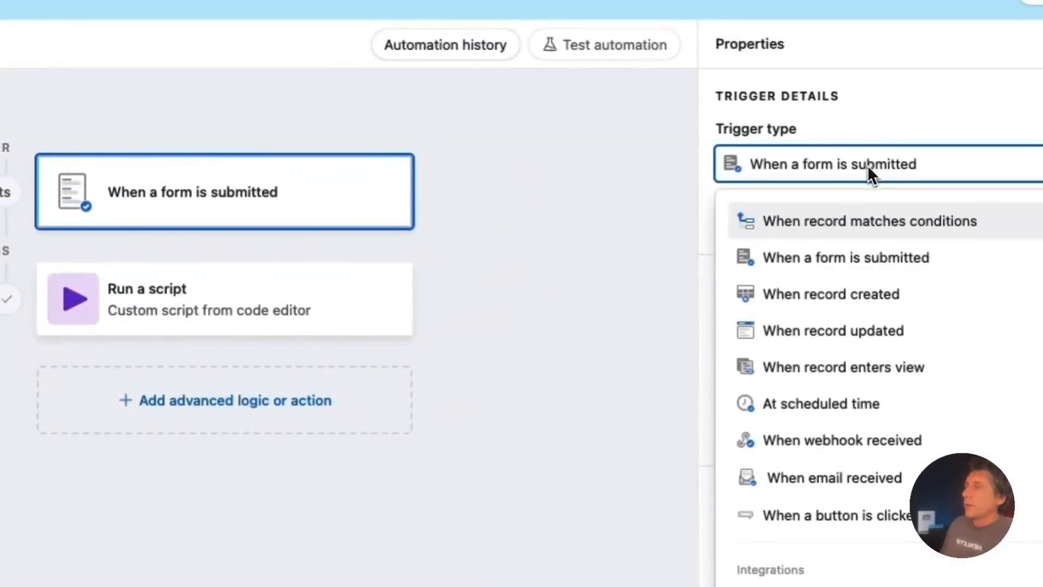
click(666, 288)
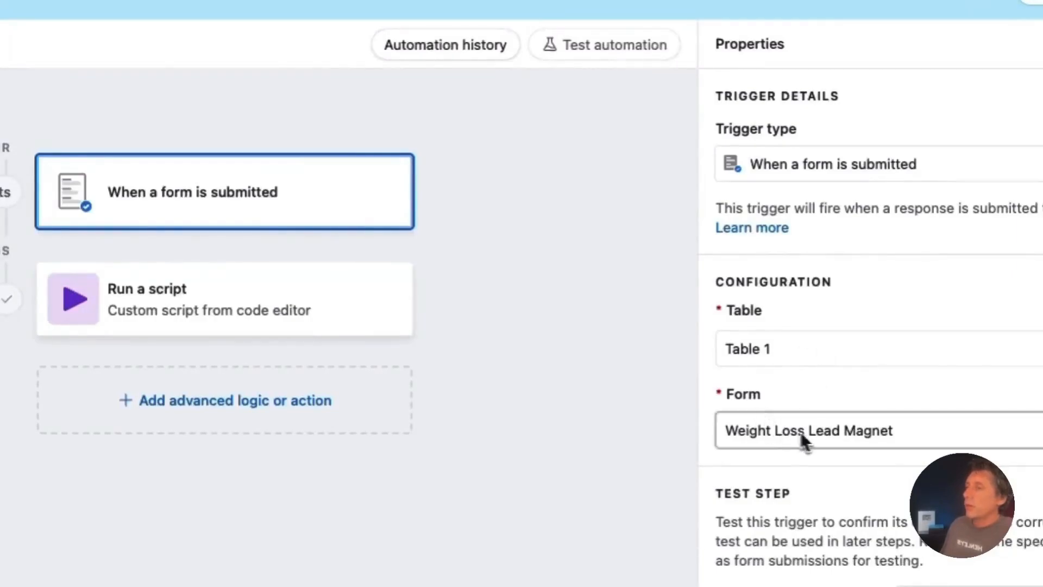
click(833, 429)
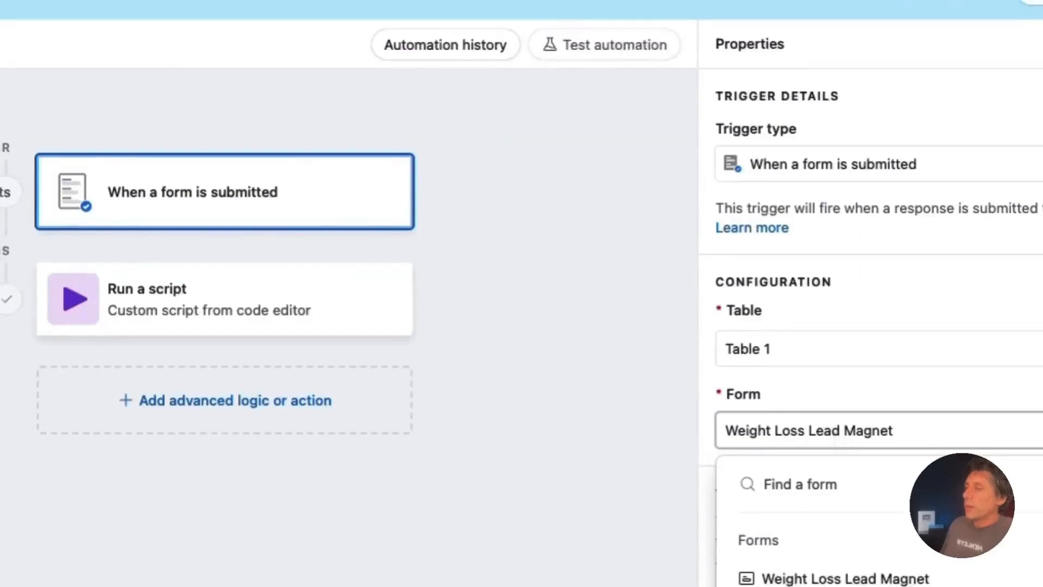
click(601, 459)
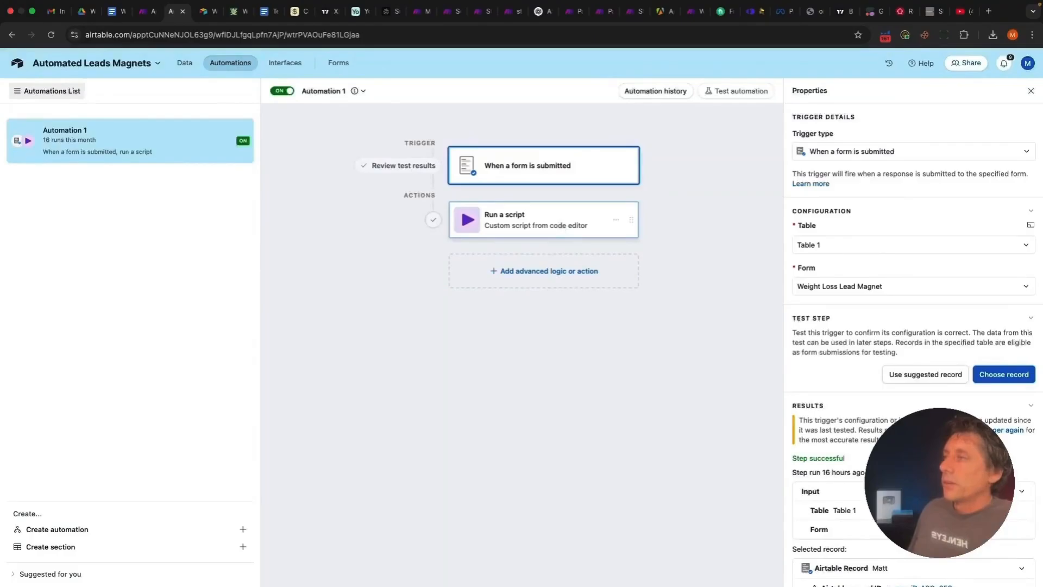
click(538, 220)
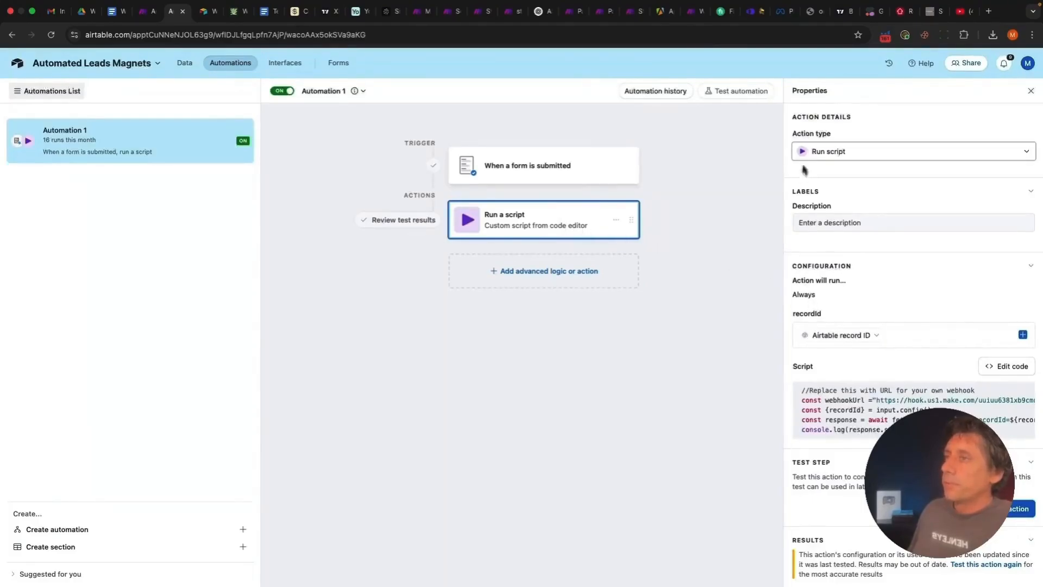
Keep the Run script action, open its code, and highlight the webhook fetch call with recordId appended
click(840, 152)
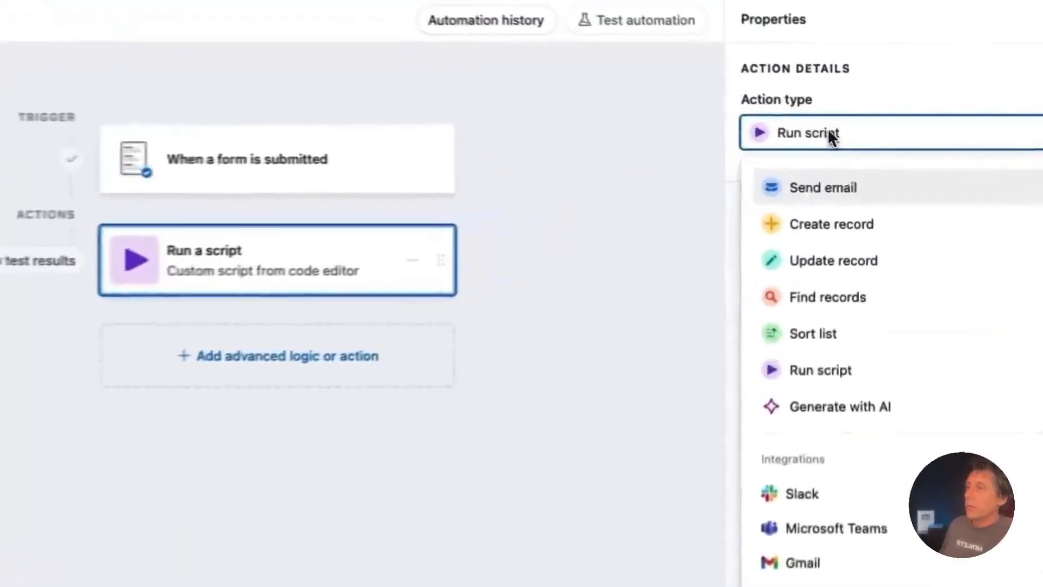
click(721, 500)
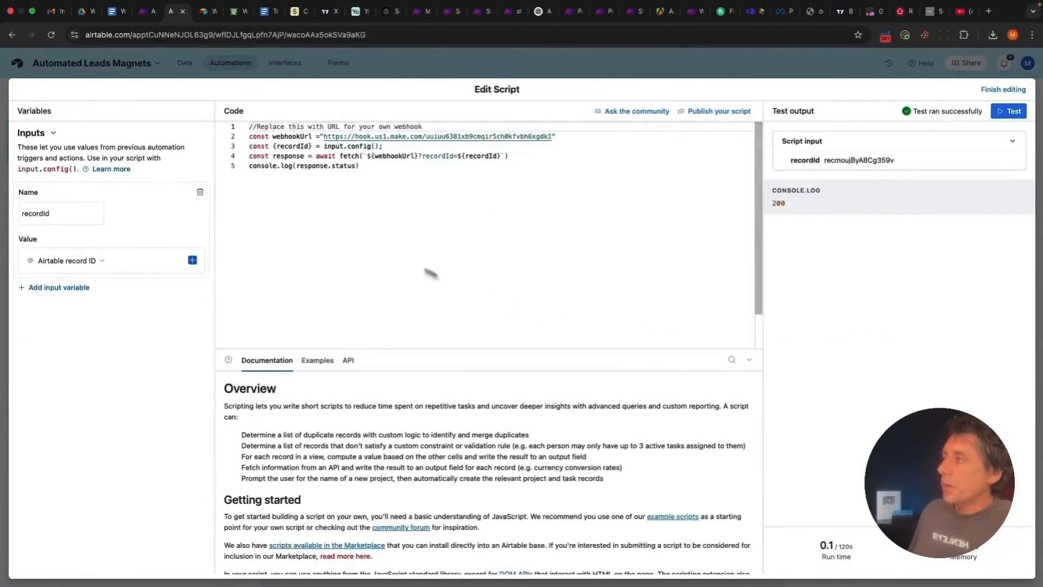
drag(361, 165, 256, 139)
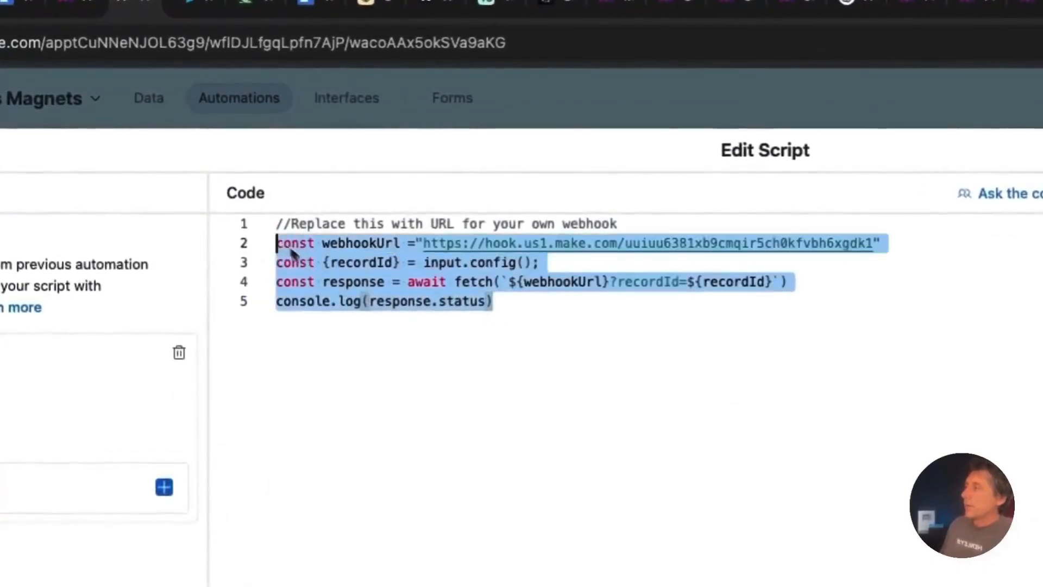
drag(294, 251, 266, 226)
click(553, 326)
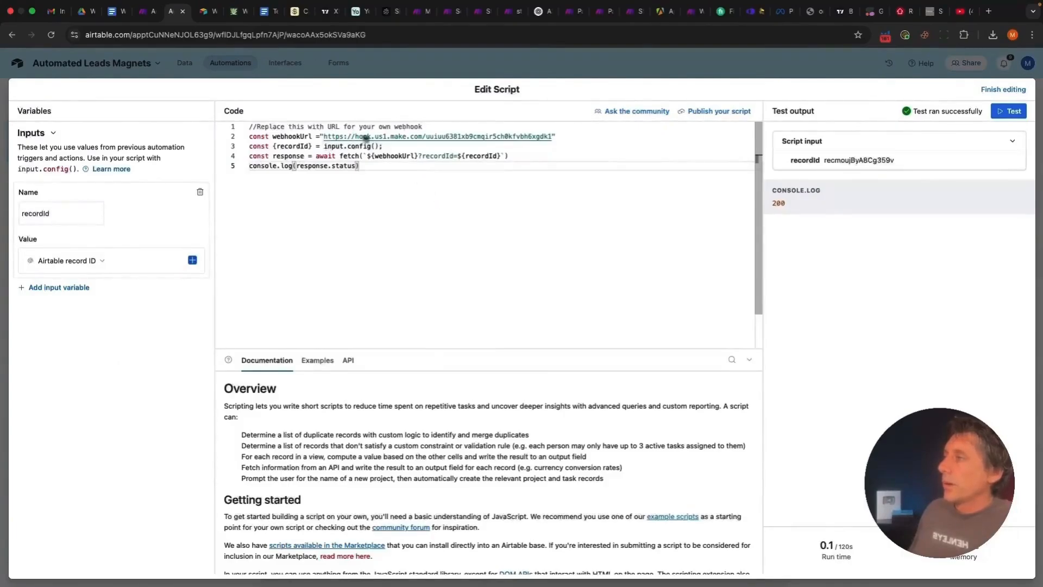
drag(324, 136, 460, 150)
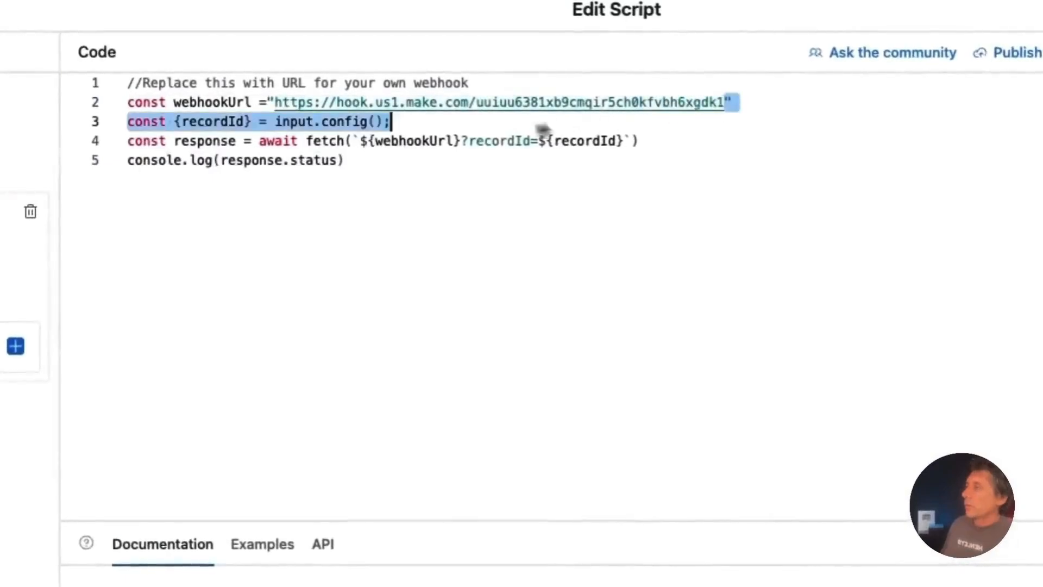
drag(725, 102, 276, 103)
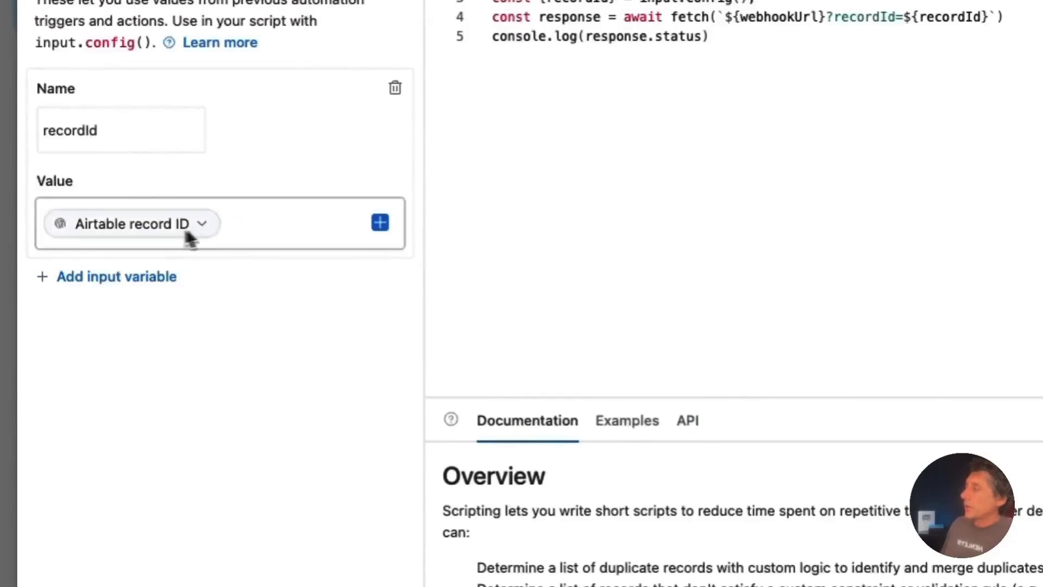
Review the data available for the recordId input and finish editing the script
click(380, 224)
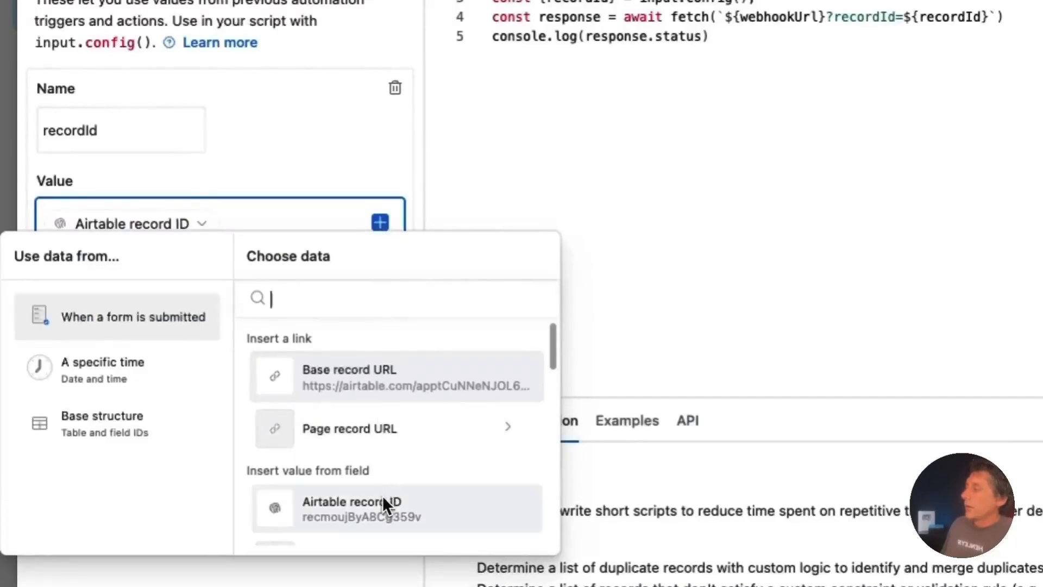
click(322, 489)
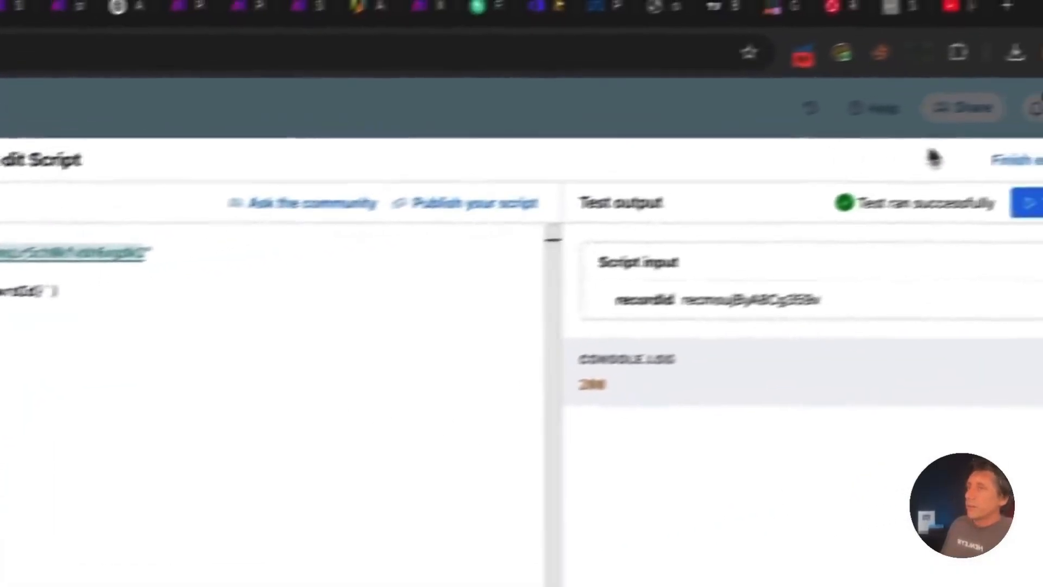
click(959, 181)
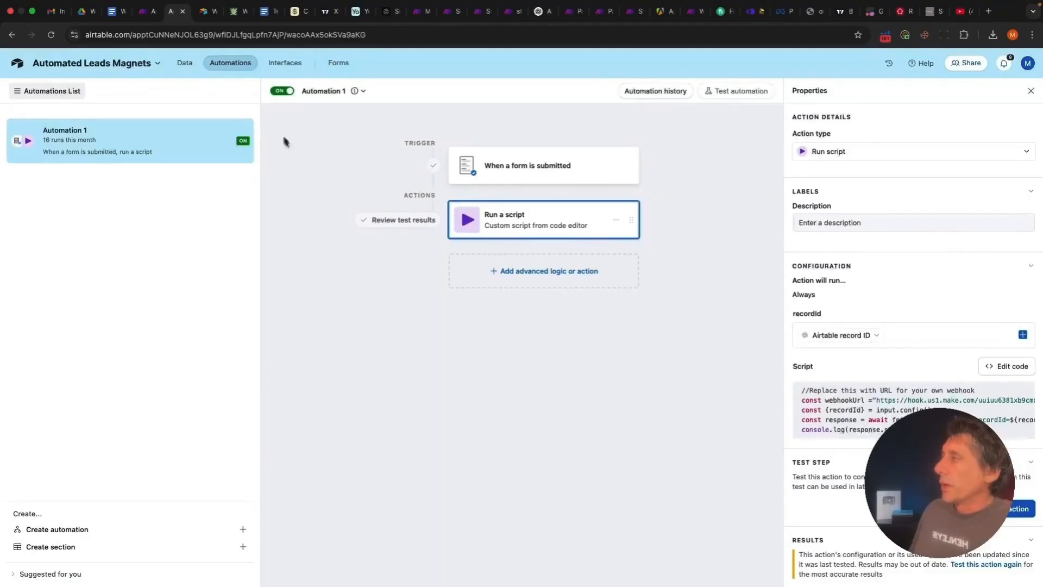
Switch to the Make scenario and bring its module chain into view
click(145, 13)
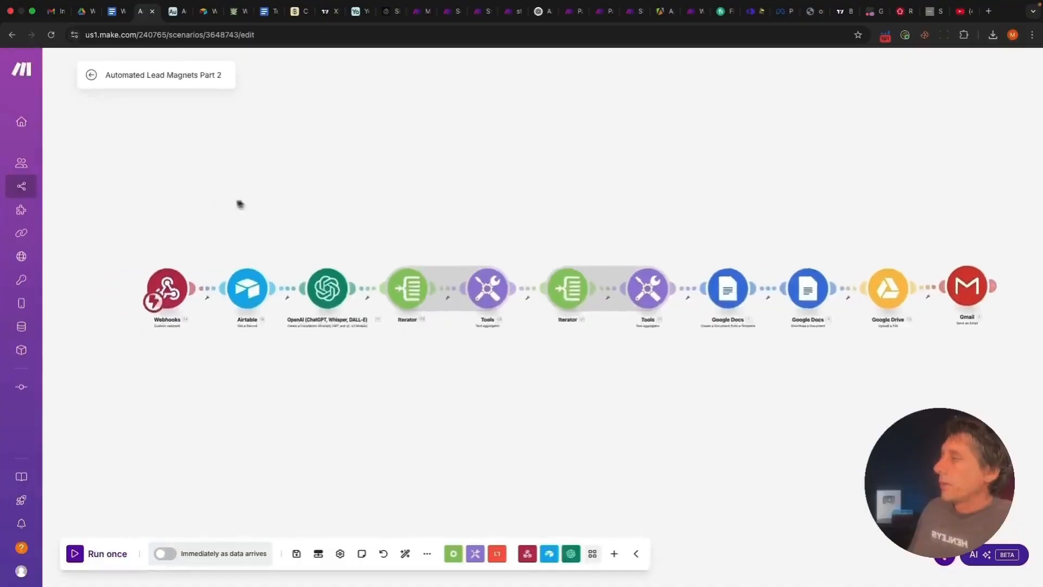
drag(237, 202, 648, 162)
scroll(648, 161, up, 5)
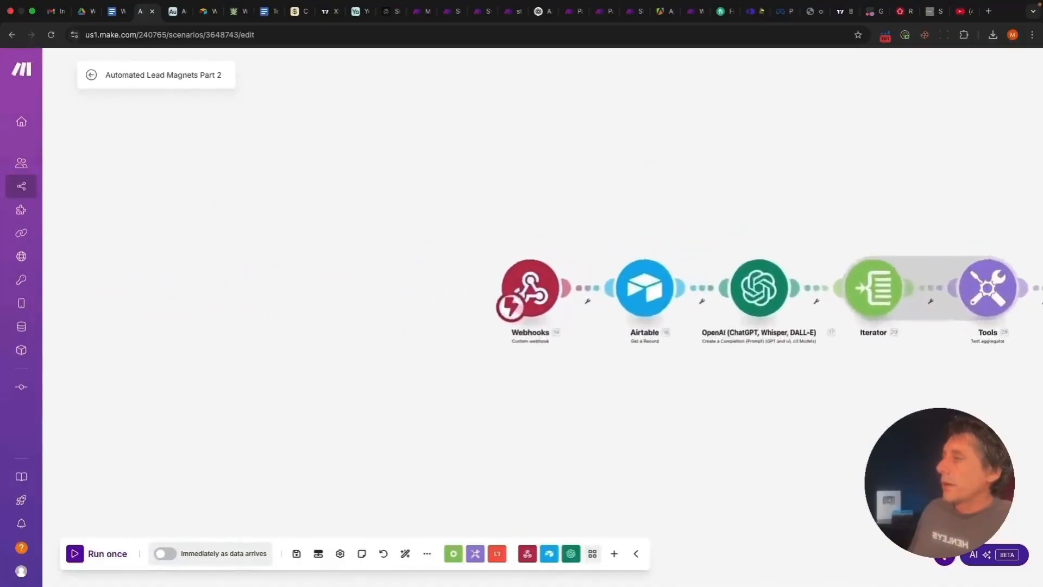
Add a temporary module before Webhooks to show the Webhooks app options, then delete it
drag(627, 247, 537, 164)
scroll(541, 145, up, 2)
mouse_move(452, 249)
mouse_down()
mouse_move(436, 248)
mouse_move(445, 246)
mouse_up()
right_click(205, 272)
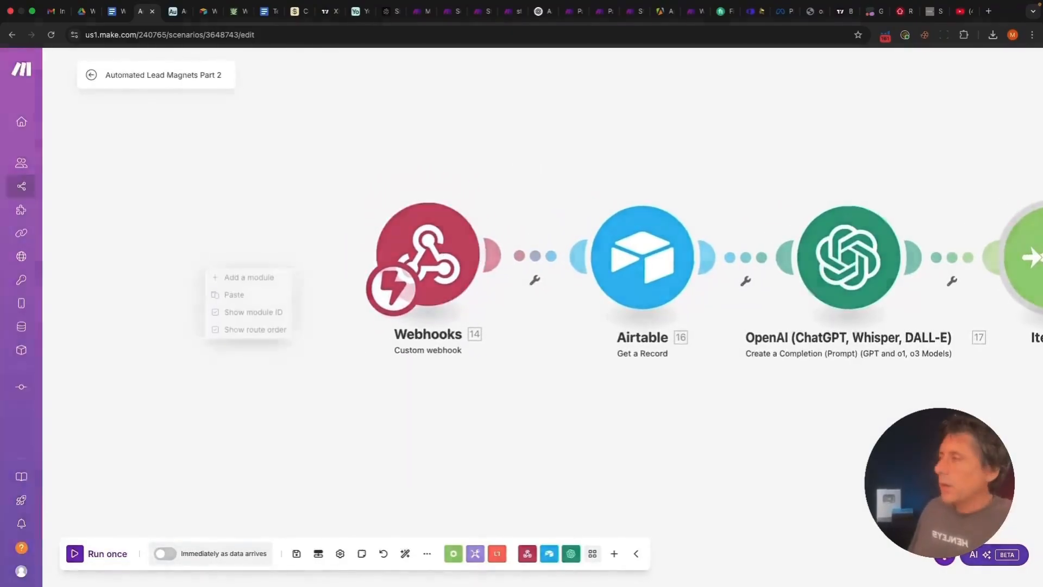
click(222, 275)
click(228, 274)
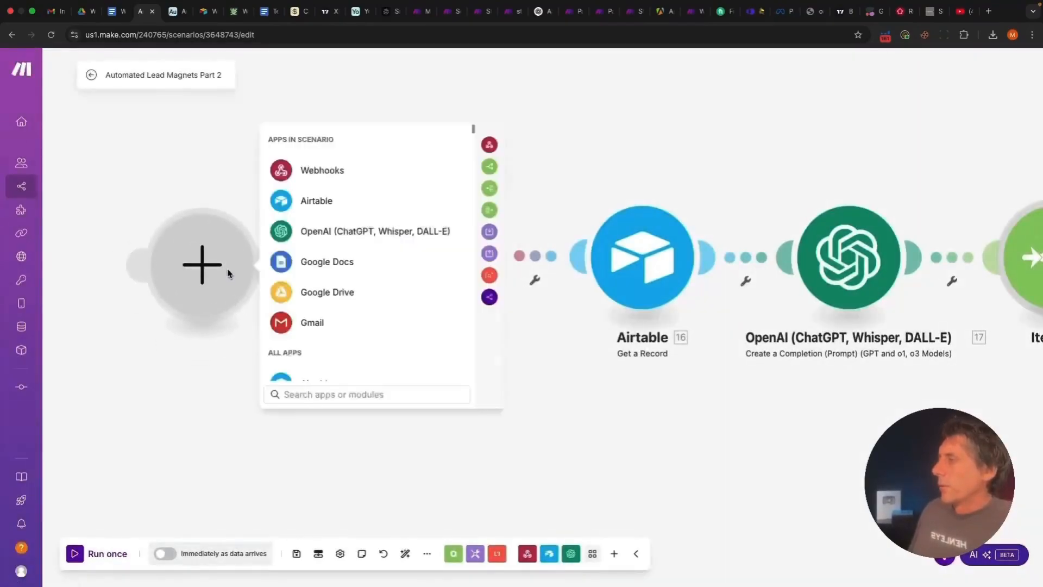
click(304, 172)
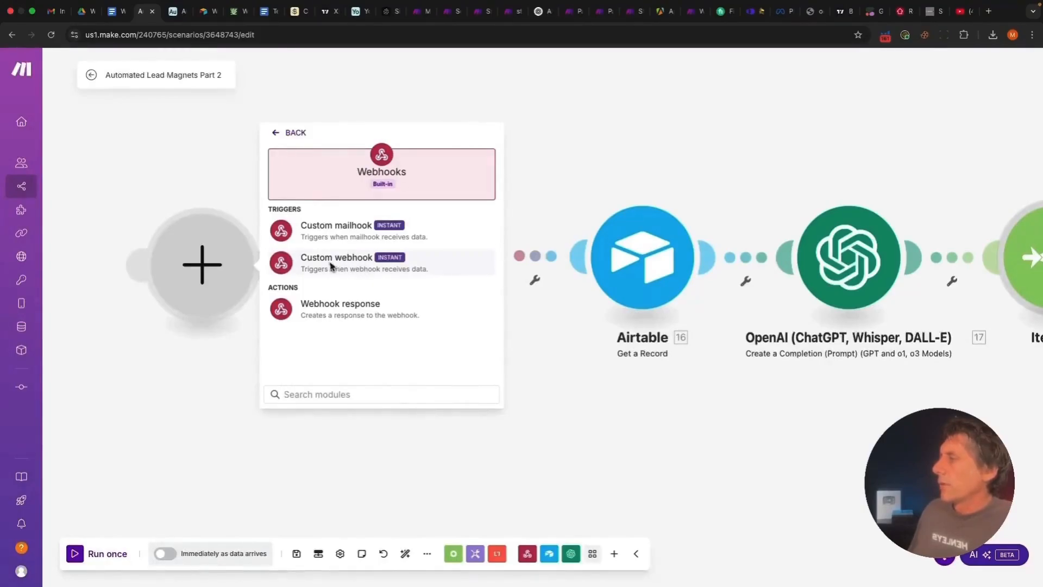
right_click(232, 275)
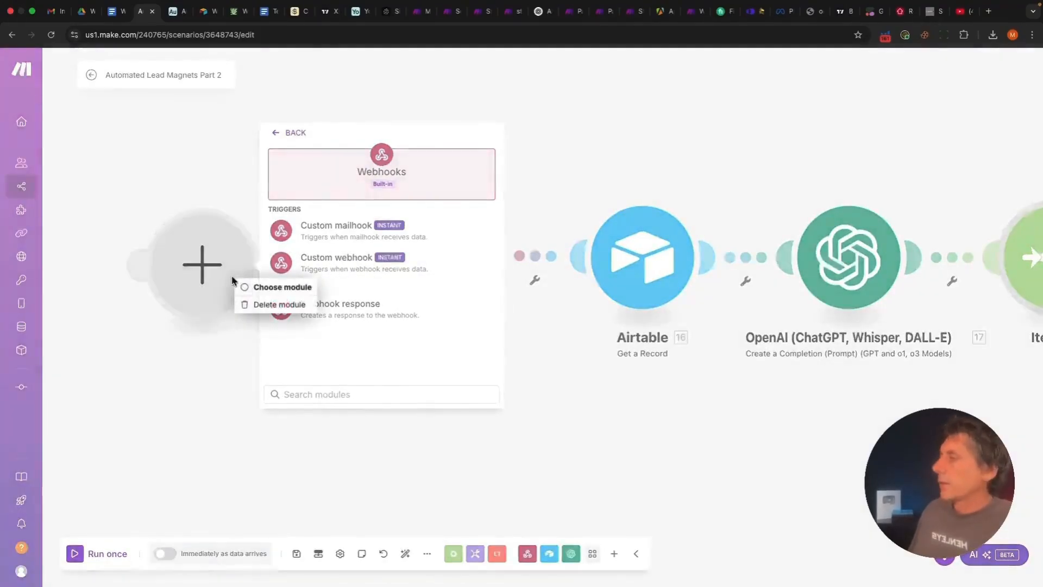
click(249, 304)
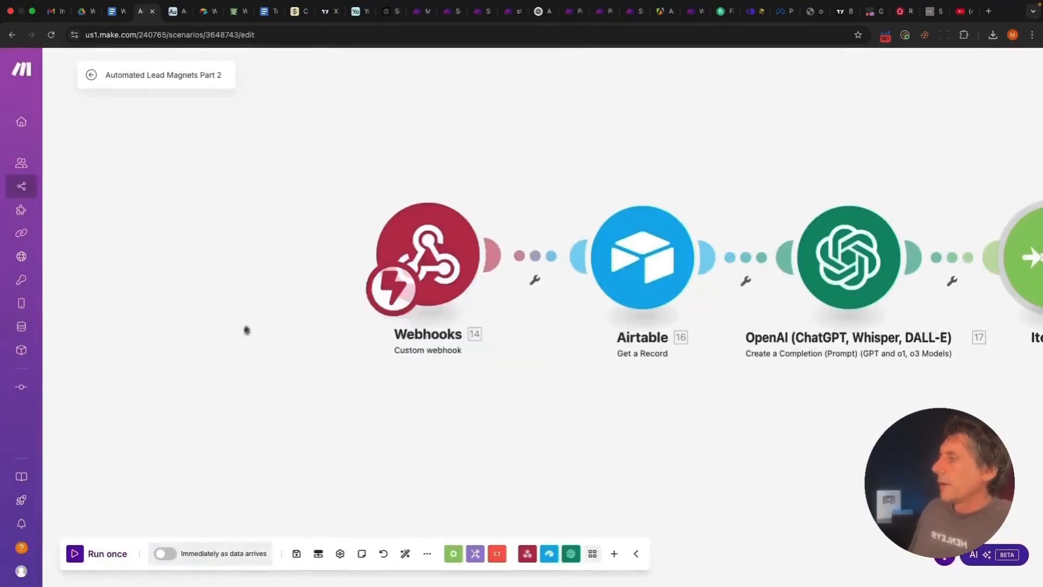
Review the lead magnets Webhooks trigger and its address, save it, and return to Airtable
click(443, 266)
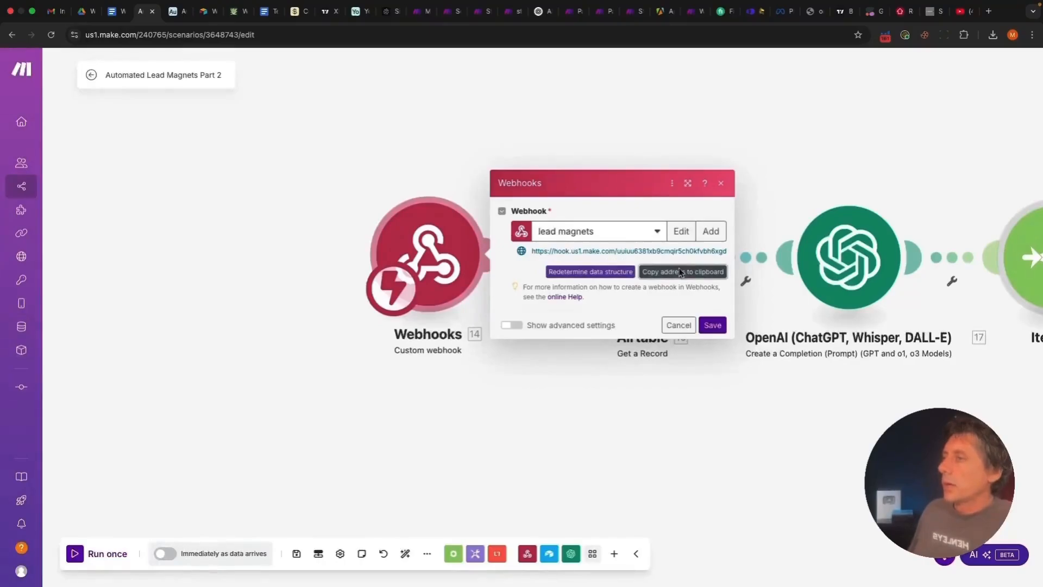
click(713, 326)
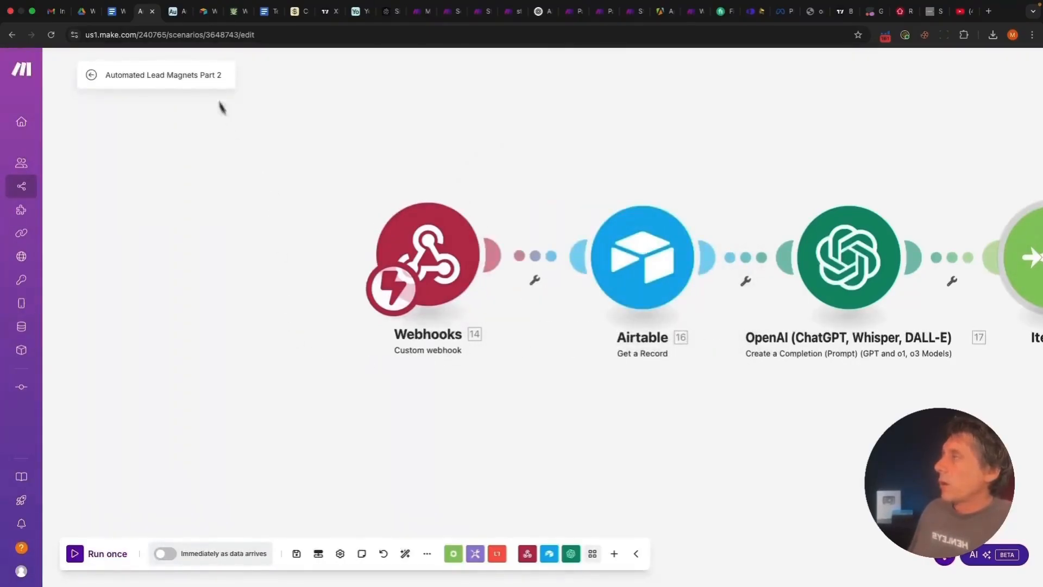
click(172, 16)
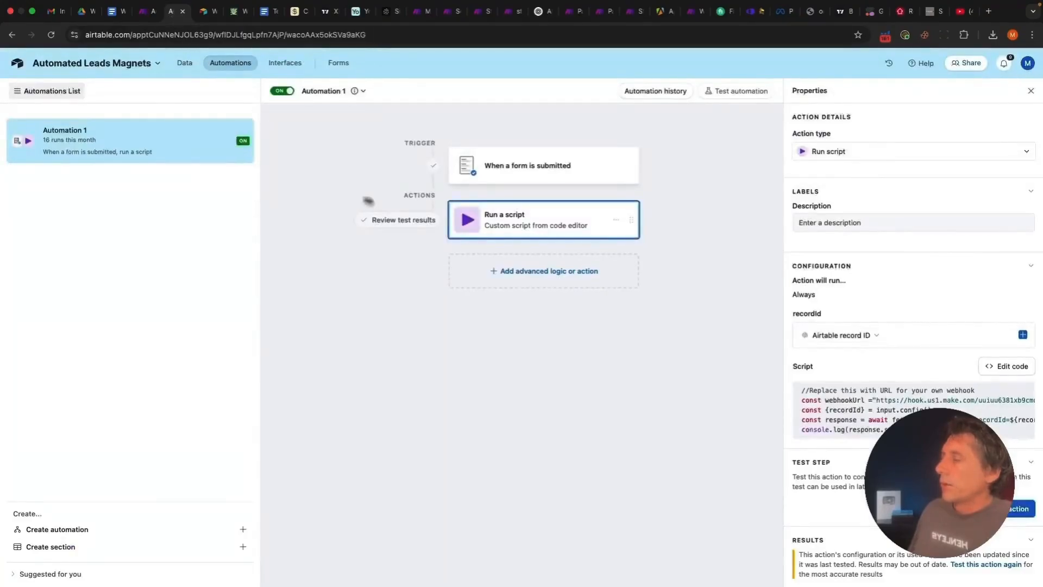
Reopen the automation script to check the webhook URL on line 2, then view Table 1 records
click(1005, 366)
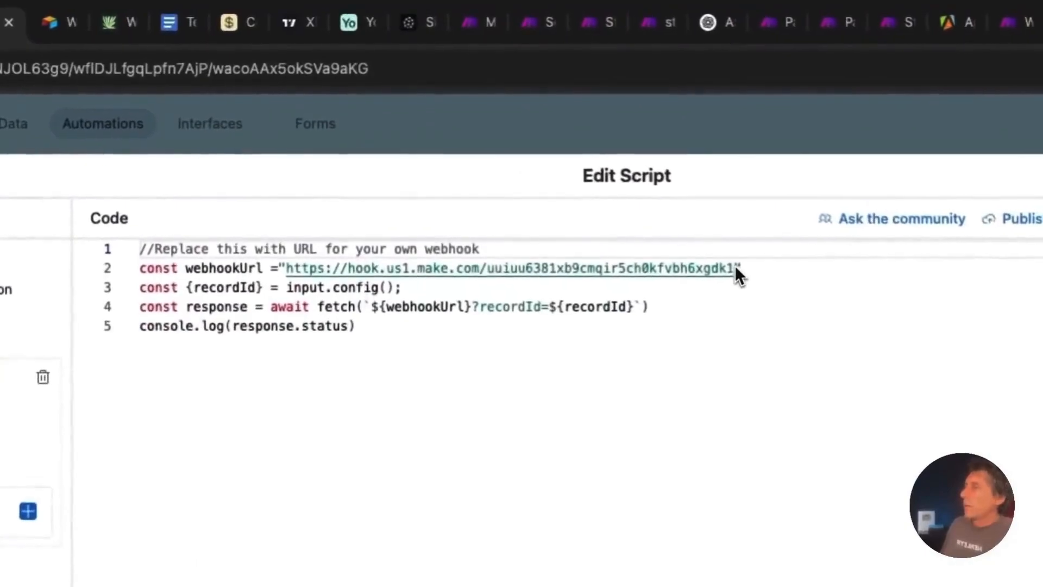
click(552, 137)
drag(736, 269, 287, 271)
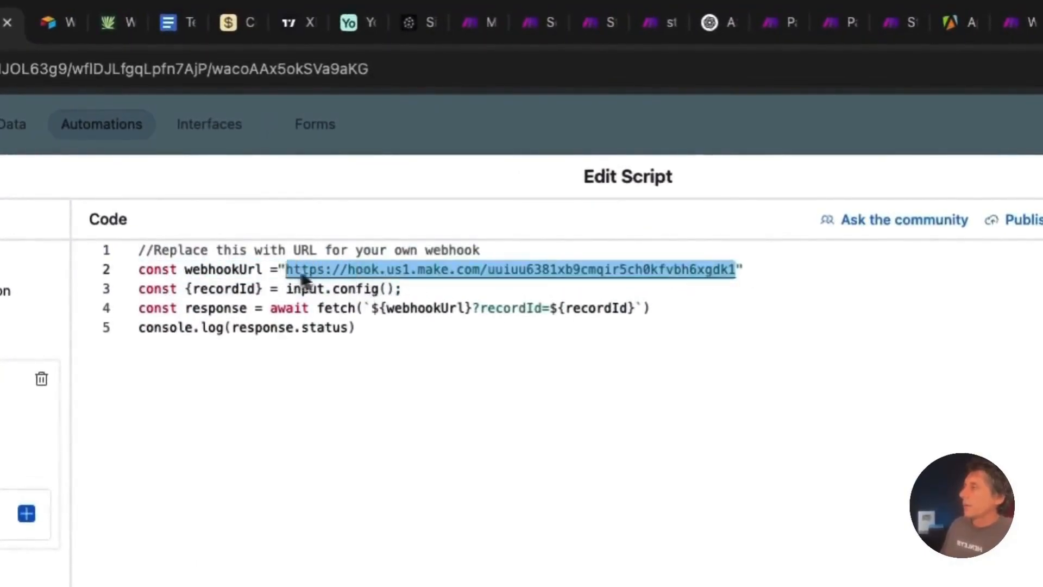
click(1010, 179)
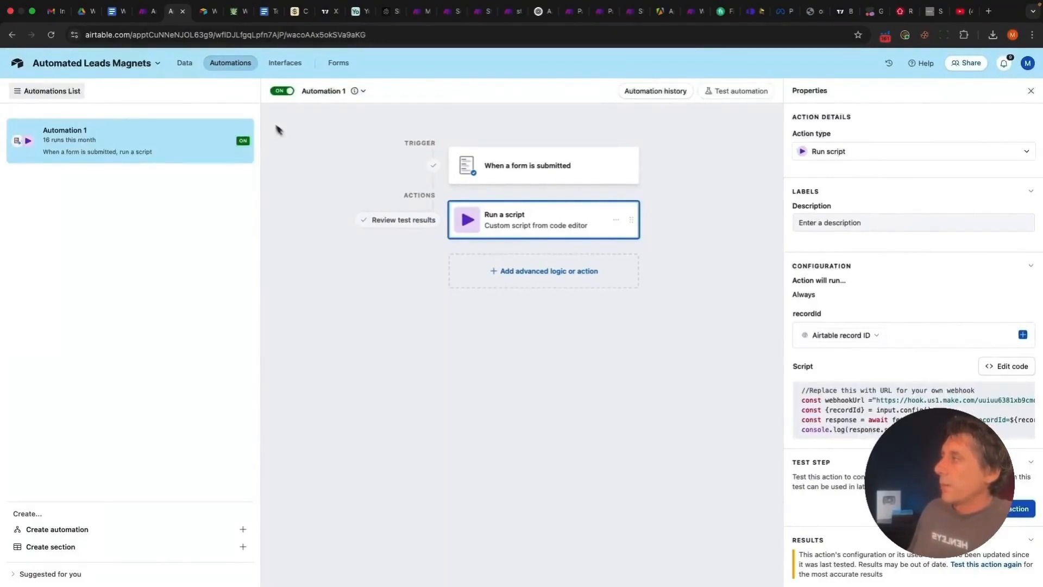
click(184, 64)
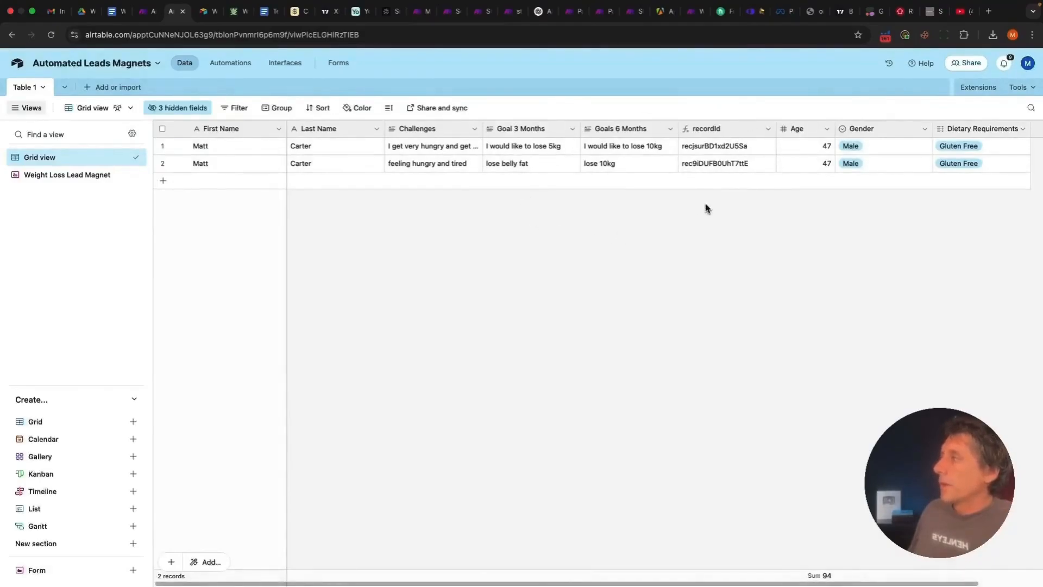
Look over the Weight Loss Lead Magnet form, the automations and Table 1, then return to Make
click(339, 64)
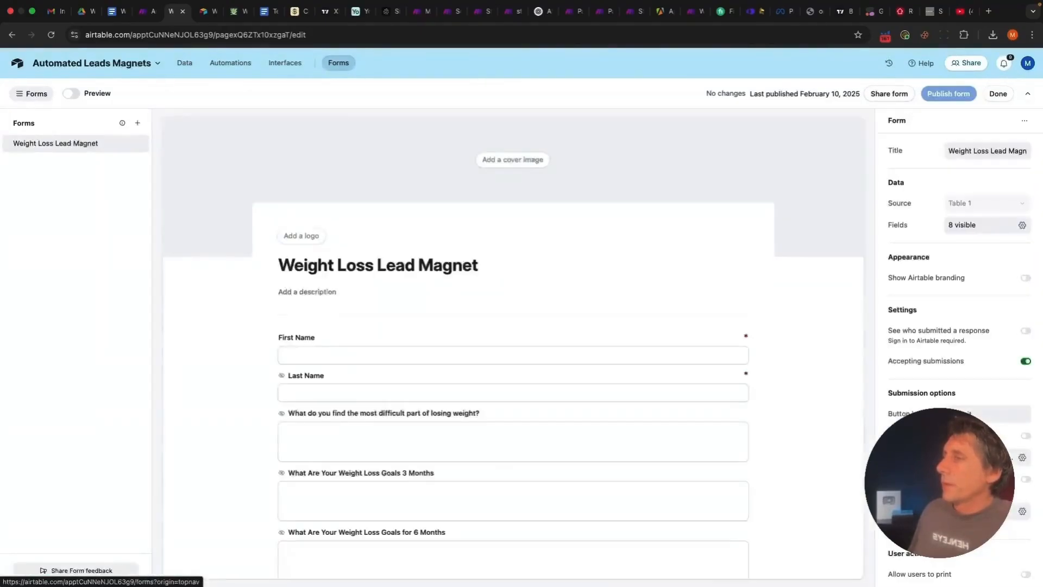
scroll(345, 392, down, 3)
scroll(345, 392, up, 3)
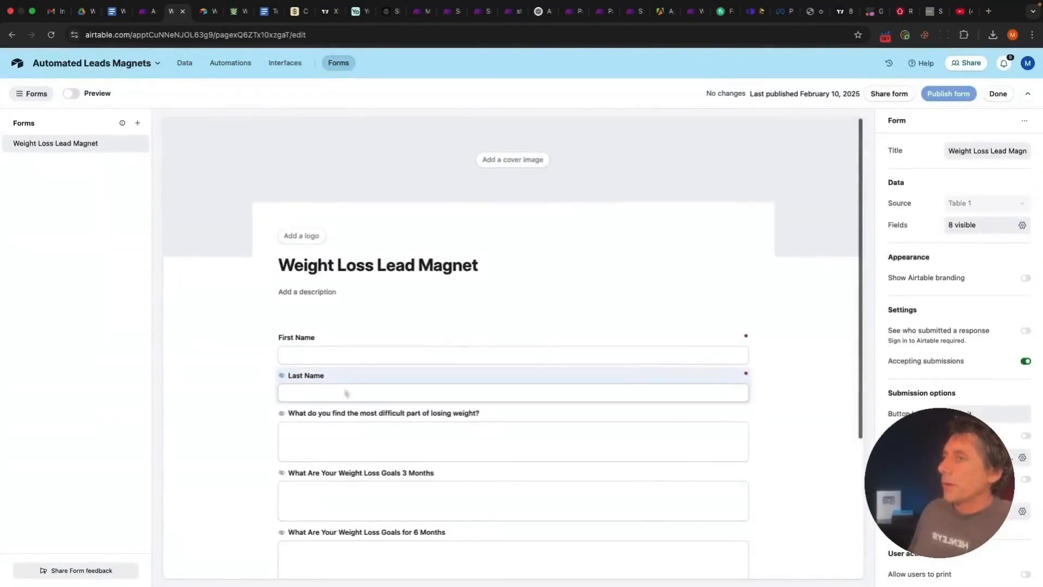
click(227, 63)
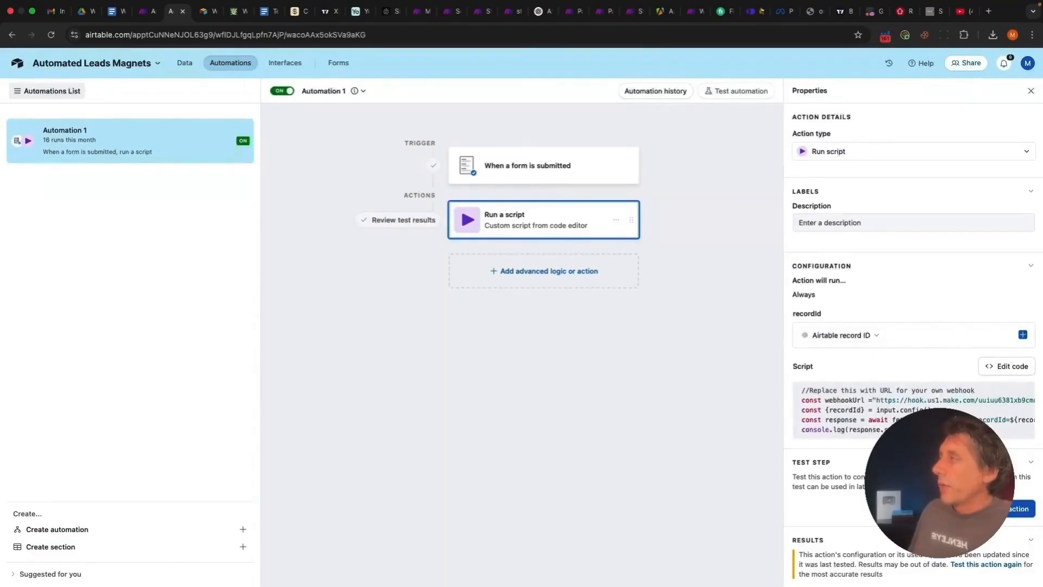
click(184, 63)
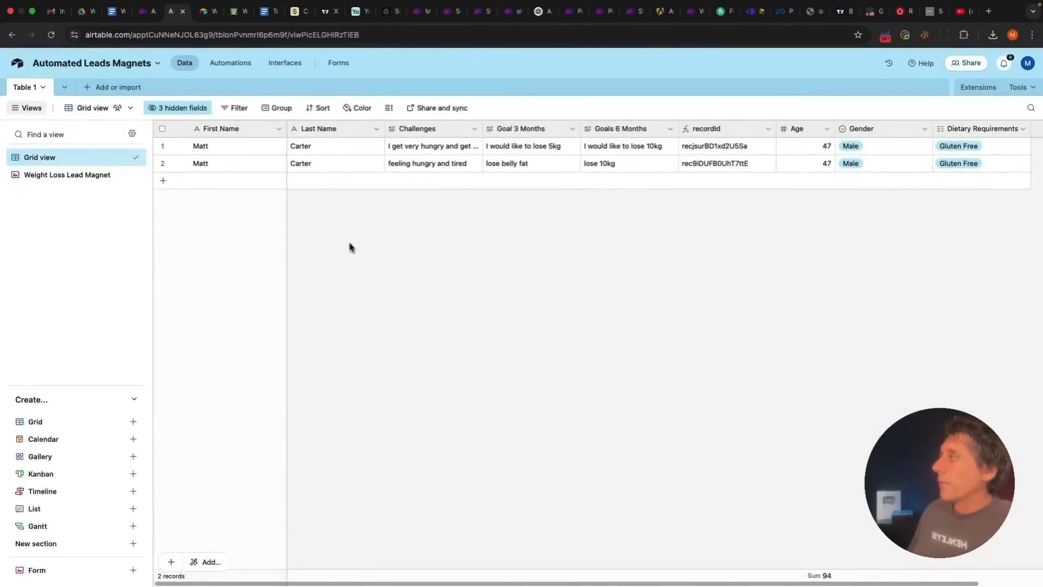
click(142, 11)
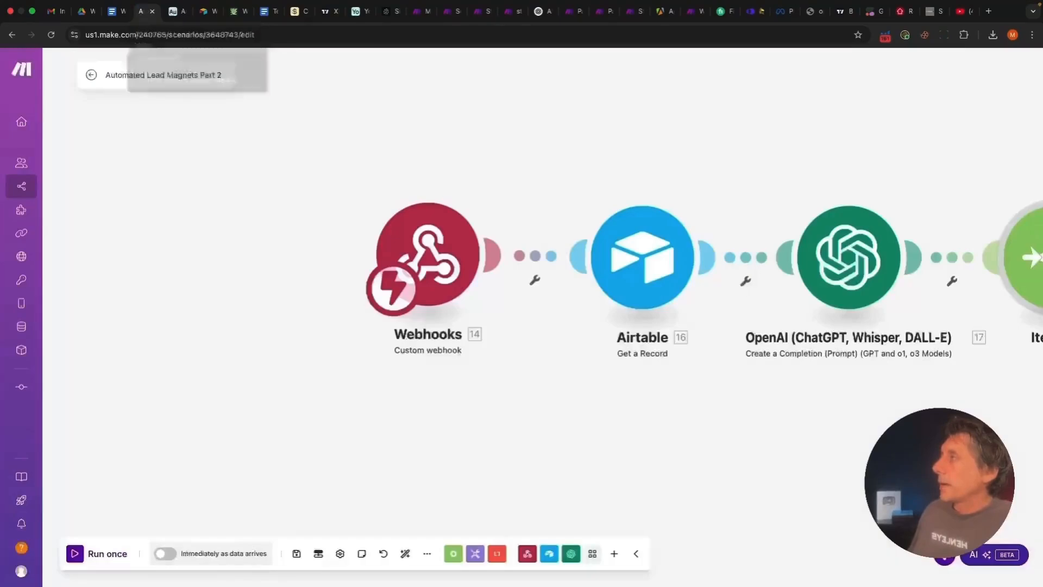
Confirm the Airtable Get a Record module's Record ID is mapped from the webhook's recordId
scroll(496, 426, right, 5)
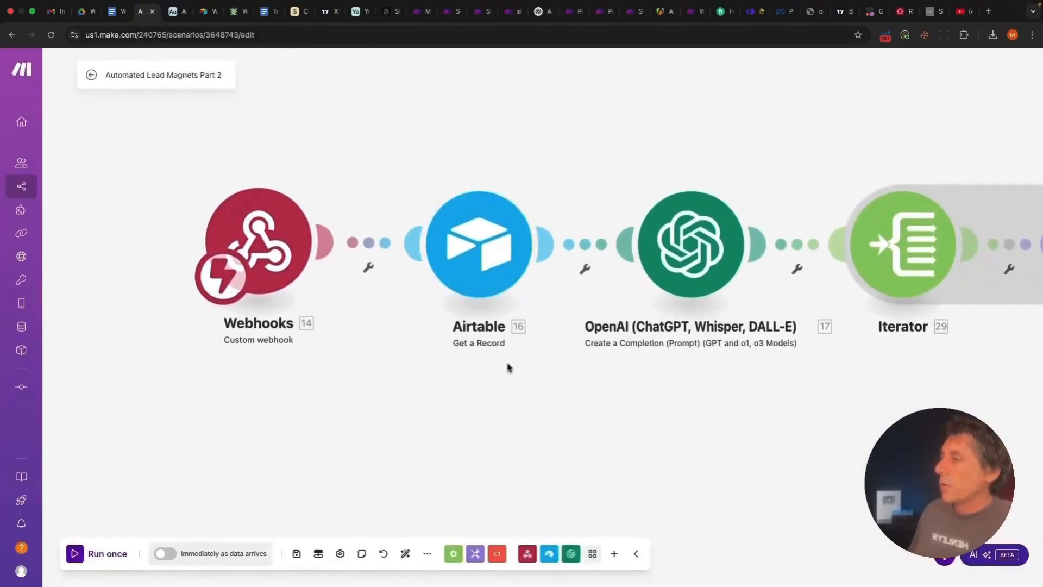
click(489, 272)
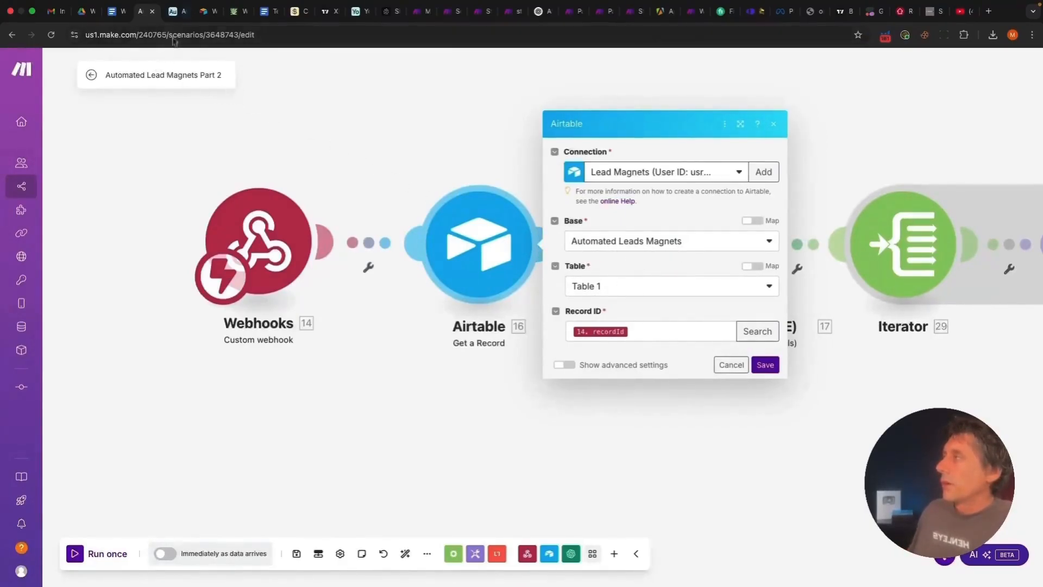
click(172, 12)
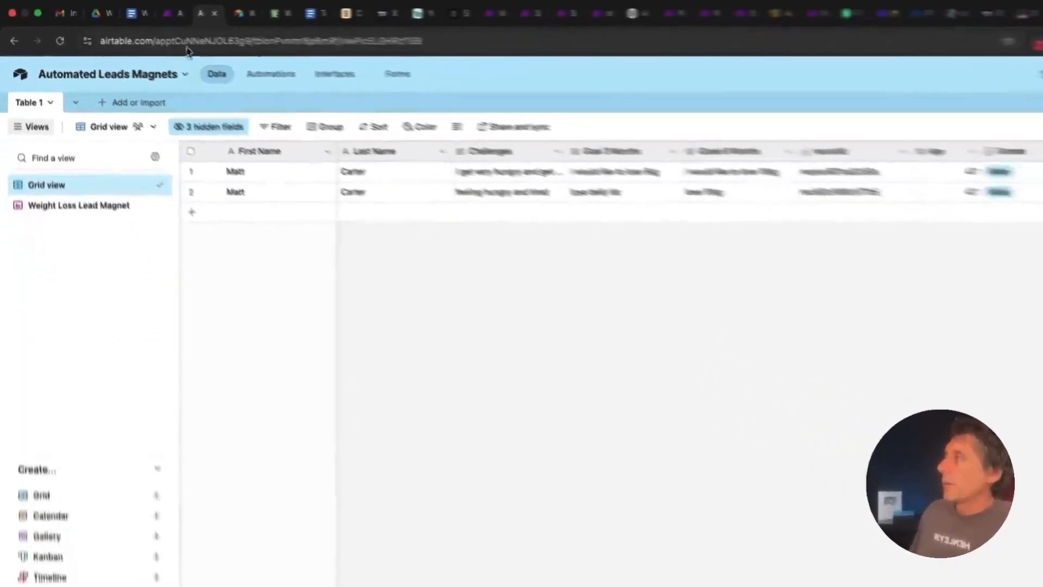
click(153, 11)
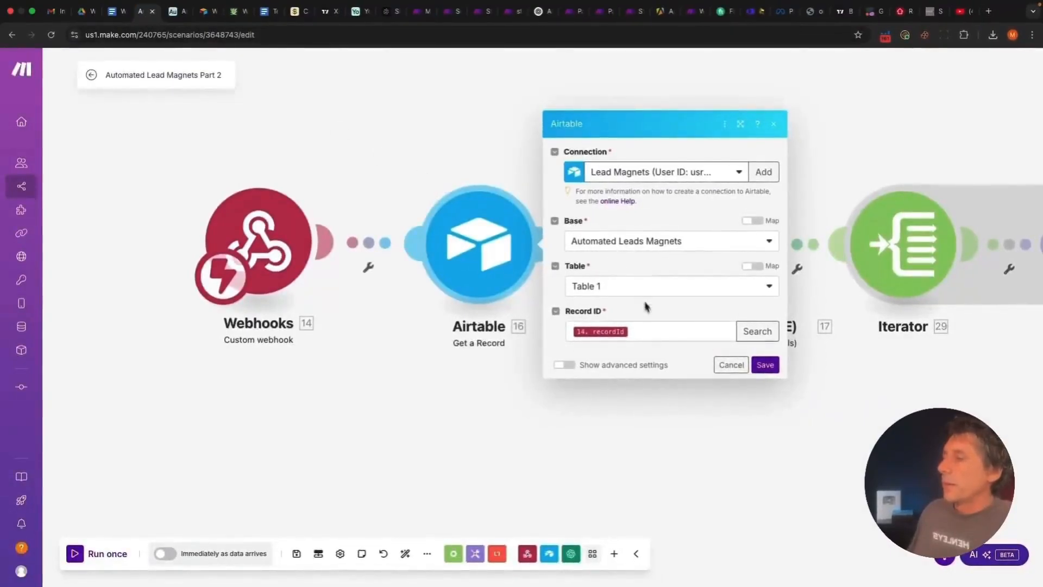
click(648, 337)
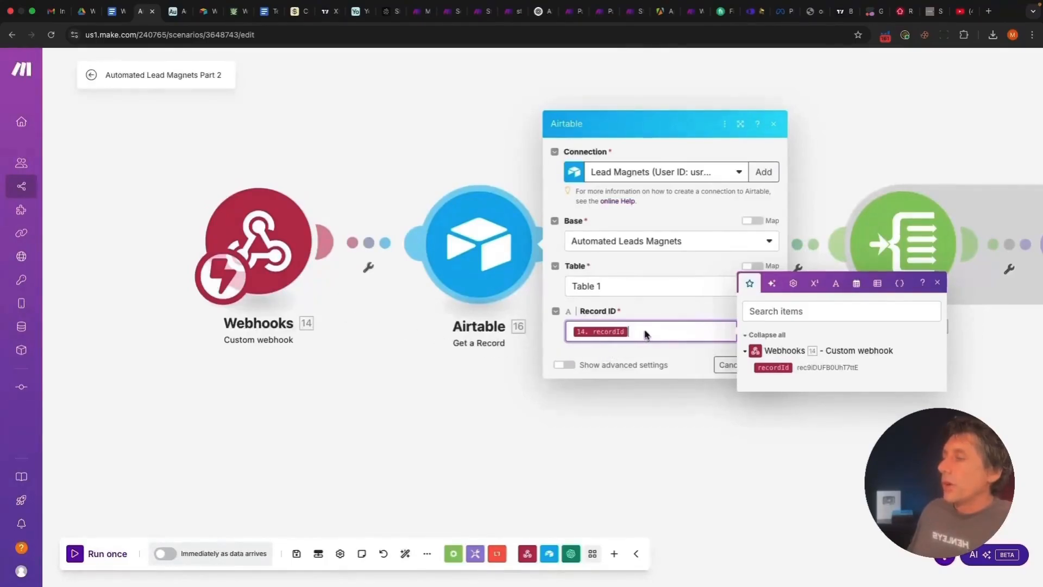
click(700, 371)
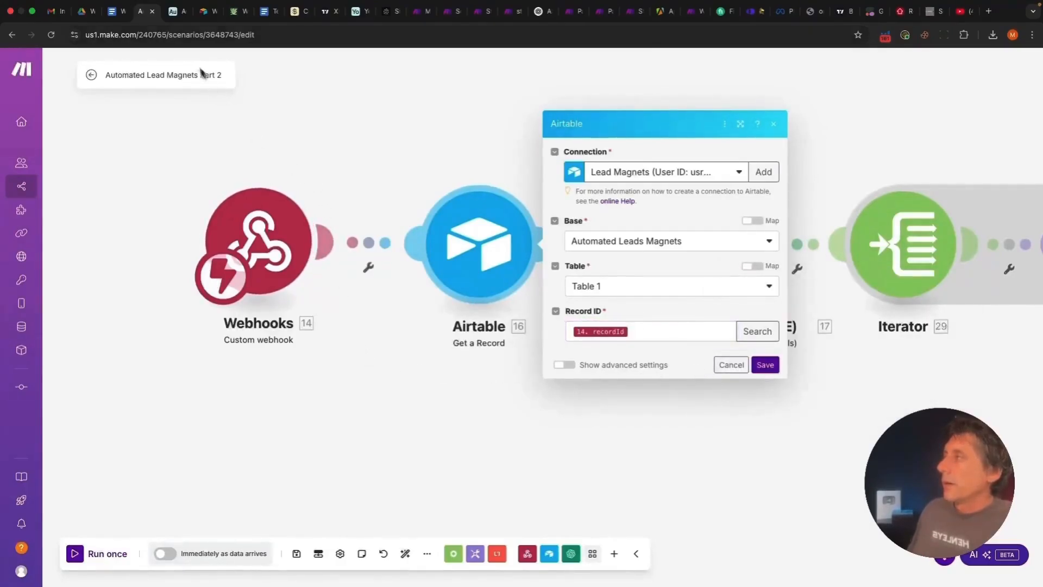
In Airtable, expand row 1's recordId value to view it in full
click(177, 11)
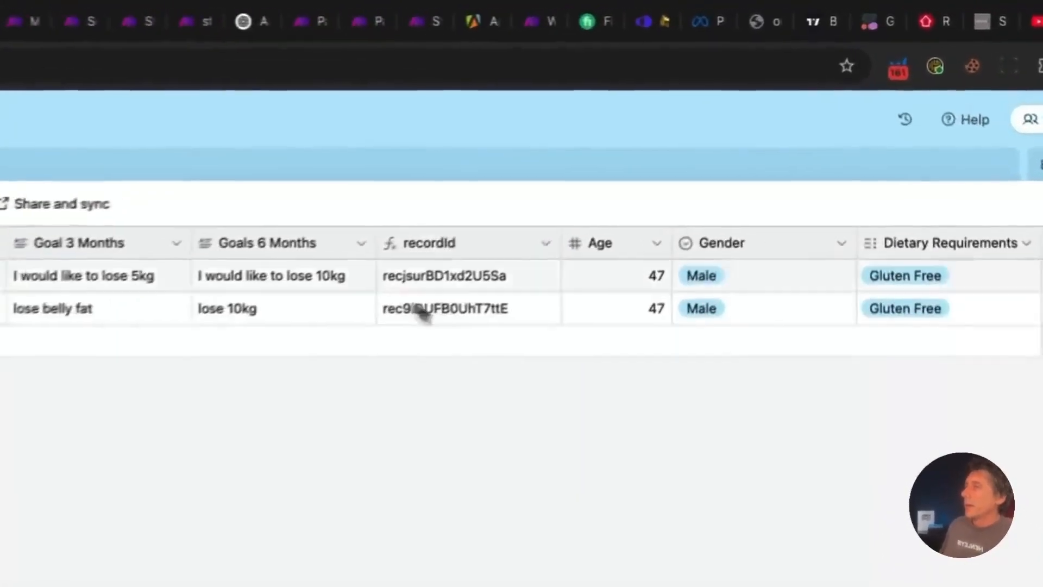
click(690, 147)
click(533, 288)
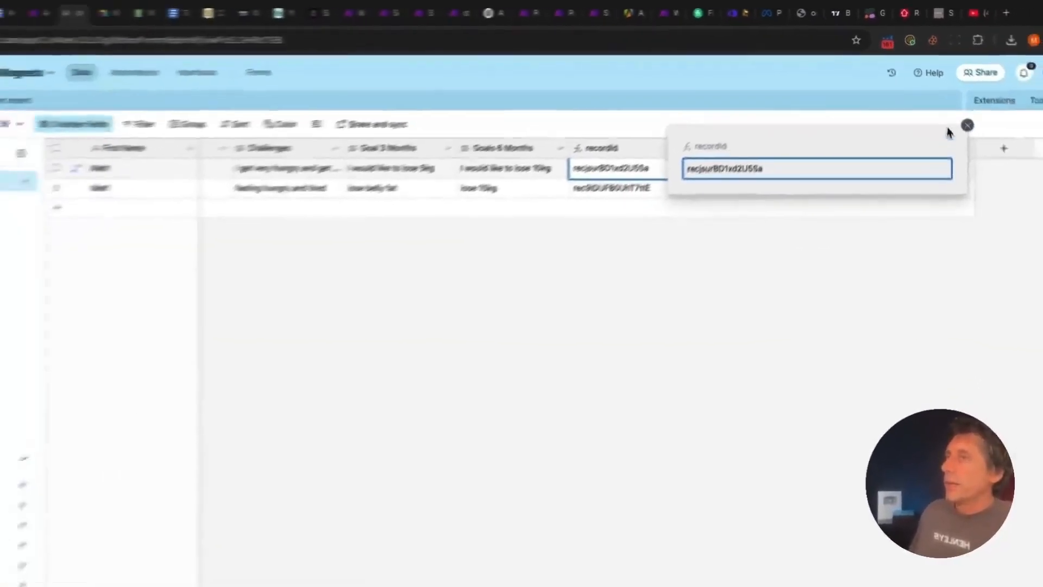
Close the expanded recordId and compare the recordId values of the lead records
click(1036, 215)
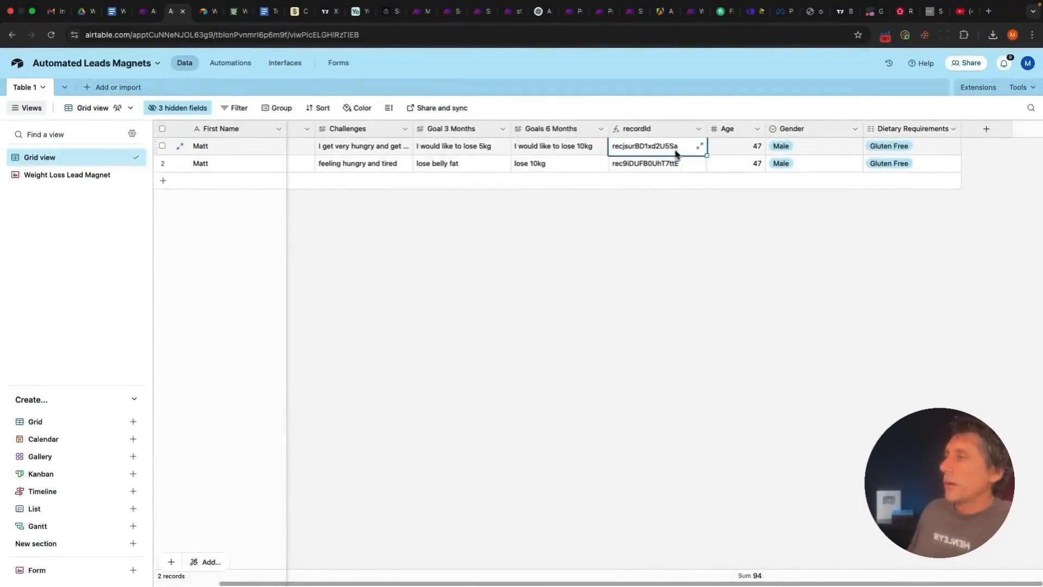
click(652, 220)
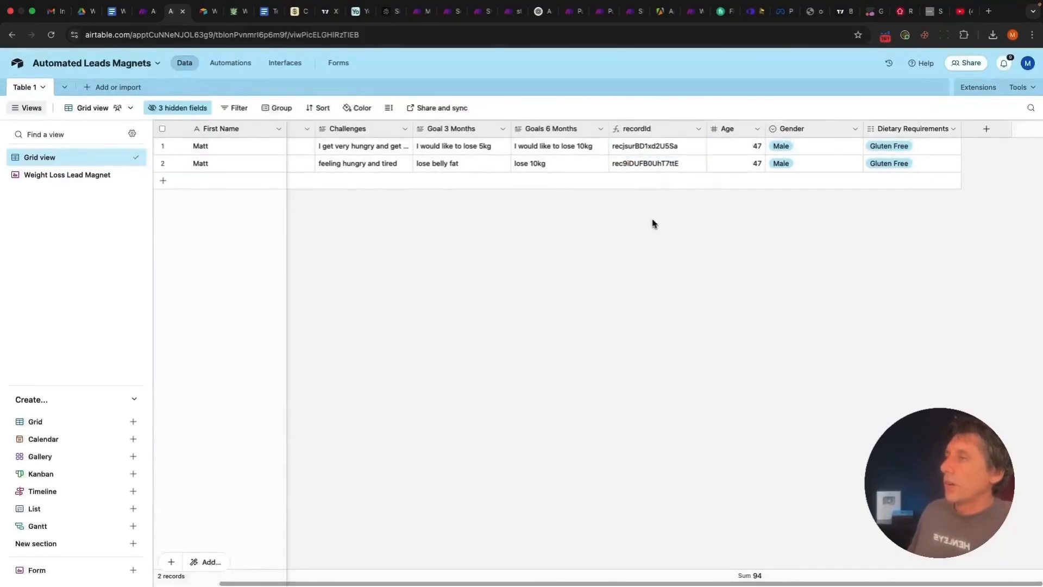
click(667, 152)
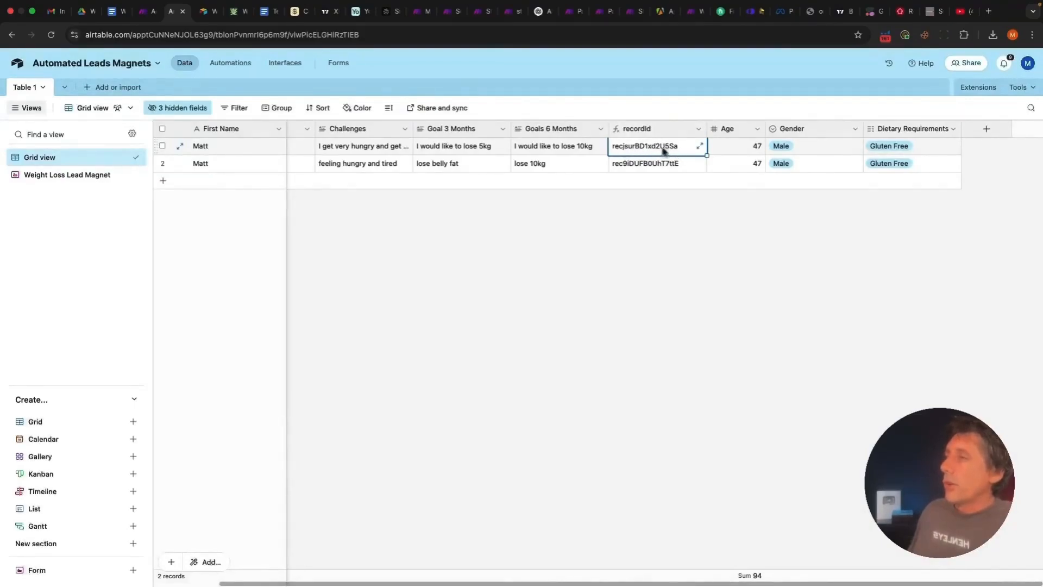
scroll(479, 157, left, 3)
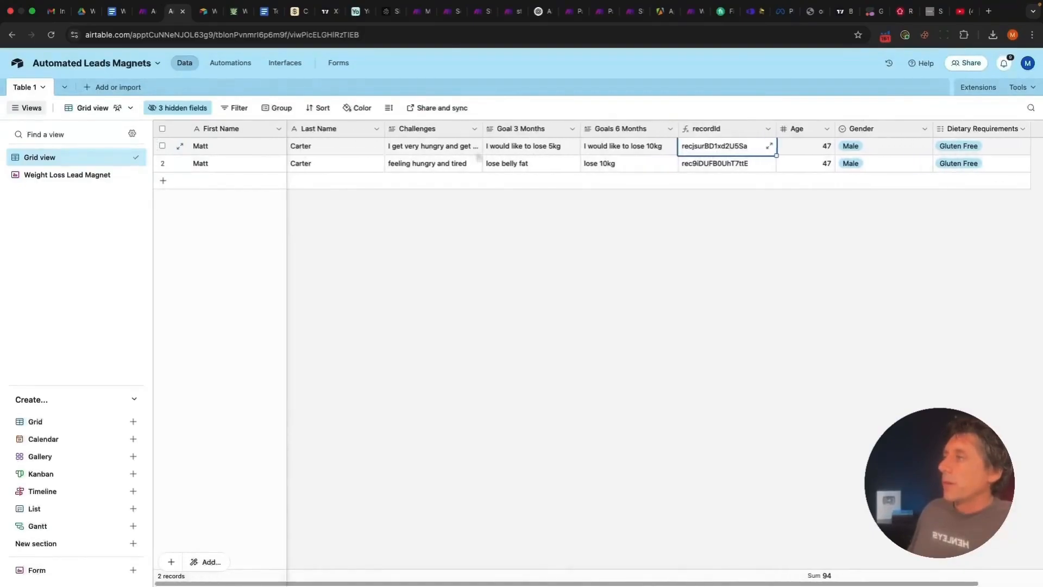
Inspect row 1's goal answers and full Challenges text, then return to Make's Get a Record settings
click(162, 145)
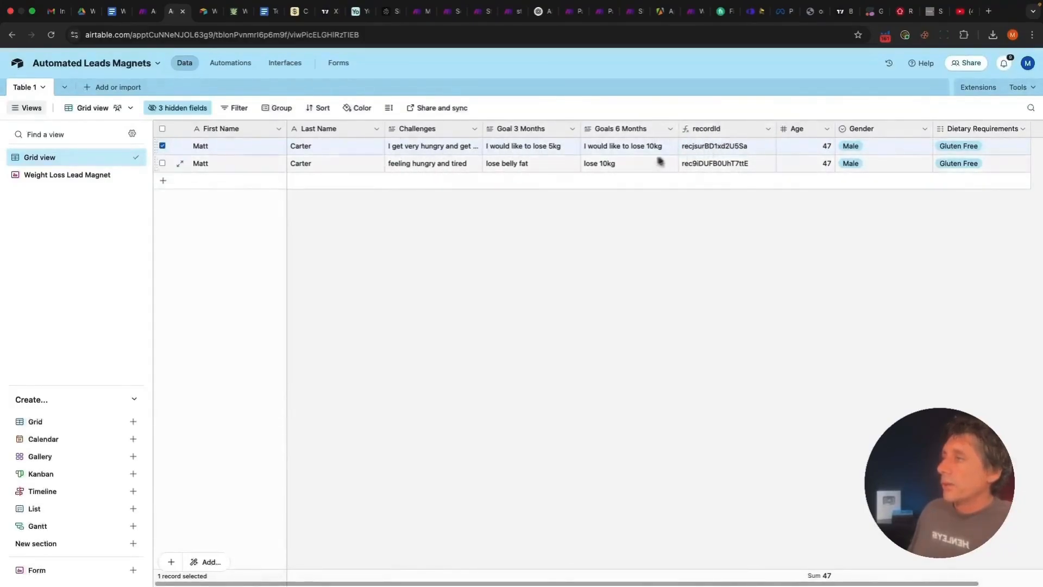
click(626, 152)
click(572, 153)
click(442, 150)
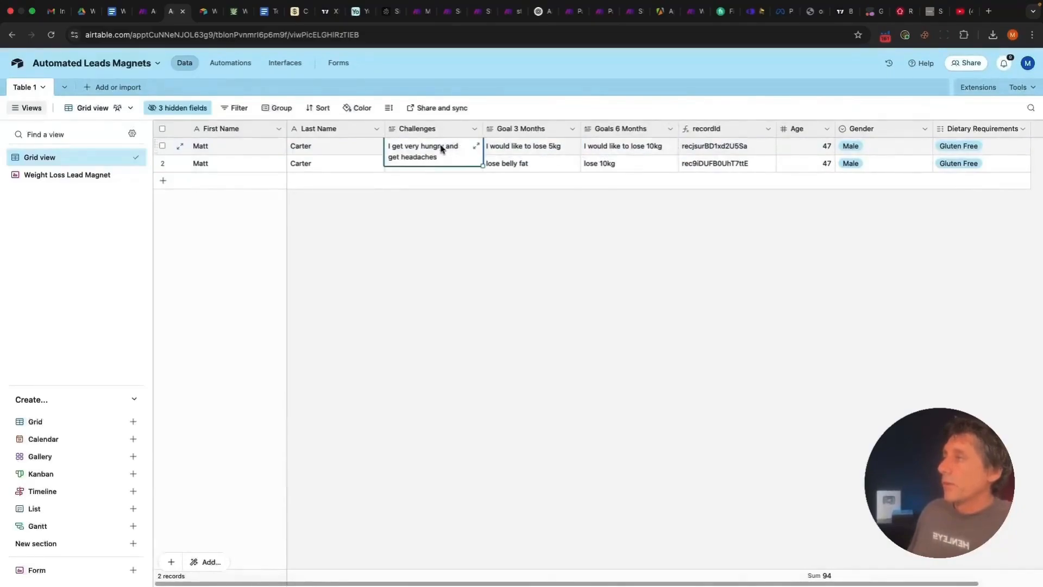
click(446, 246)
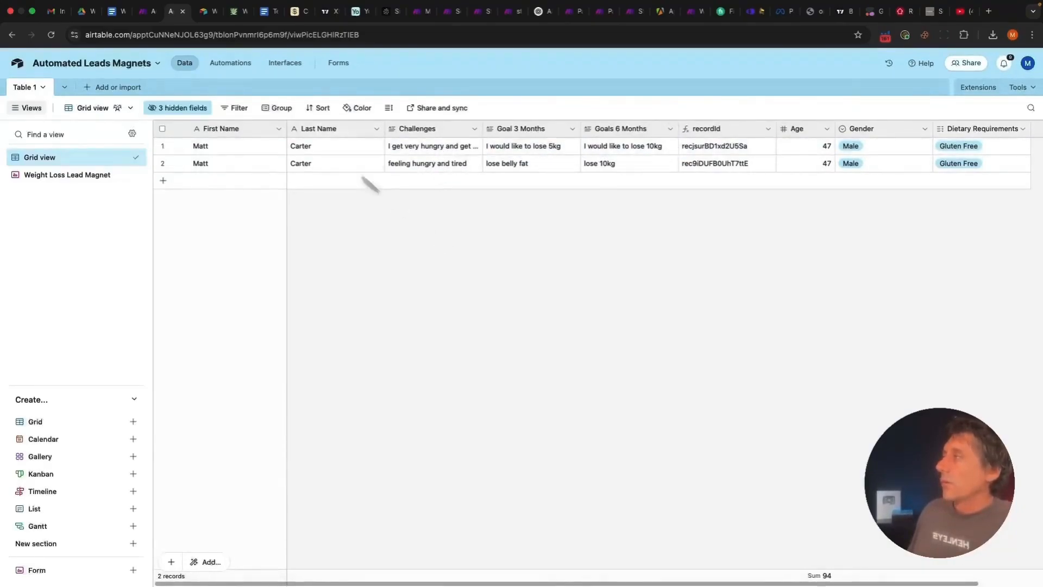
click(144, 11)
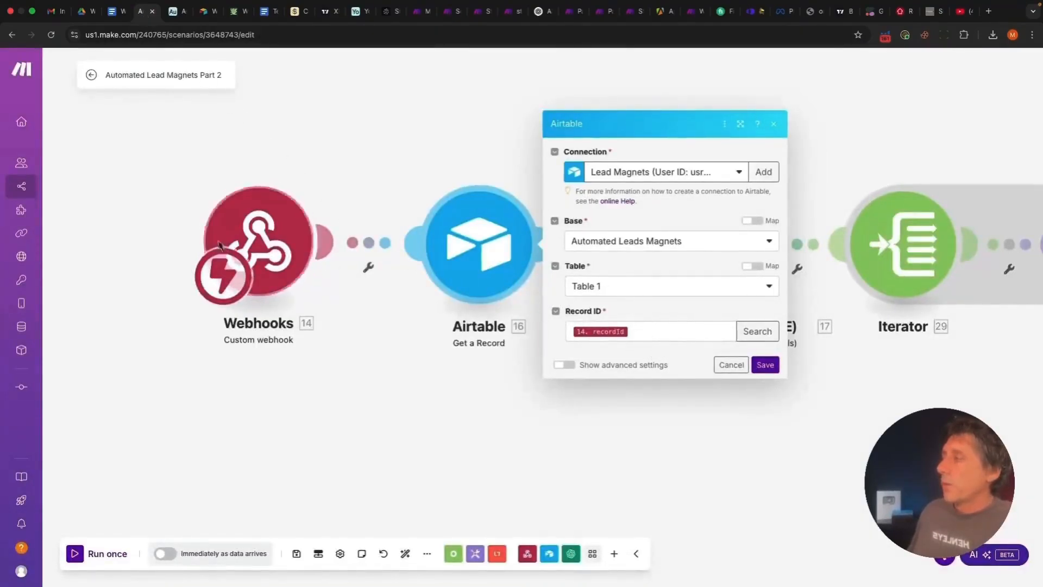
Close the Get a Record settings and unlink the webhook from the Airtable module
click(643, 332)
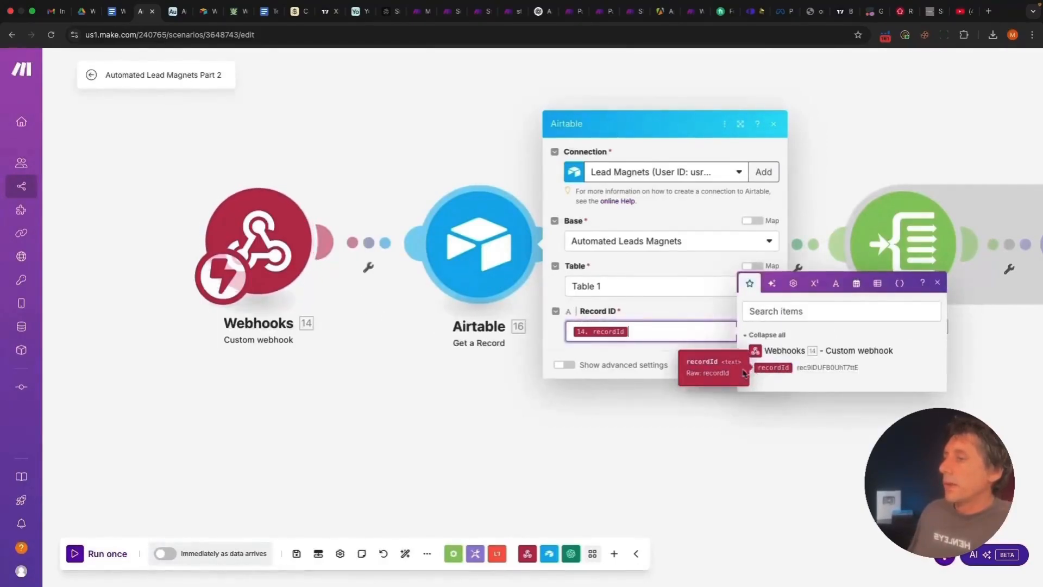
click(673, 361)
click(718, 363)
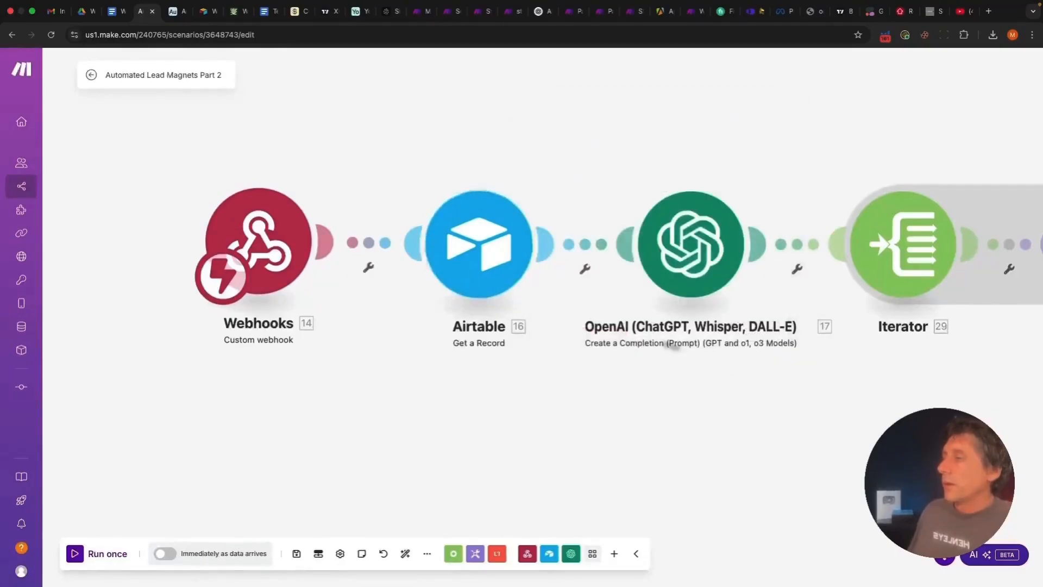
click(371, 245)
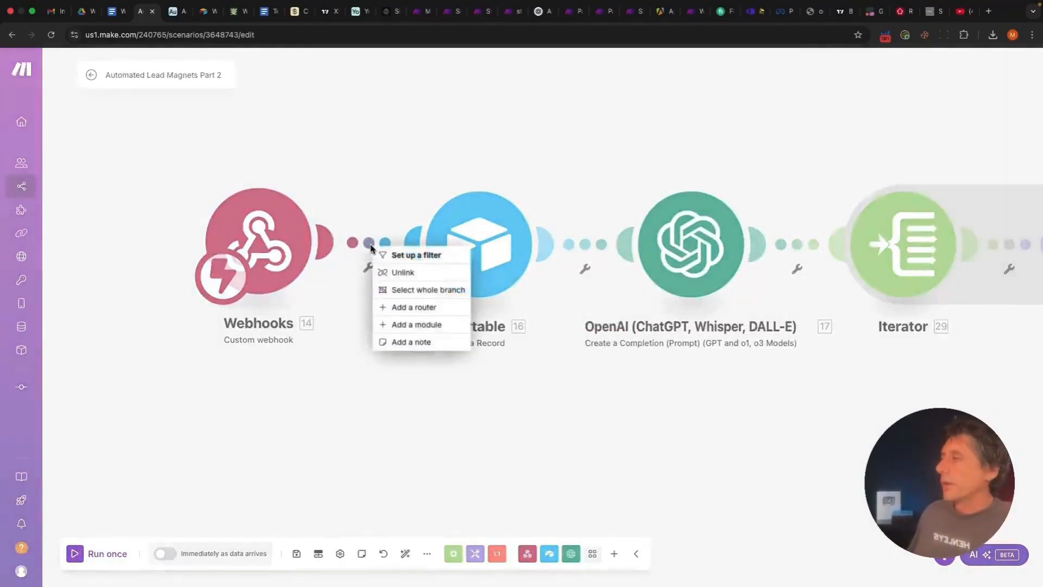
click(387, 271)
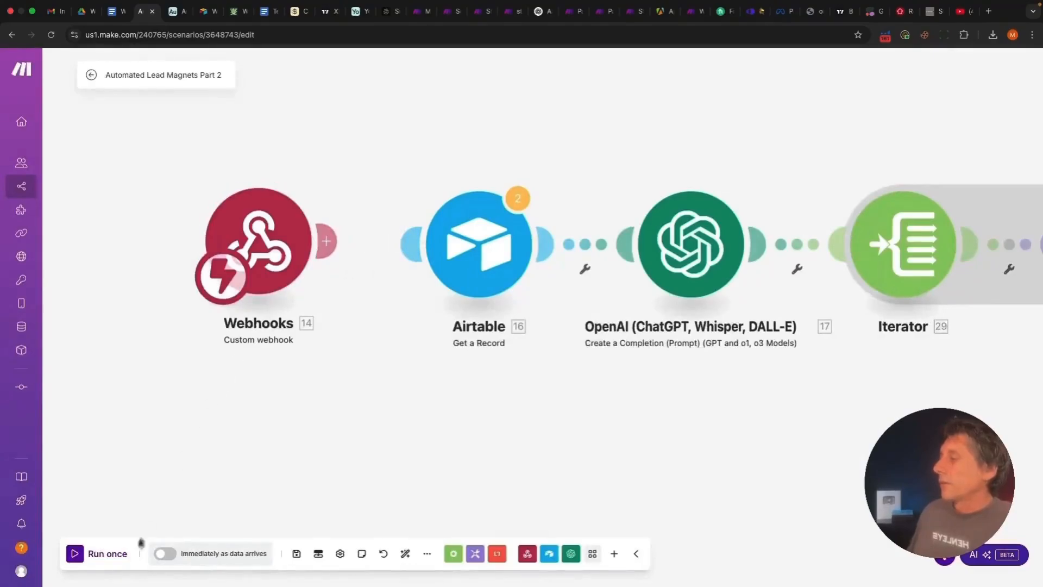
Start Run once so the scenario waits for webhook data, then switch to Airtable
click(108, 554)
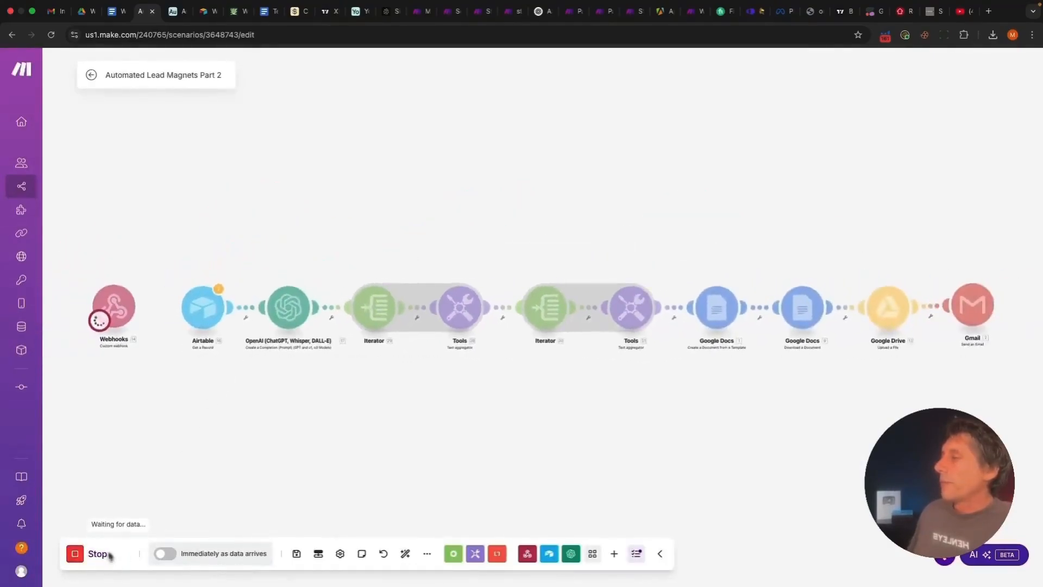
drag(84, 458, 411, 421)
scroll(423, 420, up, 5)
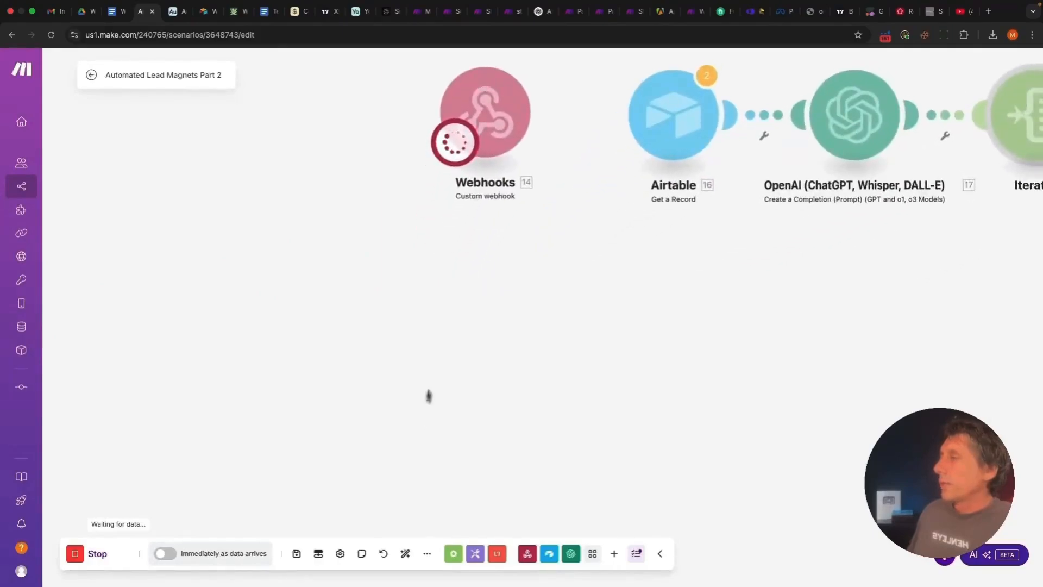
drag(477, 216, 360, 335)
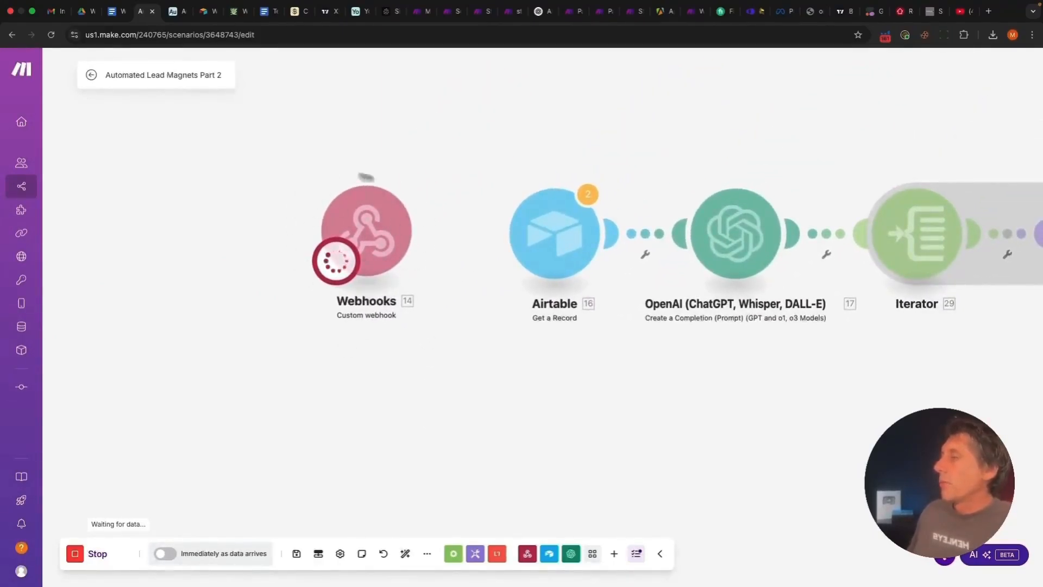
click(173, 12)
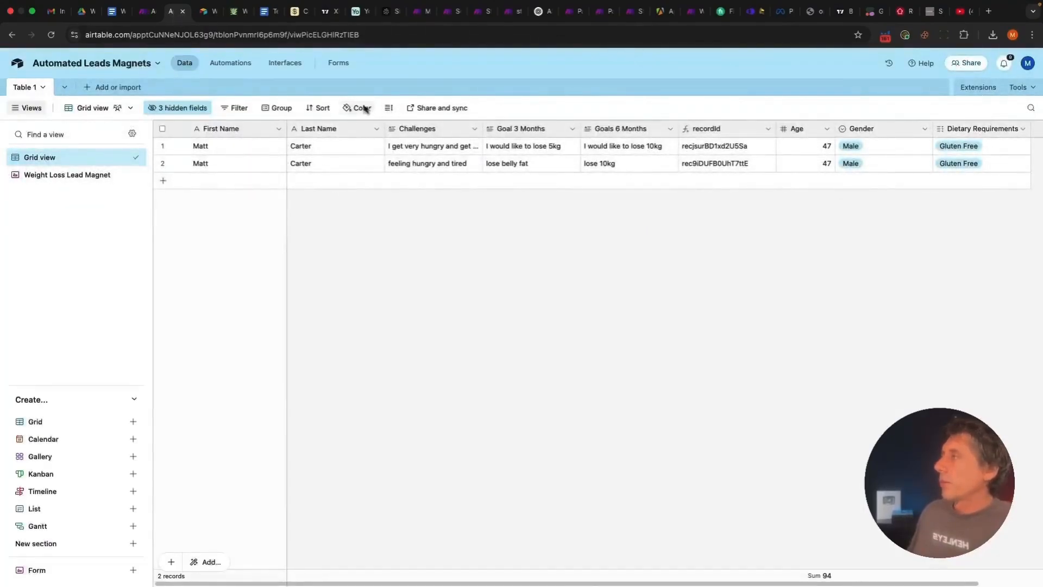
Open the live Weight Loss Lead Magnet form and enter a test lead's name and 'feeling hungry' challenge
click(338, 63)
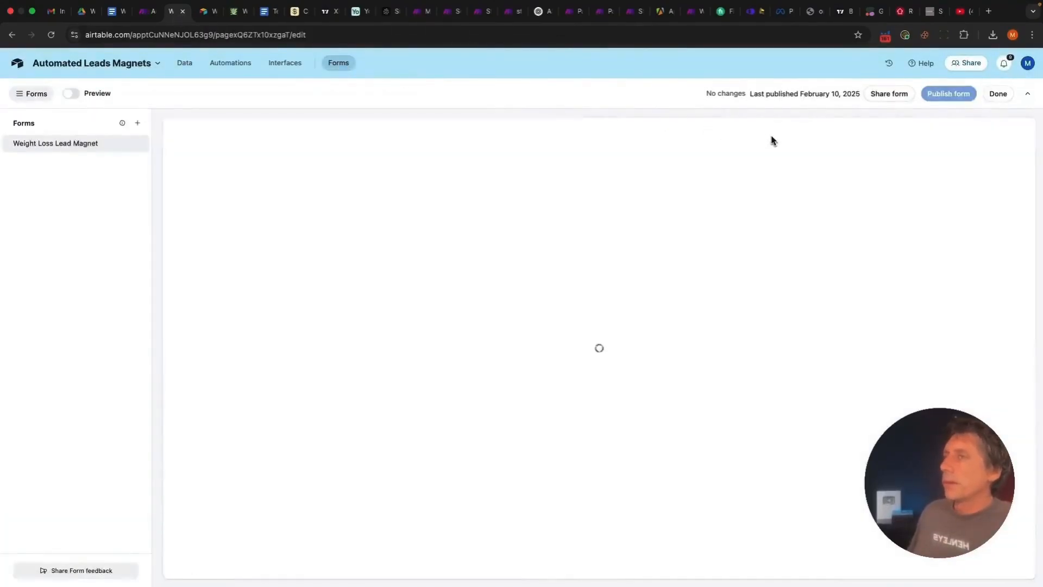
click(998, 95)
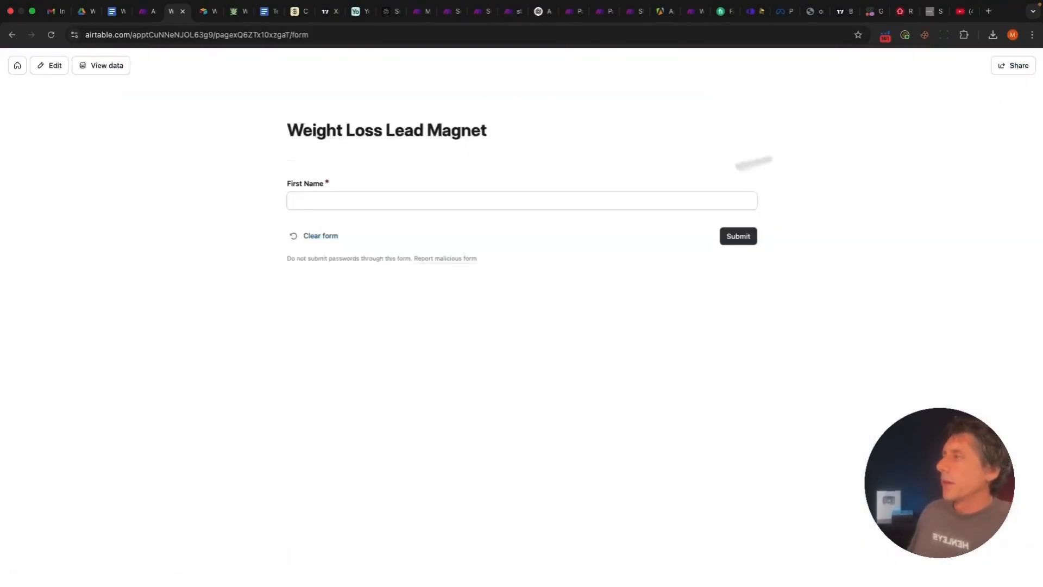
click(303, 209)
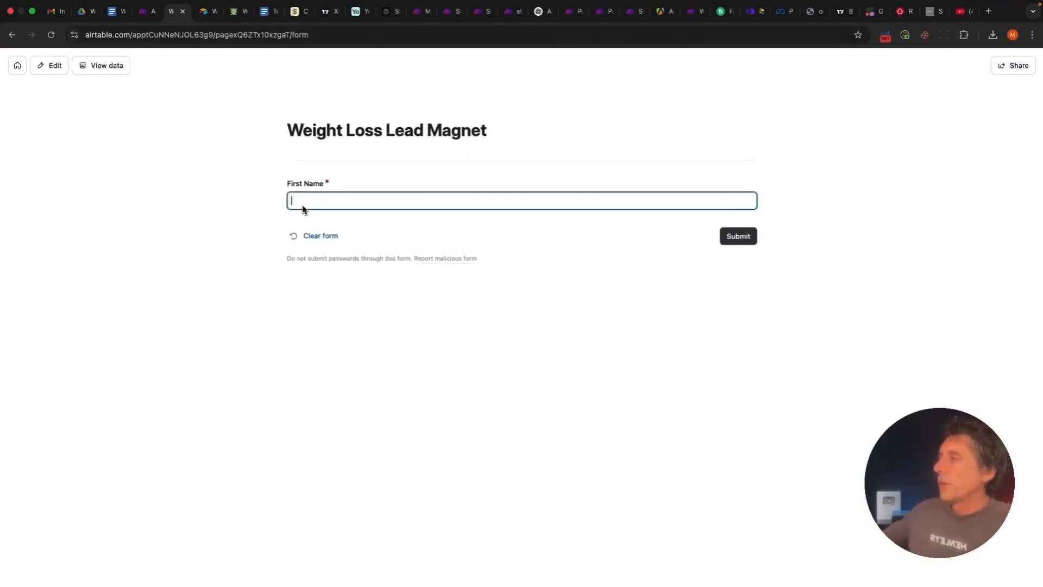
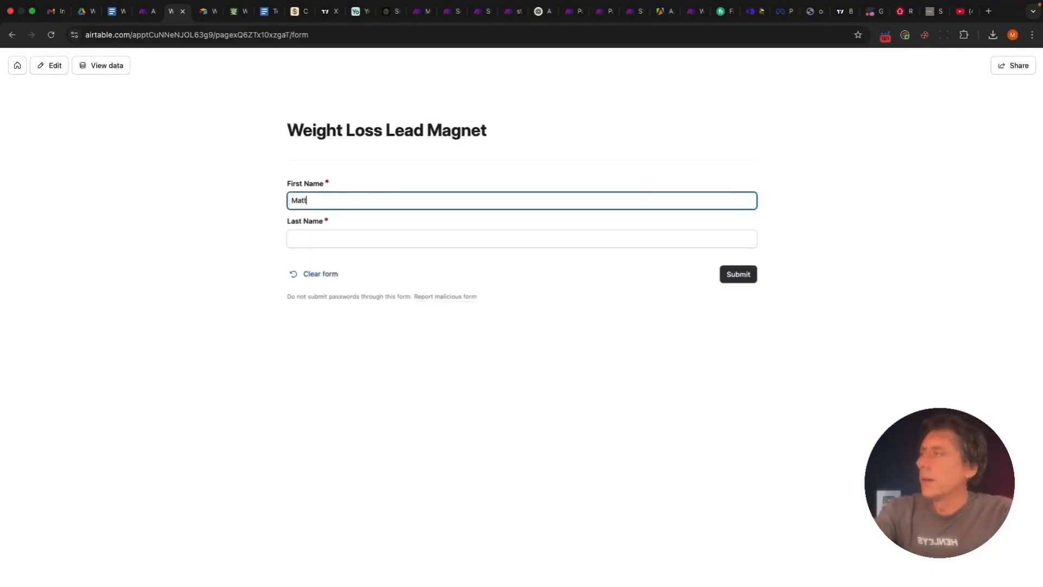
click(303, 239)
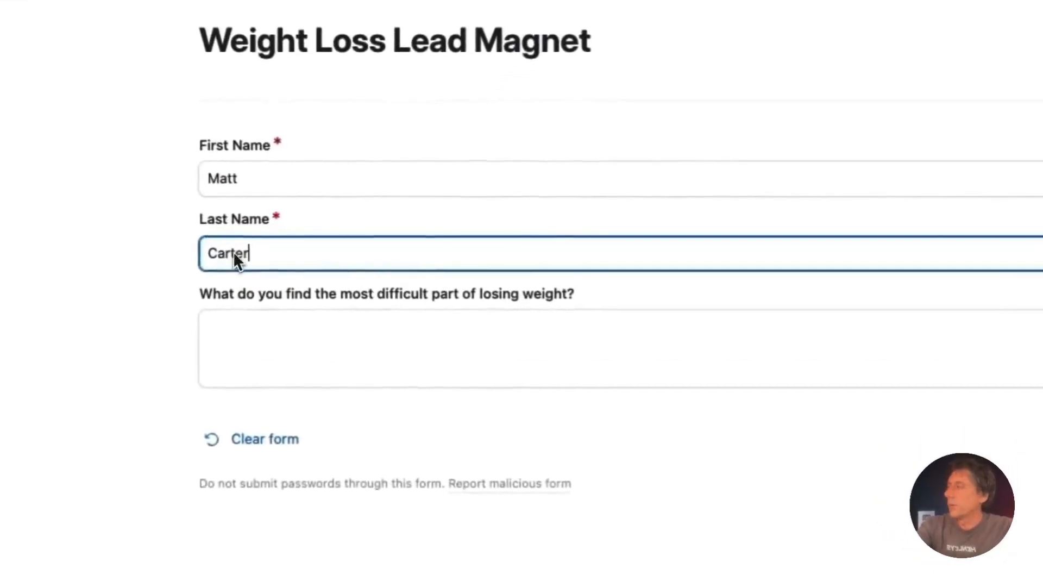
click(251, 349)
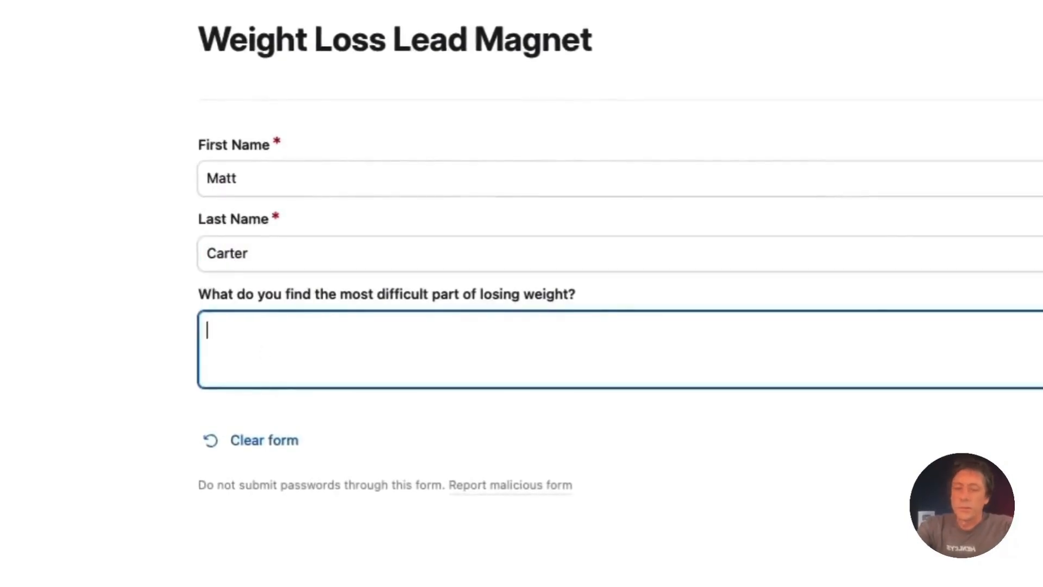
text(eeling hungry)
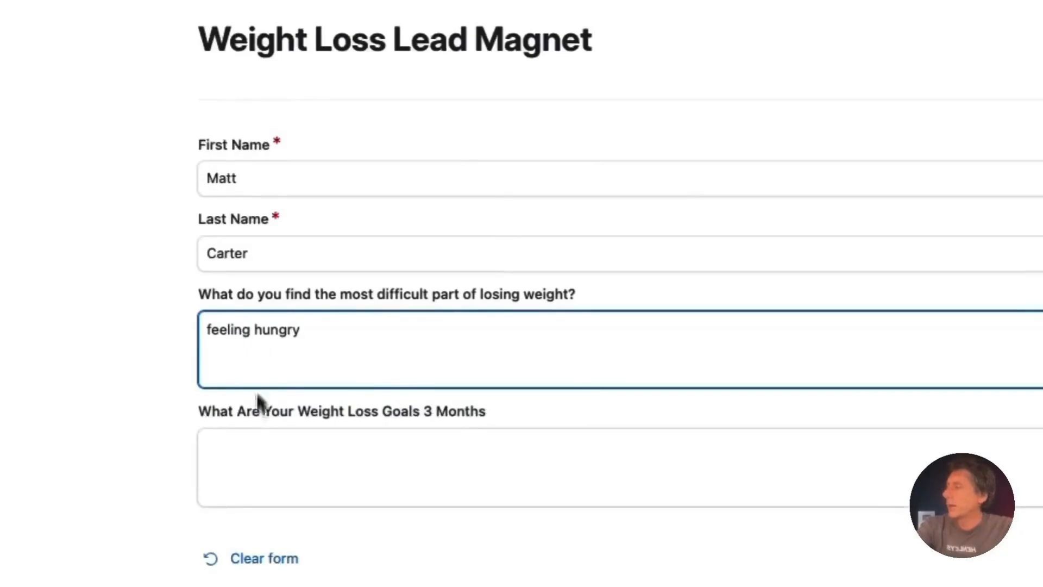
Fill the goals (lose 10kg, belly fat), pick Gluten Free and Male, age 47, and submit
click(261, 479)
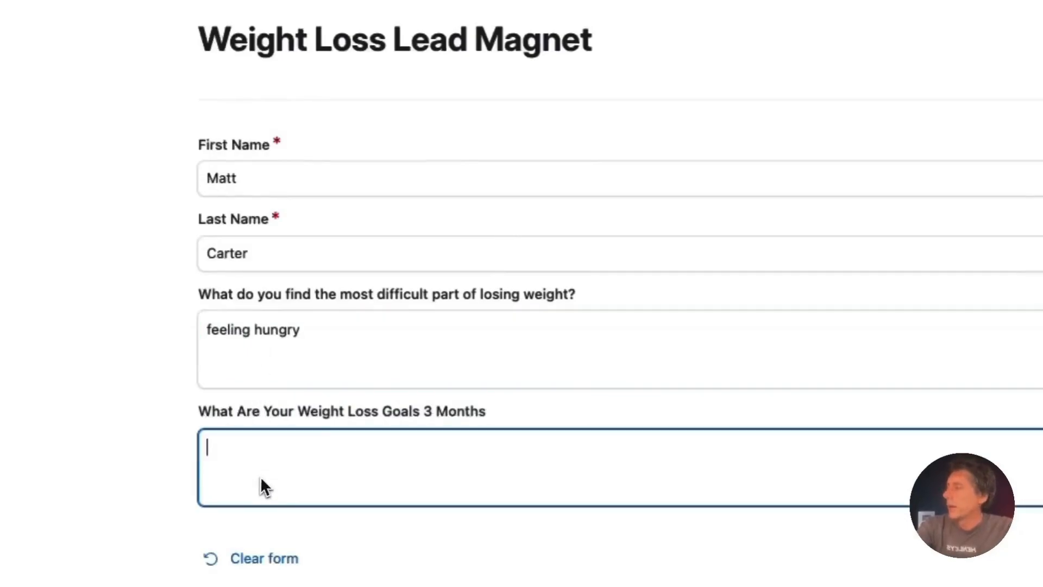
text(lasoe)
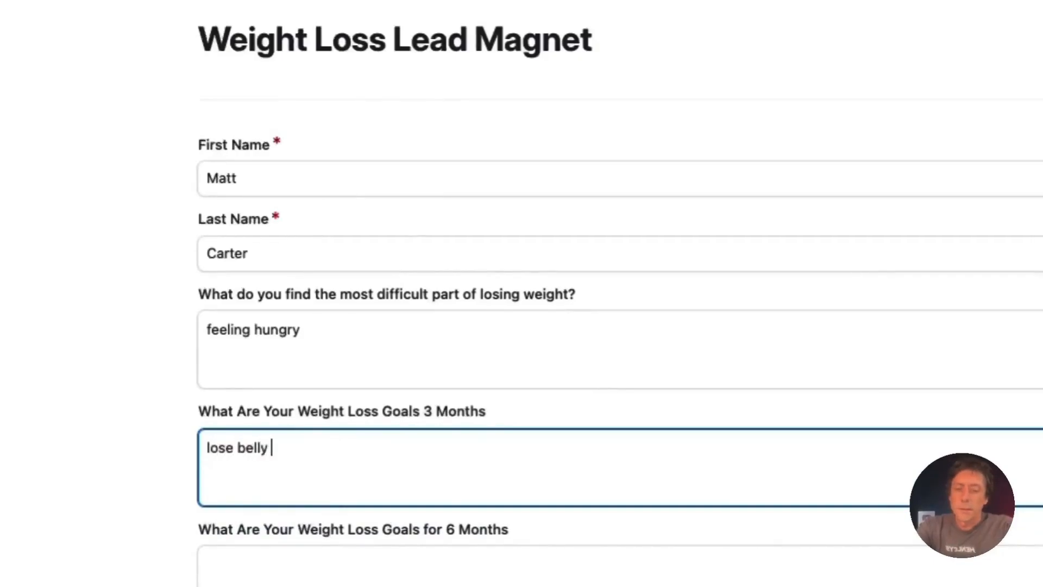
text(belly fat)
click(262, 570)
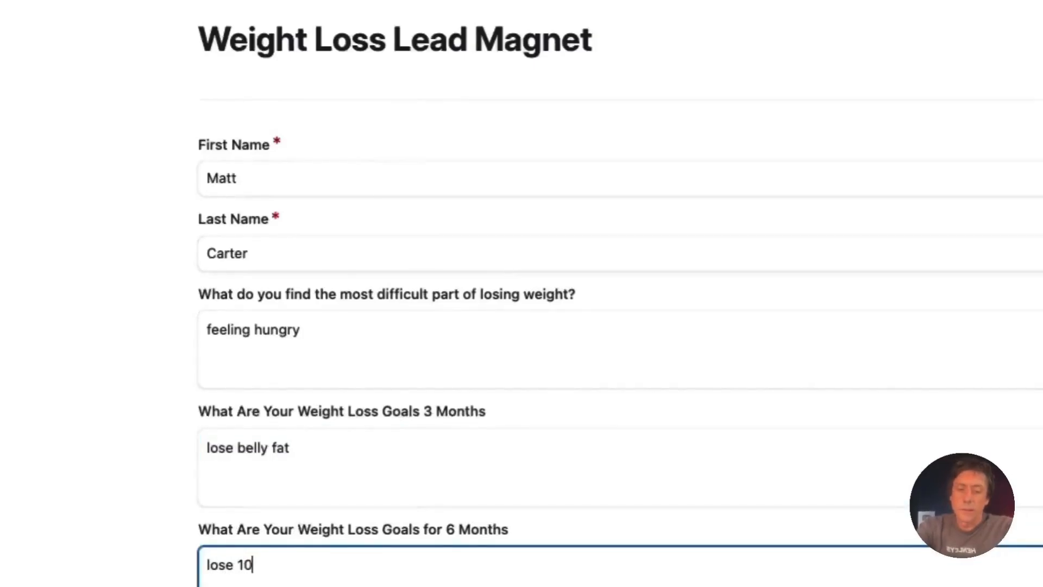
key(Tab)
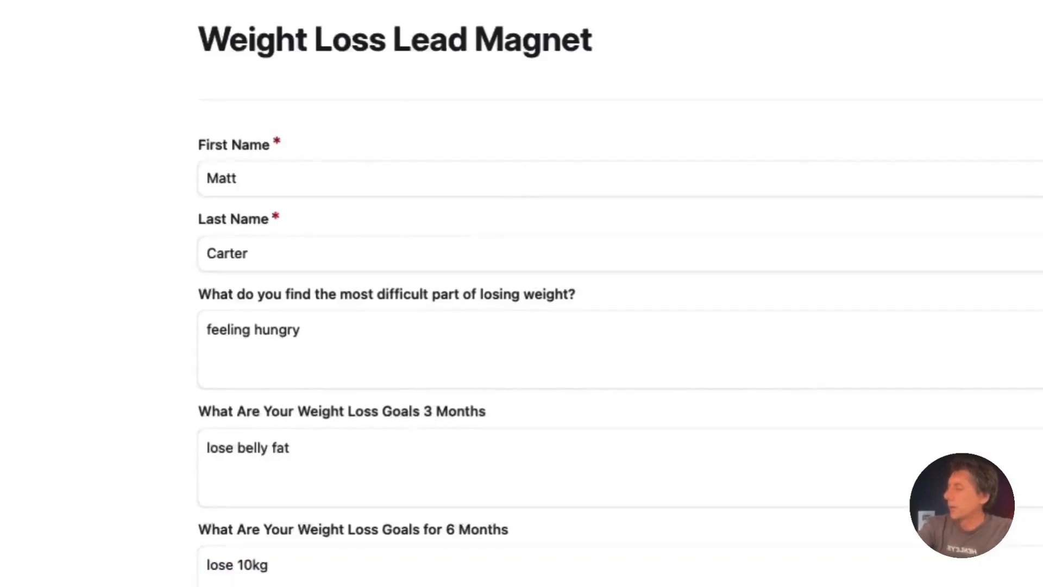
click(327, 516)
click(303, 495)
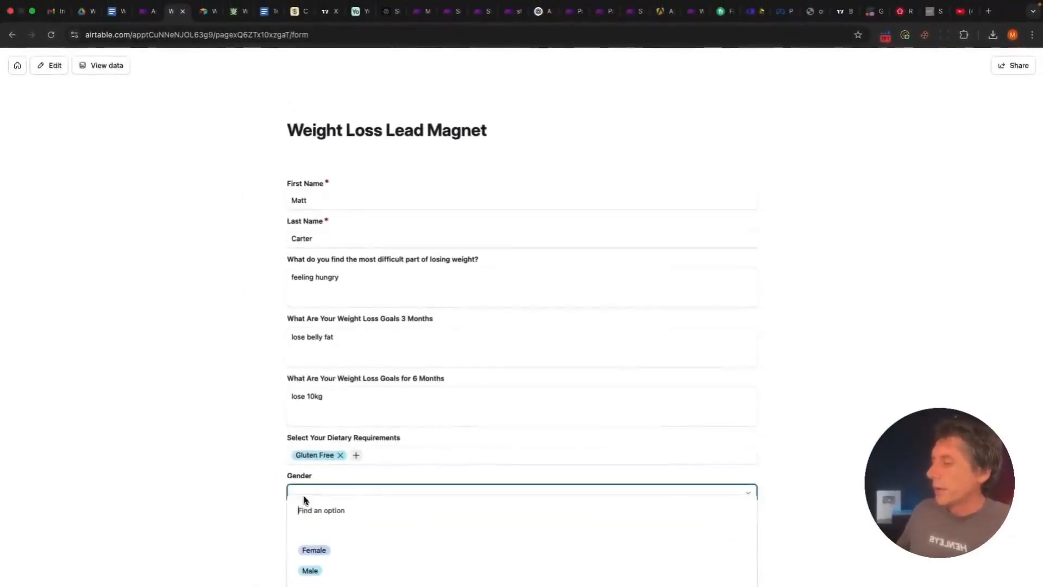
click(296, 570)
click(328, 533)
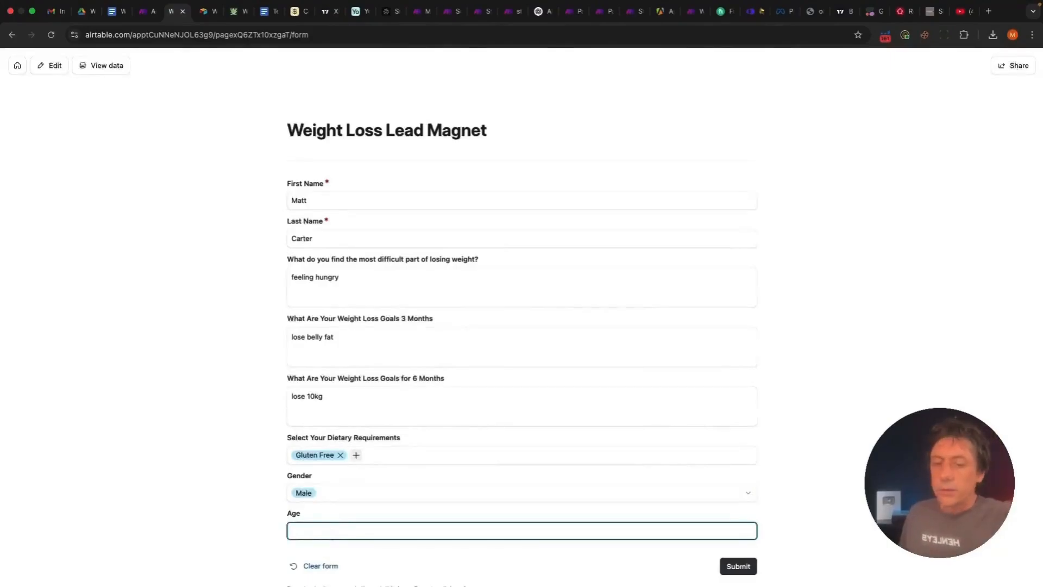
click(749, 568)
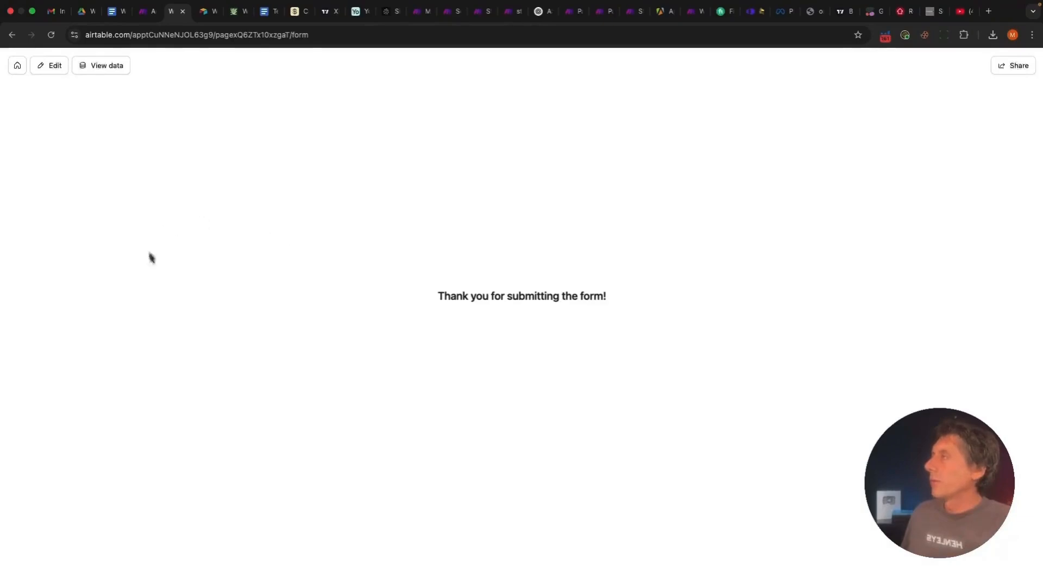
click(147, 10)
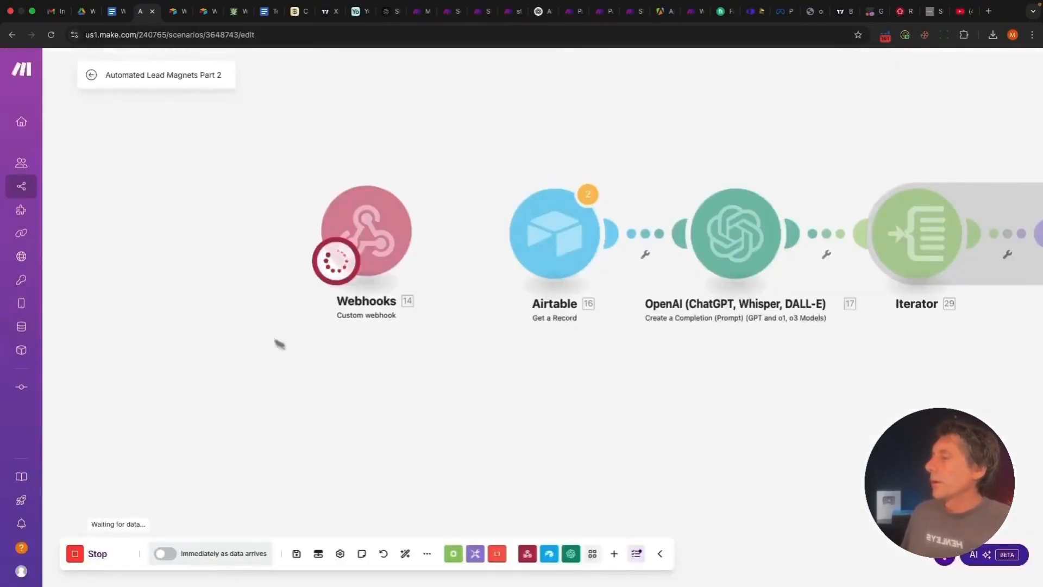
Check the webhook's received 35-byte bundle and its recordId value, then return to Airtable's form page
drag(348, 434, 332, 432)
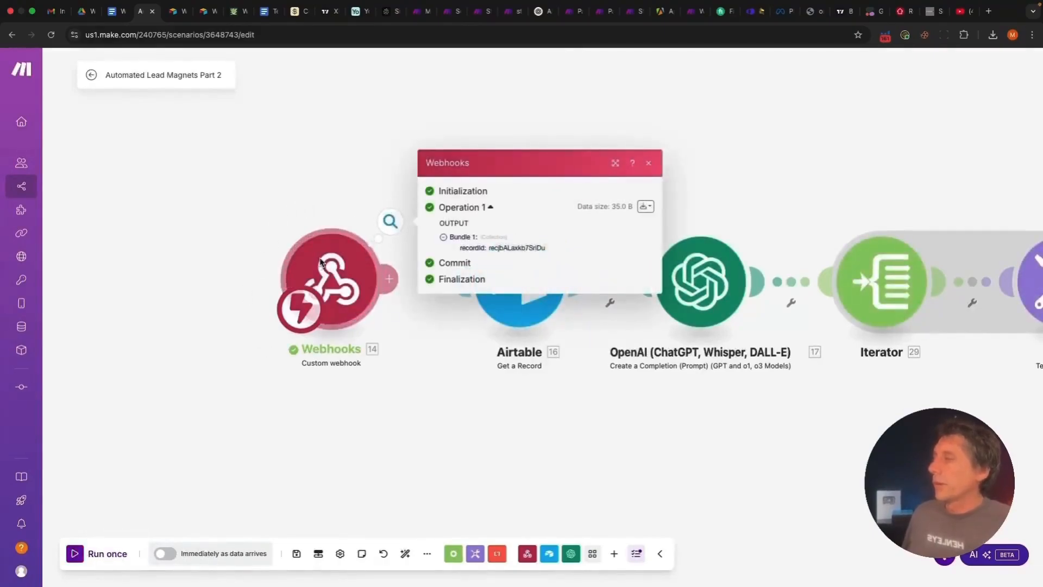
drag(548, 250, 488, 250)
click(534, 251)
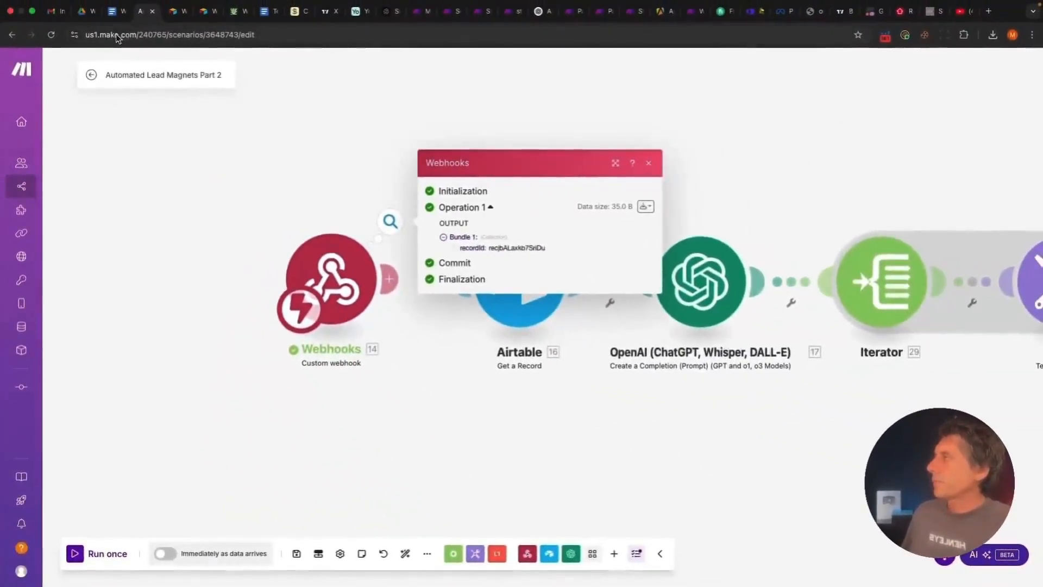
click(175, 20)
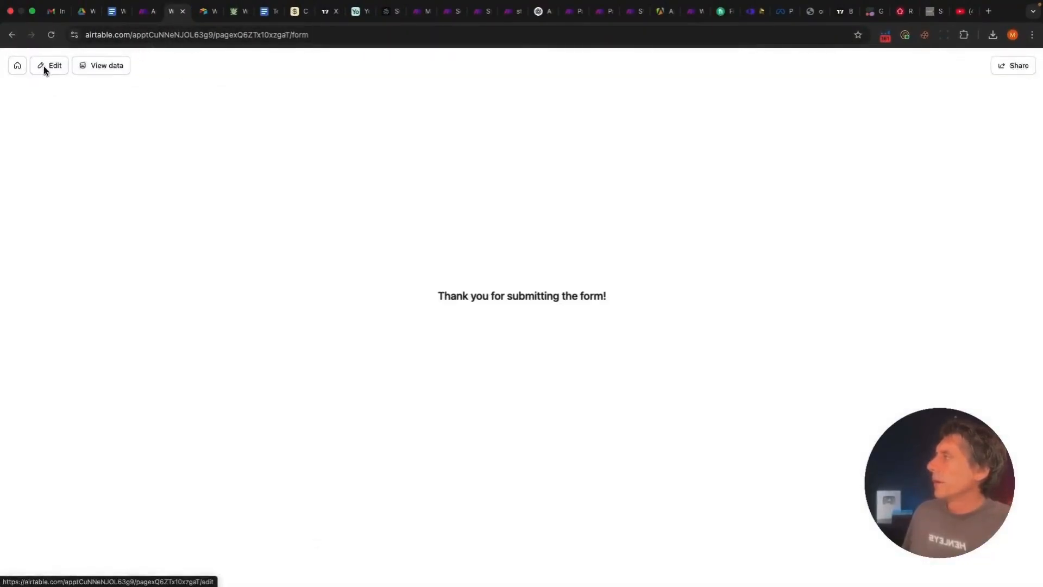
In the Airtable base, expand the third lead's recordId in Automated Leads Magnets to compare it
click(17, 66)
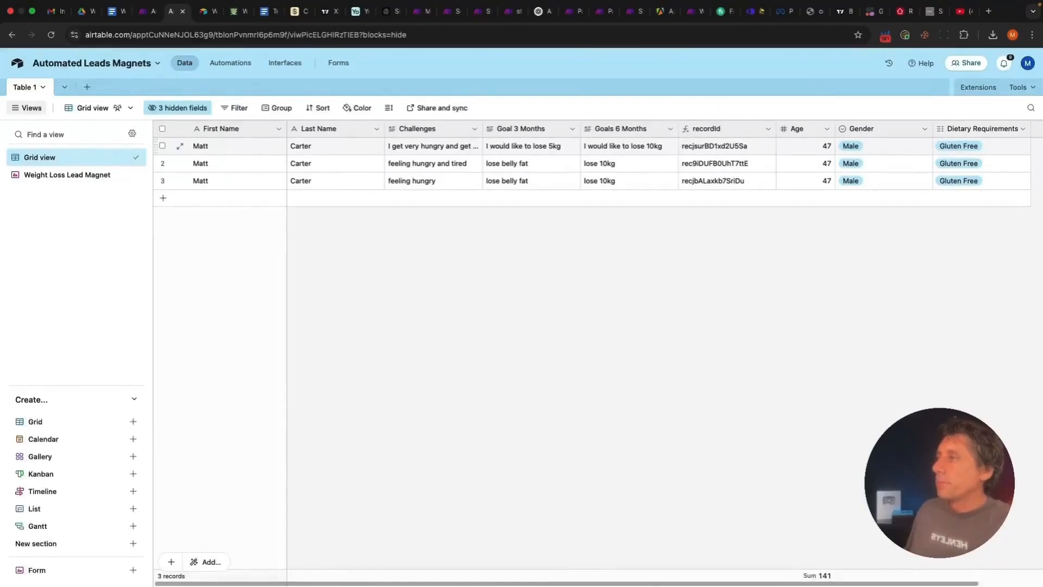
click(162, 181)
scroll(546, 184, right, 3)
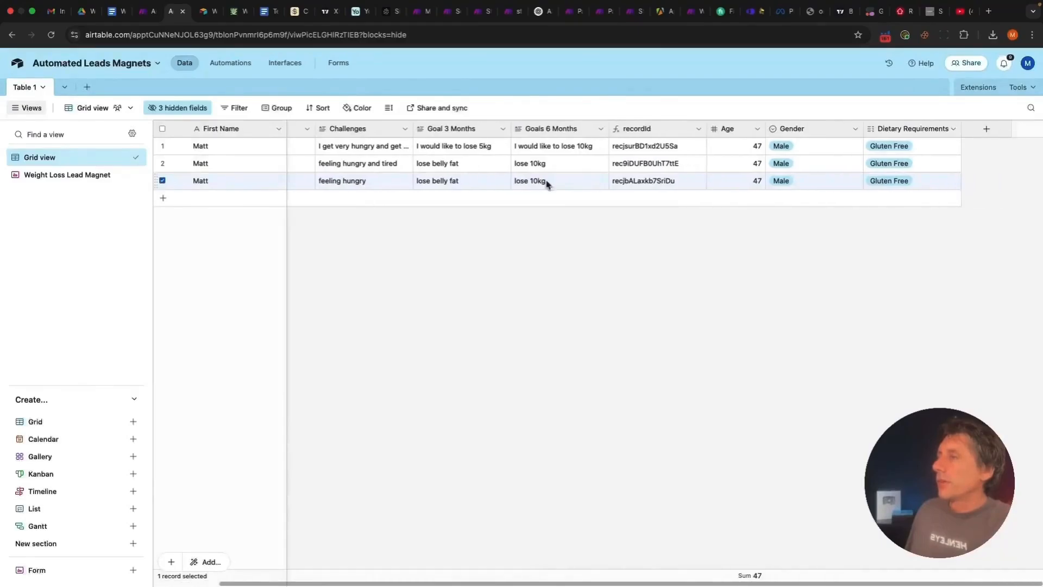
click(666, 184)
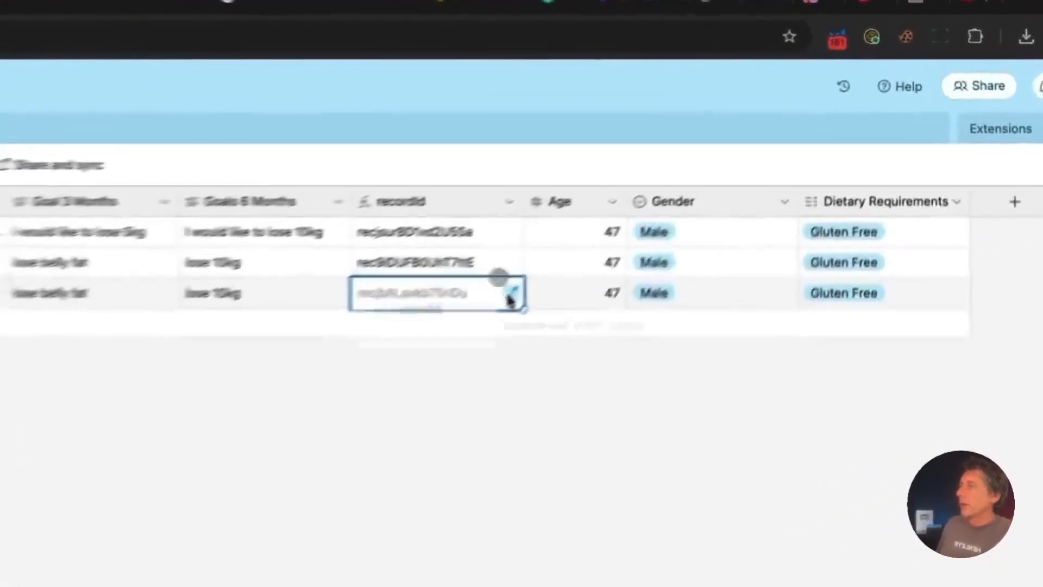
click(700, 180)
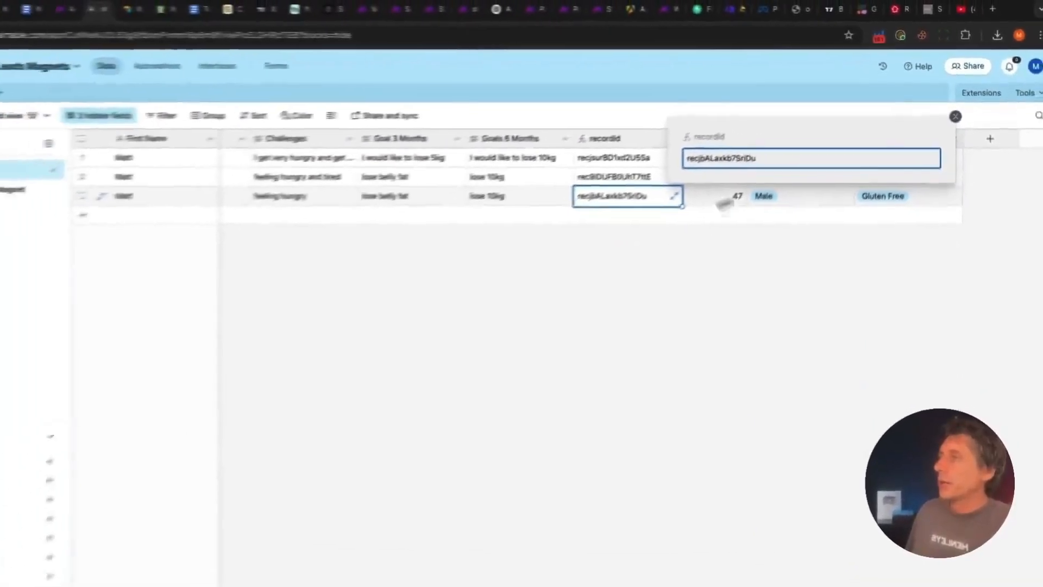
click(245, 472)
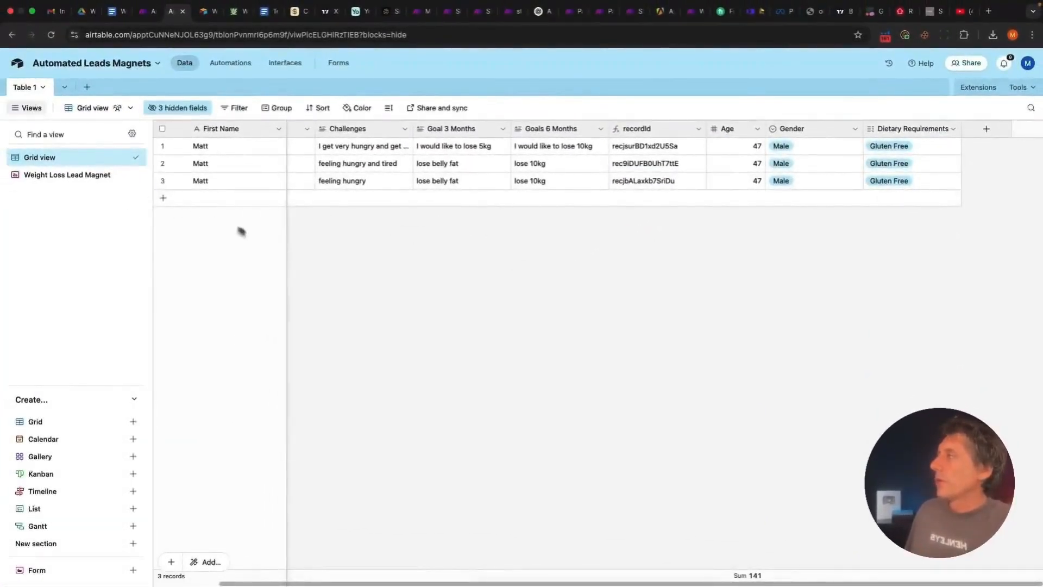
click(145, 13)
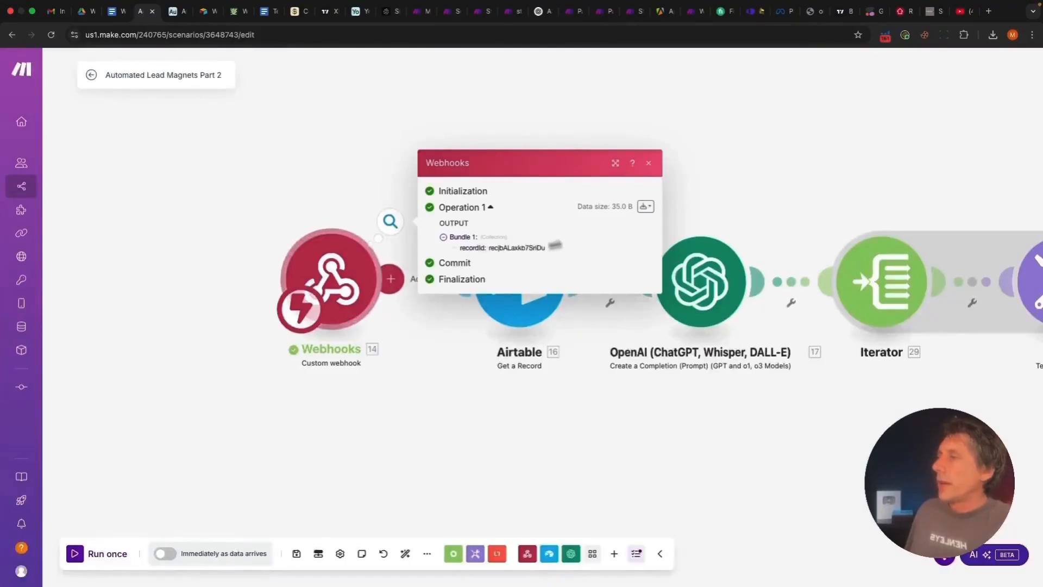
Confirm the Airtable Get a Record module's Record ID is mapped to 14. recordId, save, and open OpenAI
click(648, 164)
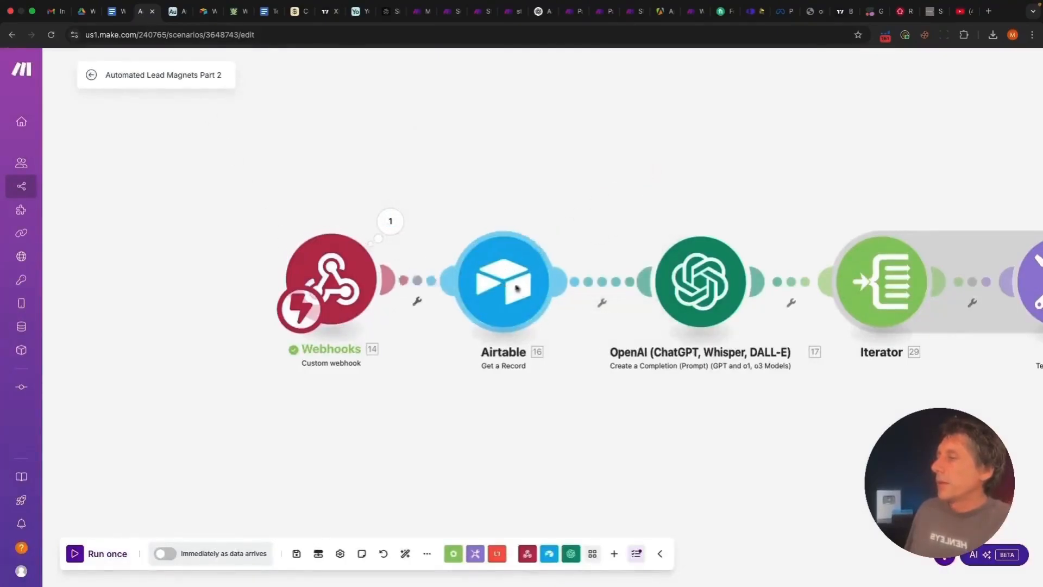
drag(453, 290, 496, 290)
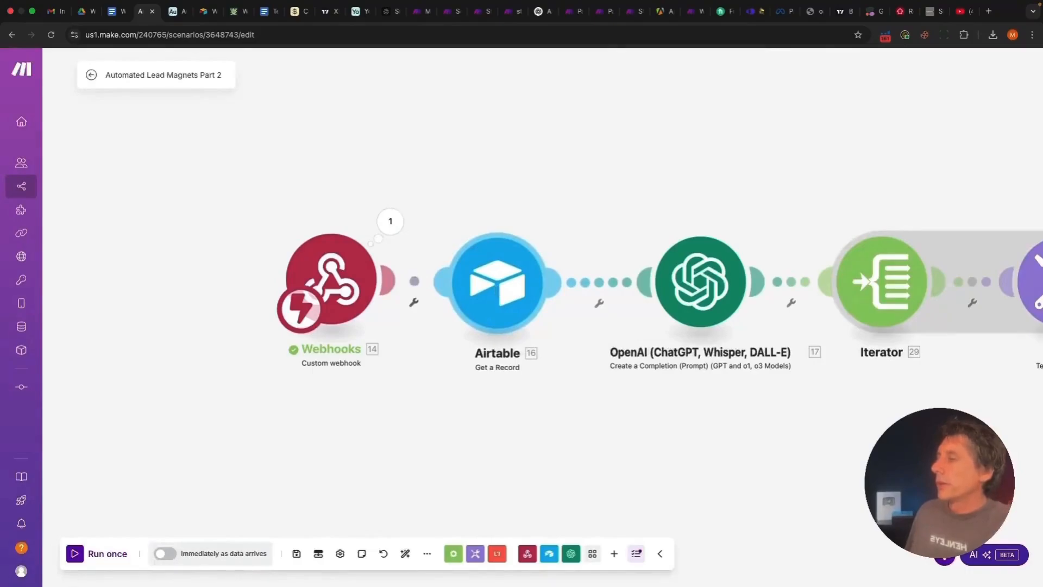
click(496, 290)
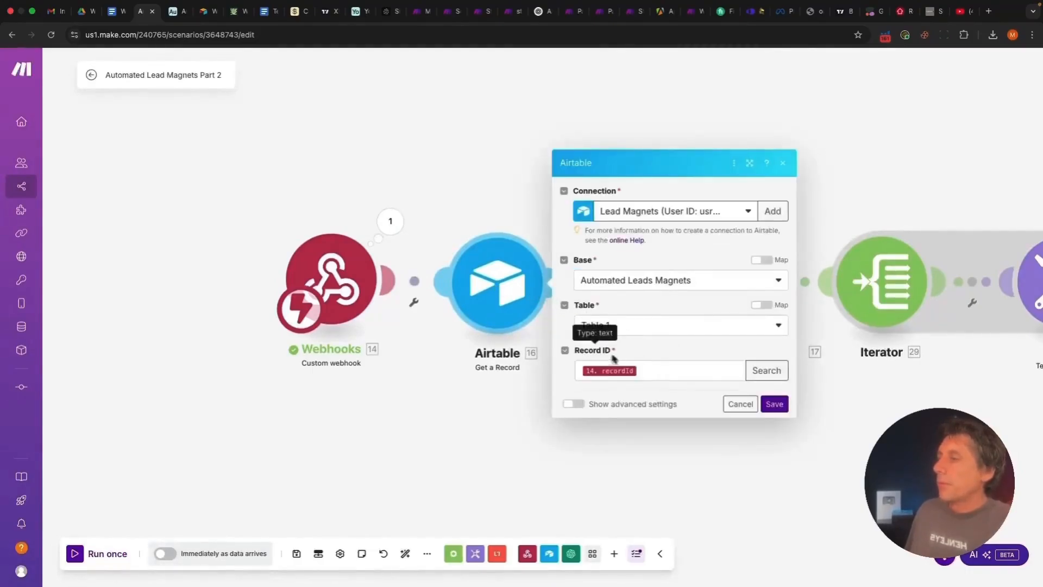
click(662, 373)
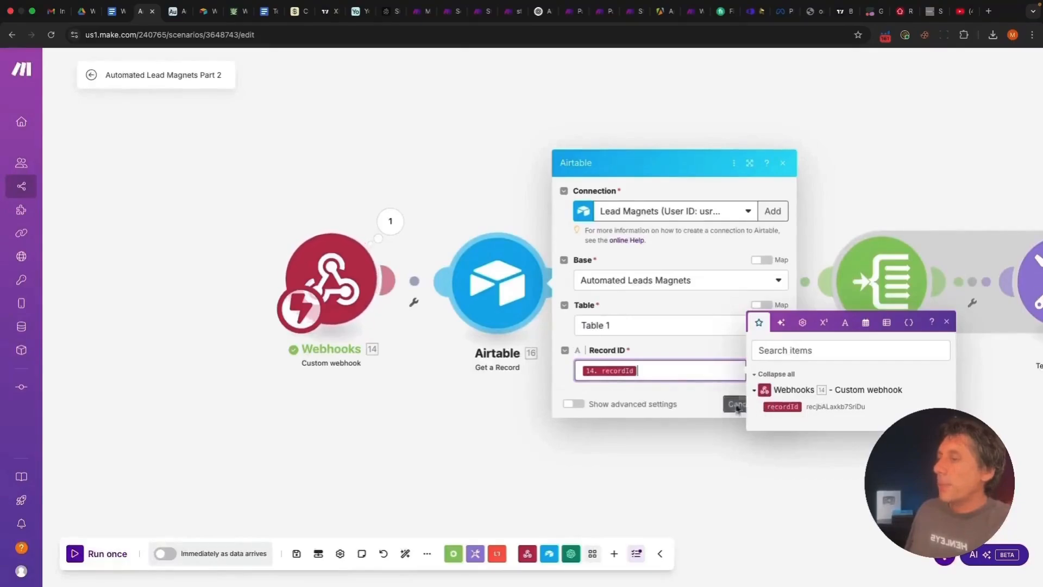
click(714, 417)
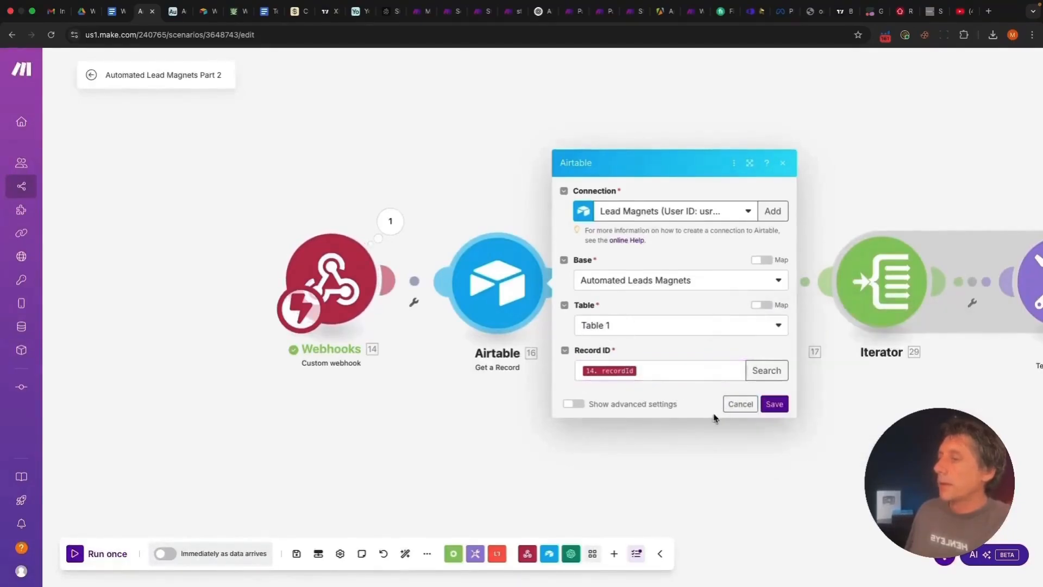
click(774, 405)
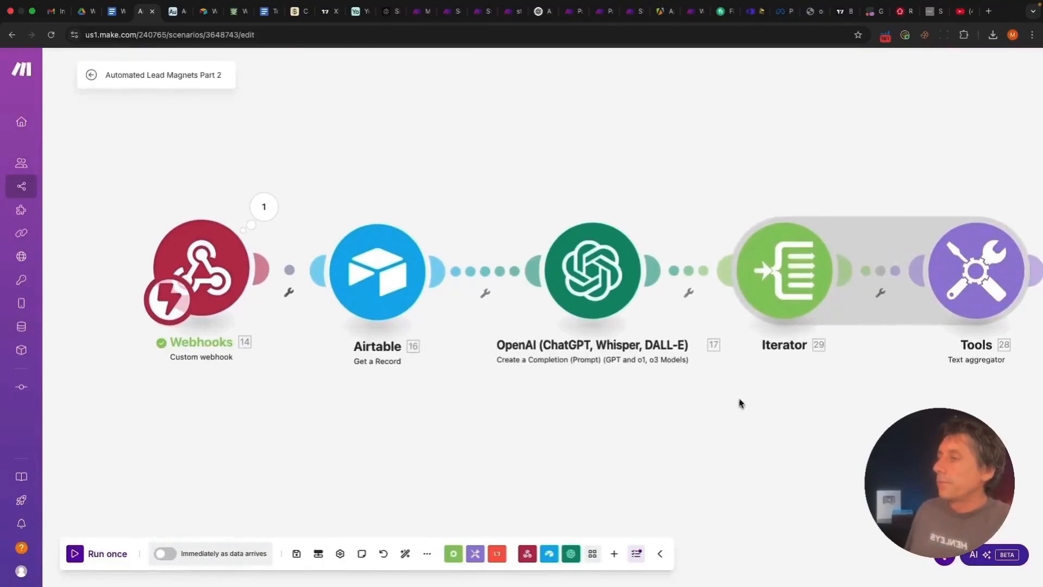
click(496, 278)
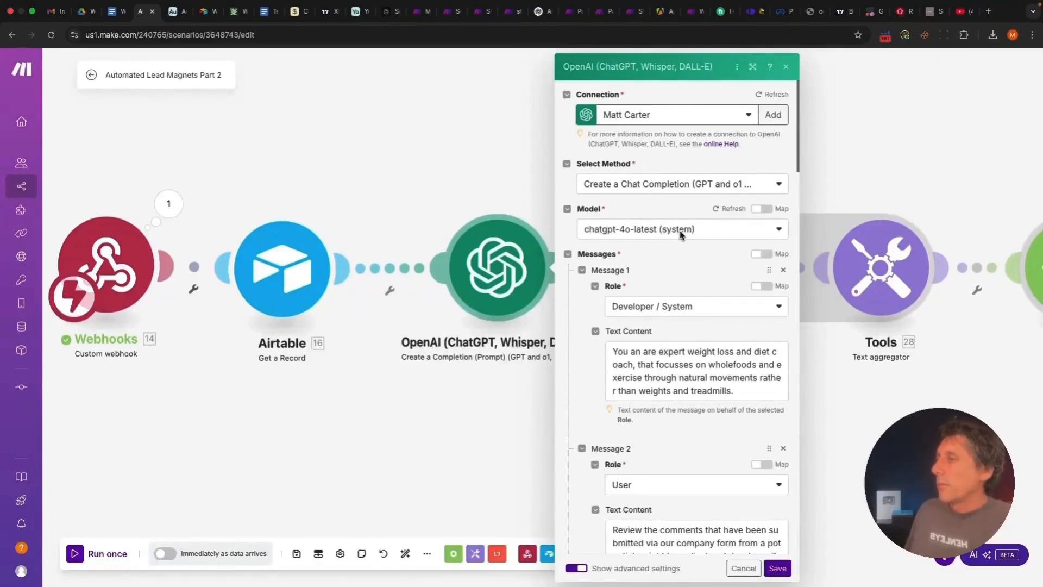
scroll(710, 281, down, 1)
scroll(710, 281, down, 2)
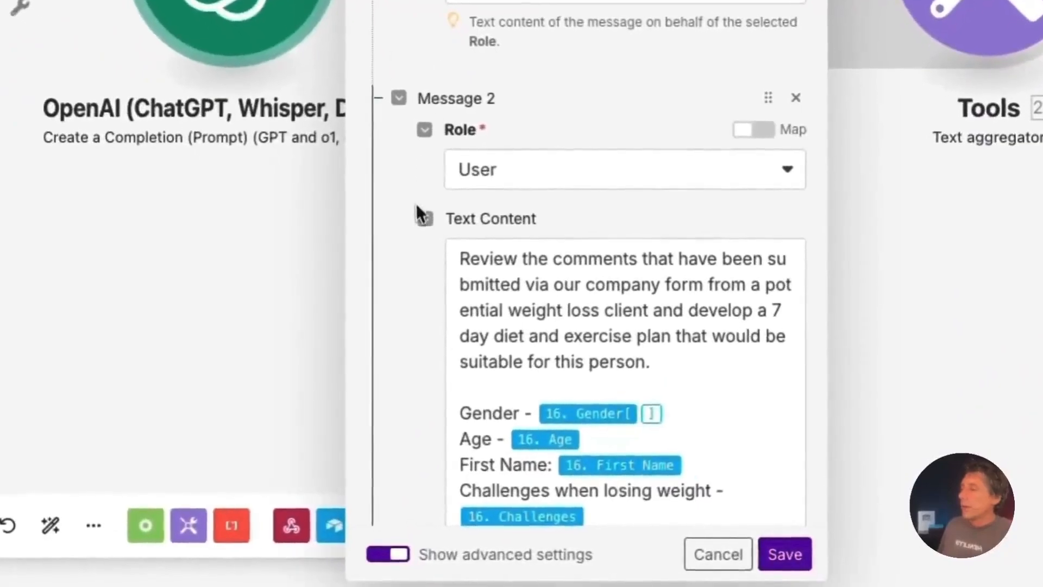
scroll(419, 214, down, 3)
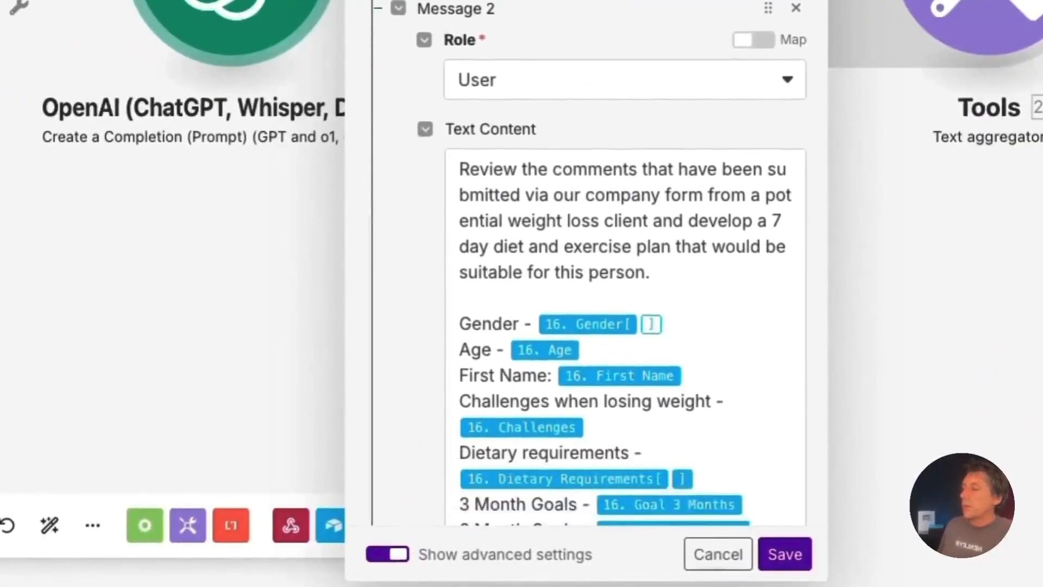
scroll(423, 219, down, 12)
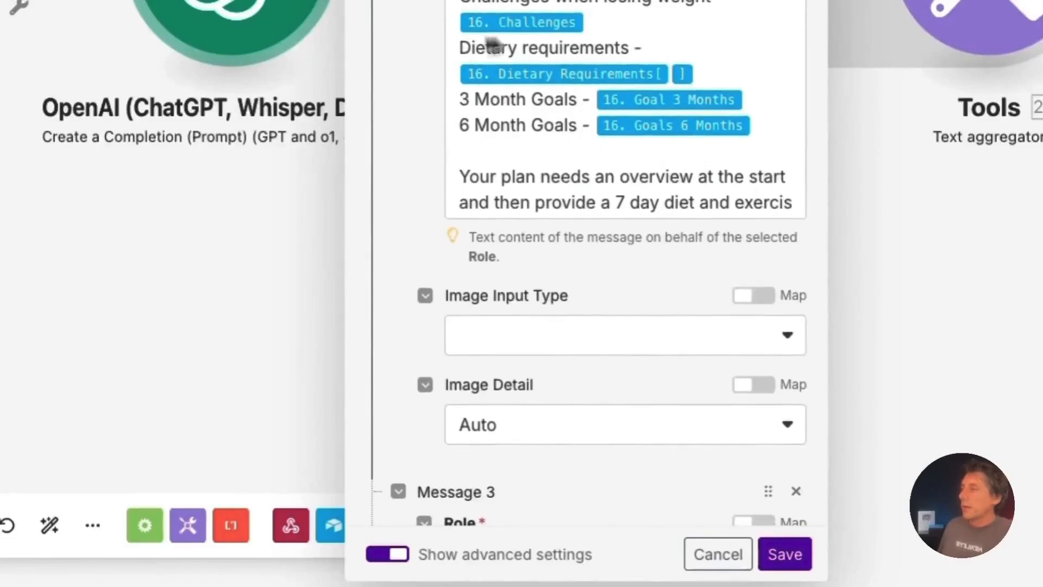
scroll(402, 131, down, 10)
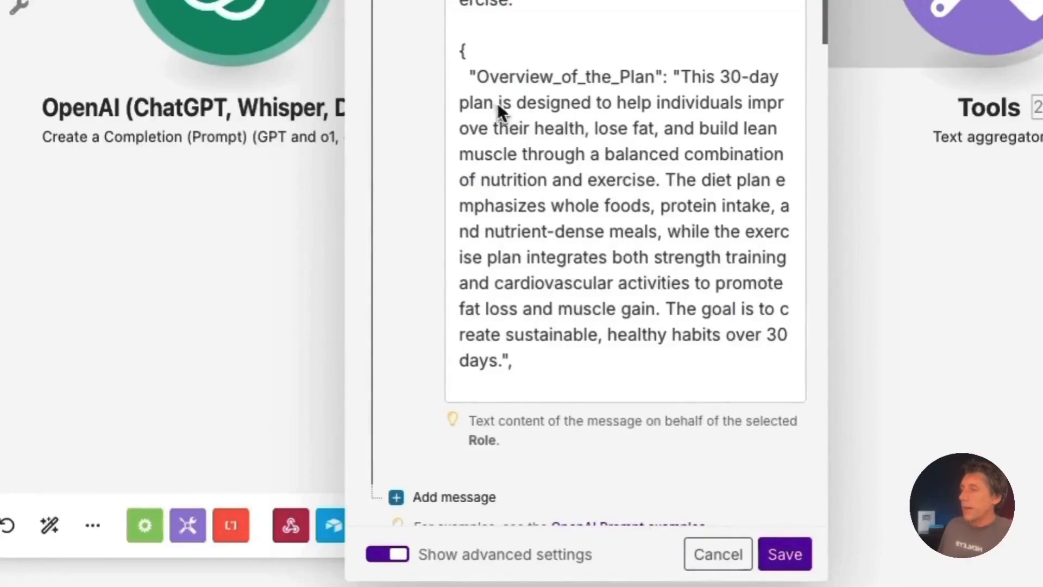
scroll(499, 109, down, 5)
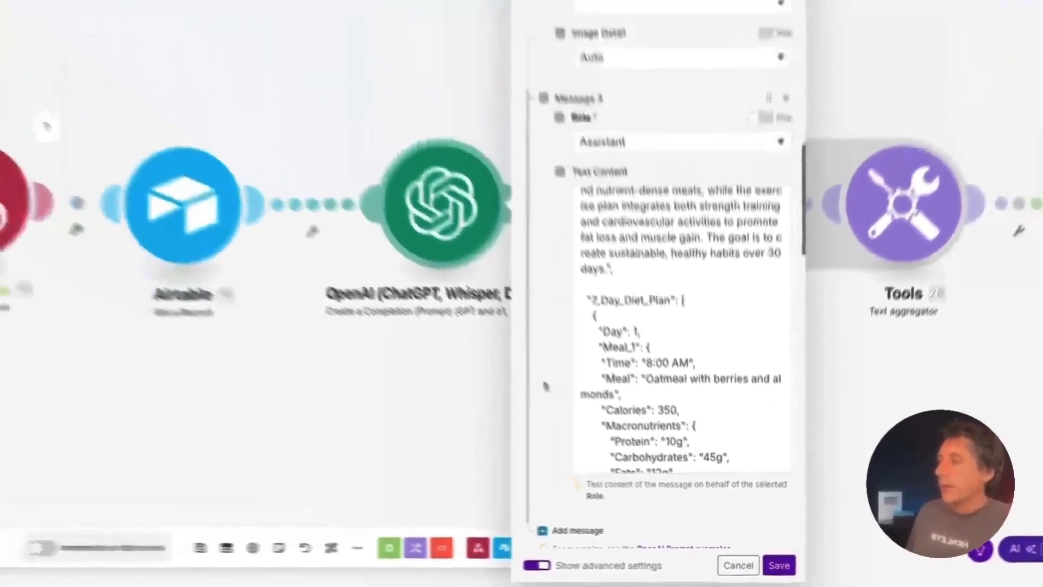
scroll(441, 211, up, 15)
scroll(582, 419, up, 1)
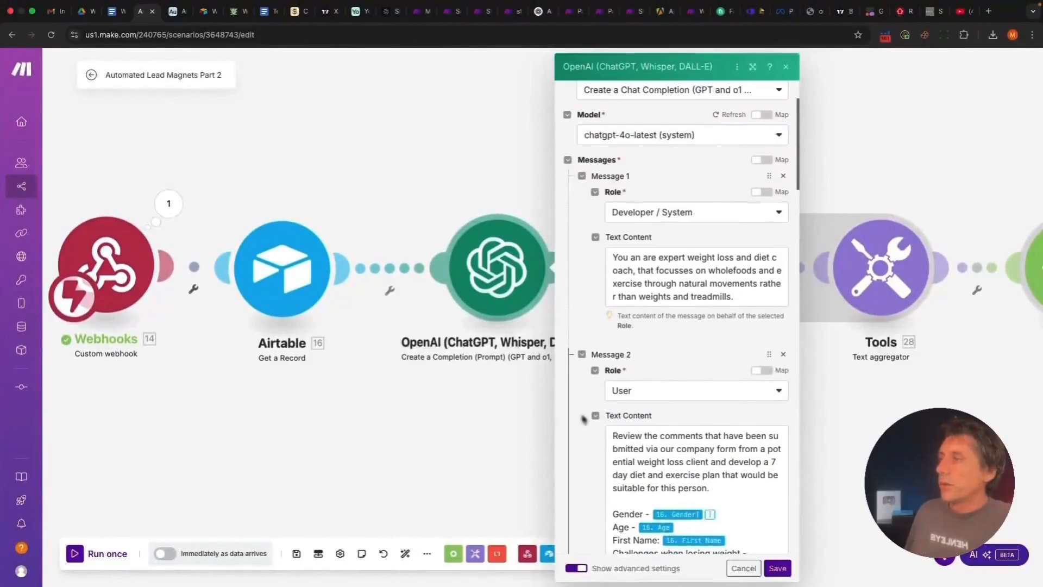
click(638, 217)
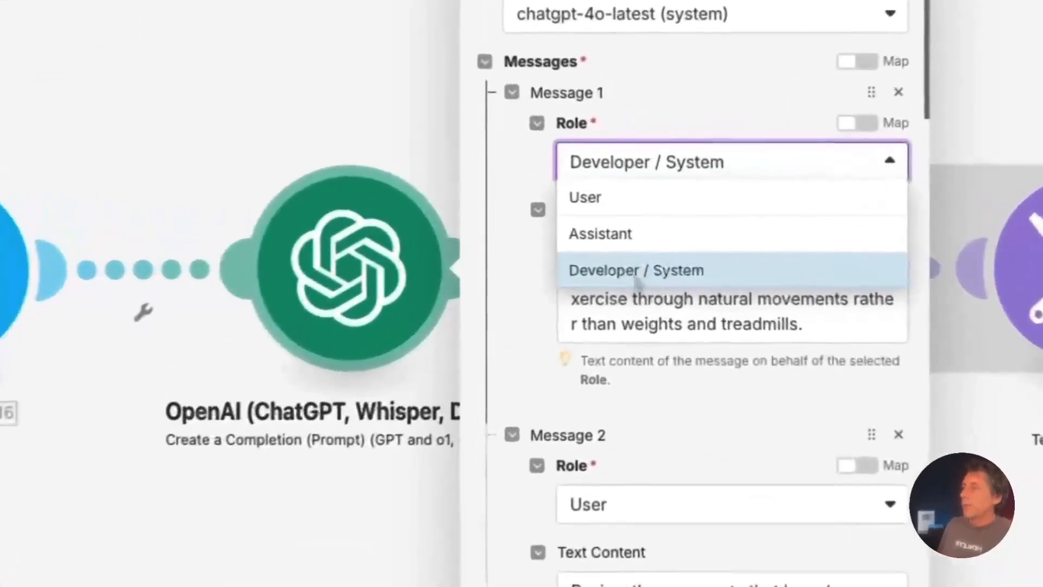
click(619, 276)
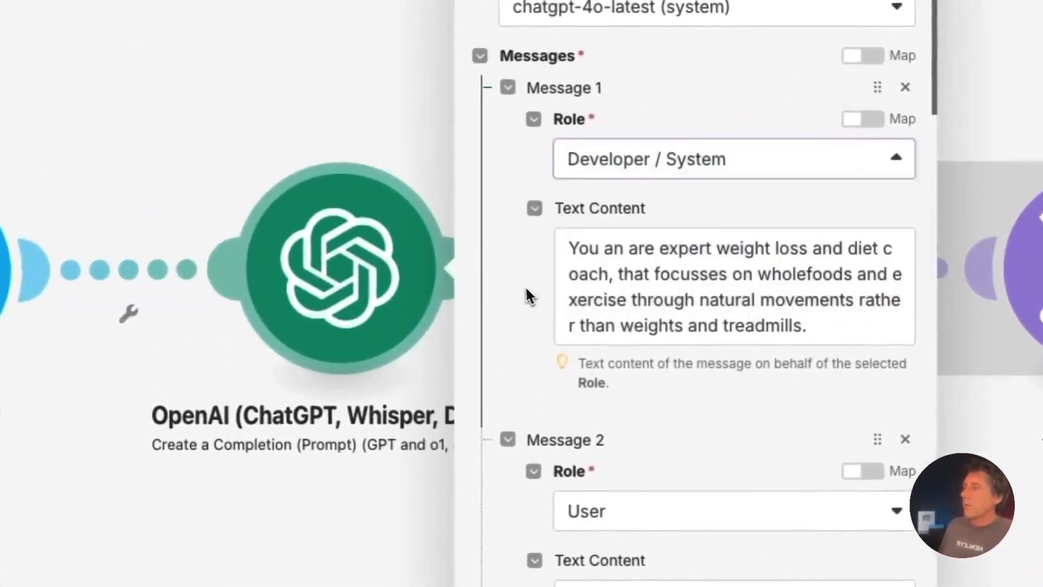
drag(566, 244, 850, 345)
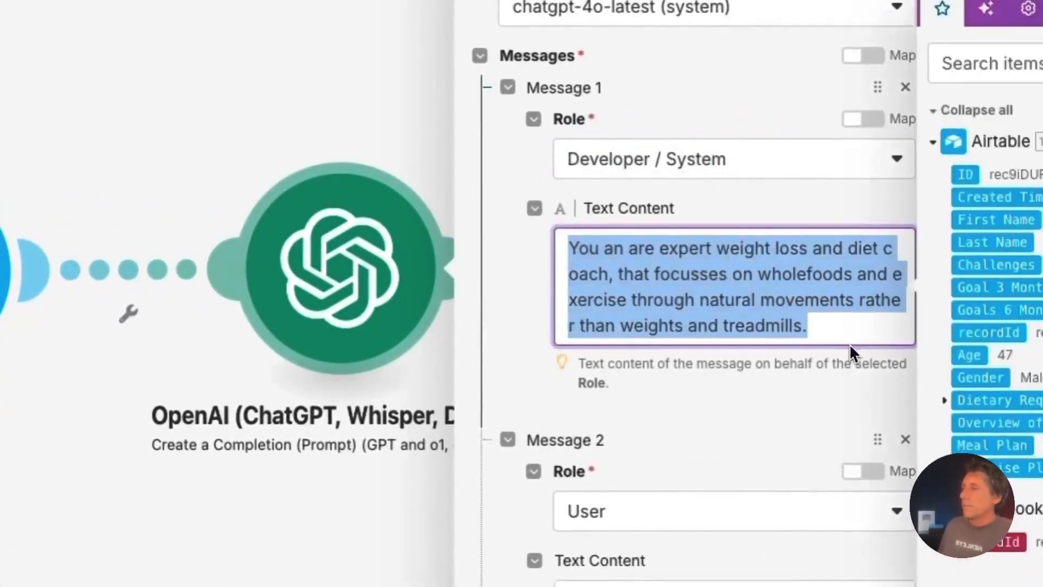
click(509, 340)
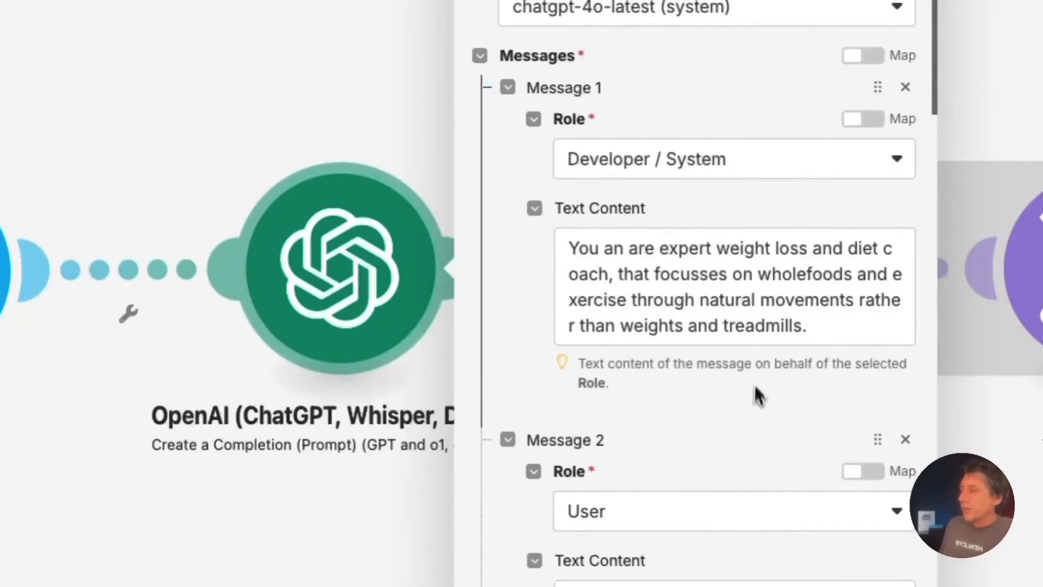
scroll(752, 415, down, 1)
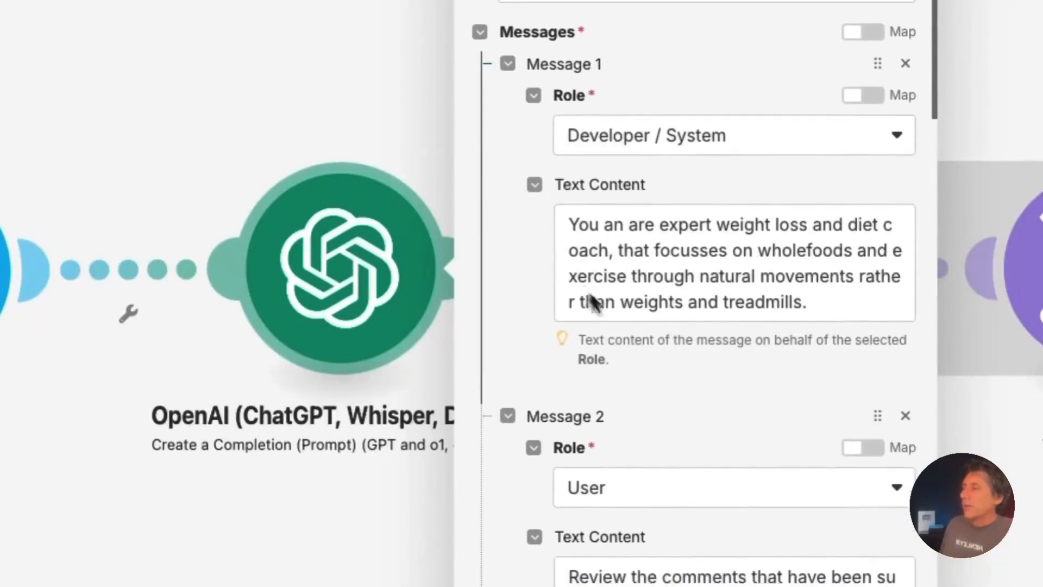
scroll(690, 381, down, 6)
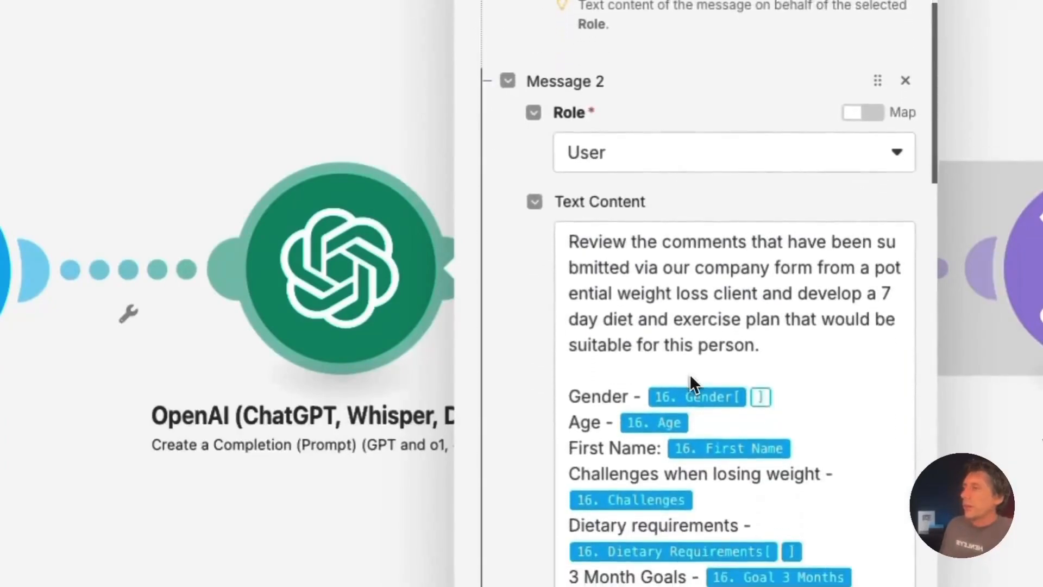
scroll(521, 414, down, 2)
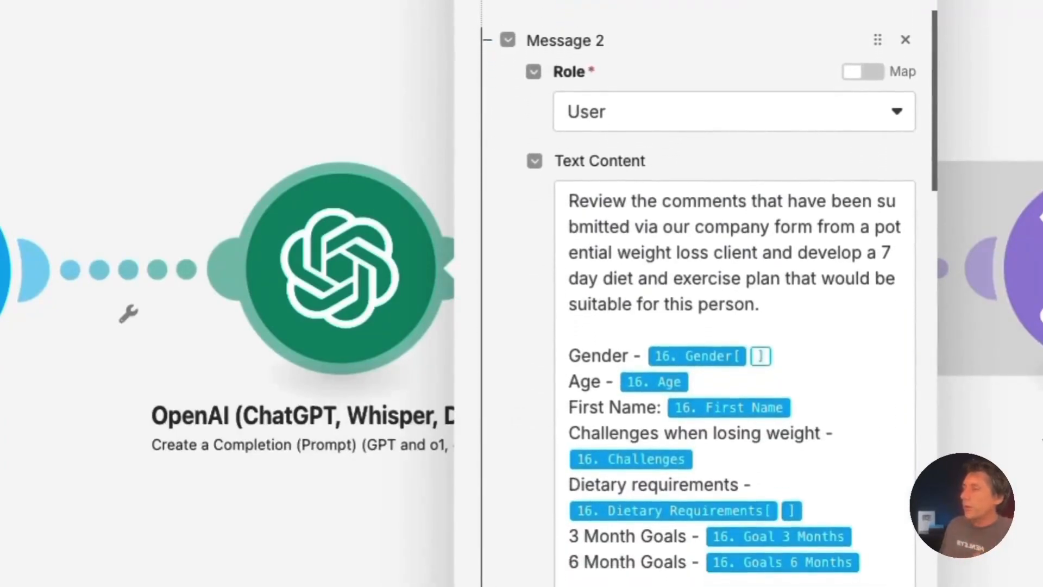
click(669, 111)
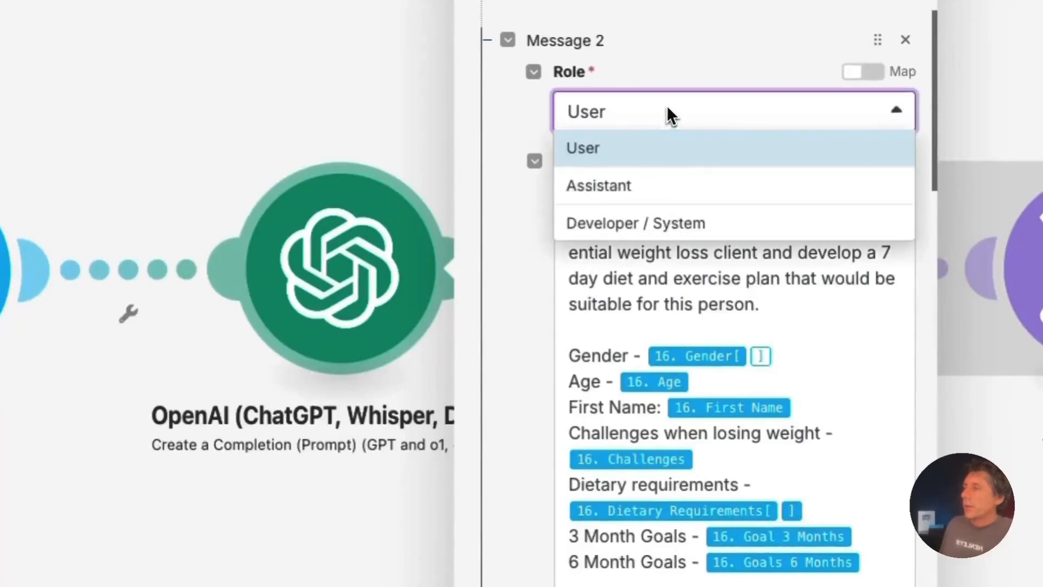
click(519, 365)
scroll(679, 396, down, 1)
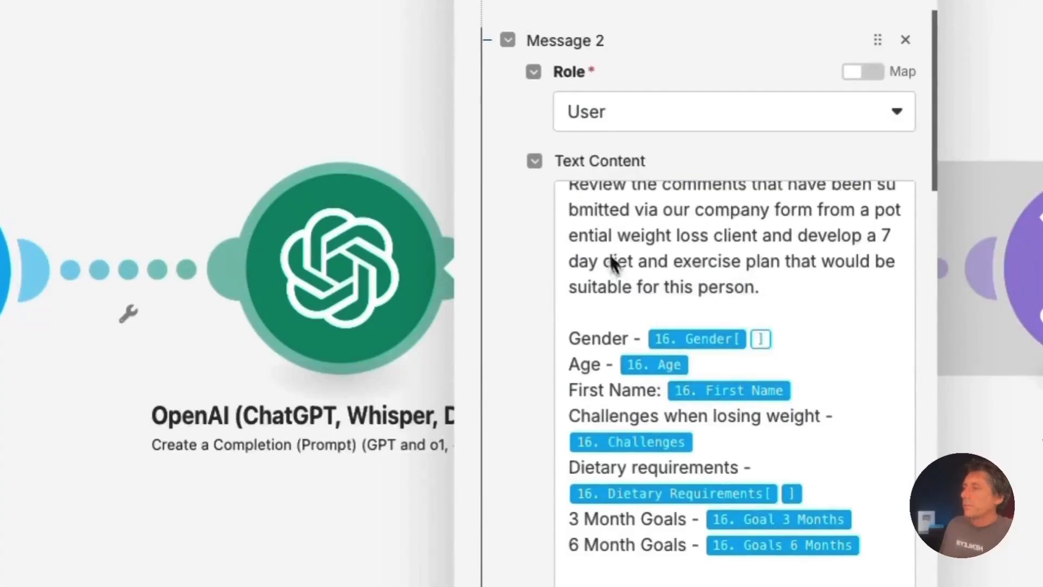
scroll(603, 234, up, 1)
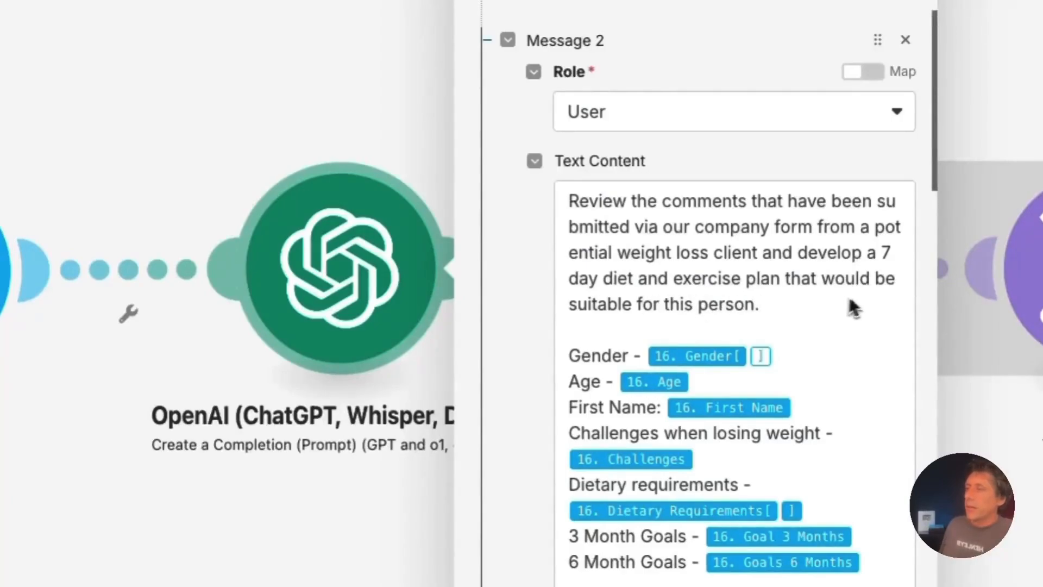
scroll(831, 315, down, 1)
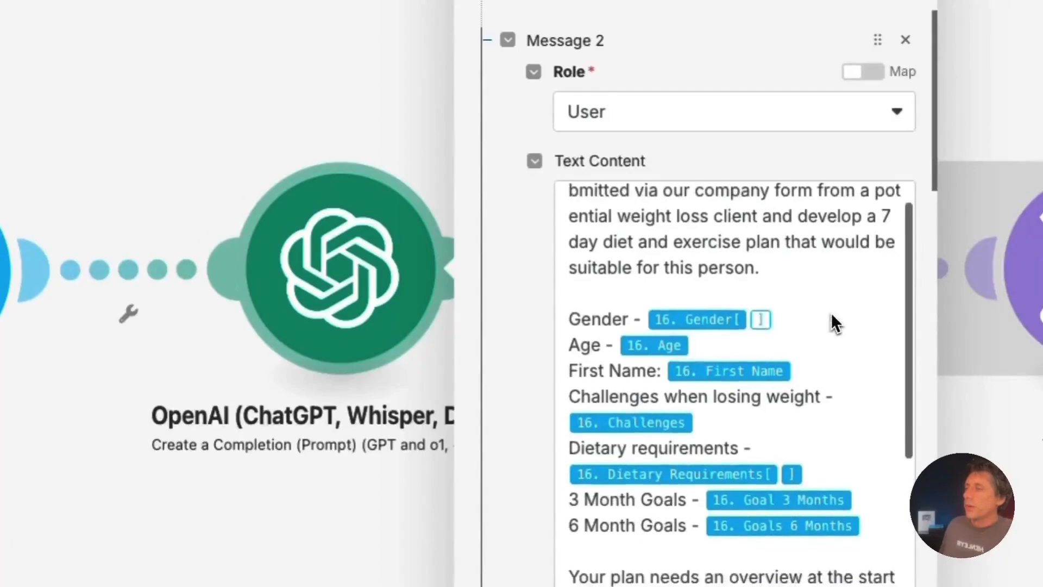
scroll(830, 324, down, 2)
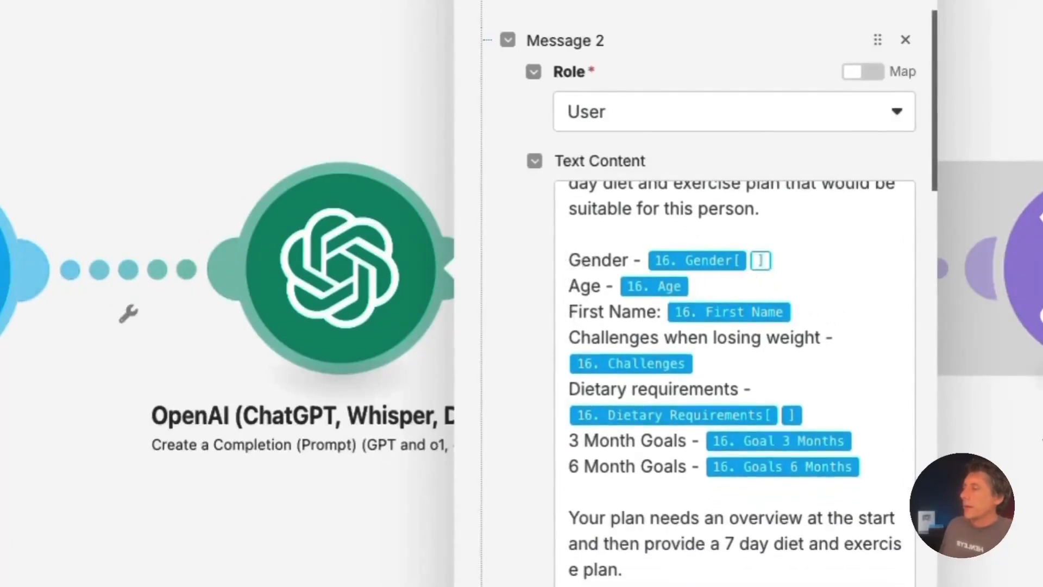
Replace the prompt's 16. Gender[ ] tag with the plain Airtable 16. Gender field after 'Gender -'
click(572, 259)
drag(569, 259, 628, 255)
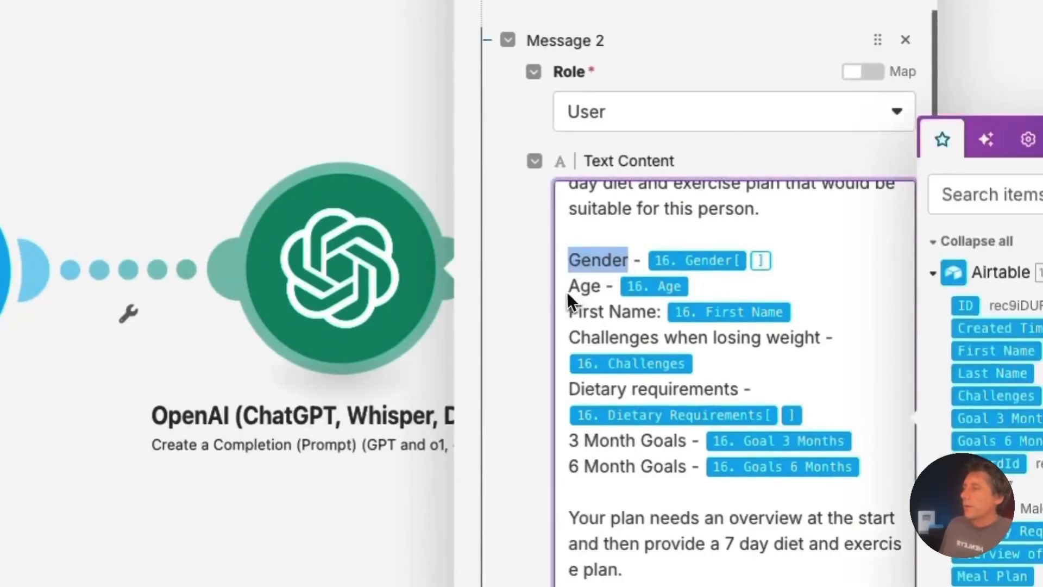
click(592, 261)
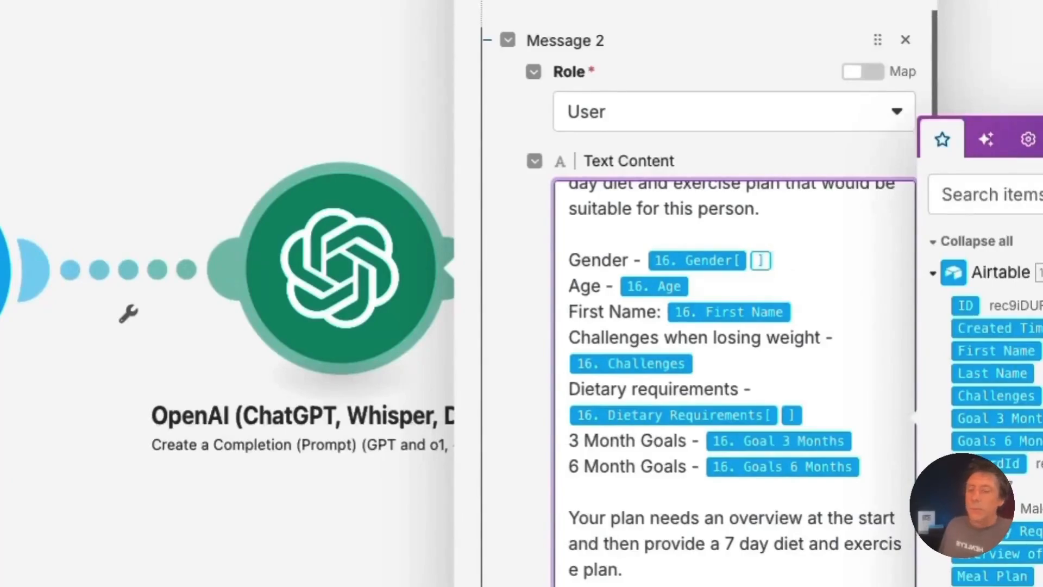
key(BackSpace)
key(BackSpace)
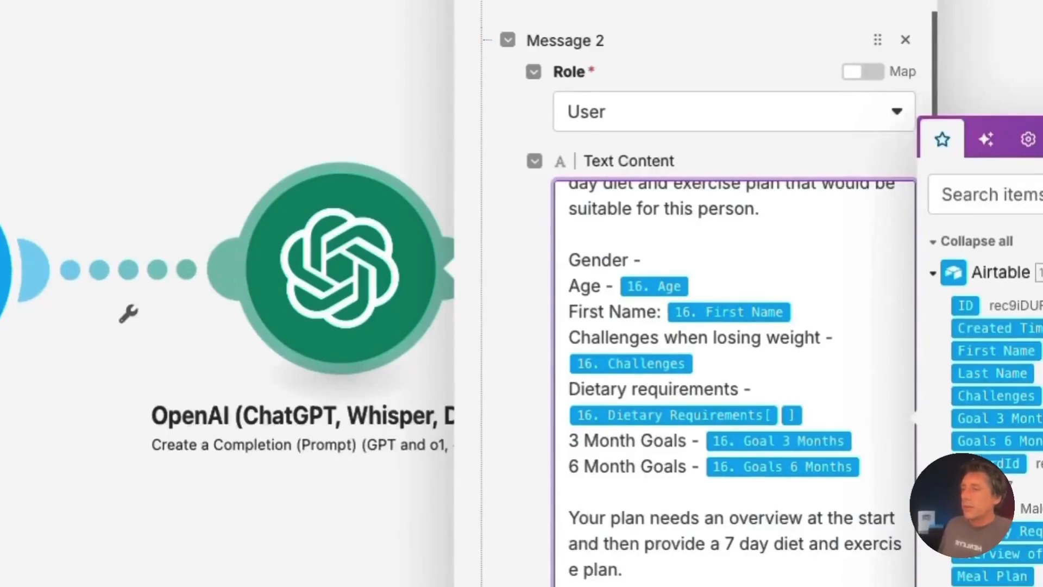
click(992, 508)
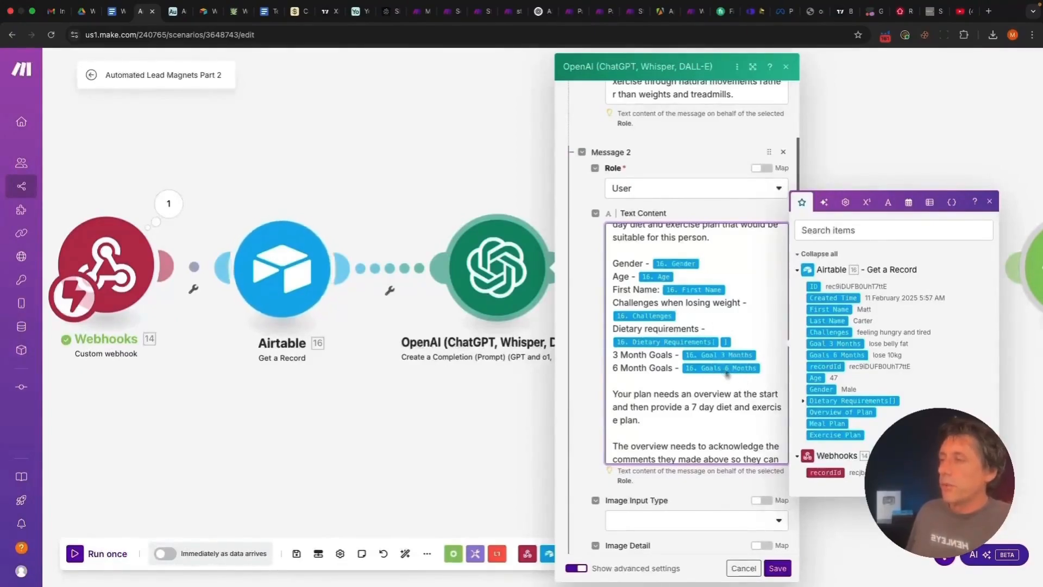
Scroll down the user prompt and highlight the '7 day diet and exercise plan' wording
scroll(725, 369, down, 1)
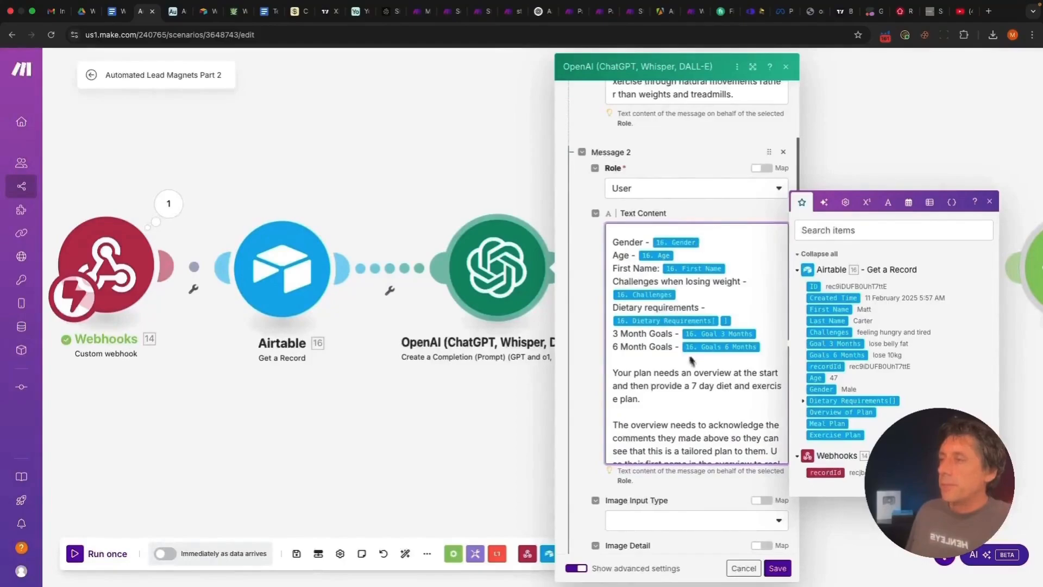
scroll(692, 361, down, 3)
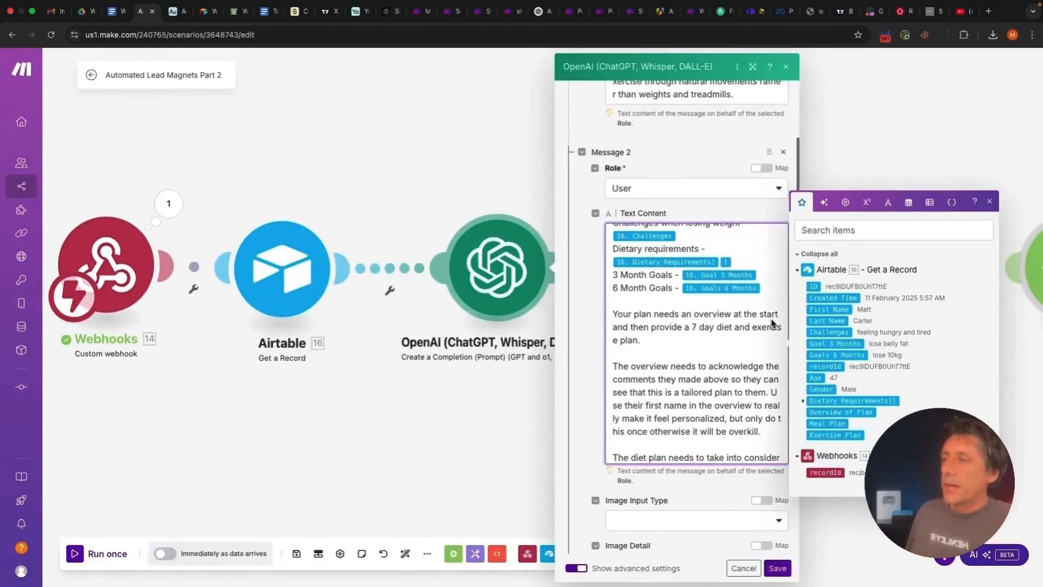
drag(694, 328, 756, 339)
click(709, 360)
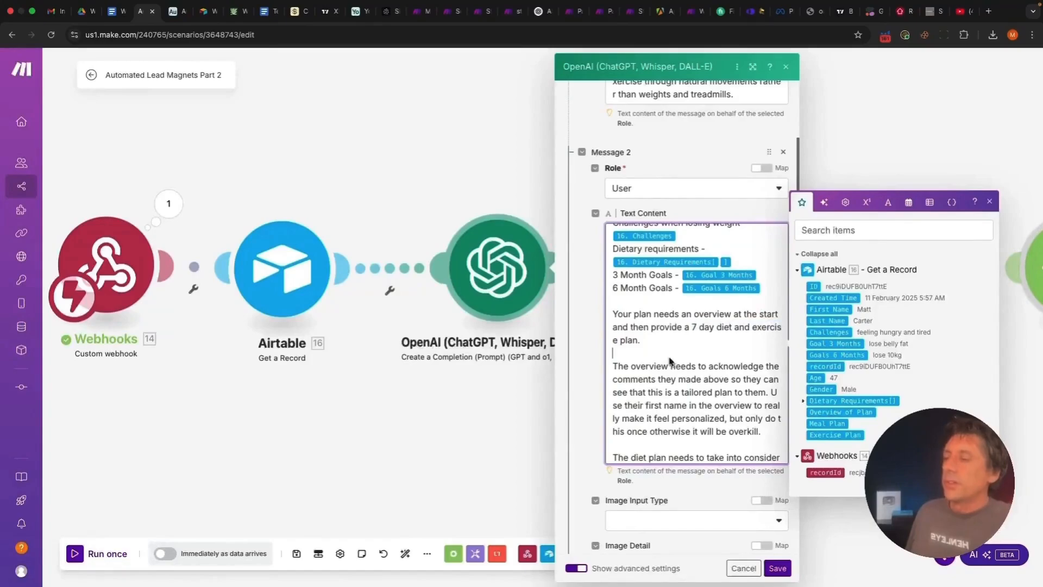
scroll(672, 363, down, 1)
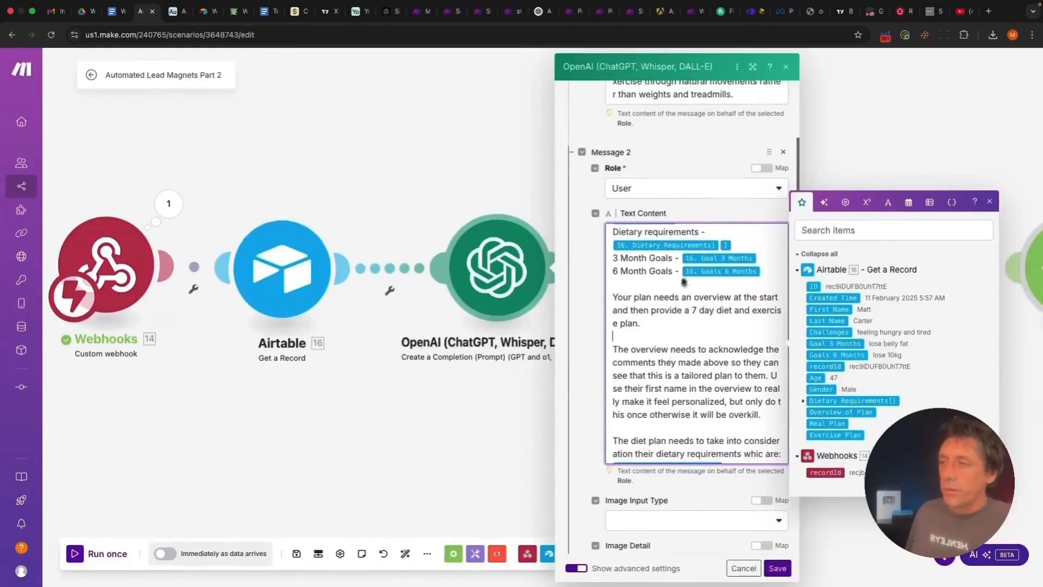
Review the prompt's tailored-plan, dietary requirements and strict JSON instructions, then close the field list
scroll(684, 283, down, 2)
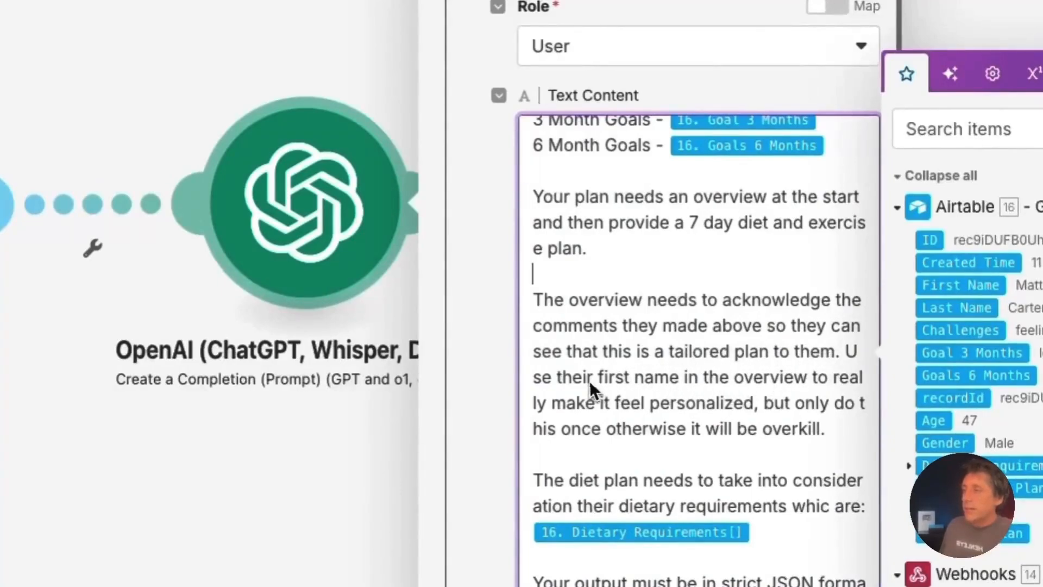
drag(666, 351, 837, 350)
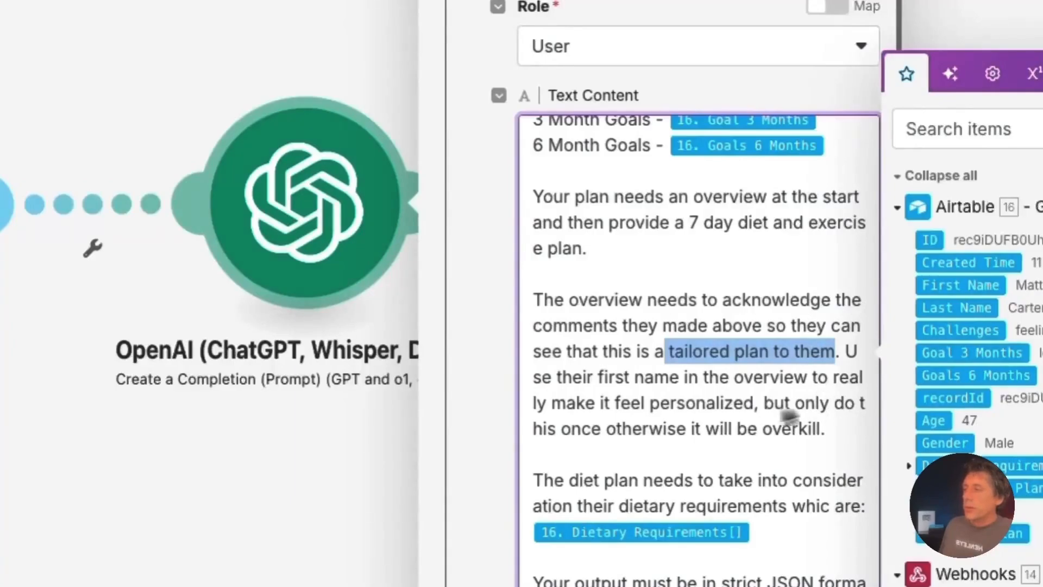
scroll(725, 429, down, 1)
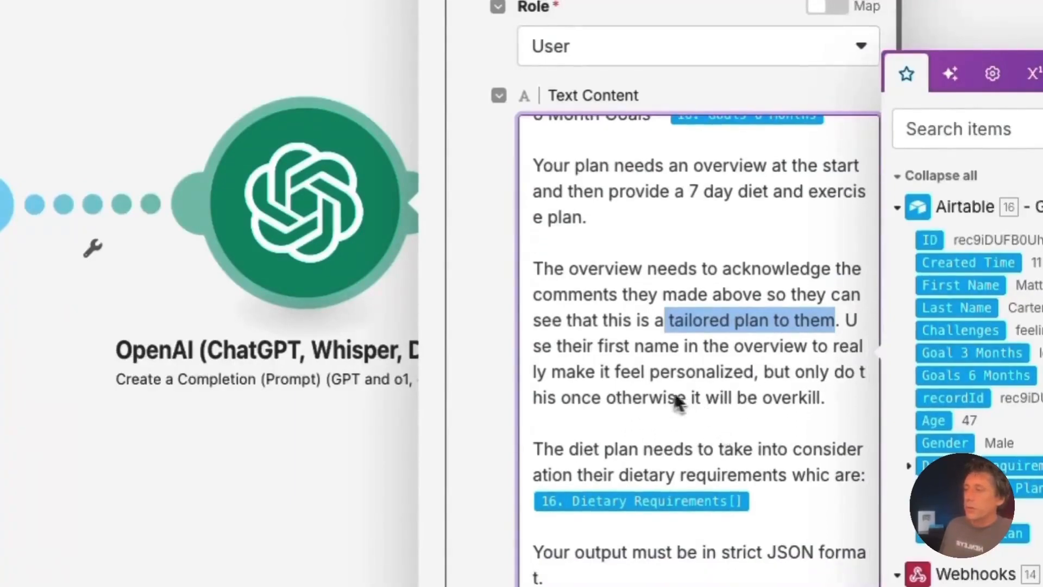
scroll(749, 396, down, 1)
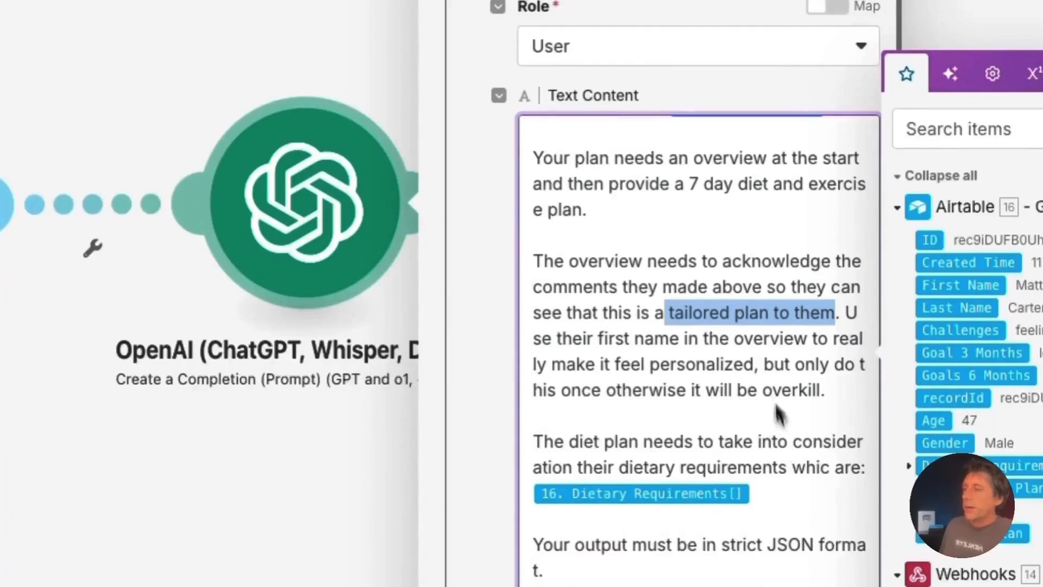
click(756, 314)
scroll(758, 320, down, 2)
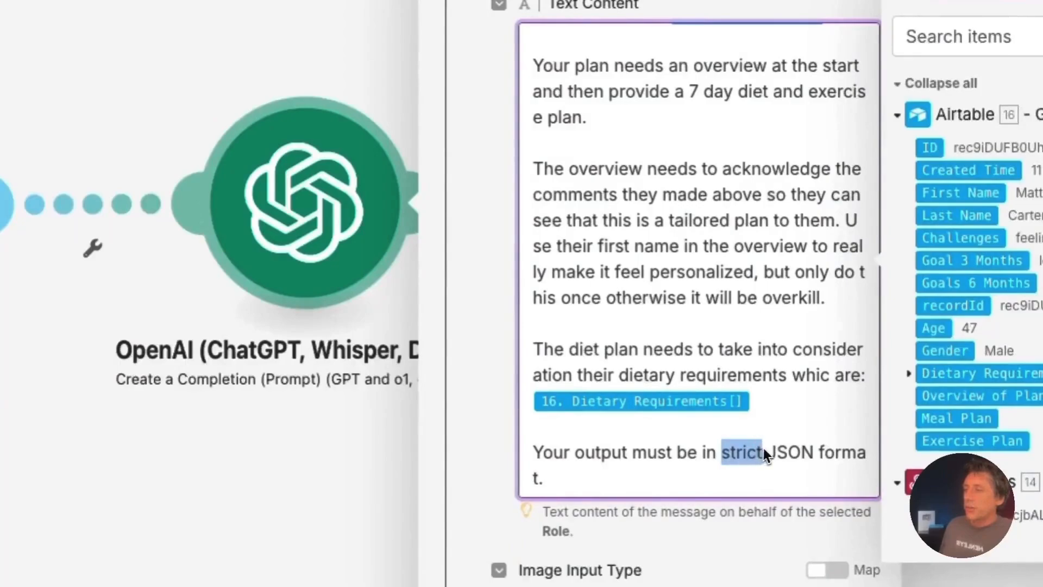
click(487, 495)
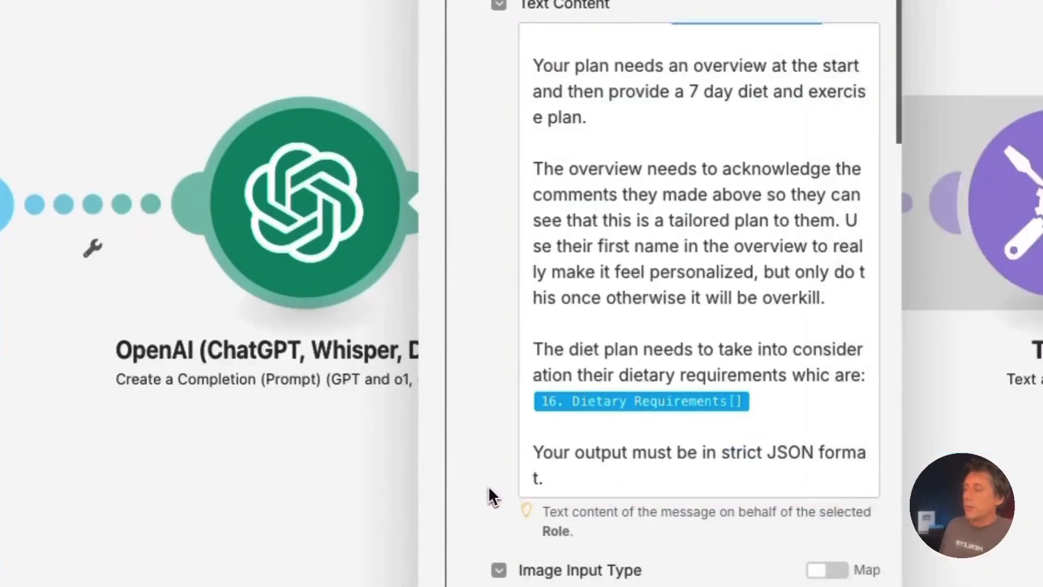
scroll(488, 489, down, 8)
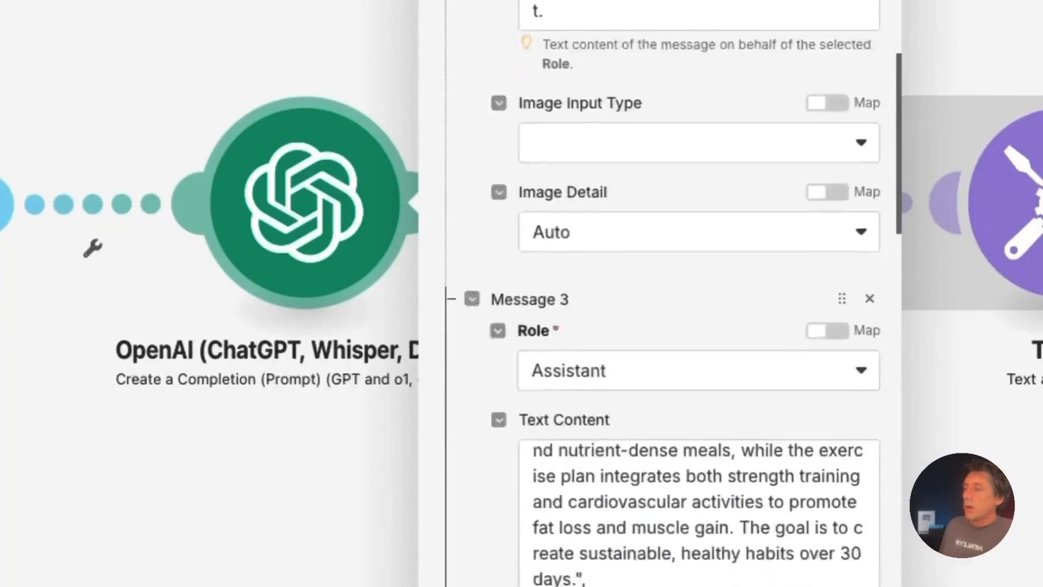
scroll(517, 407, down, 3)
click(610, 162)
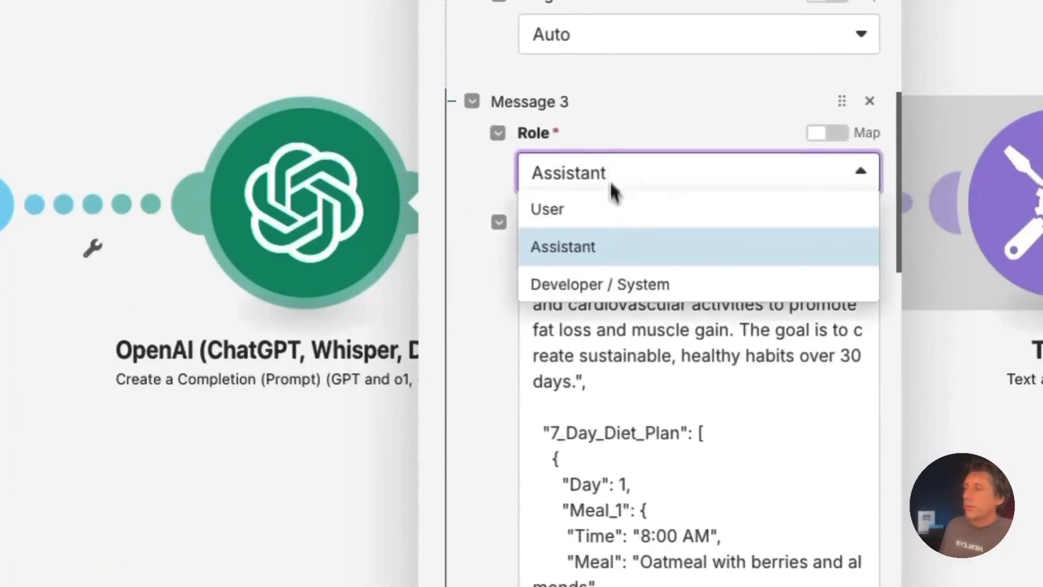
click(502, 340)
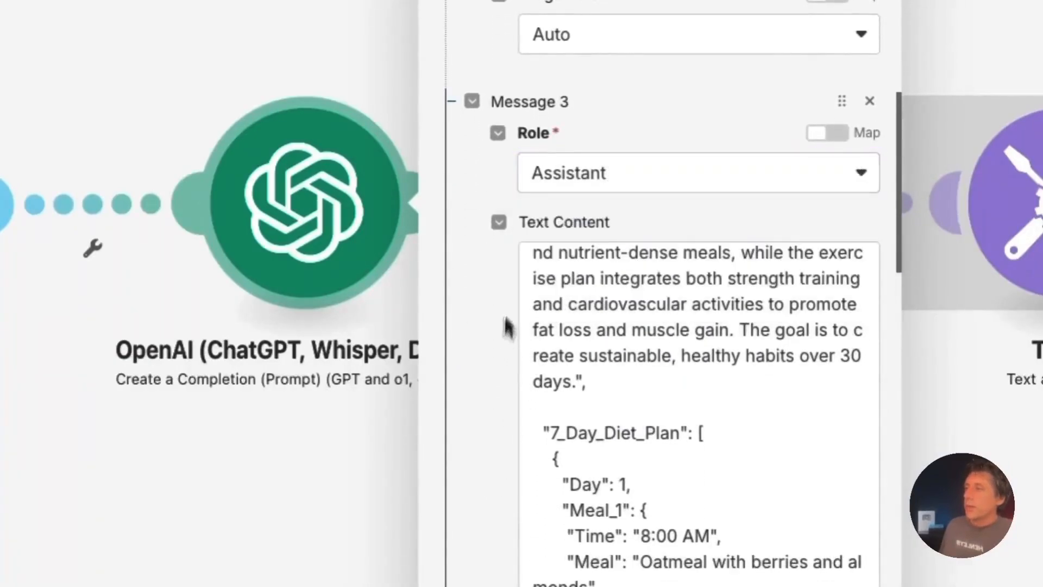
scroll(512, 380, down, 1)
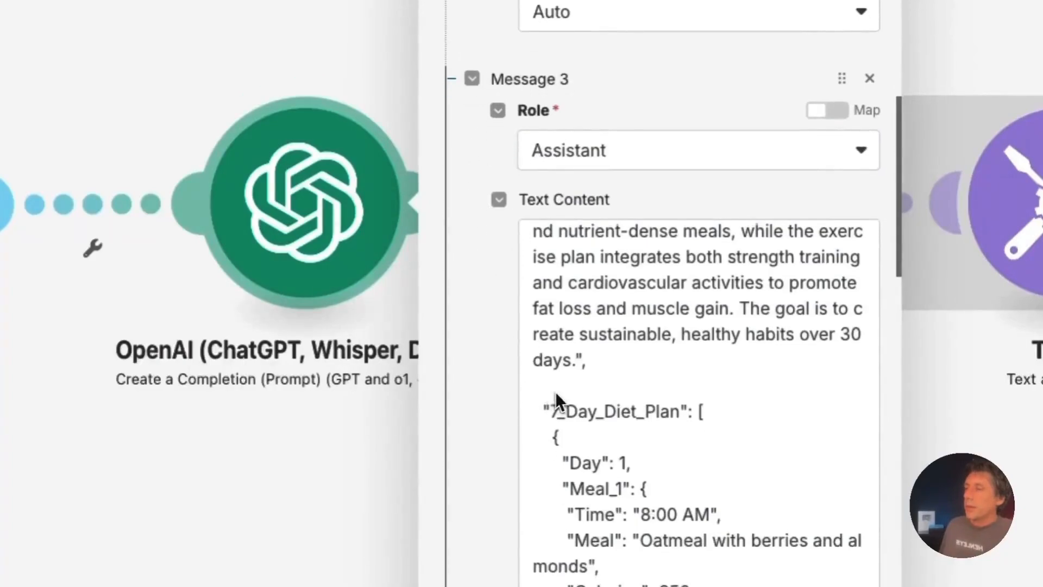
scroll(549, 418, up, 3)
scroll(559, 398, up, 3)
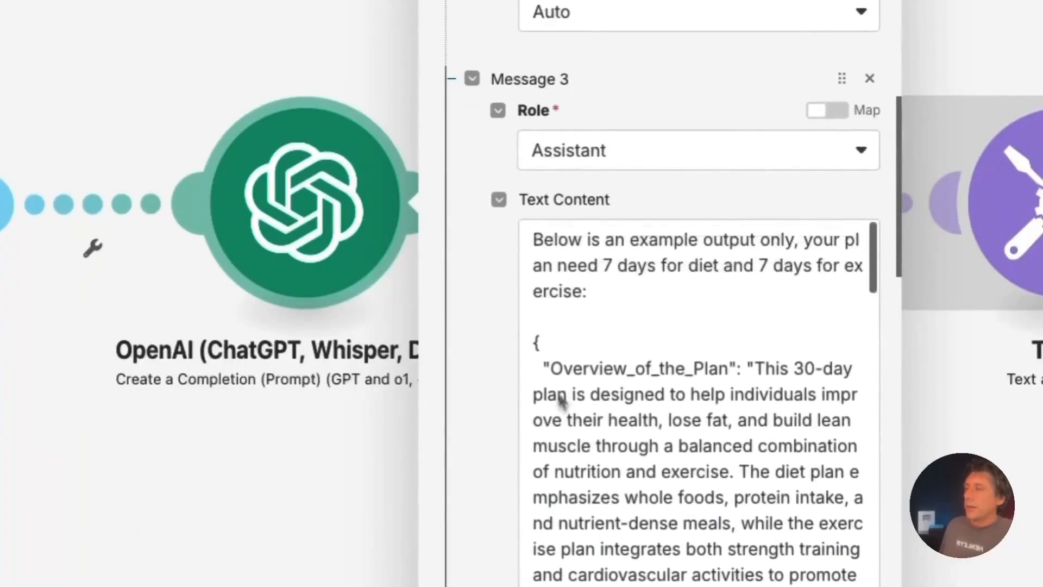
click(627, 239)
drag(627, 239, 797, 239)
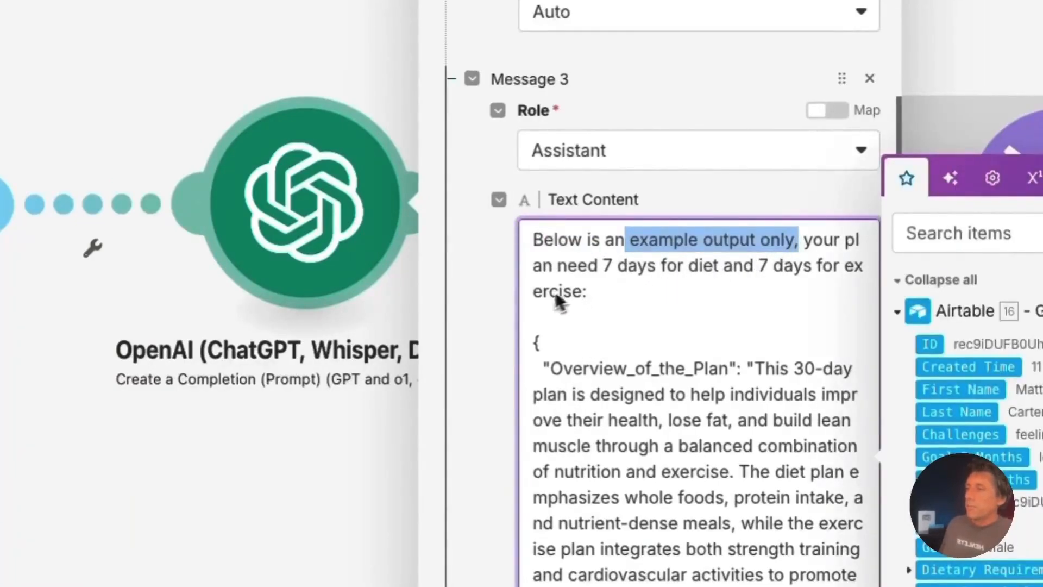
click(491, 355)
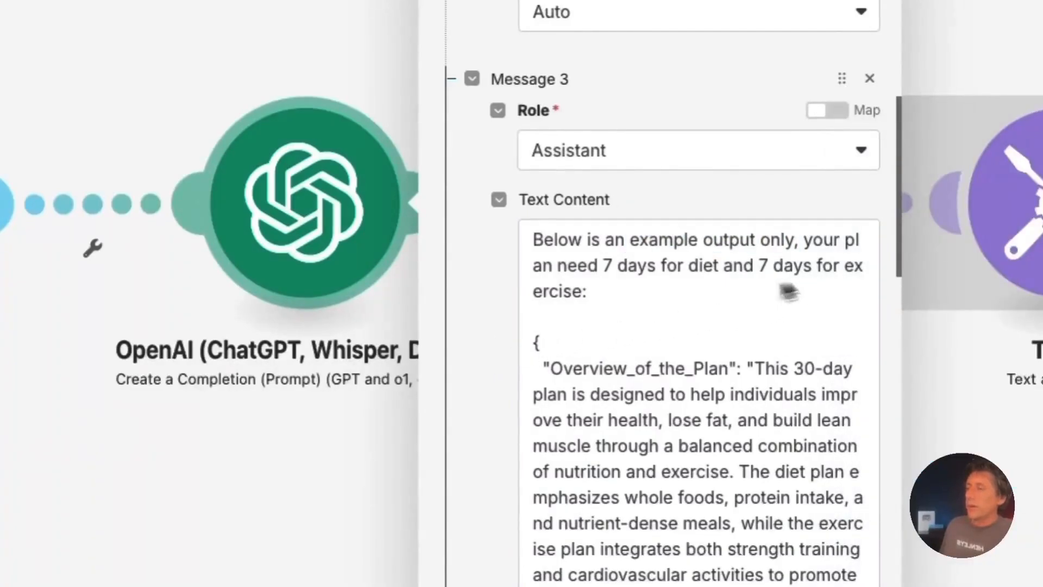
drag(579, 297, 526, 241)
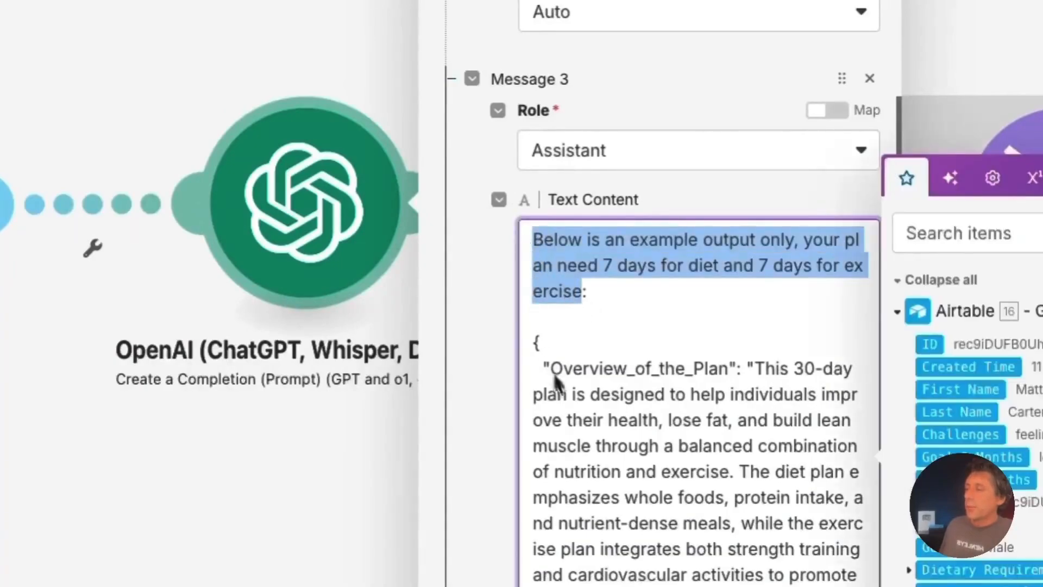
click(485, 434)
scroll(625, 454, down, 1)
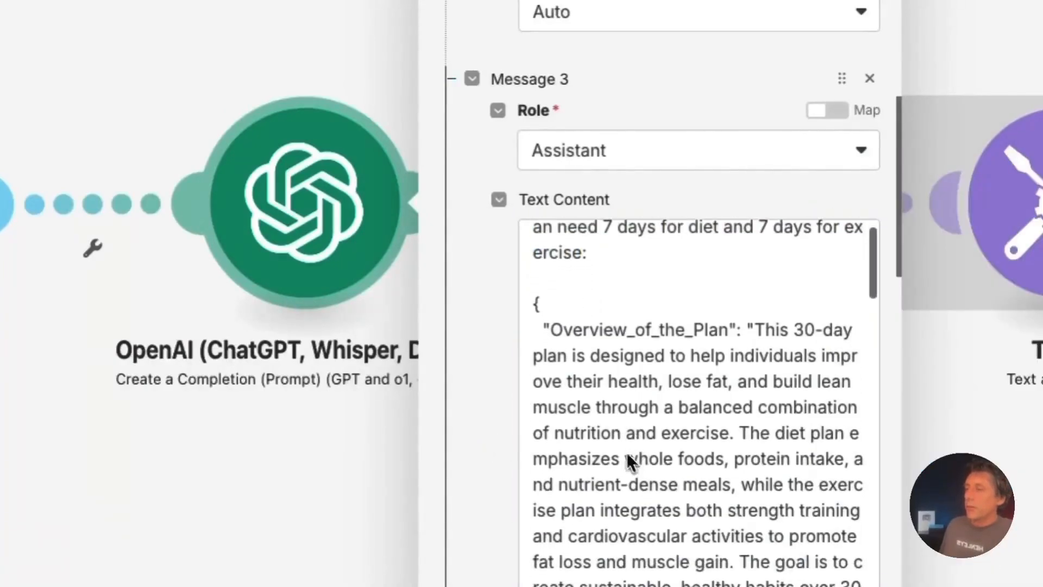
click(540, 302)
click(575, 365)
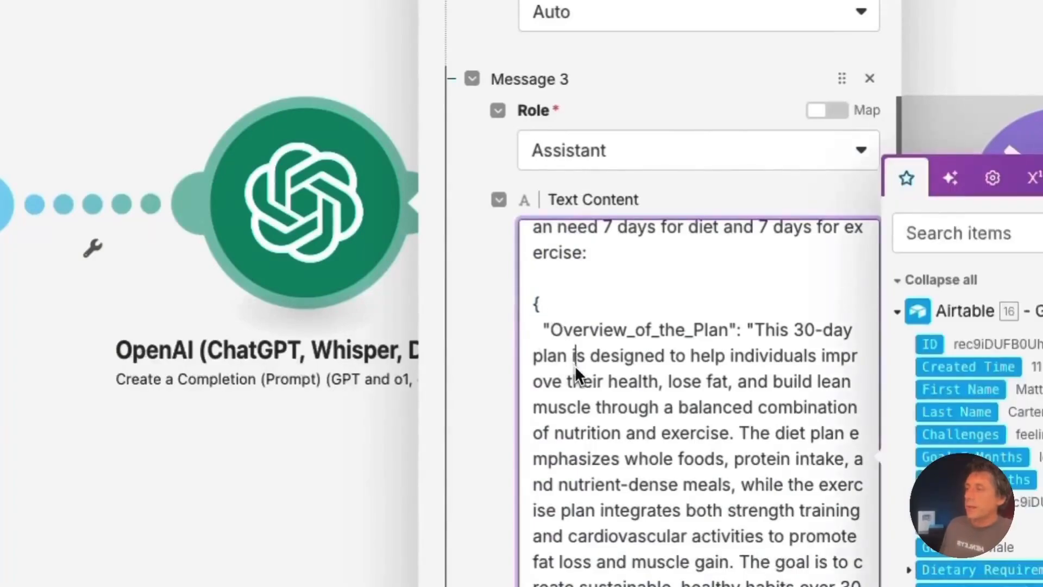
click(541, 327)
key(shift+Left)
key(shift+Left)
key(shift+Left)
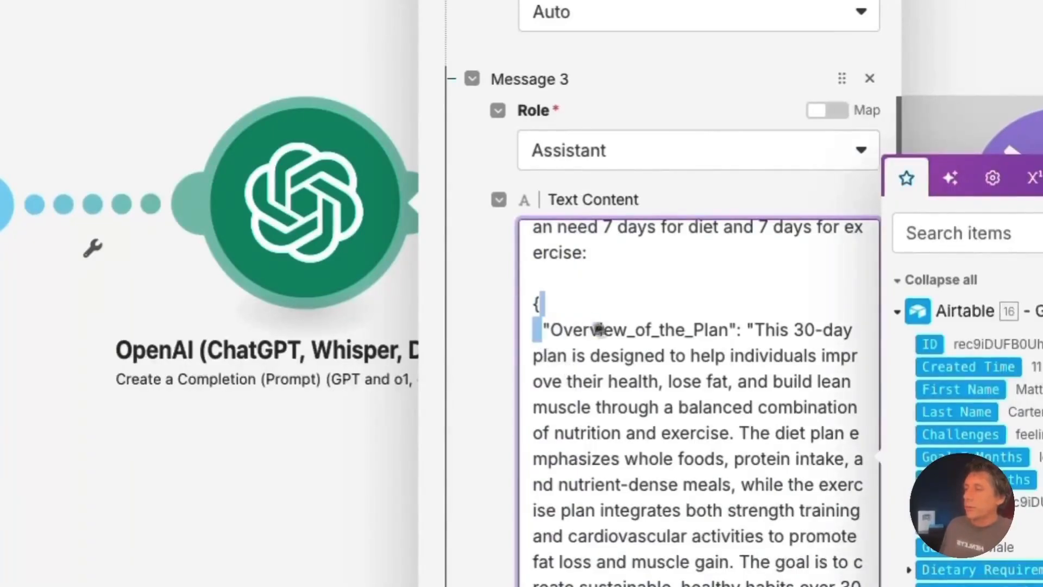
shift+click(737, 327)
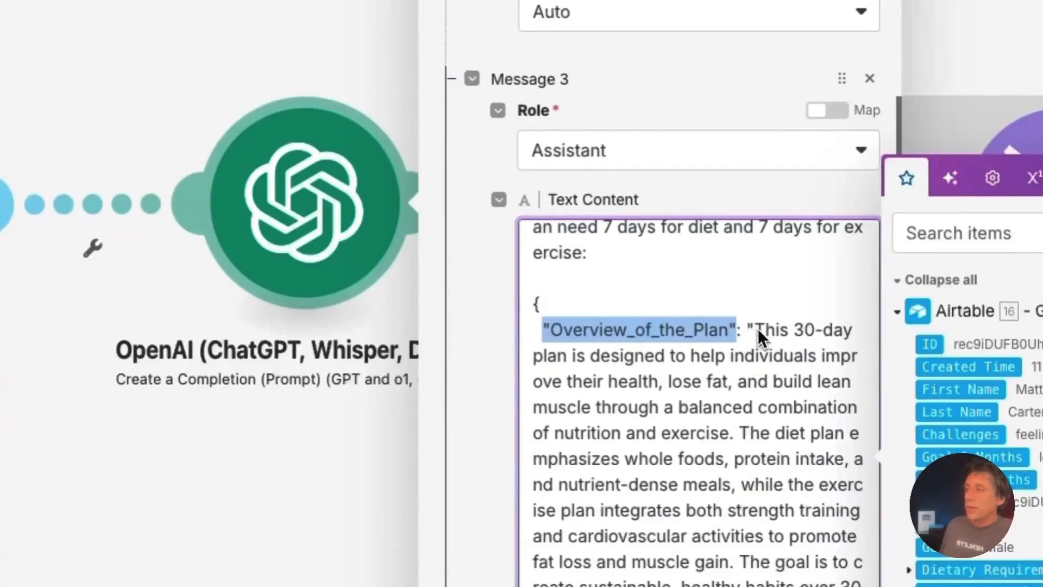
drag(755, 330, 864, 584)
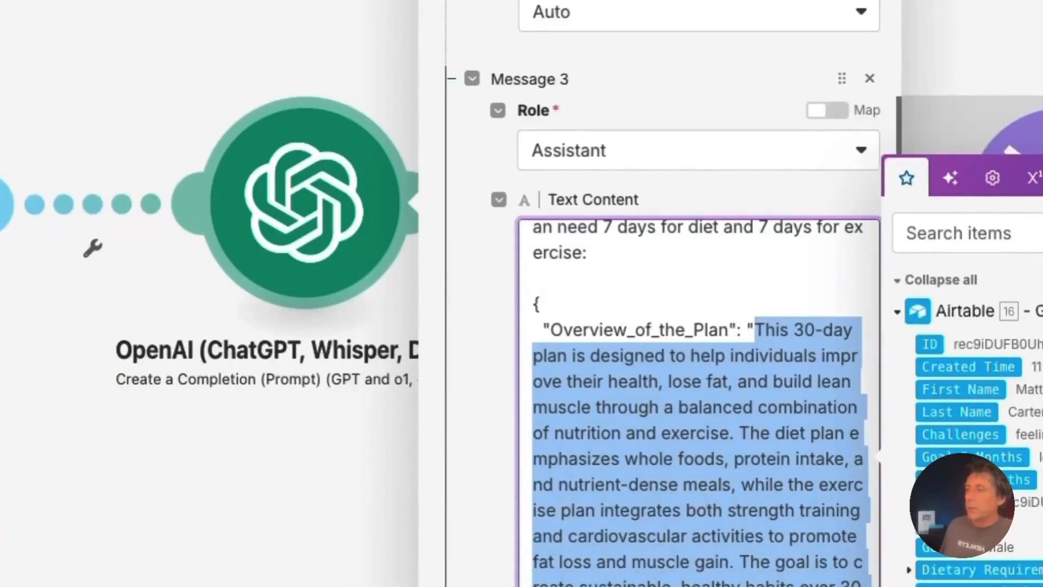
scroll(703, 495, down, 2)
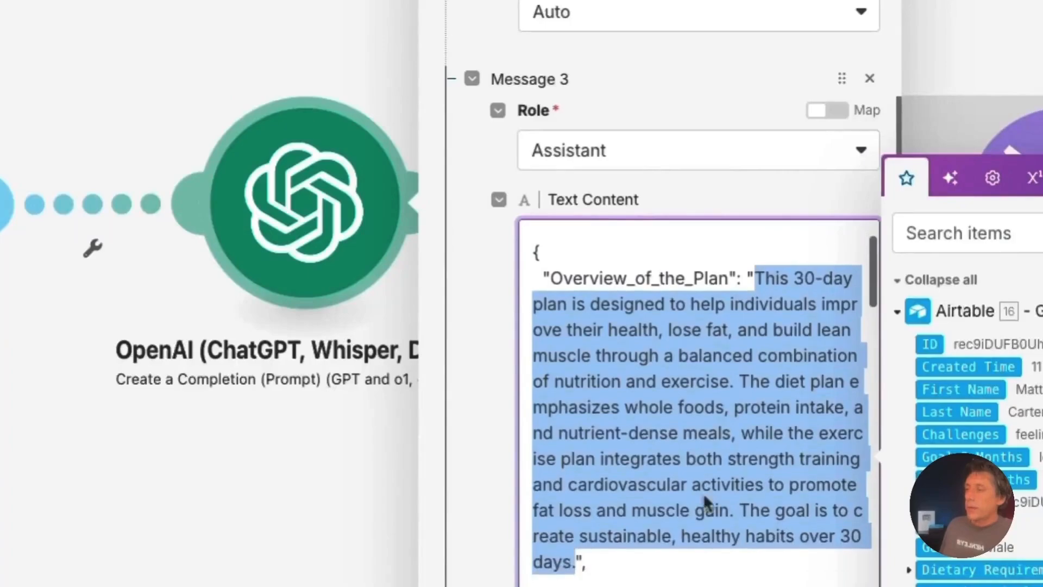
scroll(662, 538, down, 3)
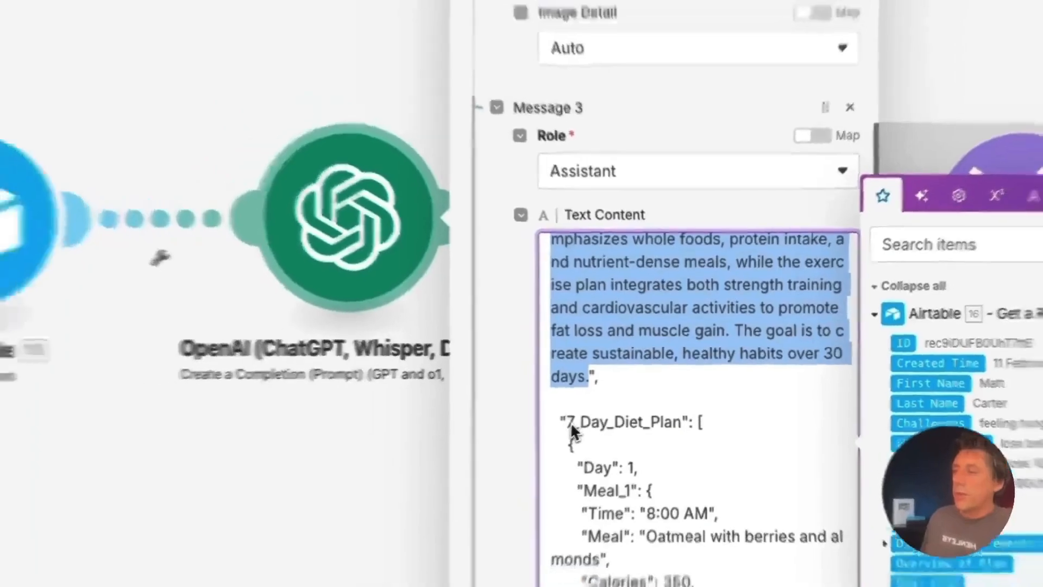
drag(554, 433, 680, 433)
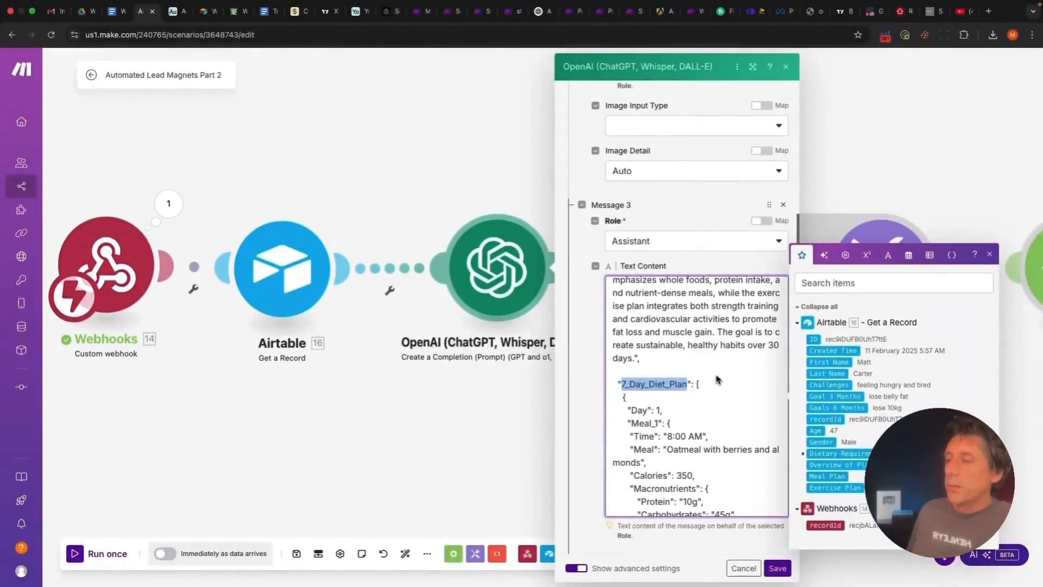
scroll(716, 378, down, 2)
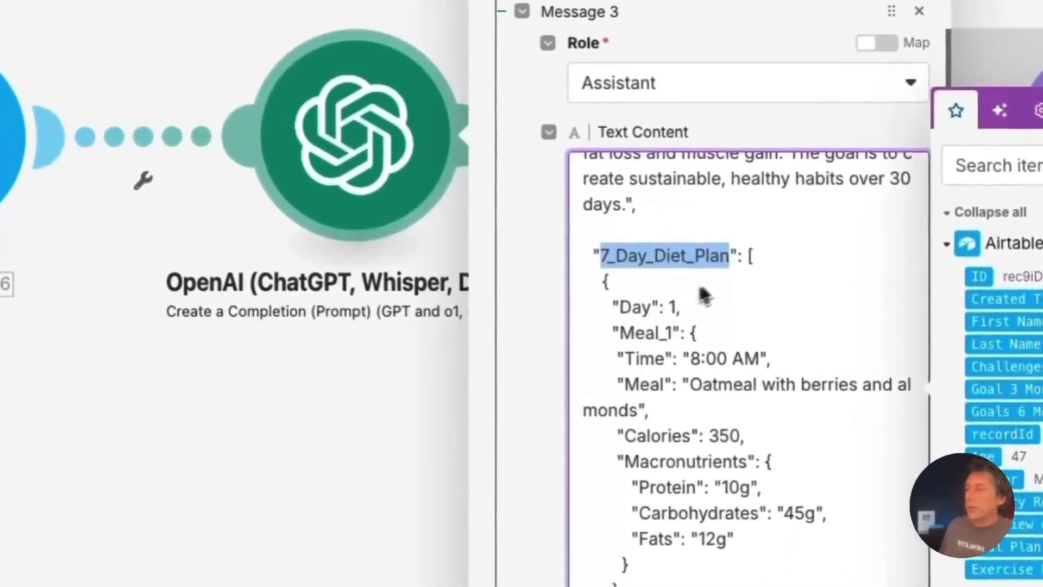
click(818, 261)
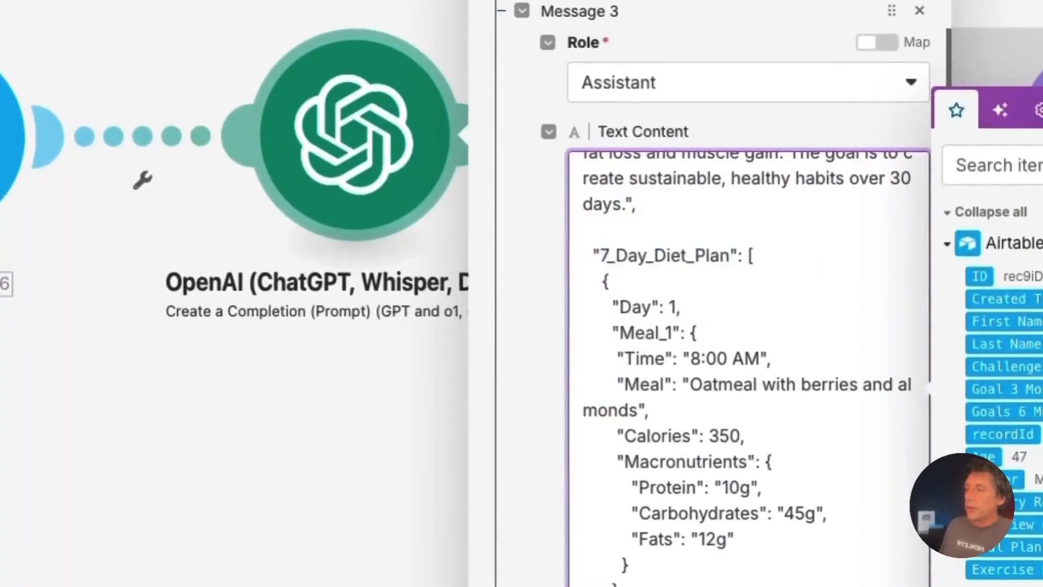
scroll(749, 370, down, 1)
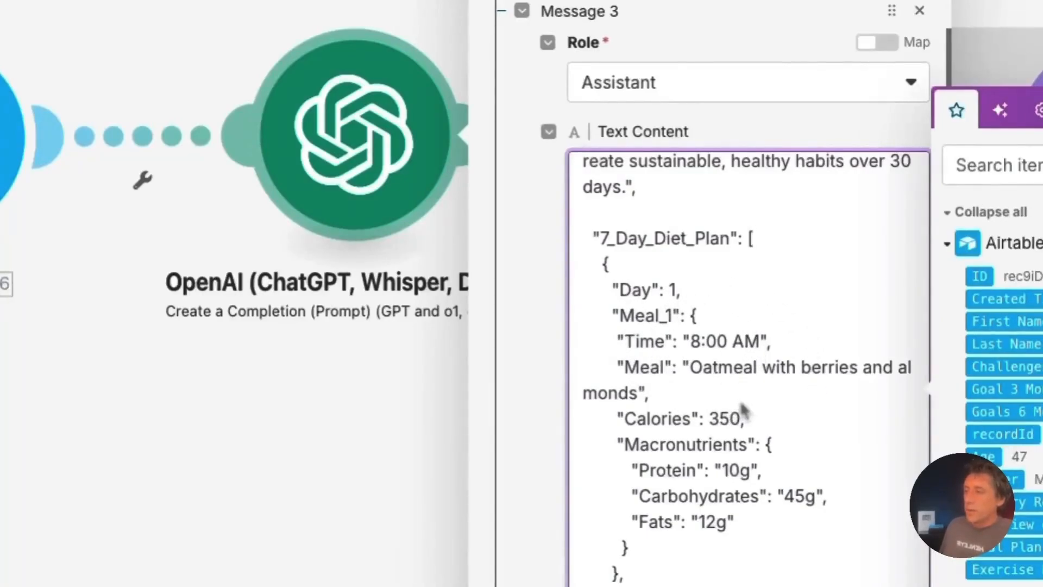
scroll(740, 400, down, 1)
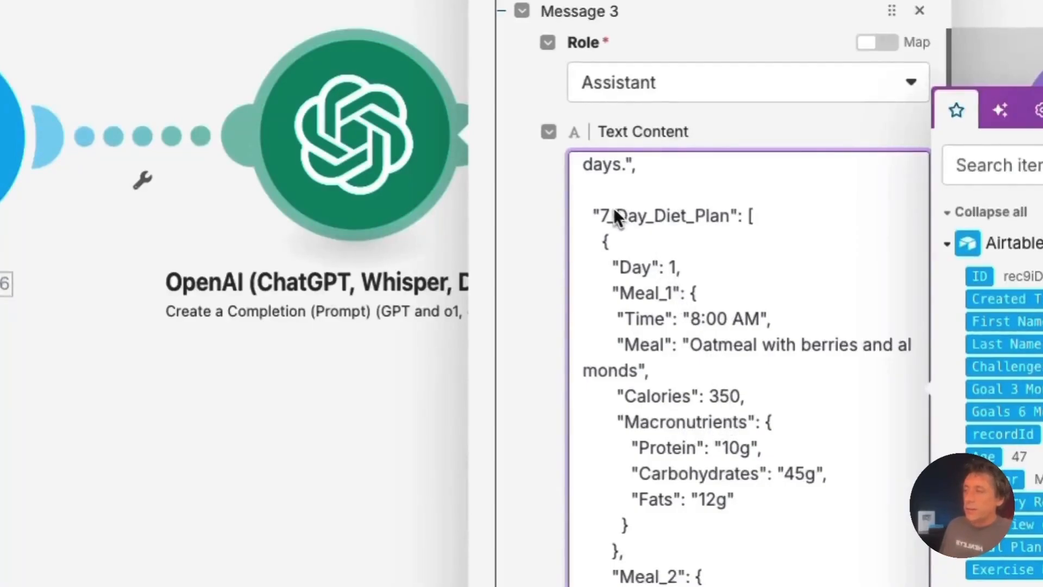
click(600, 216)
drag(613, 216, 729, 213)
scroll(682, 272, down, 1)
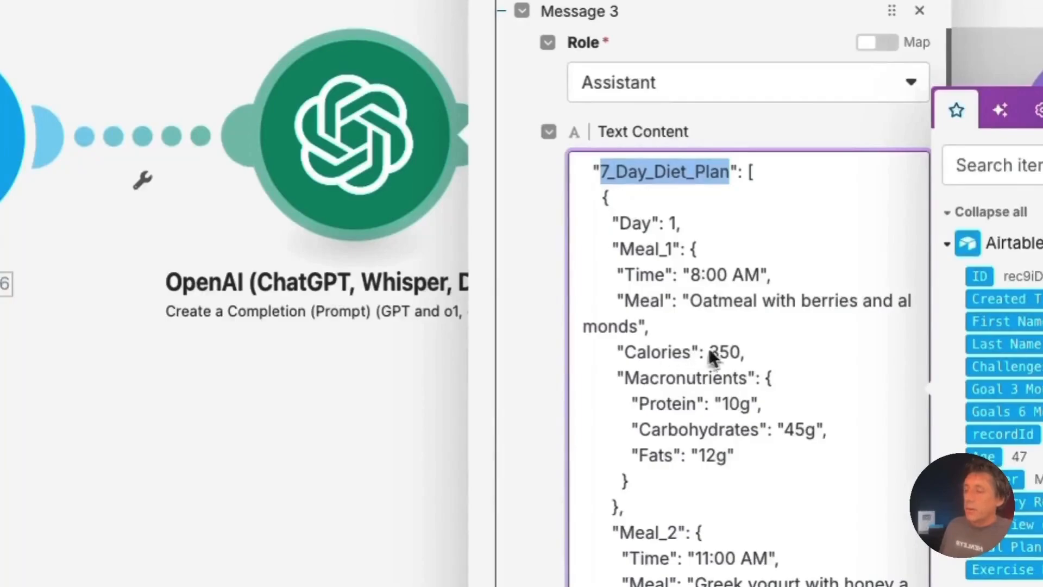
scroll(760, 378, down, 1)
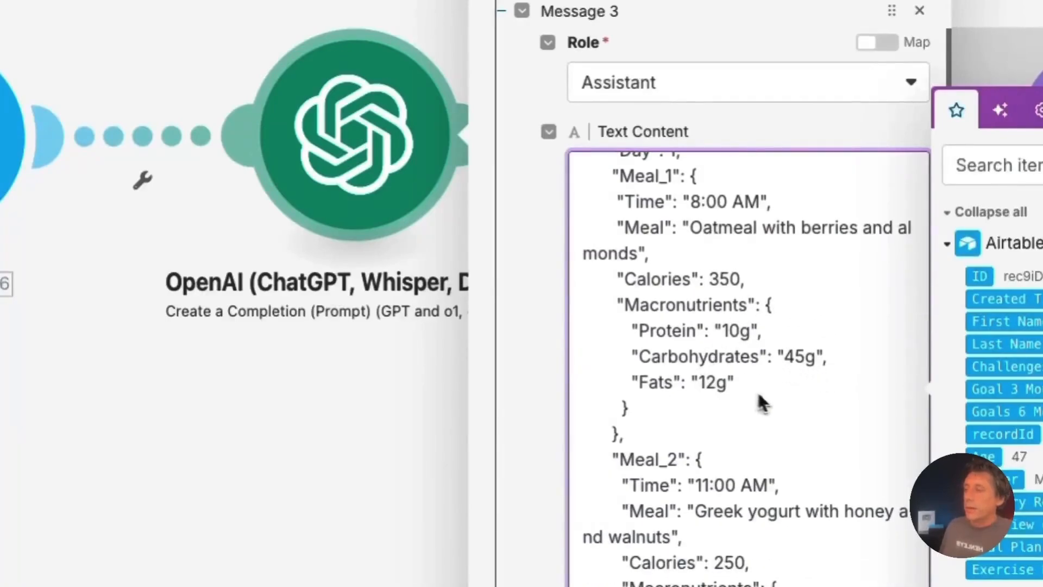
scroll(774, 400, down, 5)
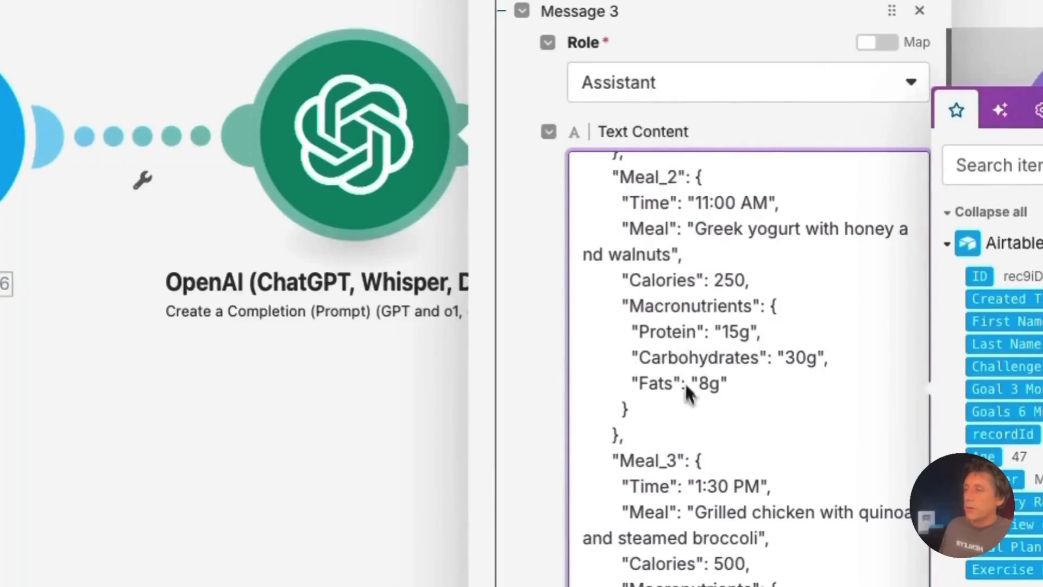
scroll(689, 402, down, 10)
scroll(691, 415, down, 7)
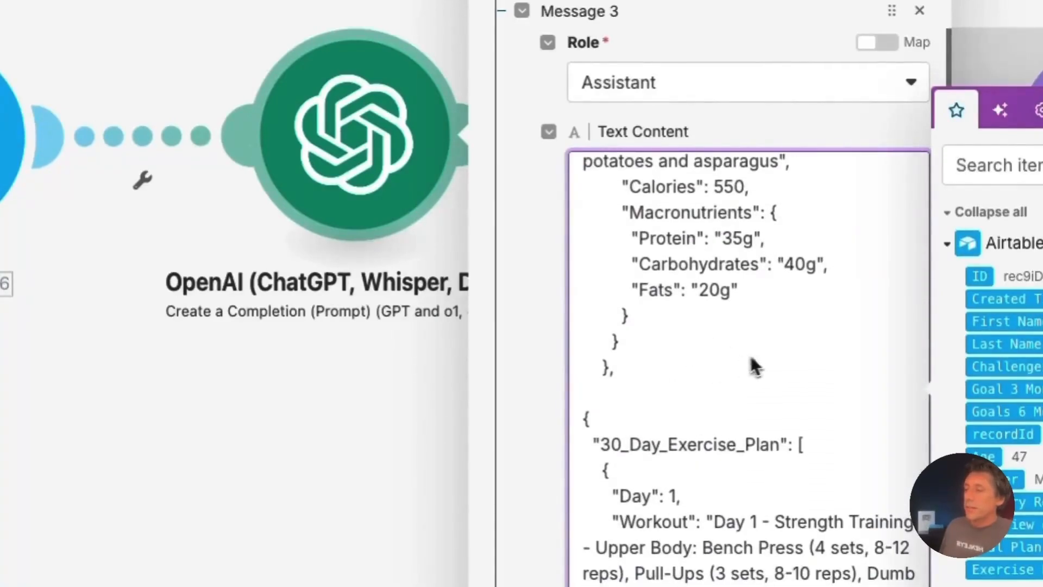
scroll(762, 350, up, 2)
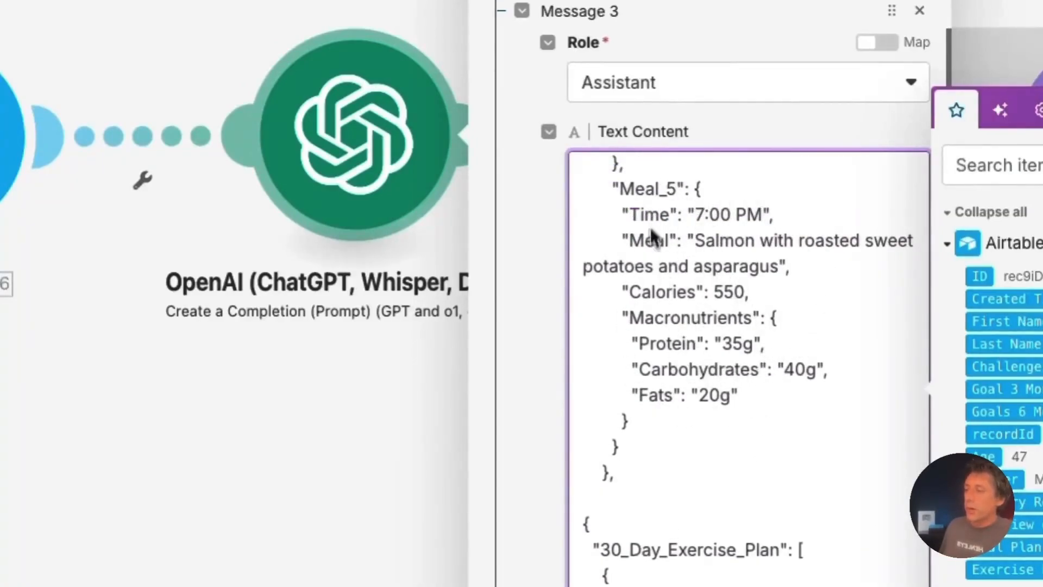
scroll(735, 392, down, 5)
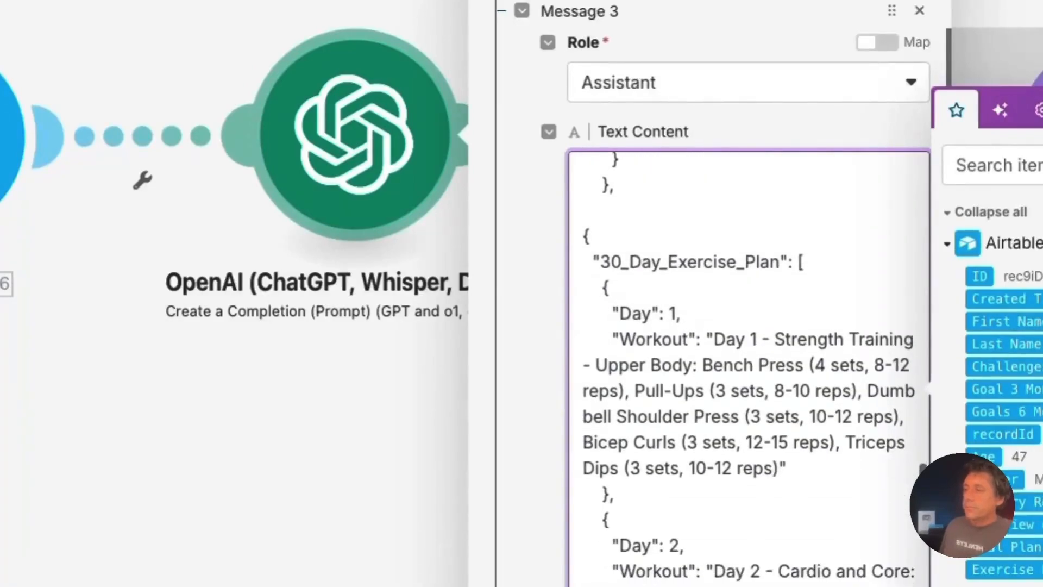
scroll(791, 393, down, 2)
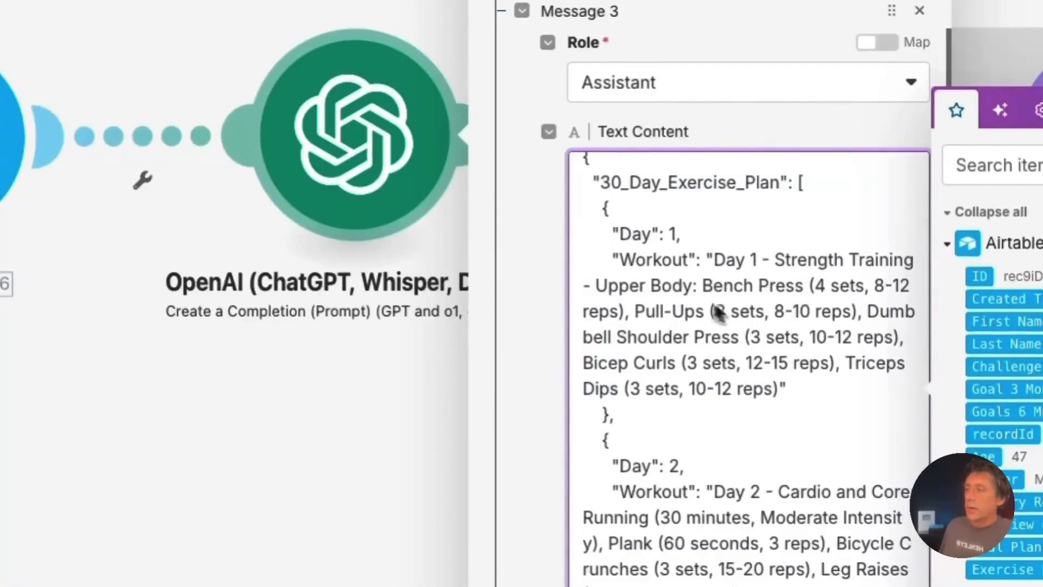
scroll(750, 426, down, 2)
scroll(750, 364, down, 2)
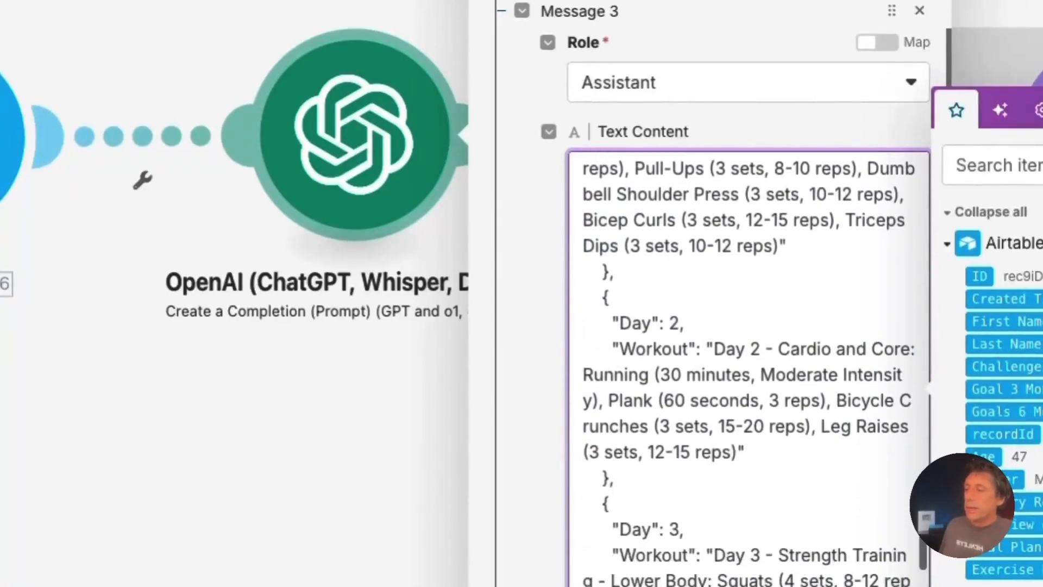
scroll(749, 364, down, 3)
scroll(750, 364, down, 4)
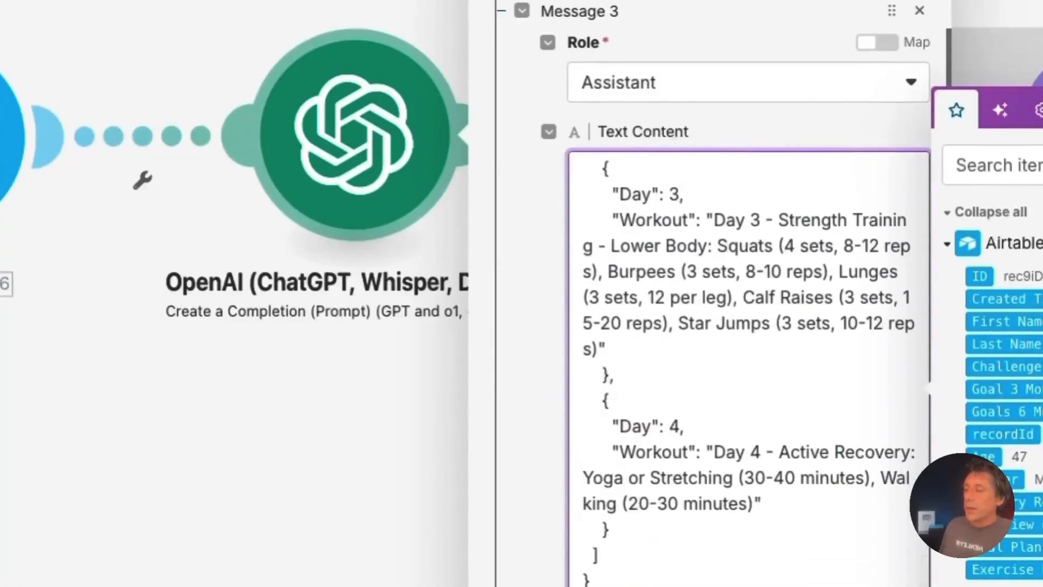
scroll(761, 375, down, 1)
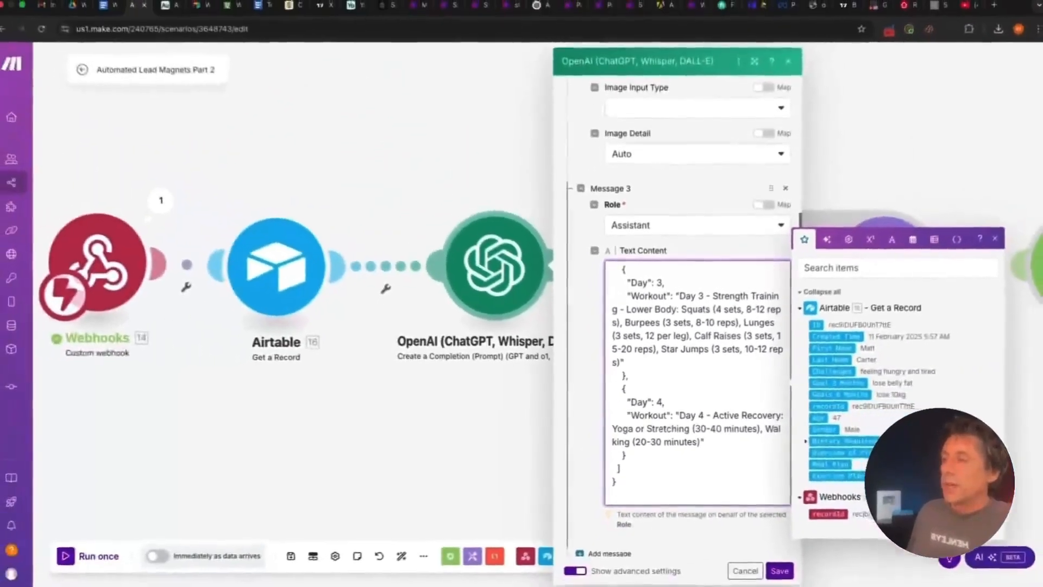
key(Escape)
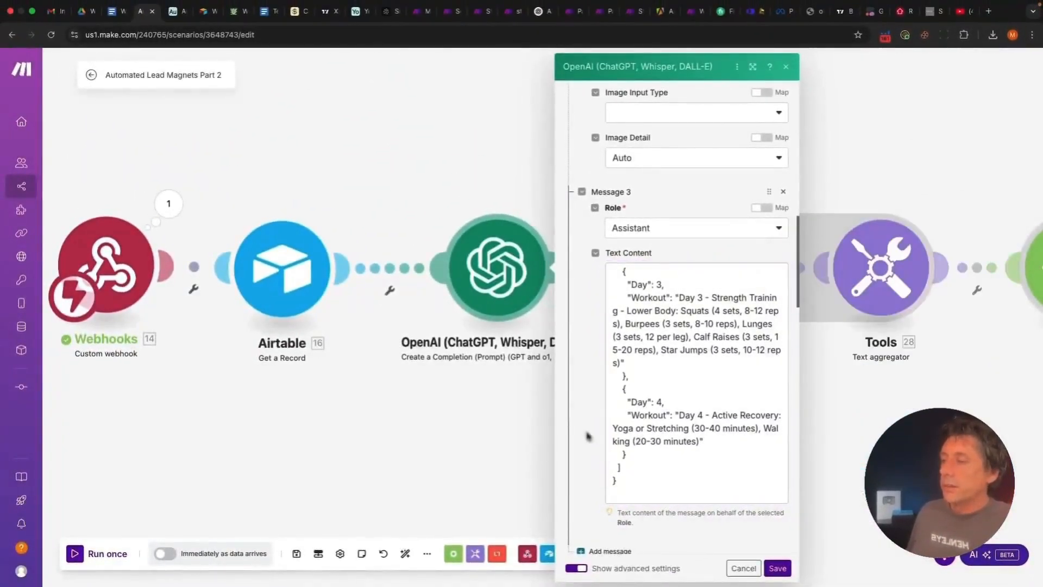
Save the OpenAI module settings and unlink OpenAI from the first Iterator
click(780, 569)
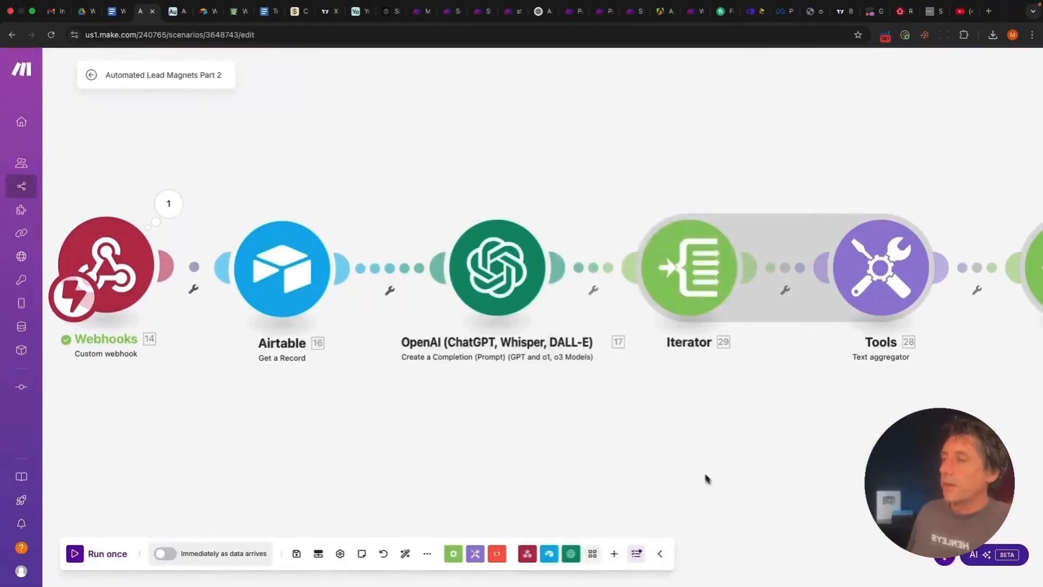
scroll(706, 478, down, 2)
drag(695, 462, 694, 436)
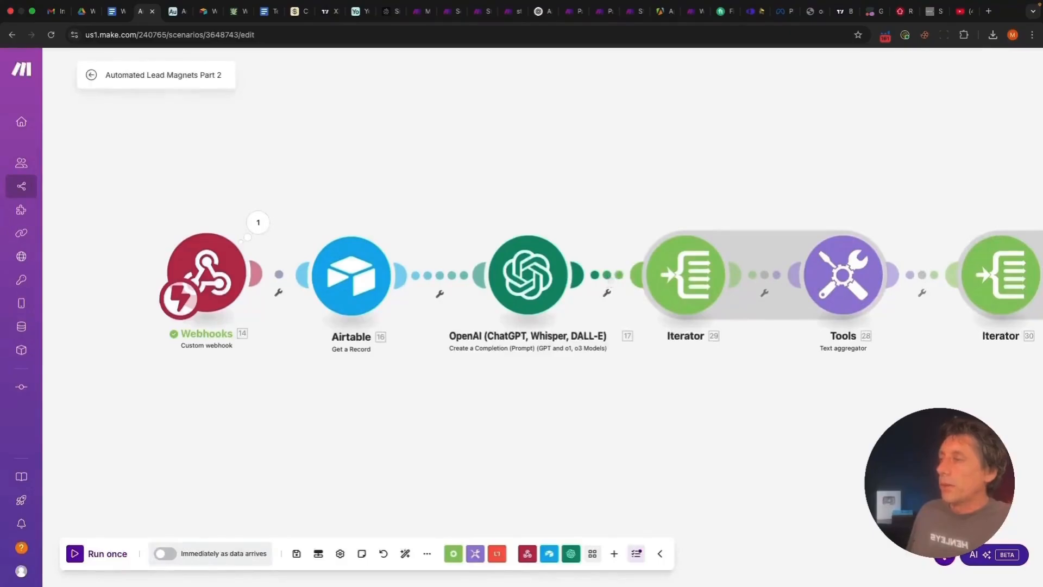
click(609, 278)
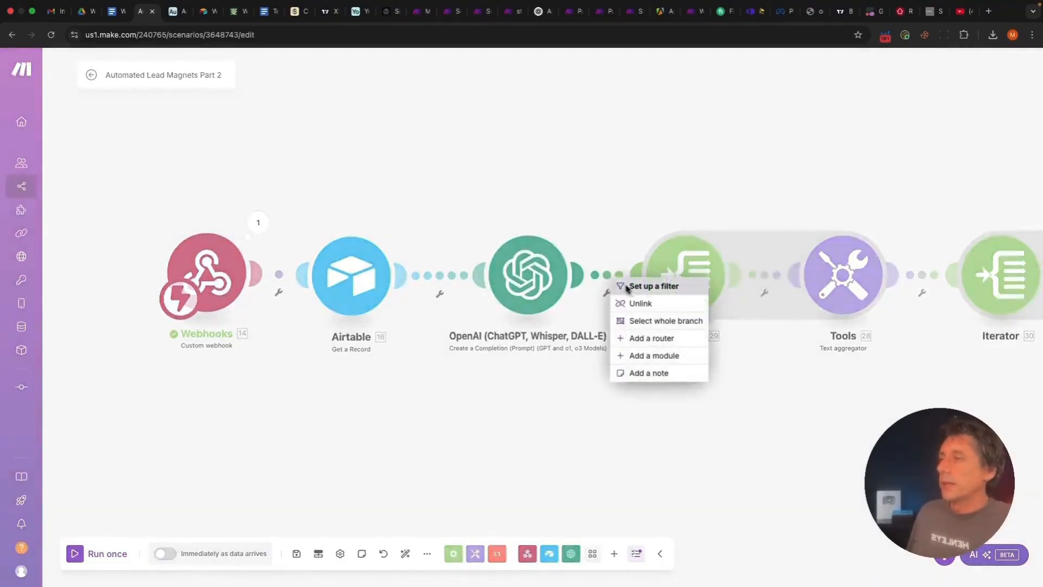
click(640, 303)
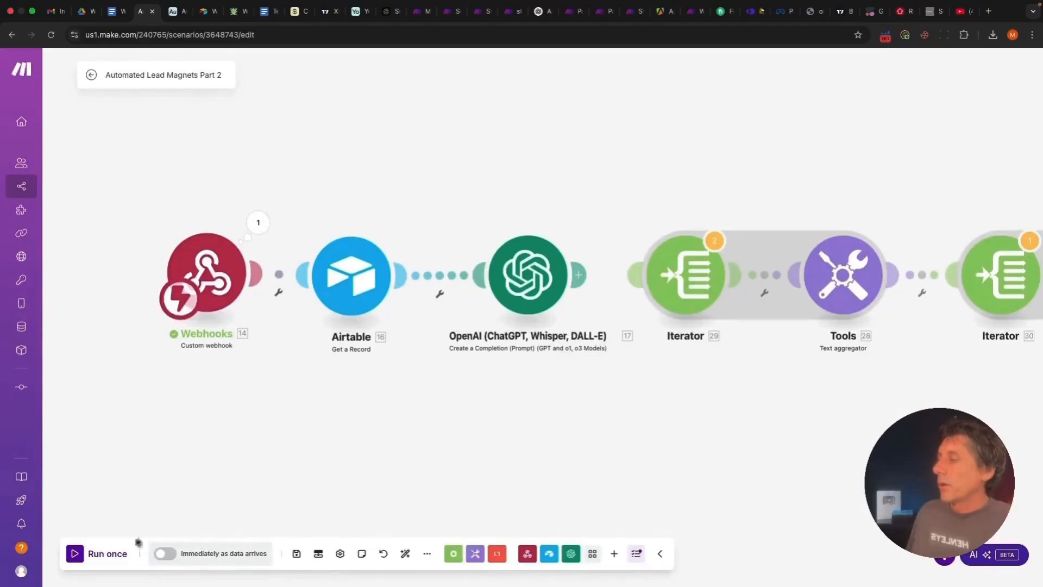
Run the scenario once and reposition the canvas to bring the Webhooks module into view
click(109, 553)
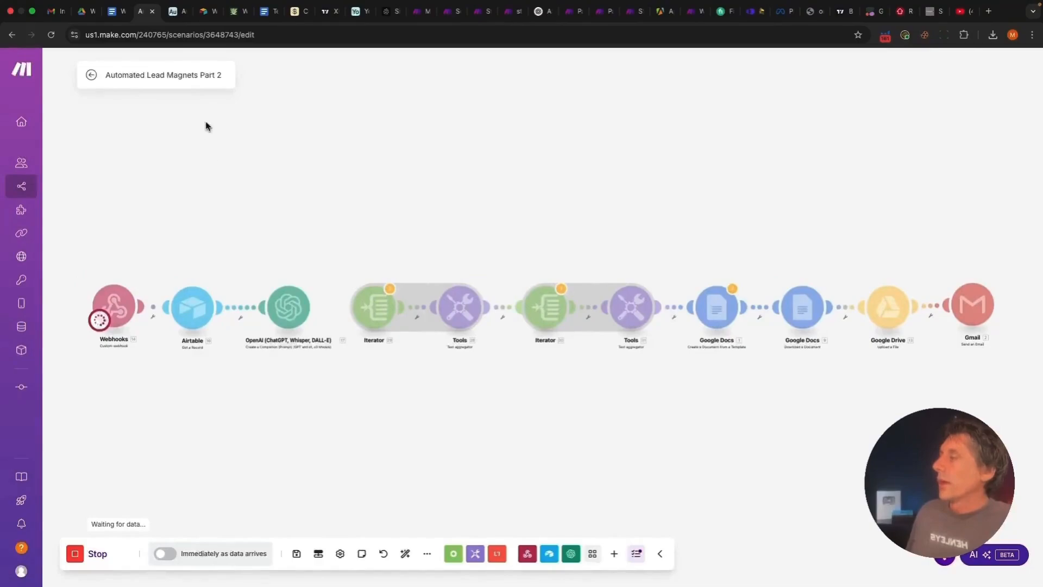
drag(161, 429, 277, 424)
scroll(277, 424, up, 3)
drag(288, 377, 216, 393)
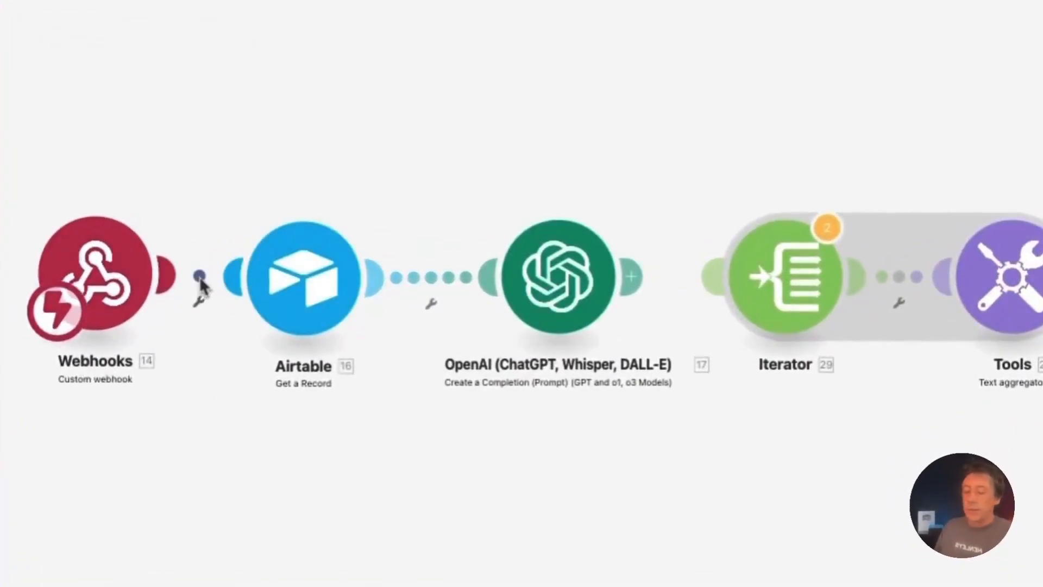
Detach the Webhooks trigger, set the scenario to run on demand, and save despite the webhook warning
click(199, 280)
click(252, 327)
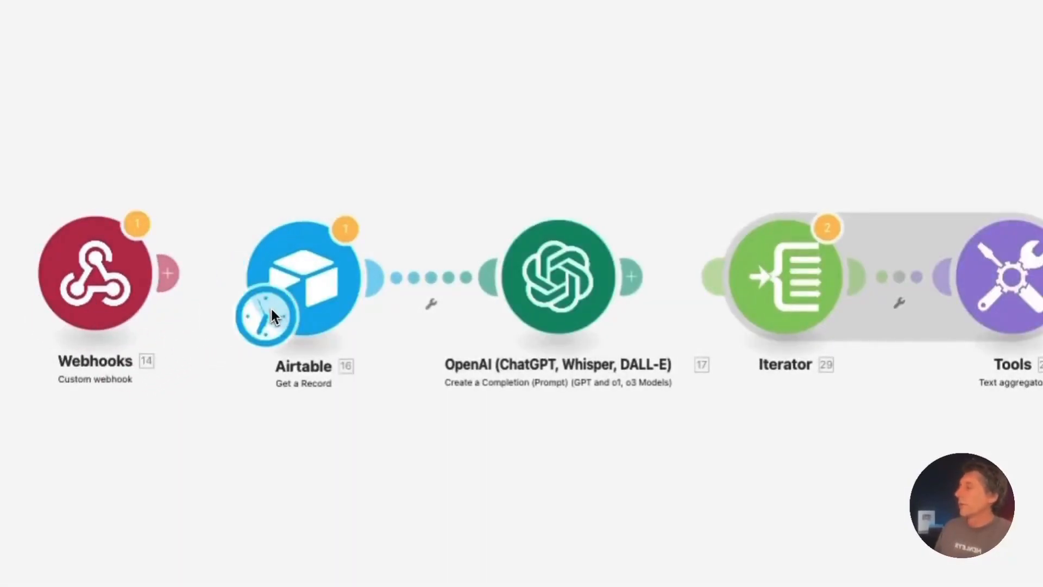
click(271, 308)
click(430, 188)
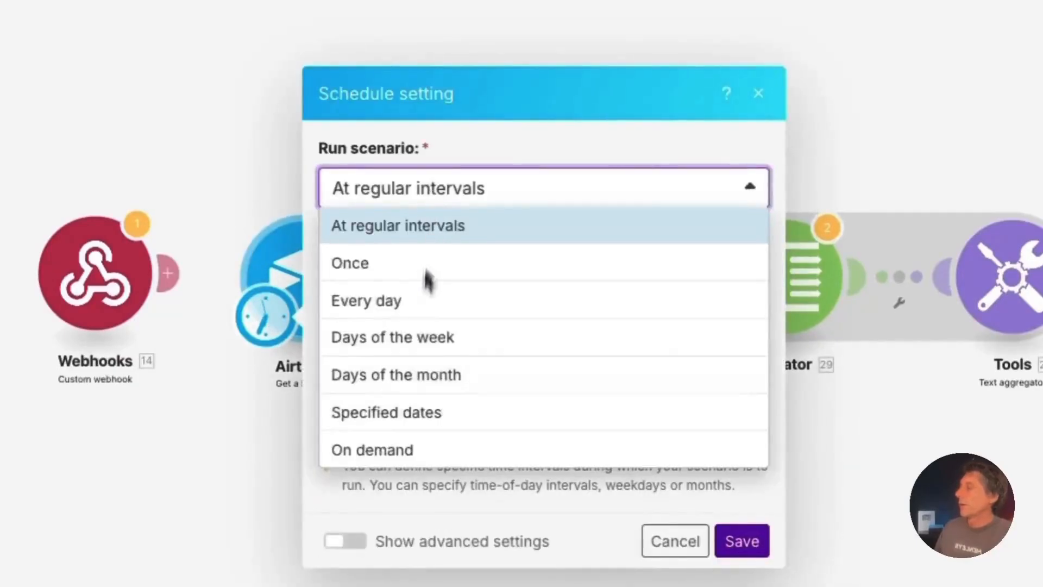
click(404, 443)
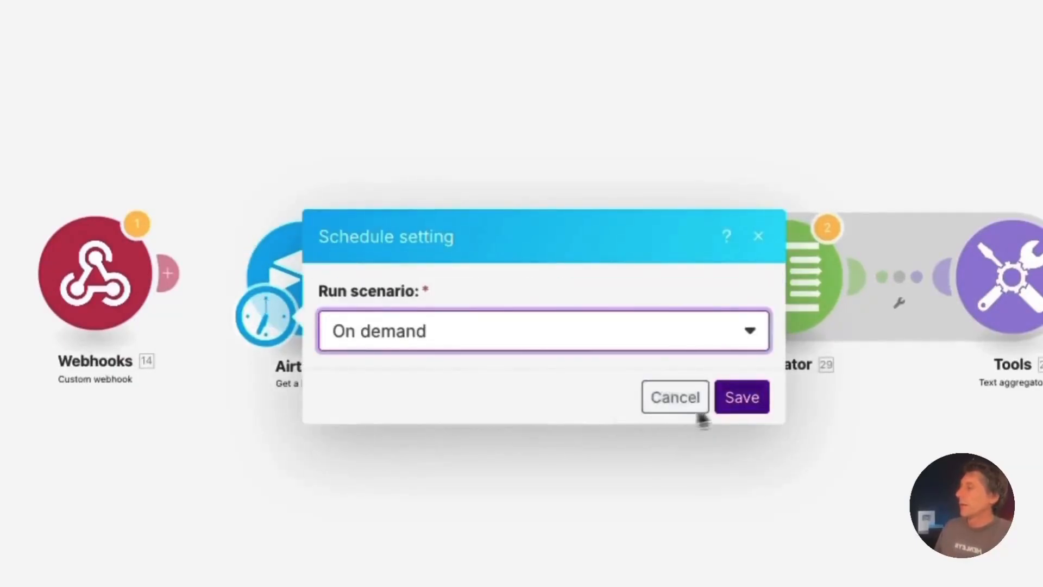
click(744, 405)
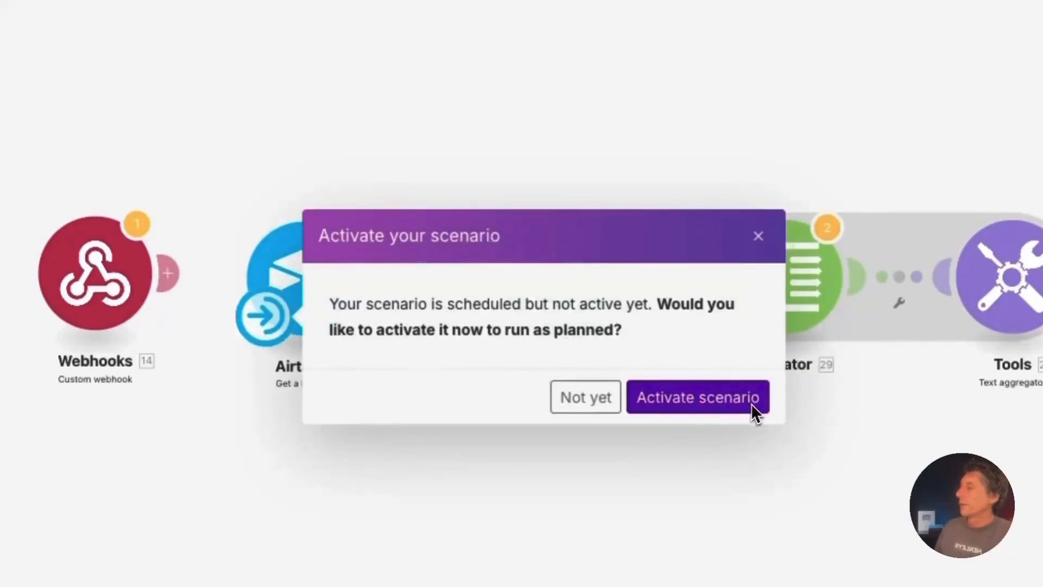
click(698, 402)
click(953, 447)
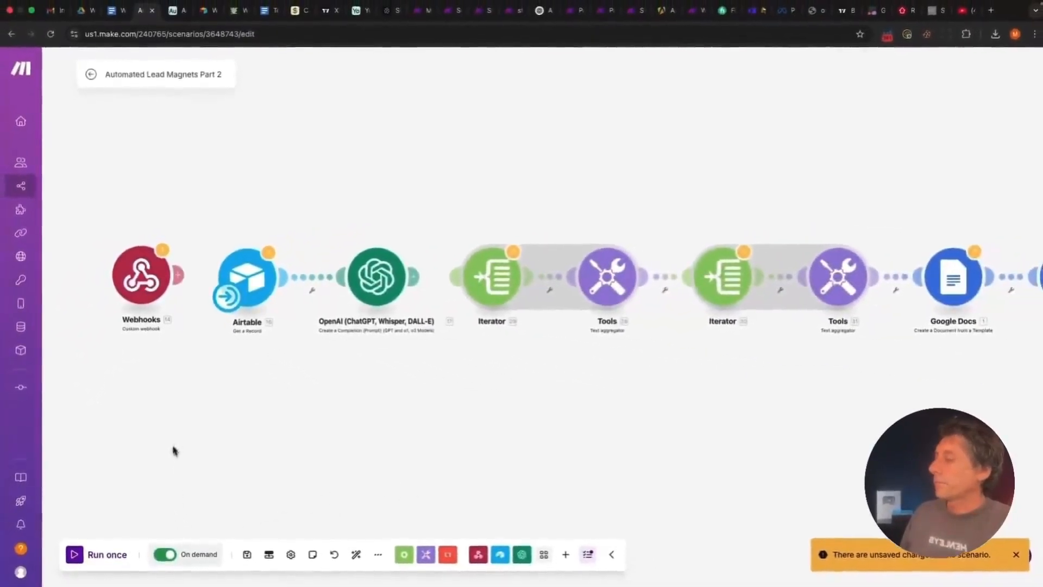
click(247, 554)
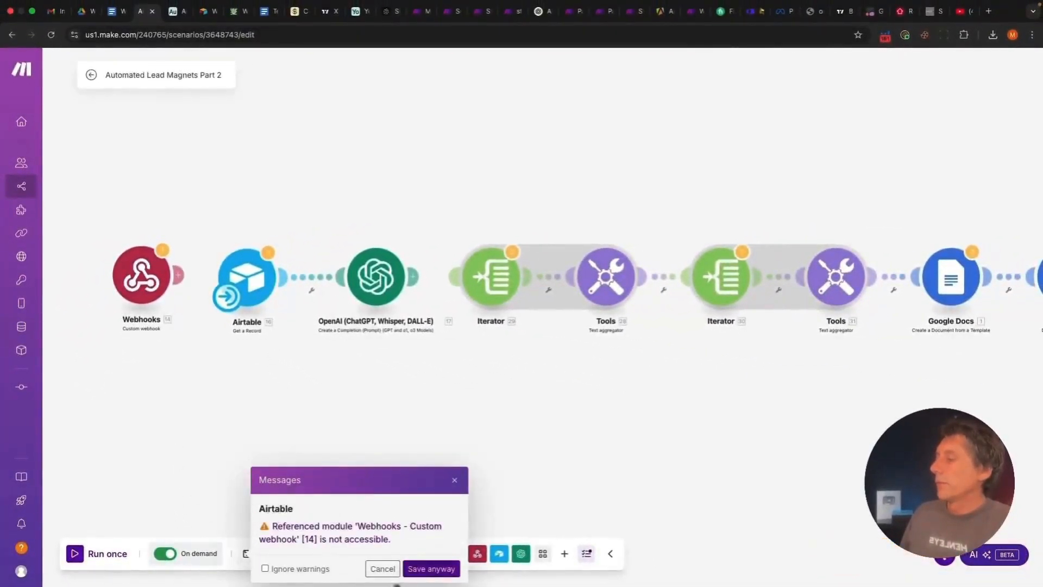
click(432, 568)
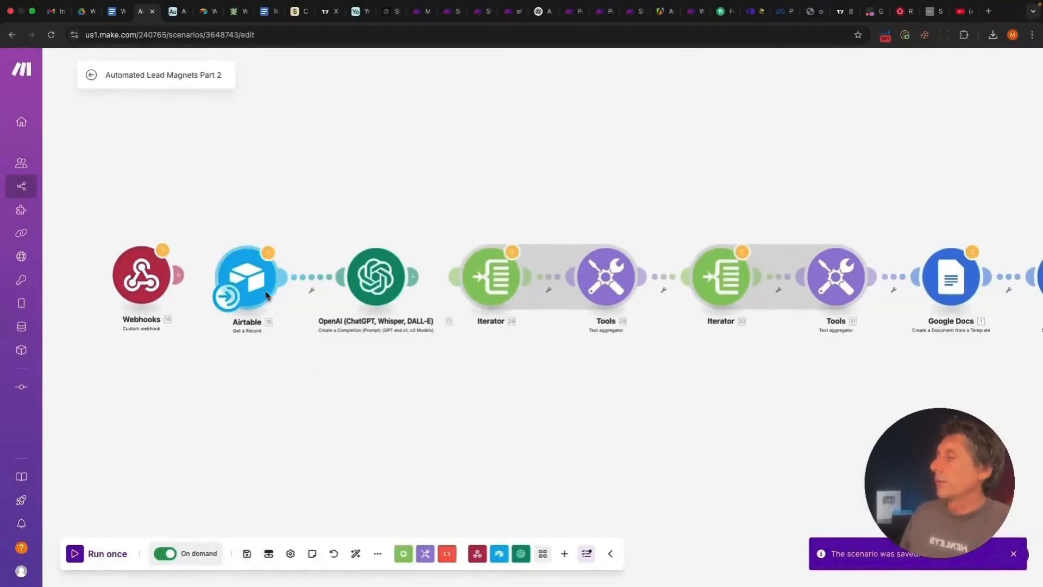
Copy the third lead's full recordId from the Airtable leads table
click(175, 13)
click(677, 183)
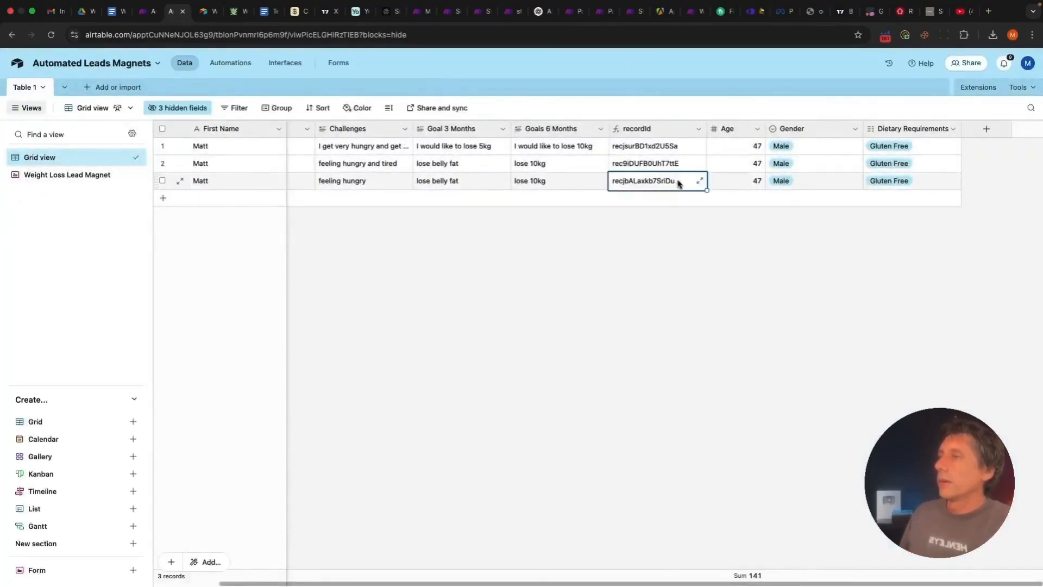
click(677, 183)
double_click(738, 152)
key(super+c)
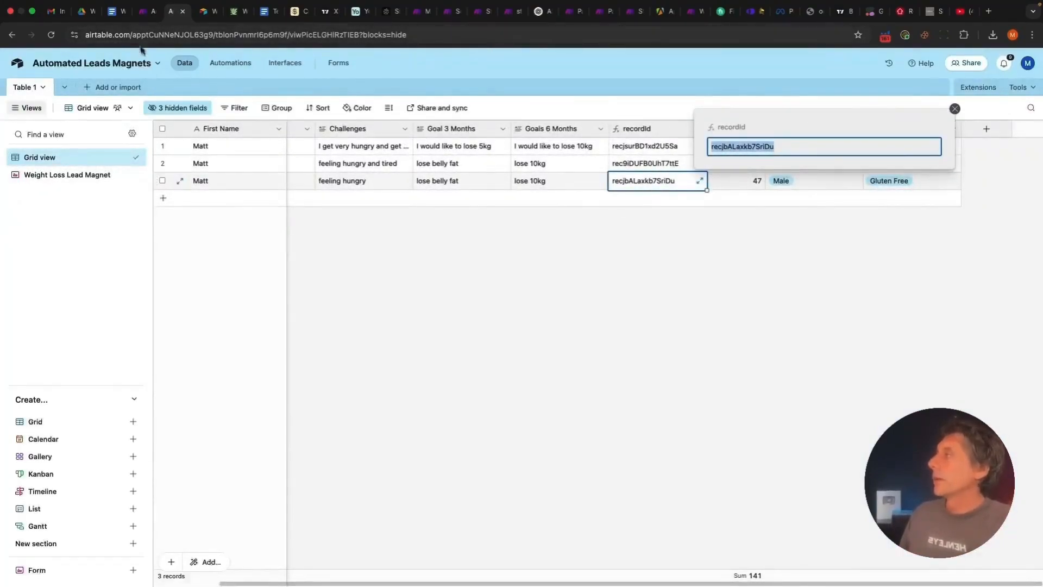
click(145, 13)
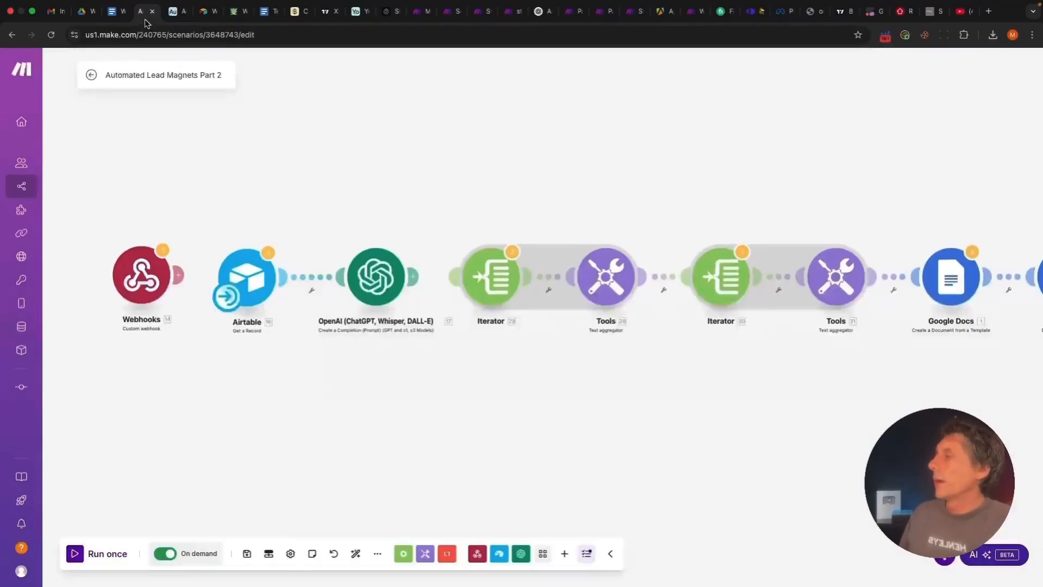
Test-run only the Airtable module and dismiss the resulting error
right_click(242, 274)
click(271, 298)
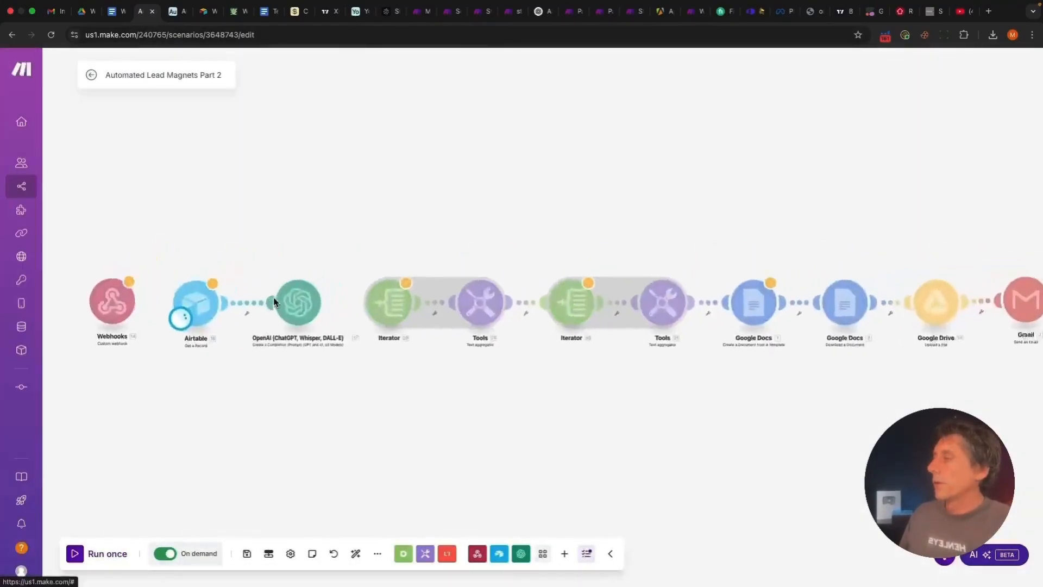
click(464, 140)
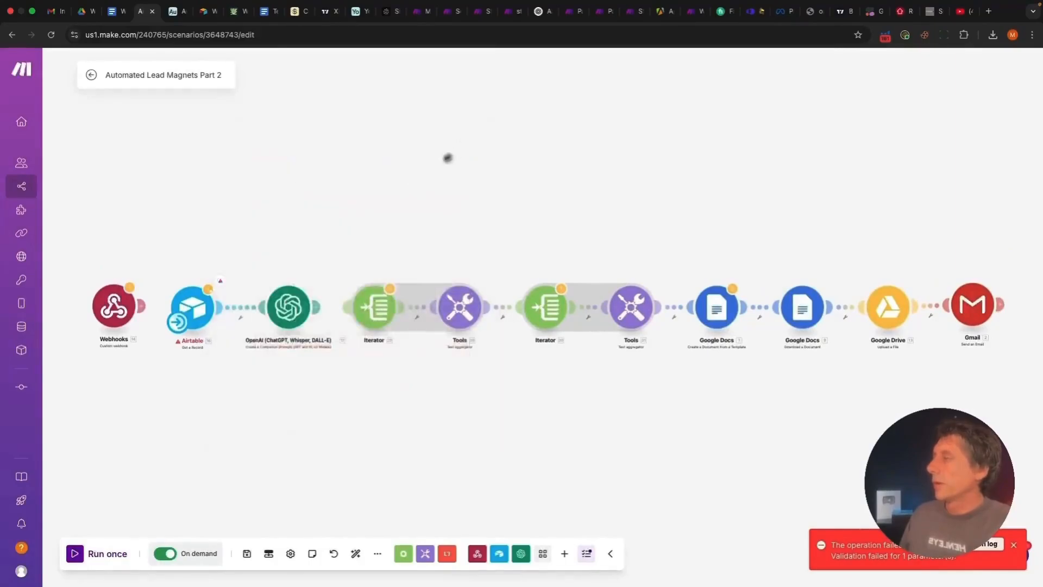
Replace the Record ID mapping 14.recordId with the pasted third-lead record ID and save
click(206, 304)
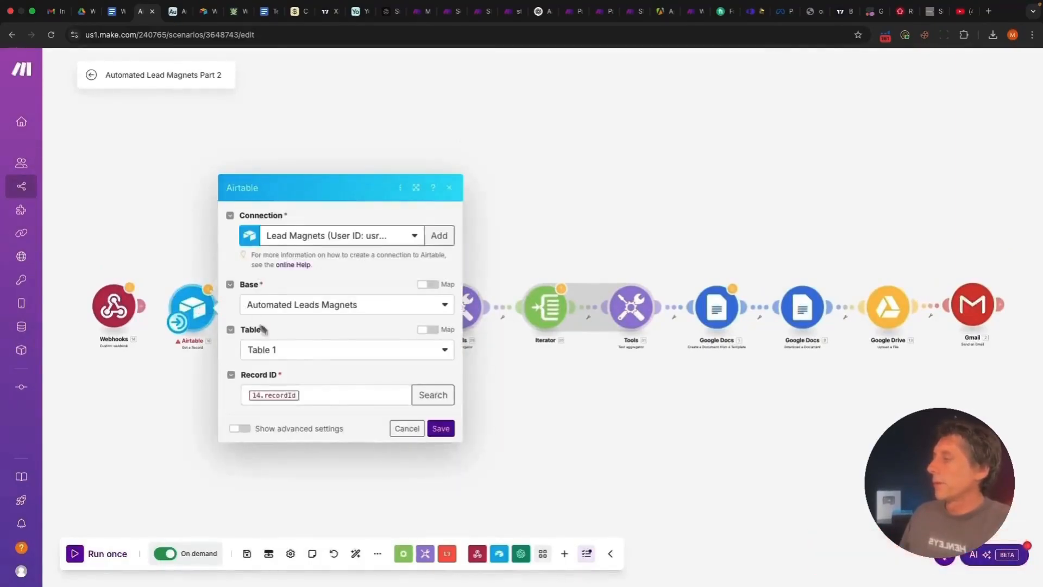
click(319, 400)
key(BackSpace)
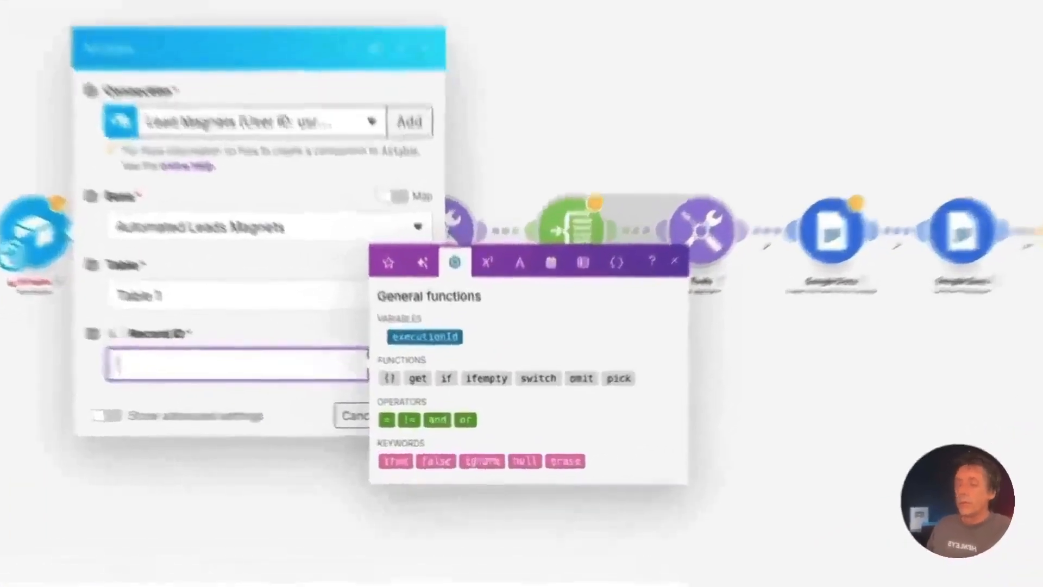
key(super+v)
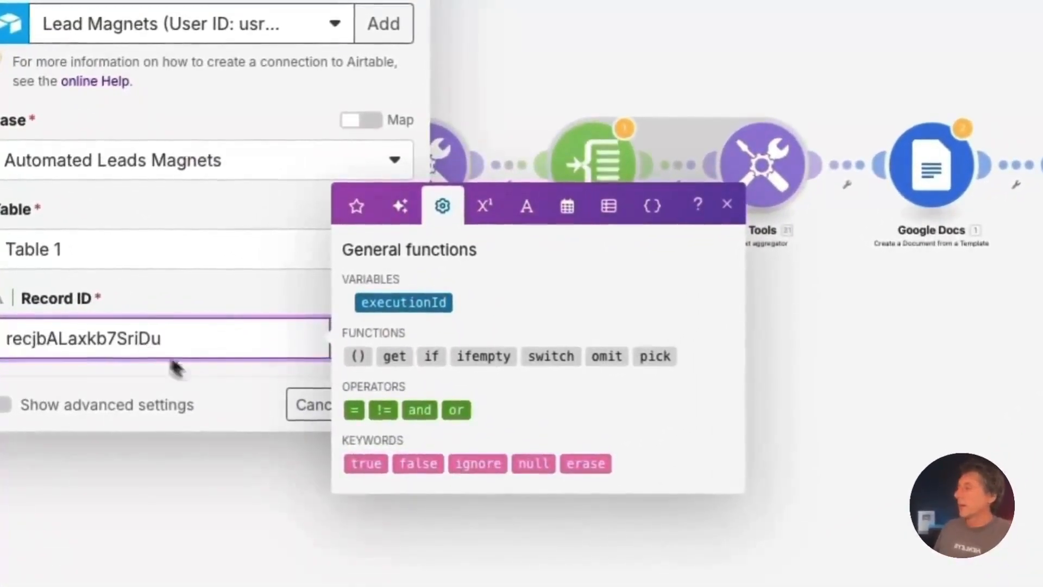
click(256, 405)
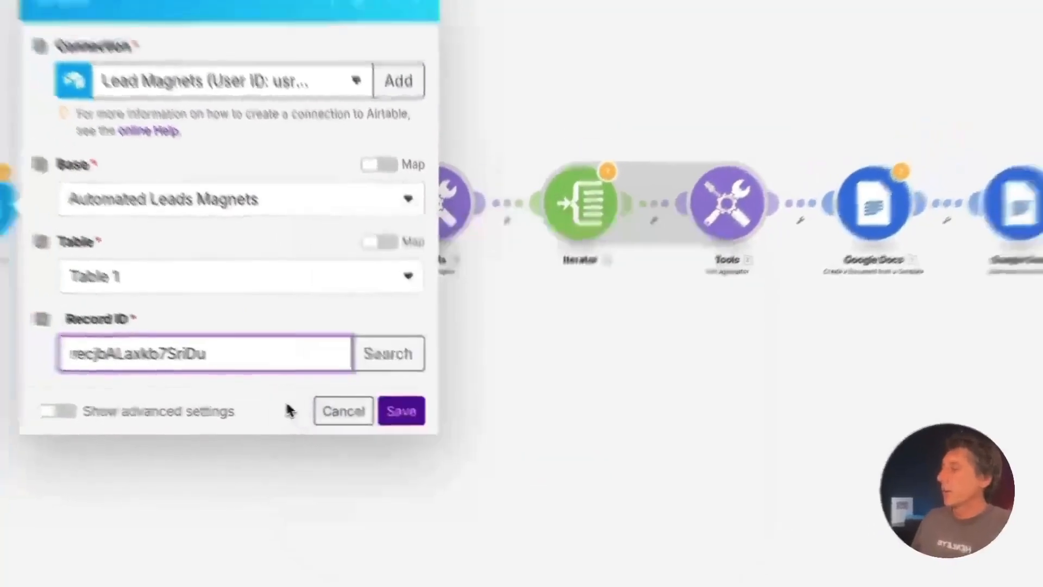
click(388, 405)
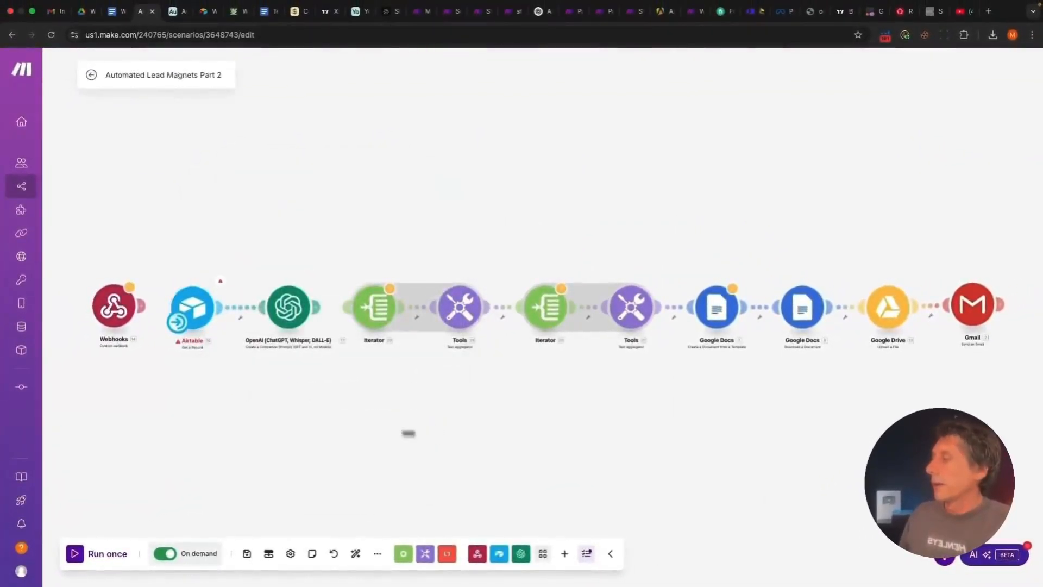
Run the whole scenario once and expand the OpenAI module's Result output
click(103, 554)
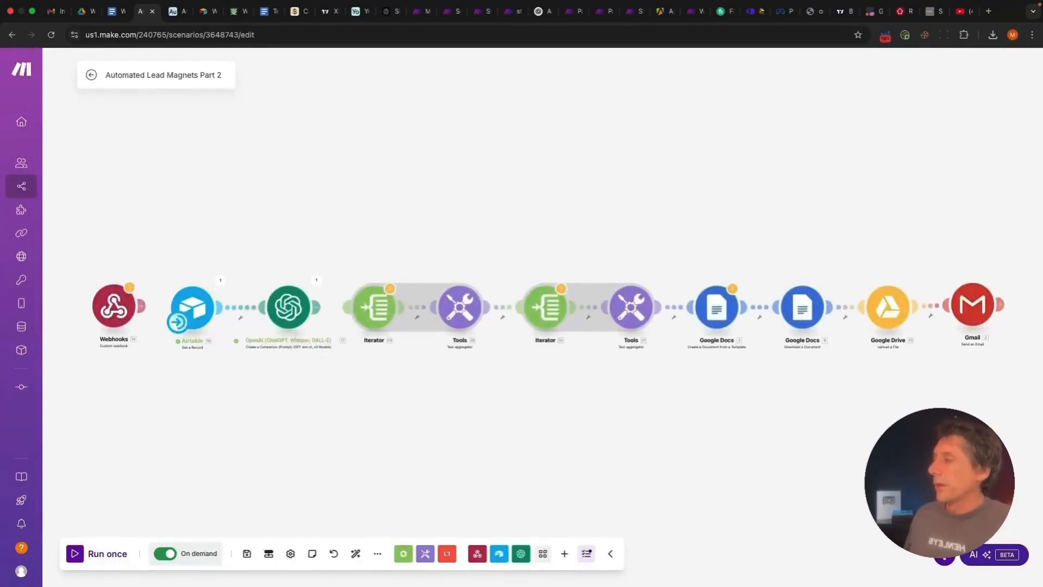
click(317, 279)
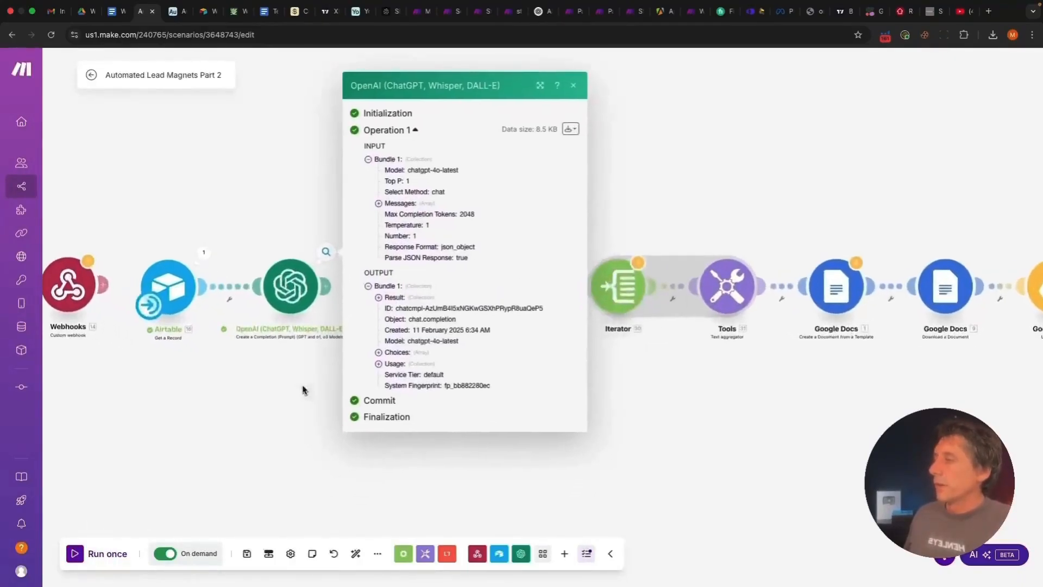
click(320, 386)
click(326, 251)
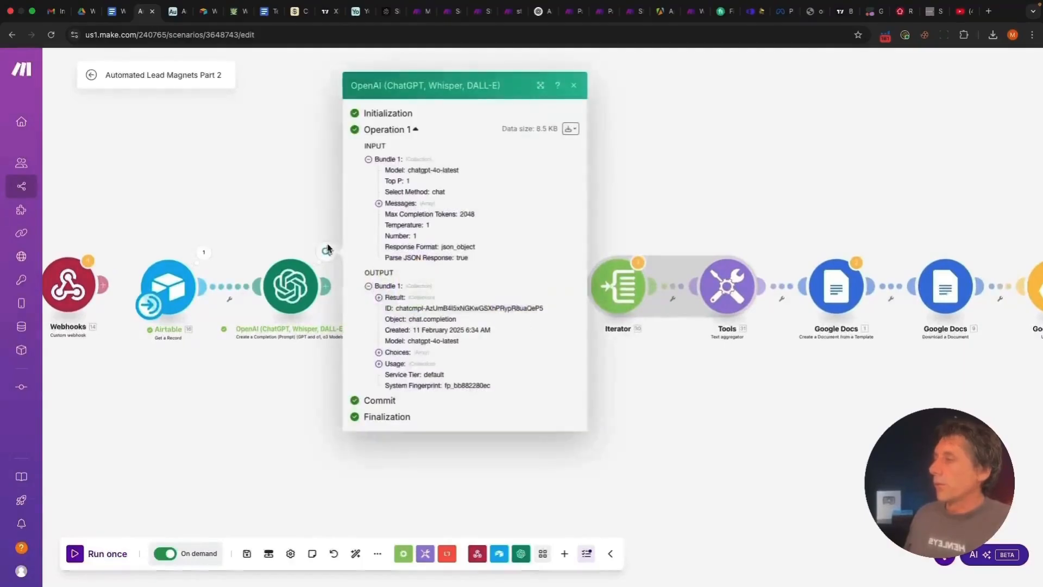
click(374, 295)
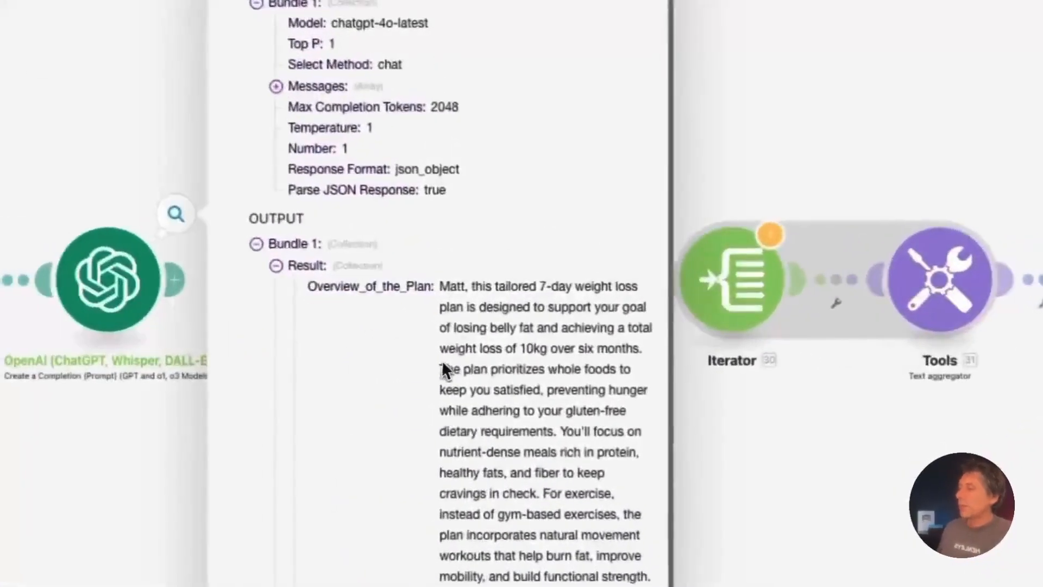
Highlight the overview's lead name, 10kg and belly-fat goals, and gluten-free dietary wording
scroll(457, 340, down, 3)
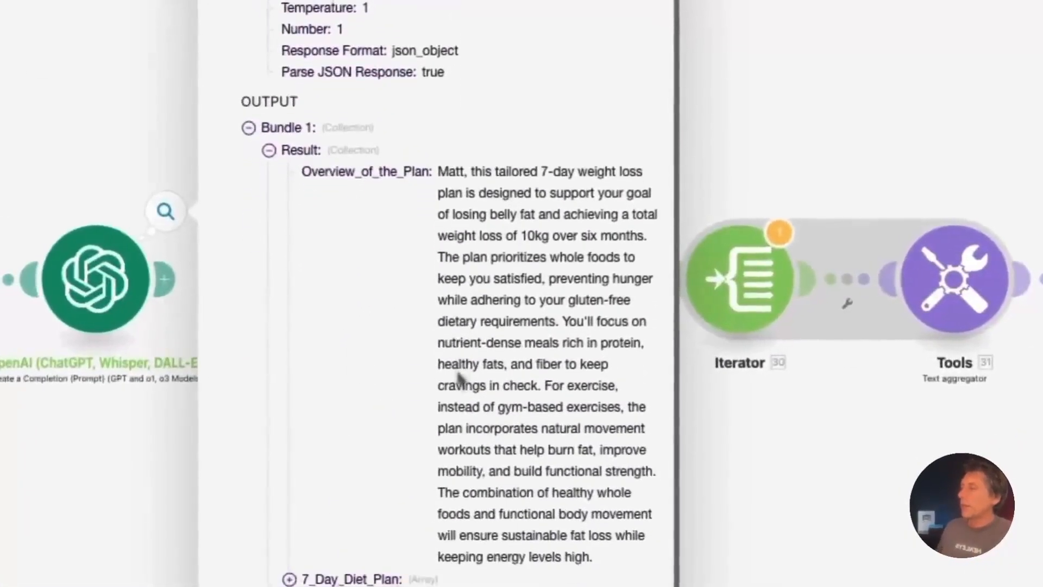
drag(441, 161, 607, 560)
click(580, 495)
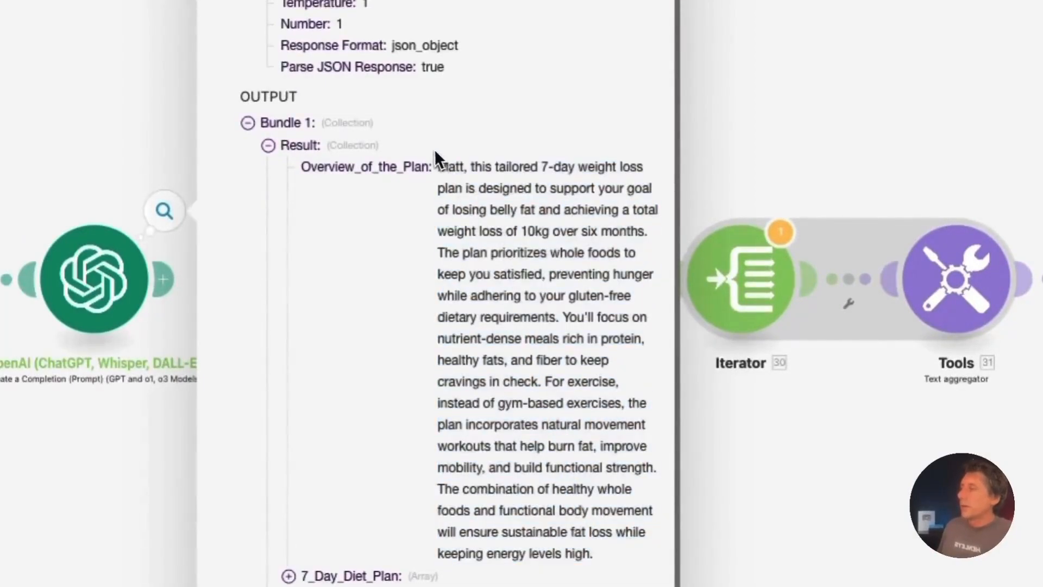
drag(439, 168, 467, 169)
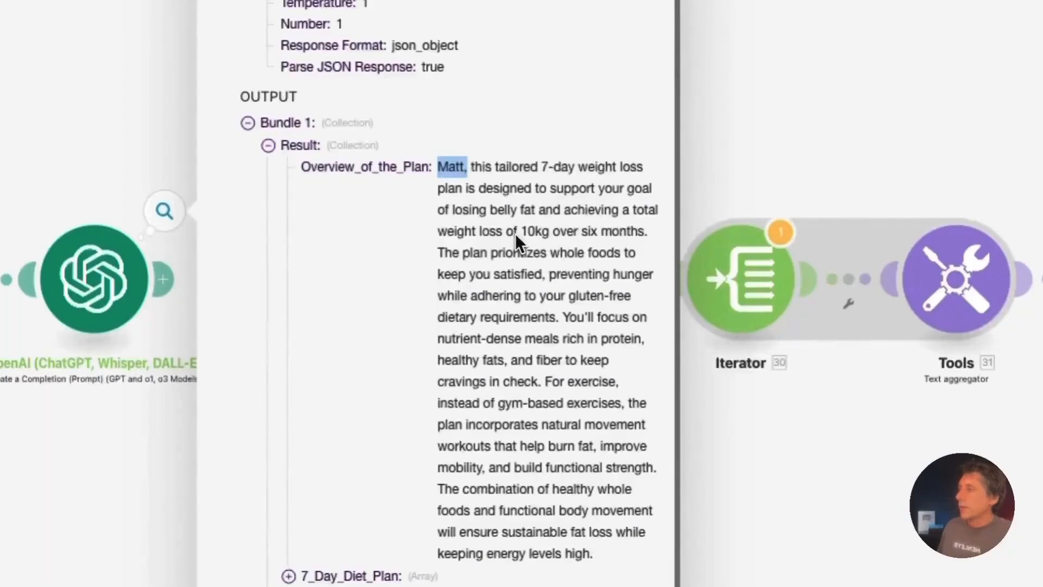
drag(521, 231, 524, 231)
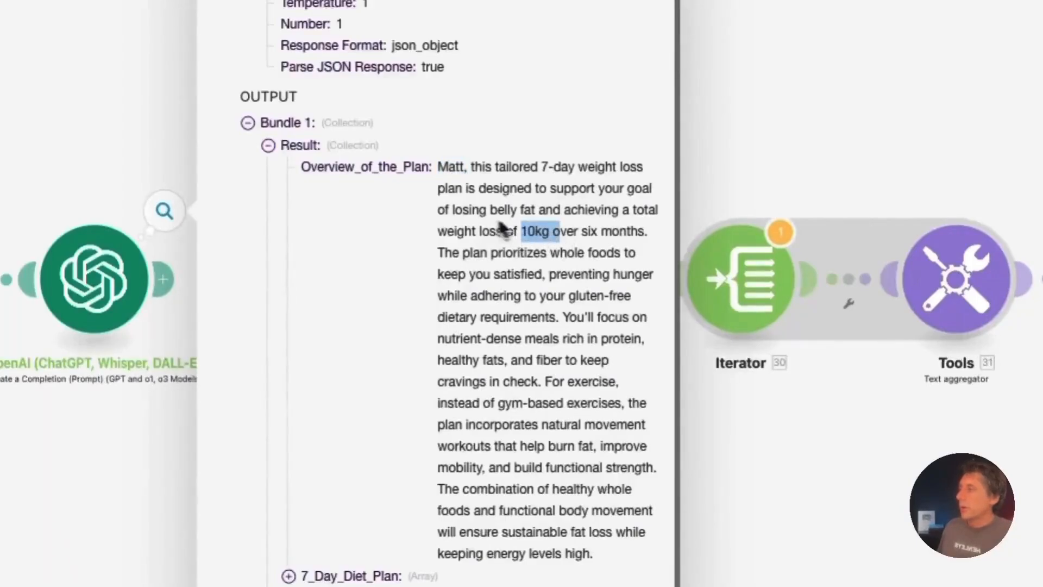
drag(454, 210, 566, 235)
click(517, 229)
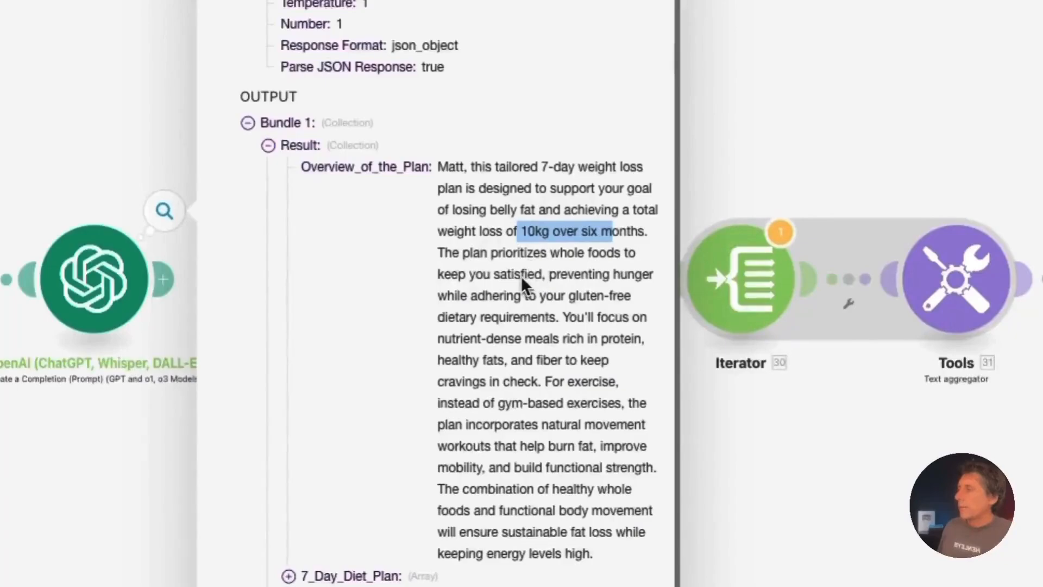
drag(549, 275, 656, 296)
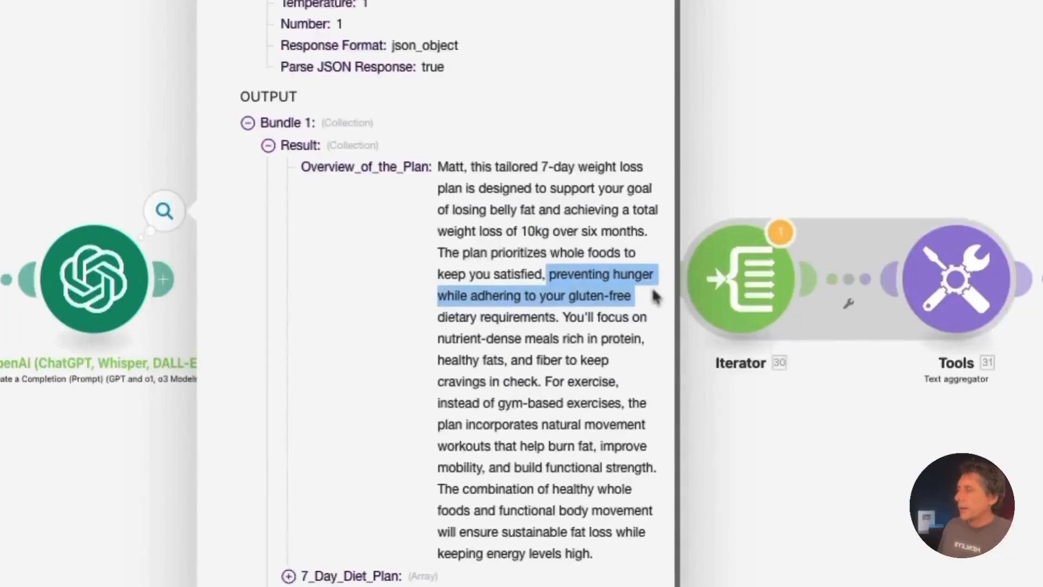
click(563, 297)
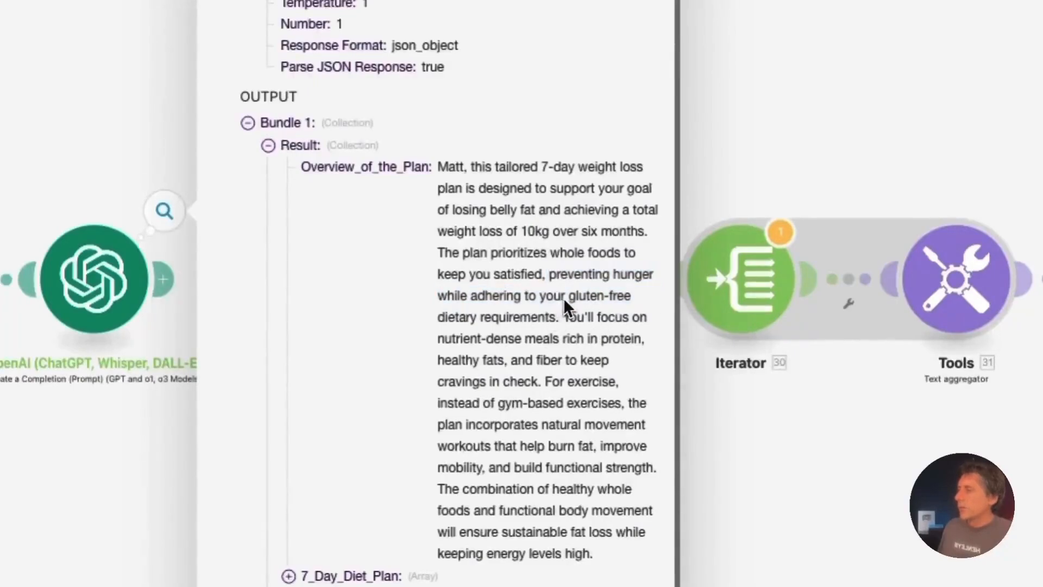
drag(503, 294, 553, 360)
click(552, 361)
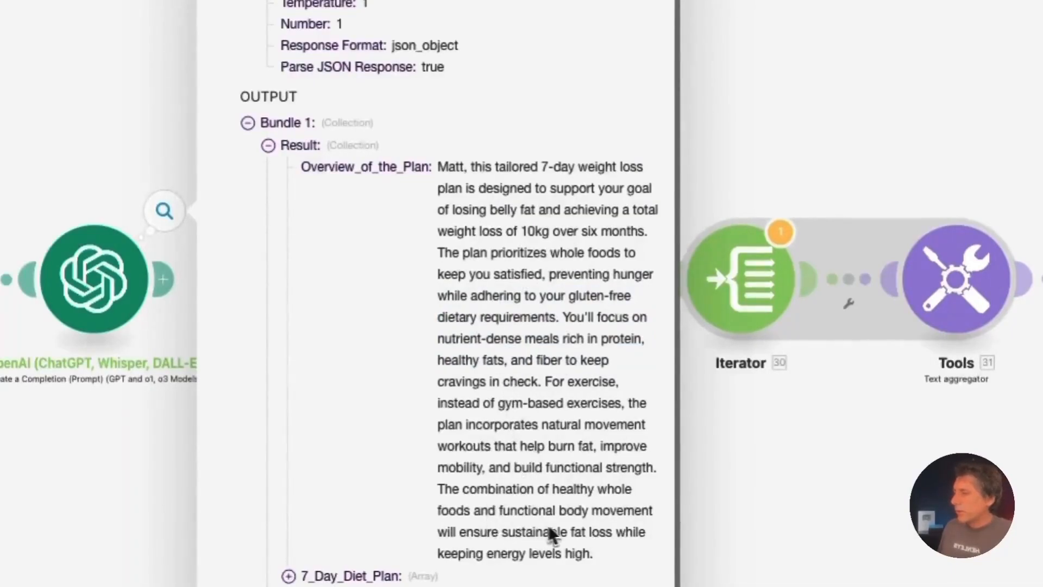
triple_click(594, 550)
click(530, 376)
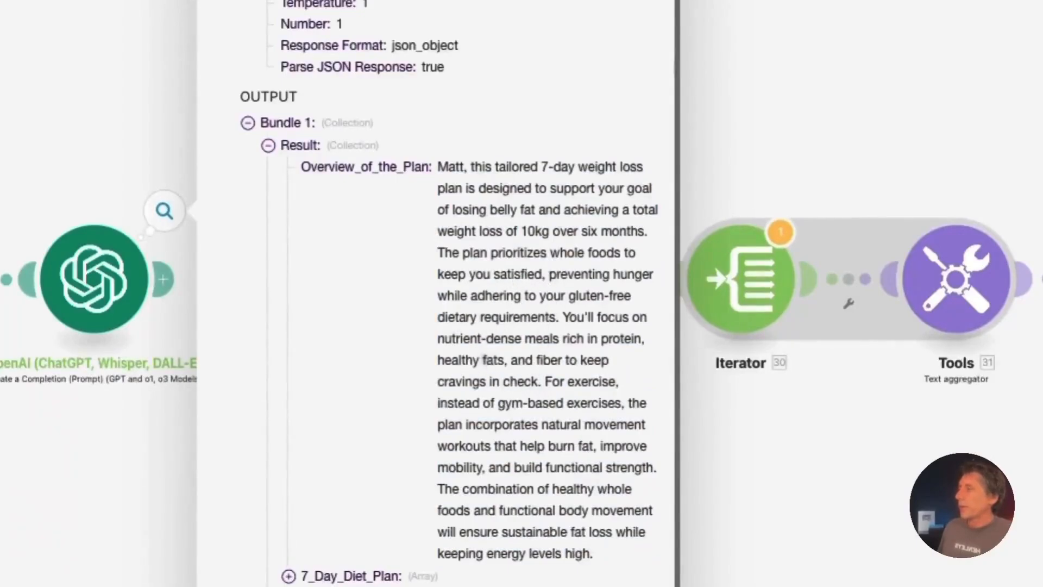
click(289, 576)
Expand the Day 1 and Day 2 meals and the Day 2 workout, then close the output panel
scroll(380, 551, down, 3)
click(308, 440)
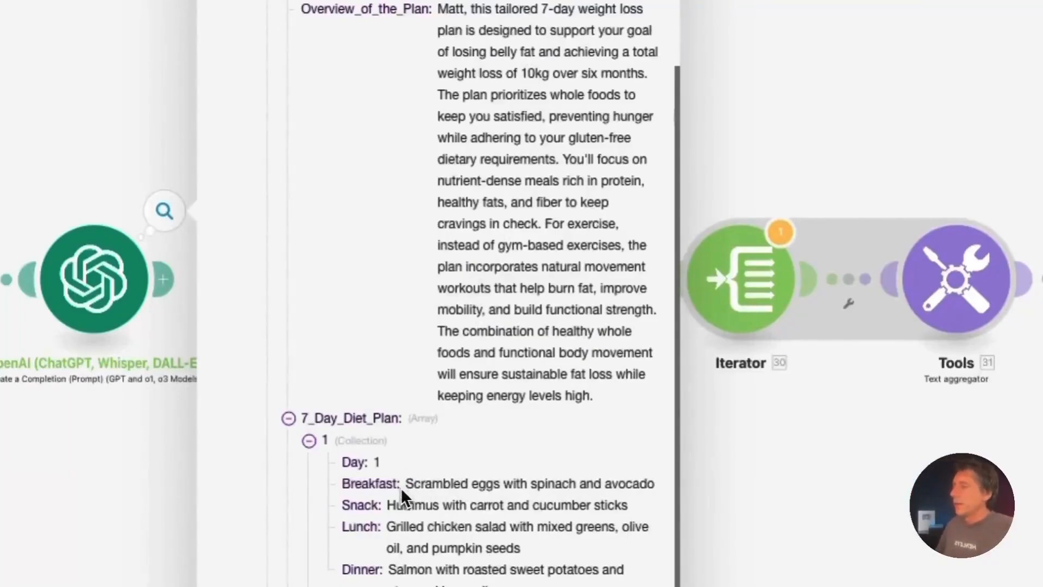
scroll(415, 568, down, 3)
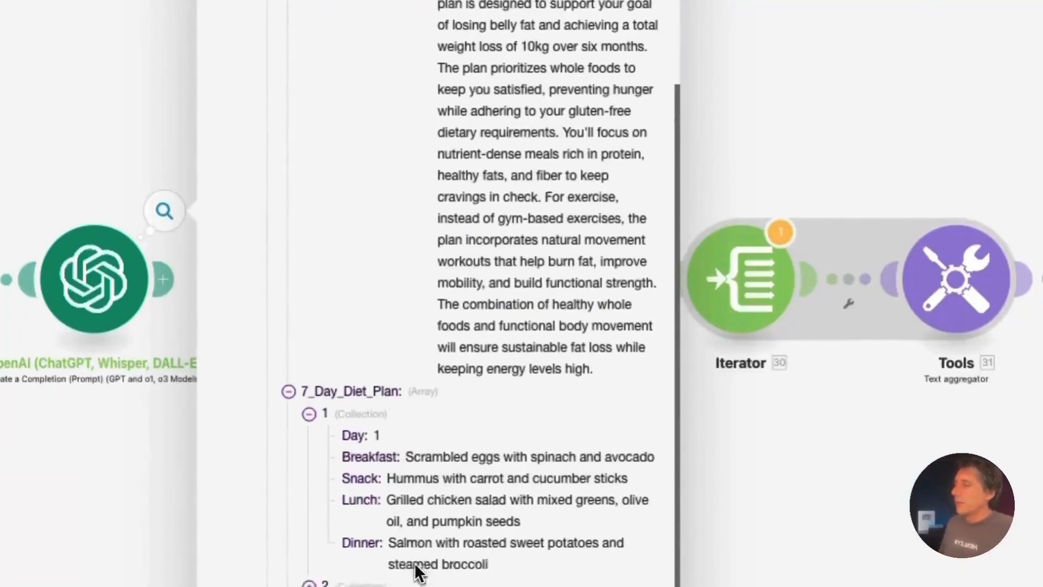
click(318, 461)
scroll(512, 542, down, 3)
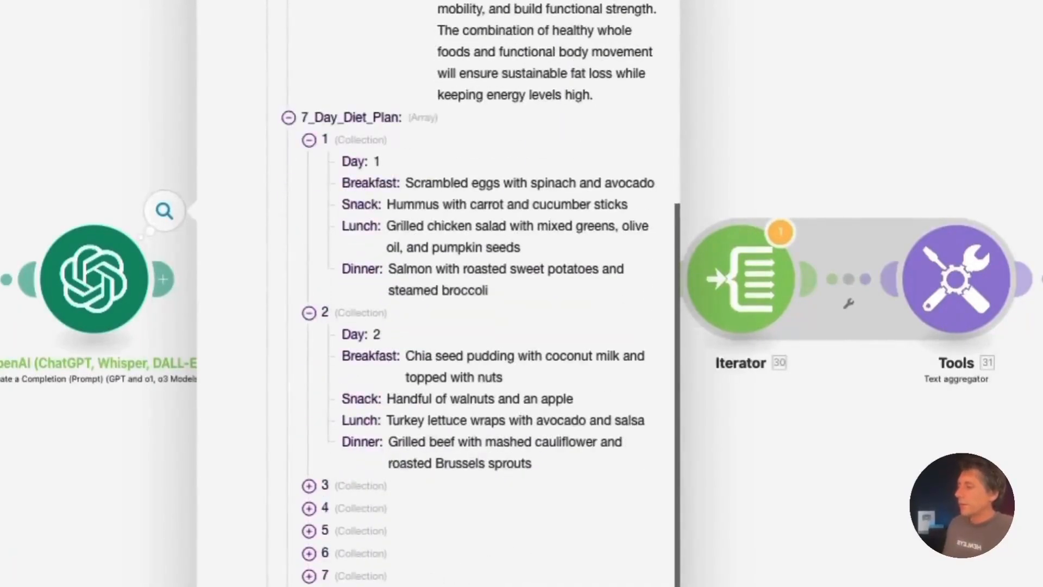
scroll(481, 293, down, 5)
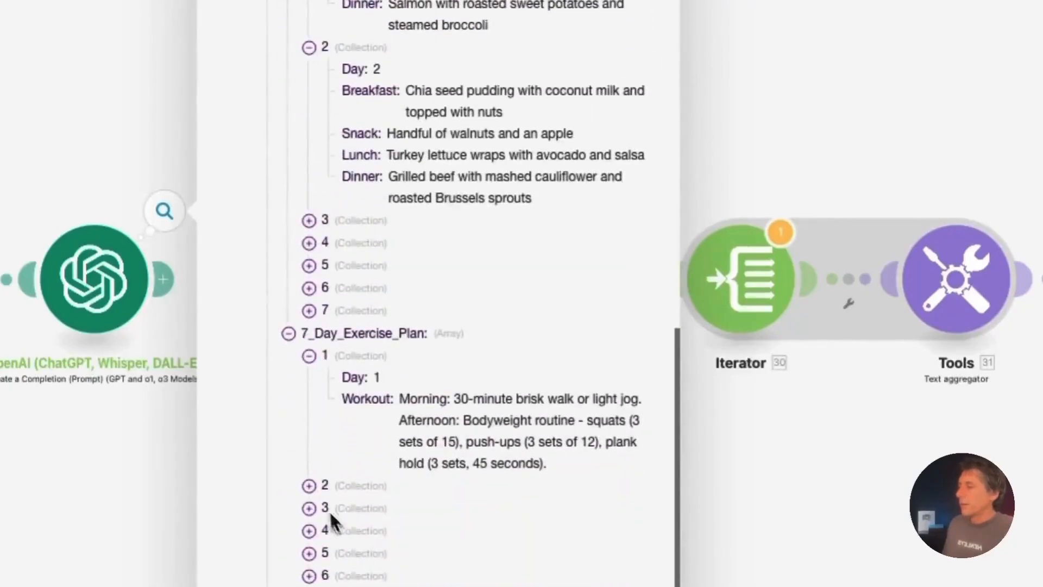
click(310, 485)
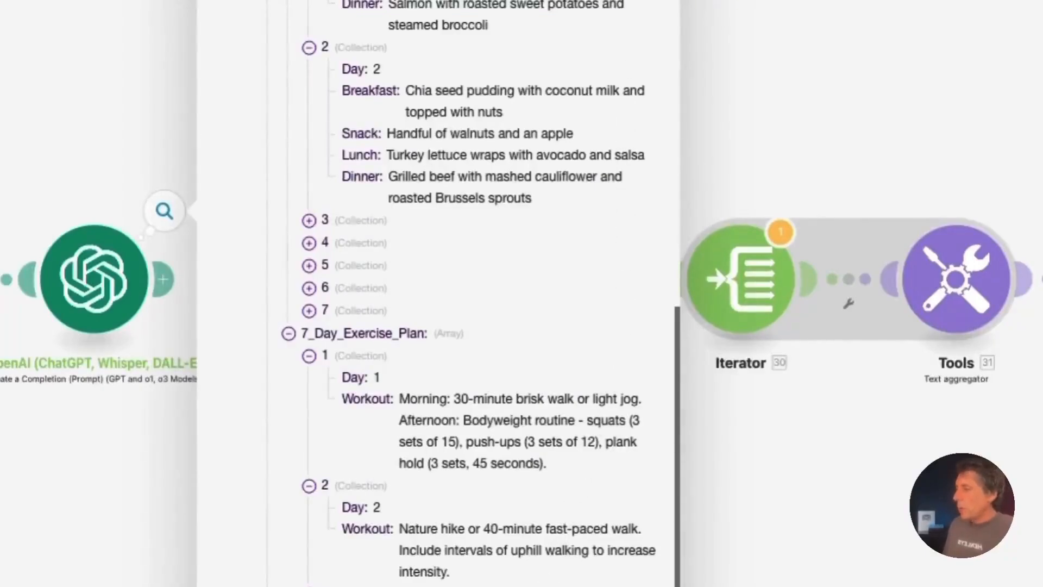
click(659, 3)
drag(74, 583, 397, 576)
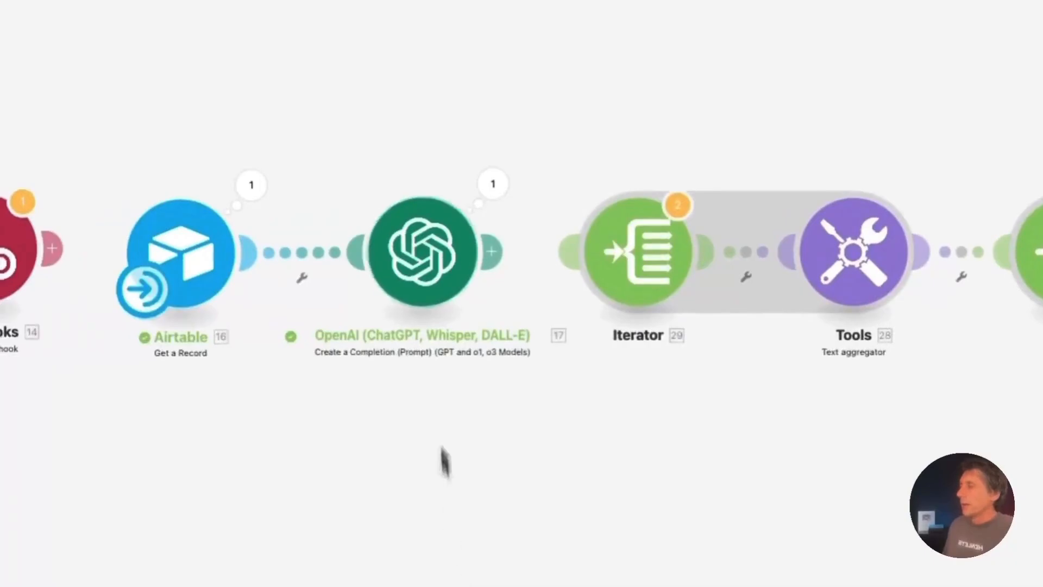
Keep the OpenAI module's Response Format as JSON Object and save the settings
click(426, 270)
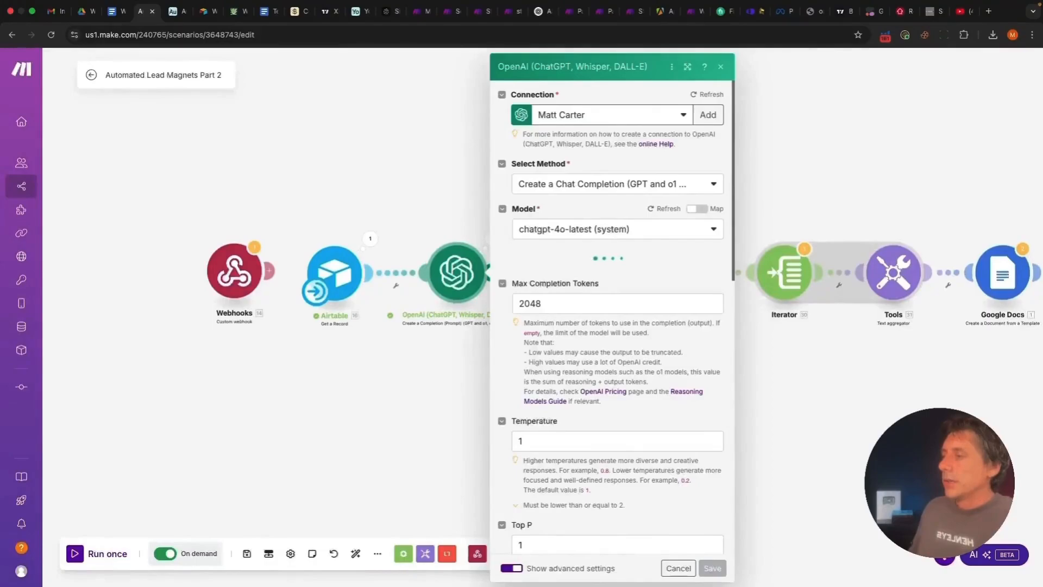
scroll(608, 315, down, 3)
scroll(608, 315, down, 5)
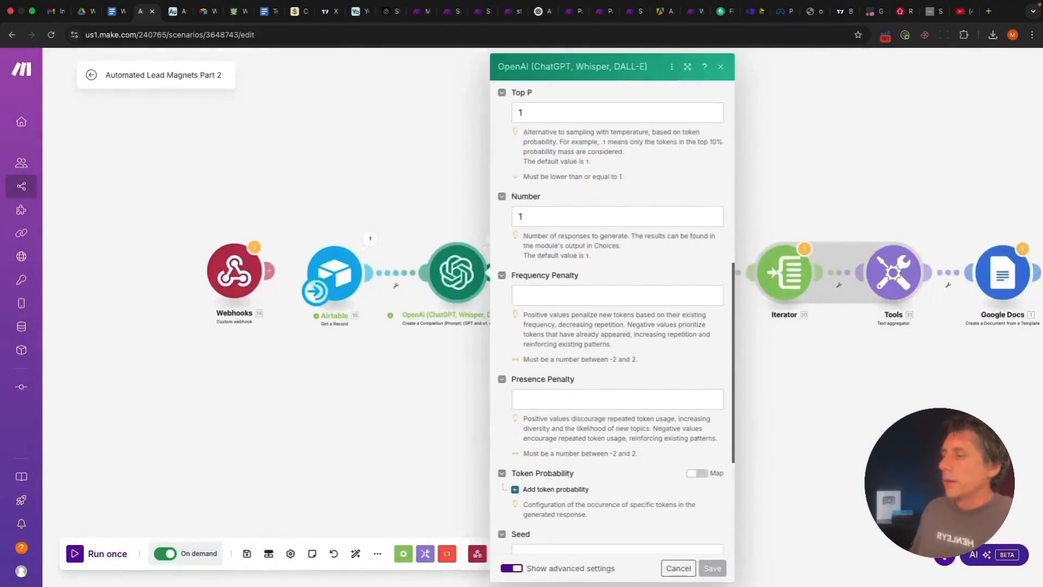
scroll(517, 374, up, 10)
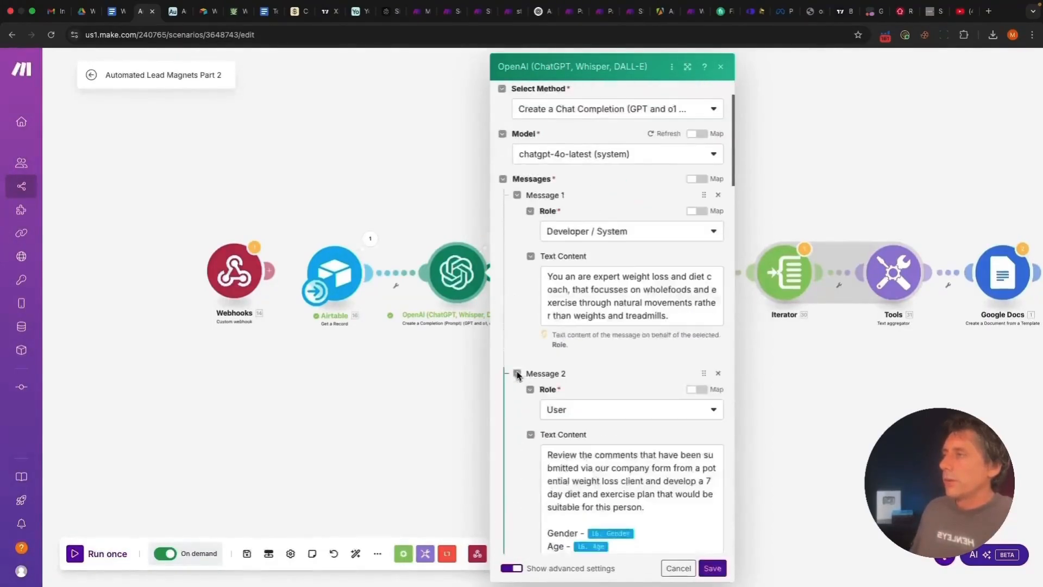
scroll(516, 374, down, 15)
scroll(516, 373, down, 8)
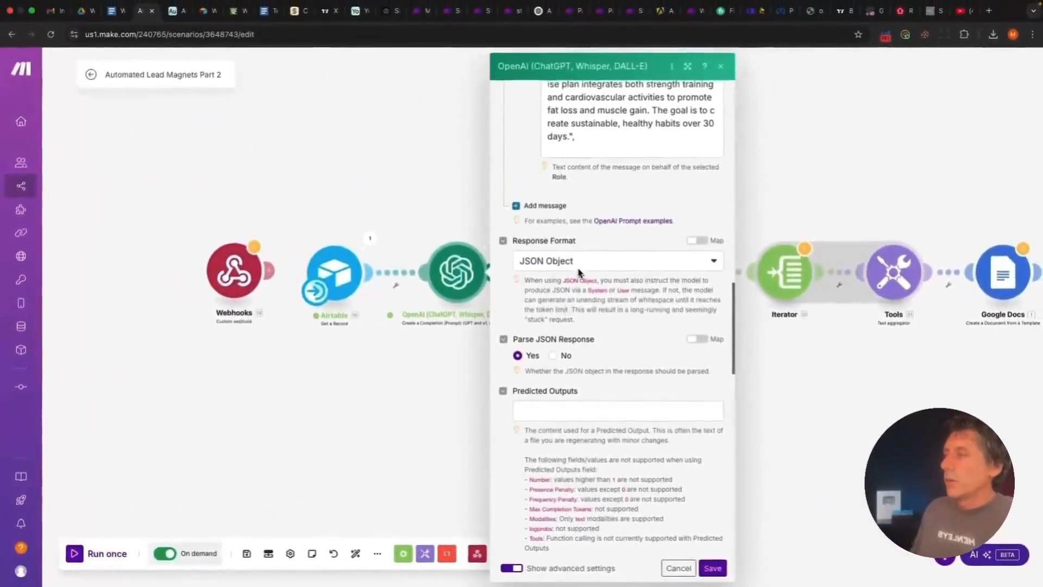
click(576, 266)
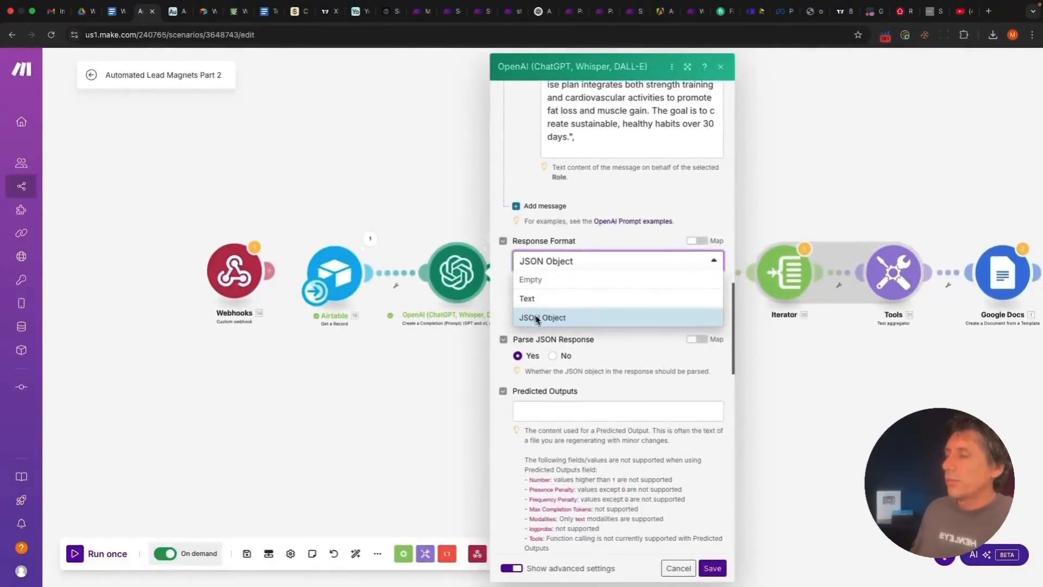
click(503, 364)
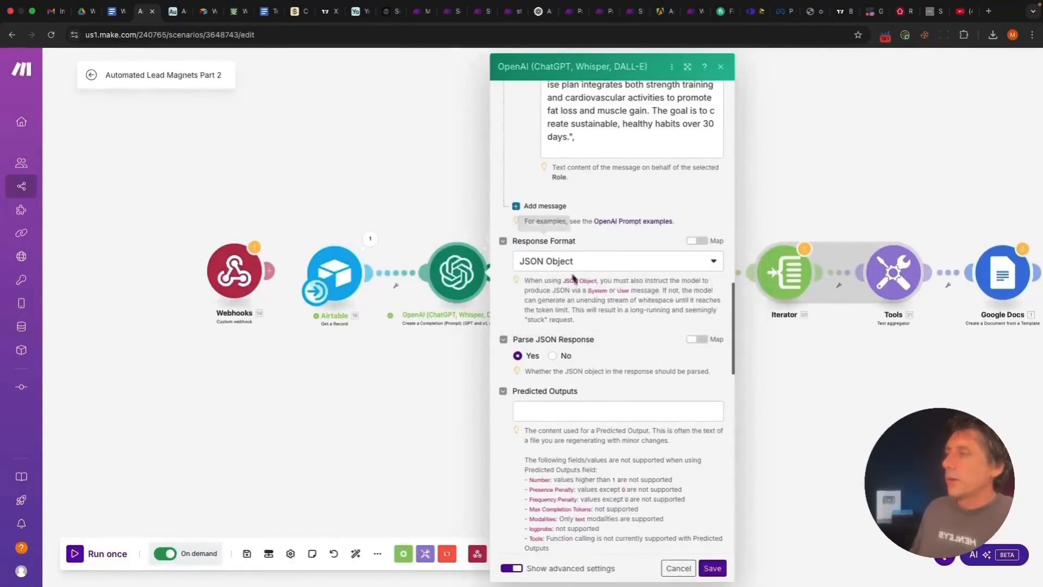
click(712, 567)
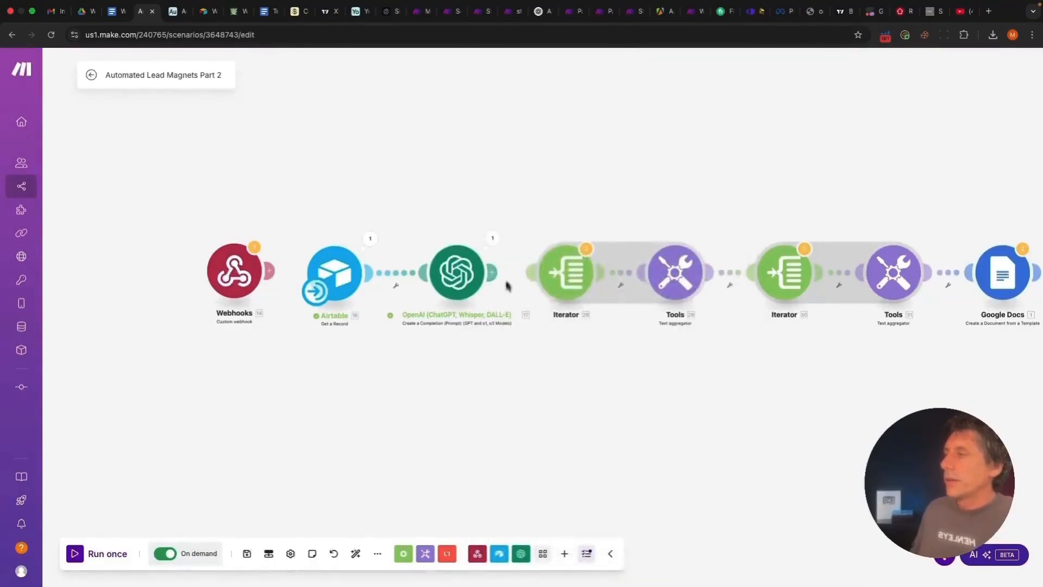
Reopen the OpenAI run output, expand Result and 7_Day_Diet_Plan, then close it
click(494, 240)
click(545, 283)
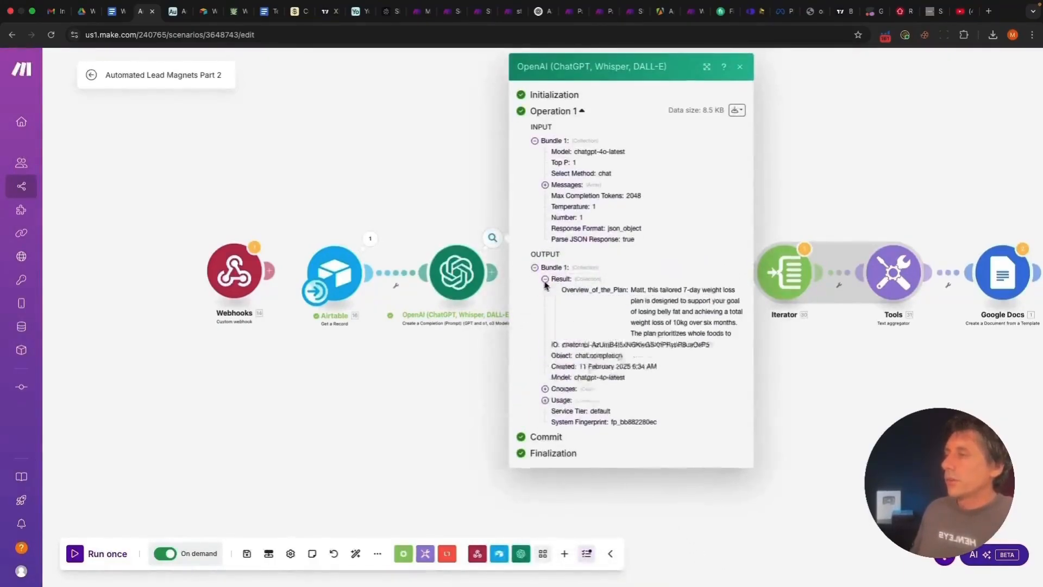
click(555, 497)
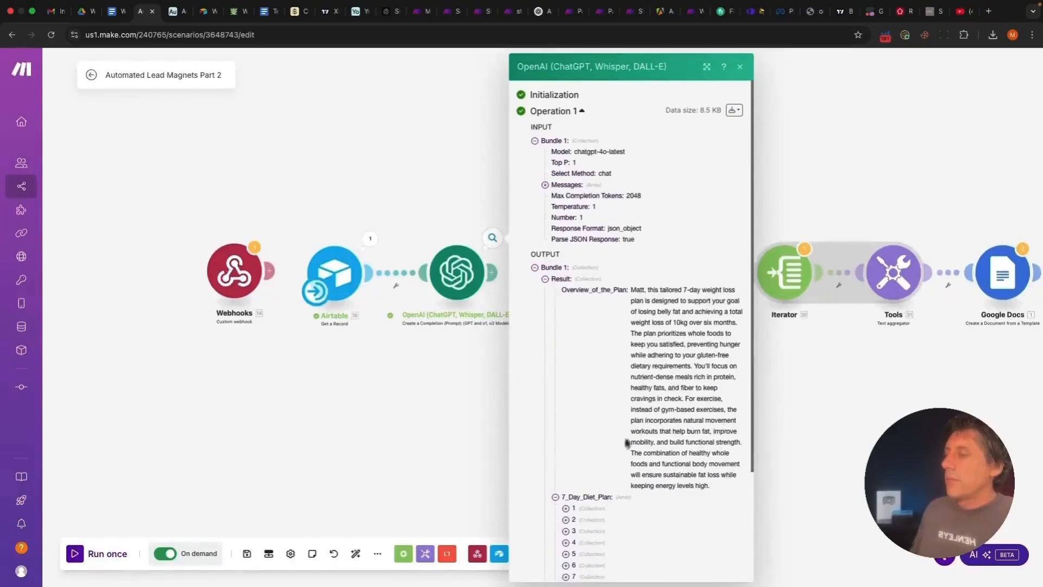
scroll(636, 429, down, 3)
click(740, 67)
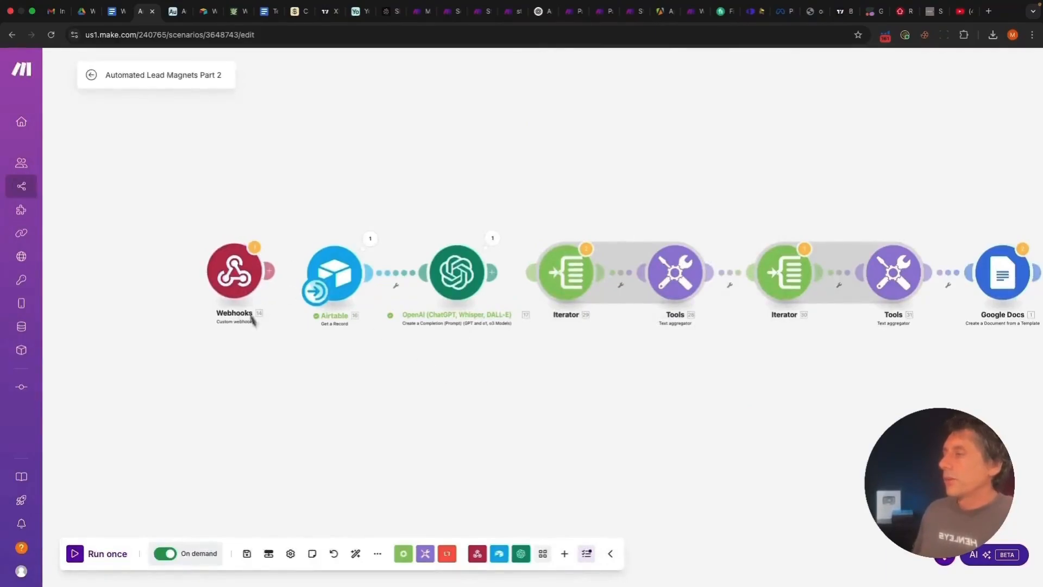
scroll(315, 390, up, 1)
scroll(372, 389, right, 3)
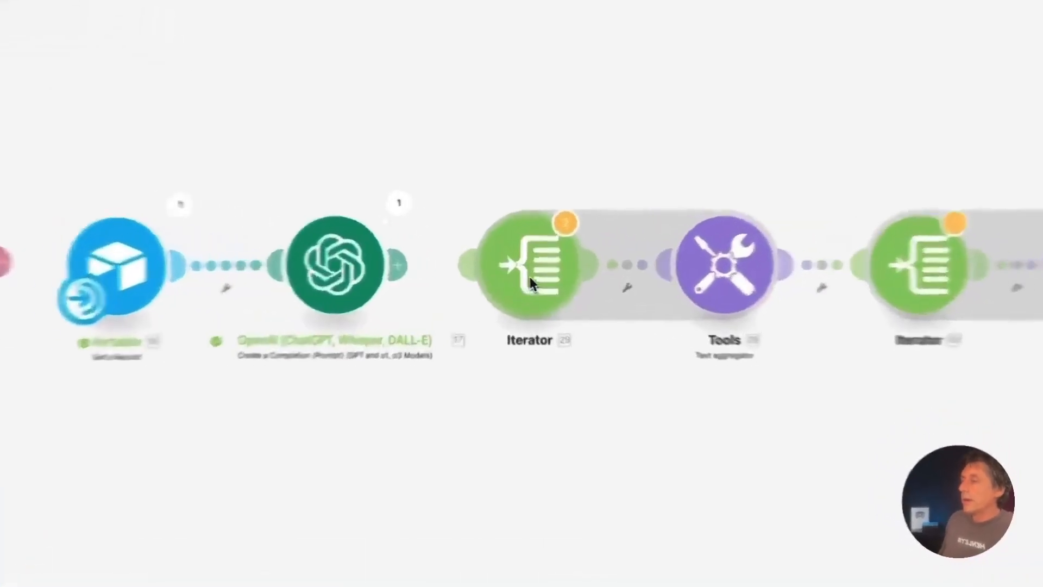
click(529, 276)
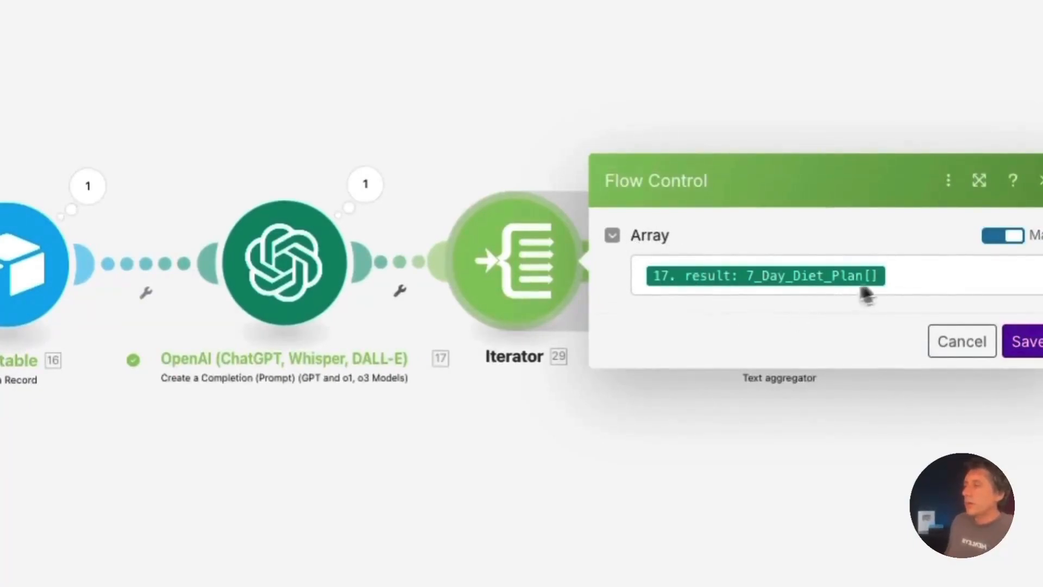
click(923, 283)
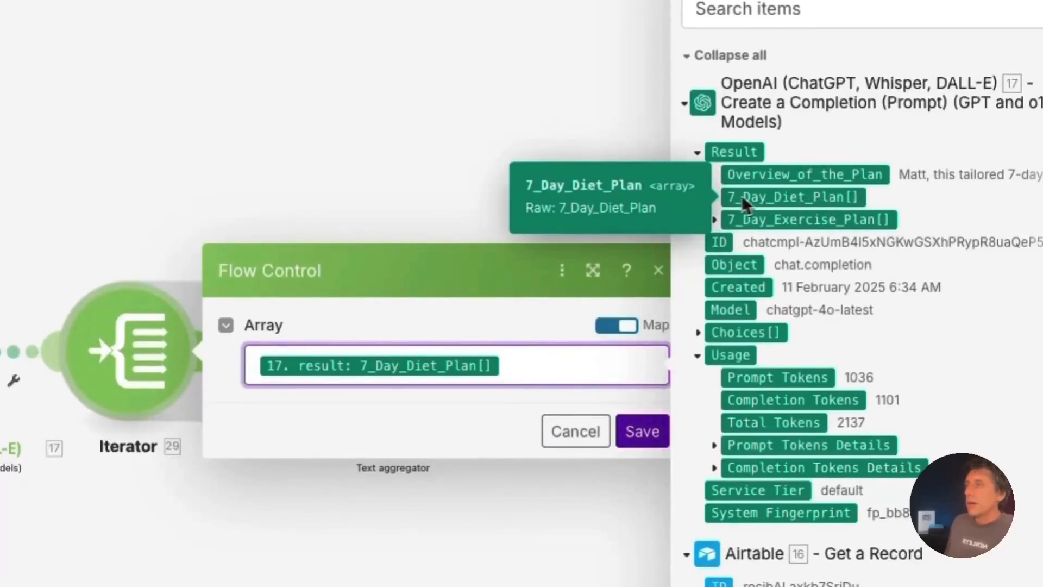
click(714, 199)
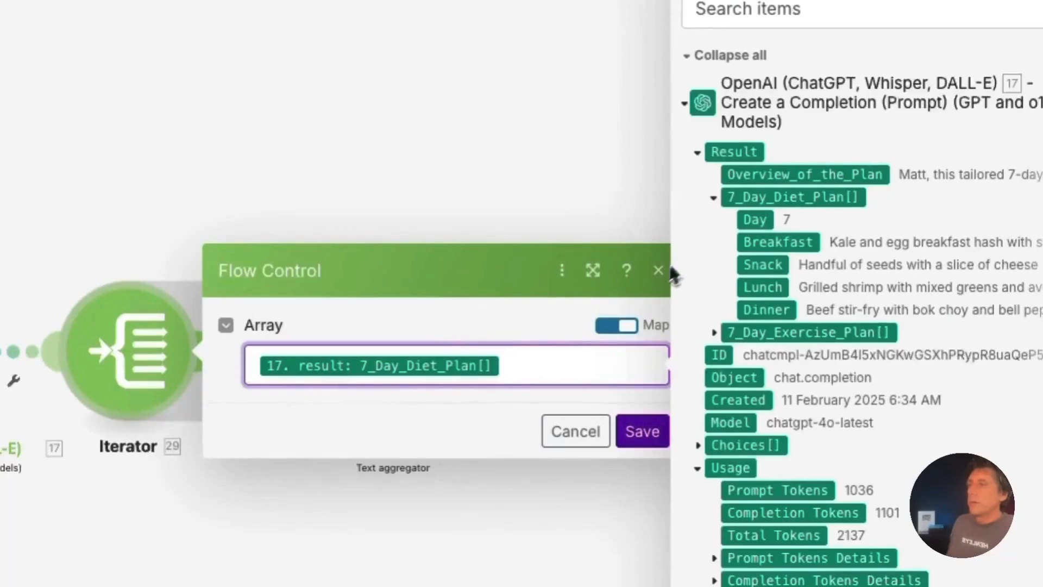
click(642, 430)
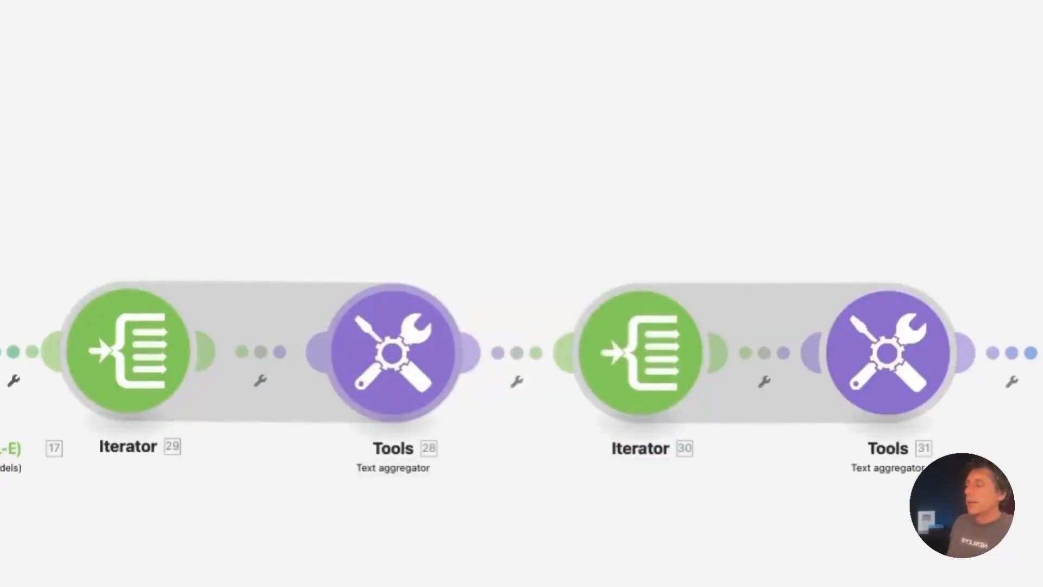
Keep Iterator [29] as the source module of the Tools 28 text aggregator
click(393, 352)
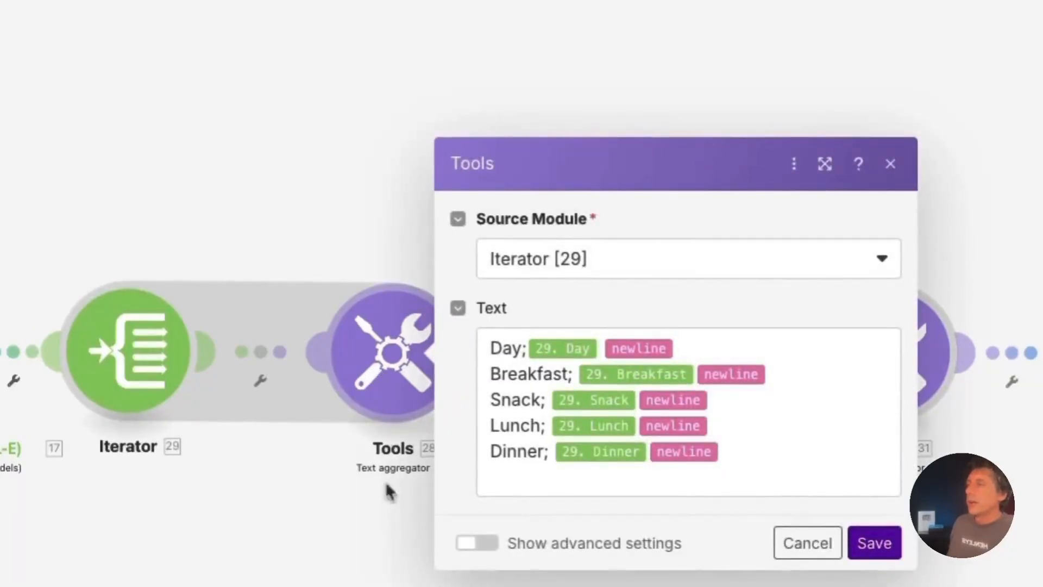
click(655, 249)
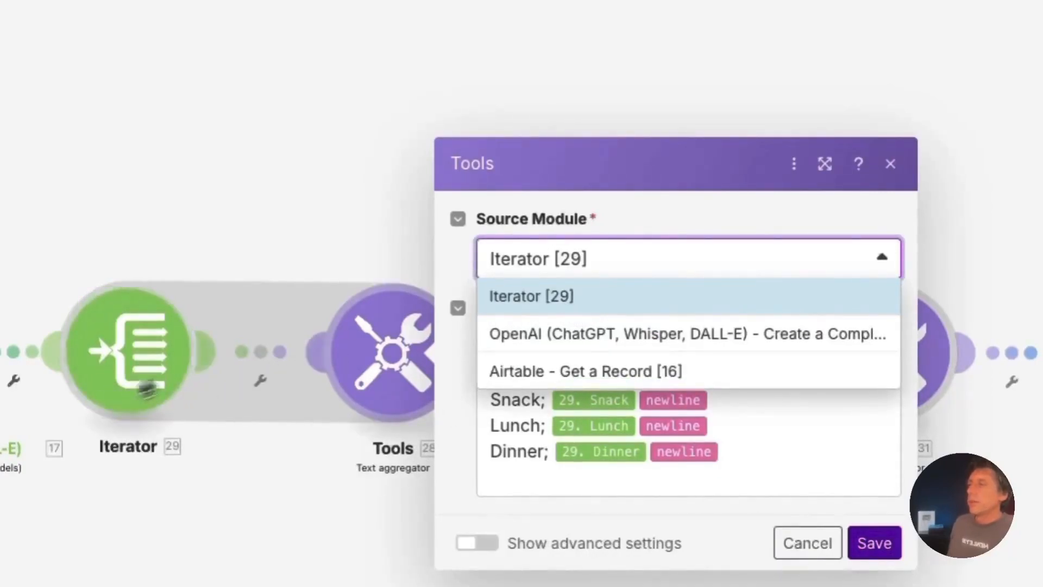
click(484, 422)
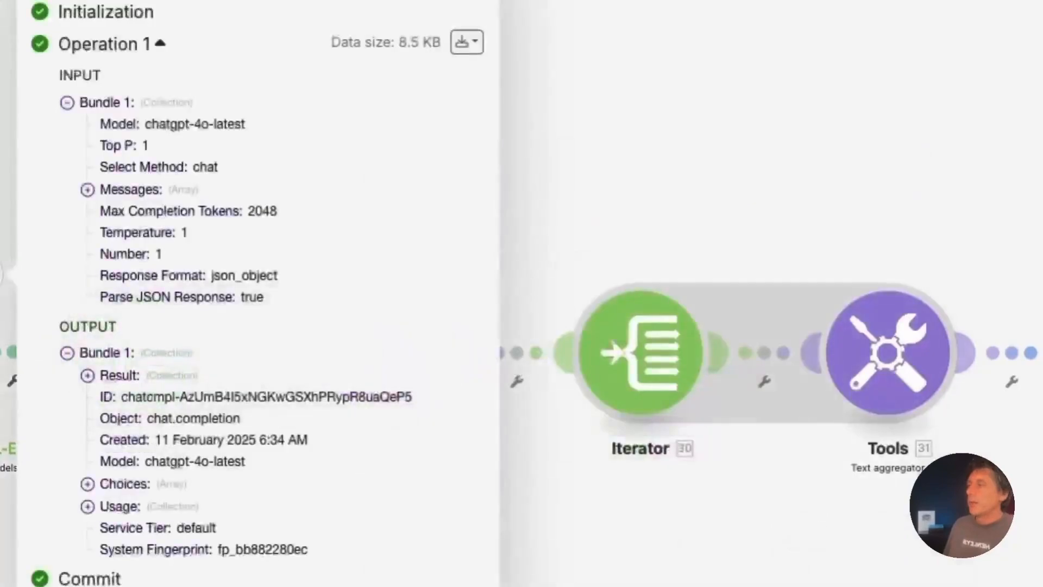
Inspect item 1's meals under 7_Day_Diet_Plan in the OpenAI Result output, then close it
click(87, 375)
scroll(86, 376, down, 2)
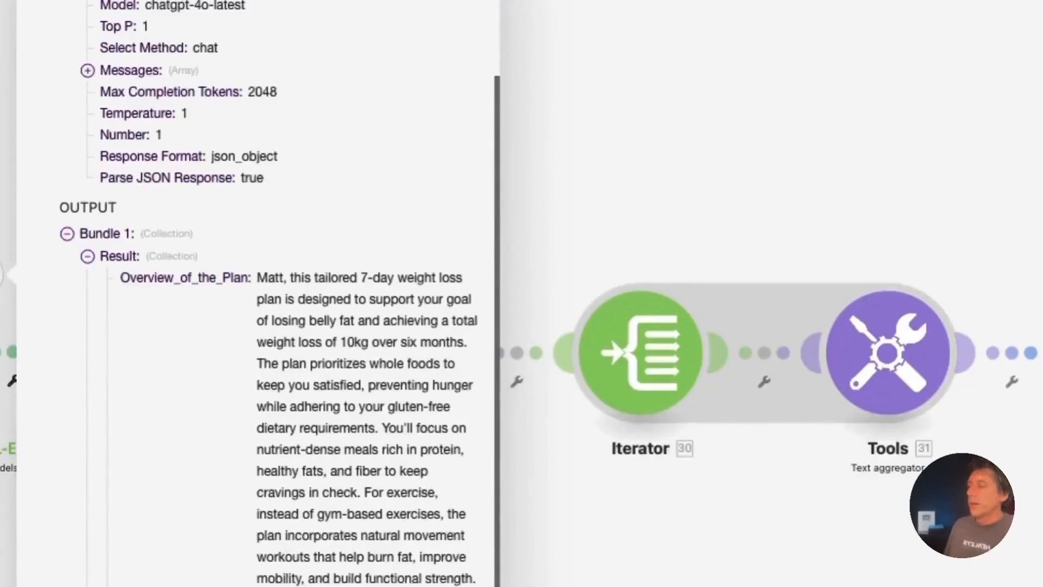
scroll(255, 293, down, 5)
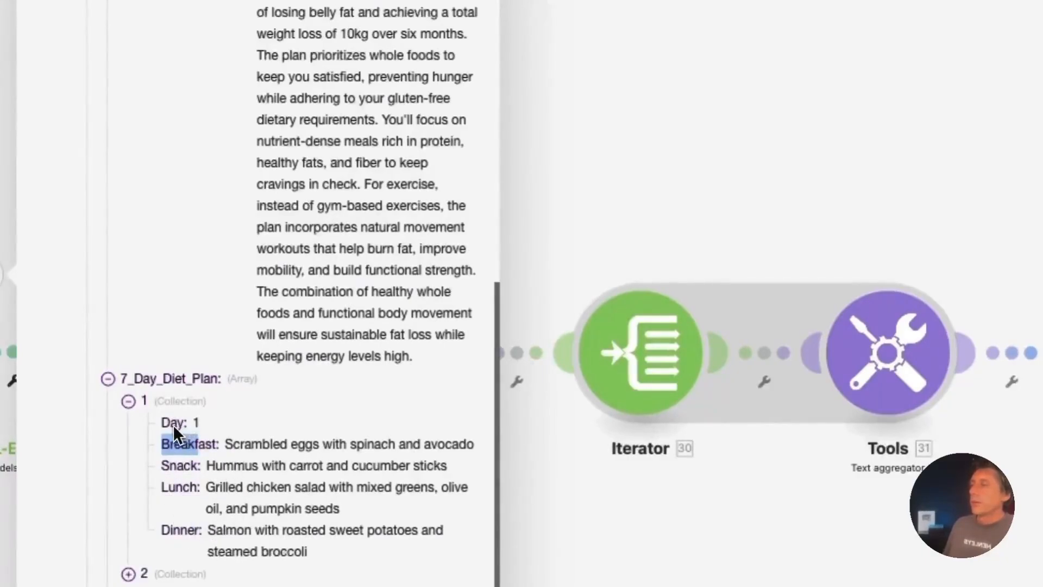
drag(166, 432, 311, 543)
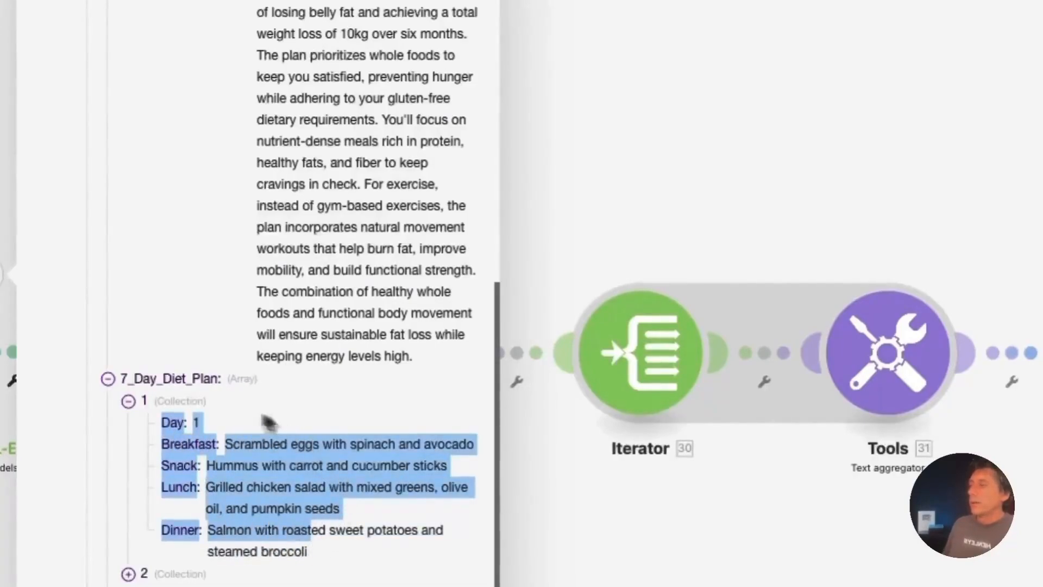
click(279, 519)
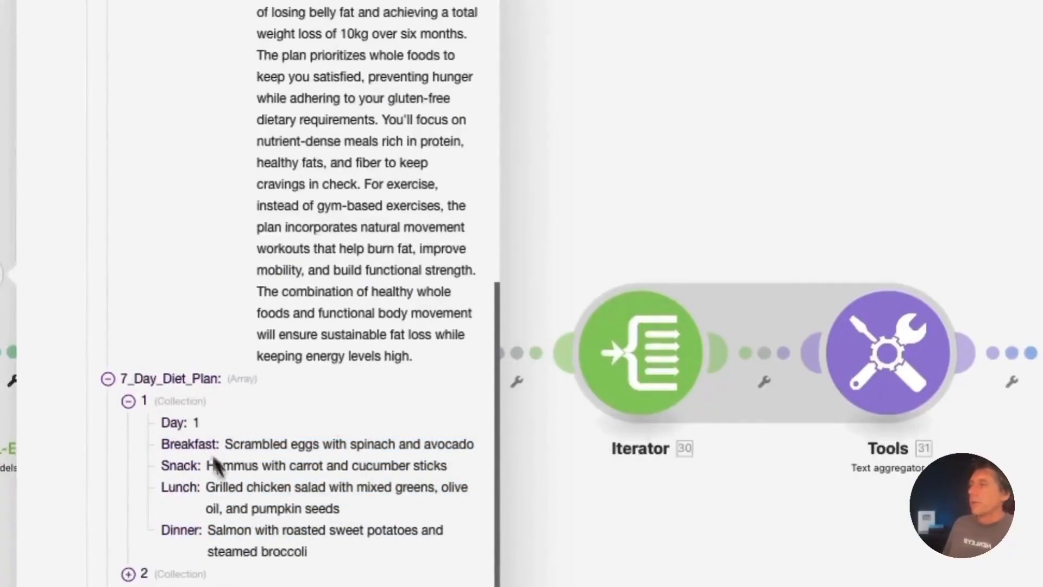
key(Escape)
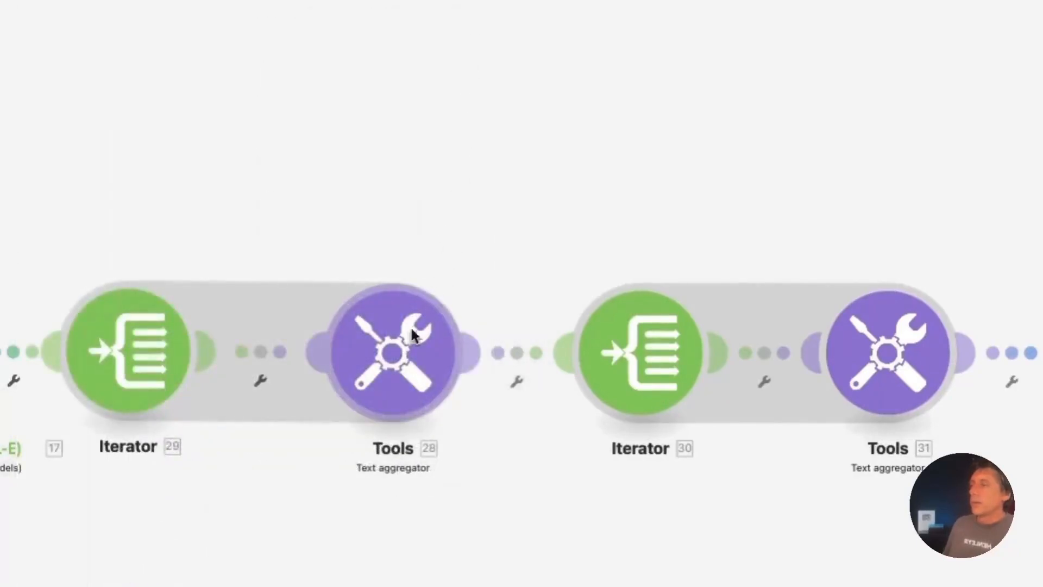
Review the Tools 28 text template mapping Day, Breakfast, Snack, Lunch and Dinner from Iterator 29
click(413, 335)
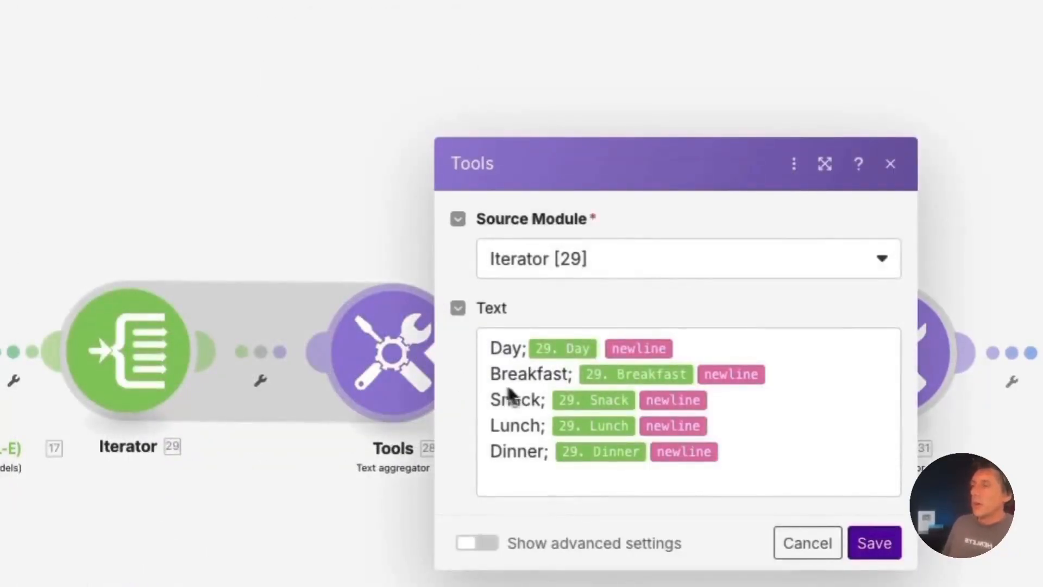
drag(491, 348, 497, 349)
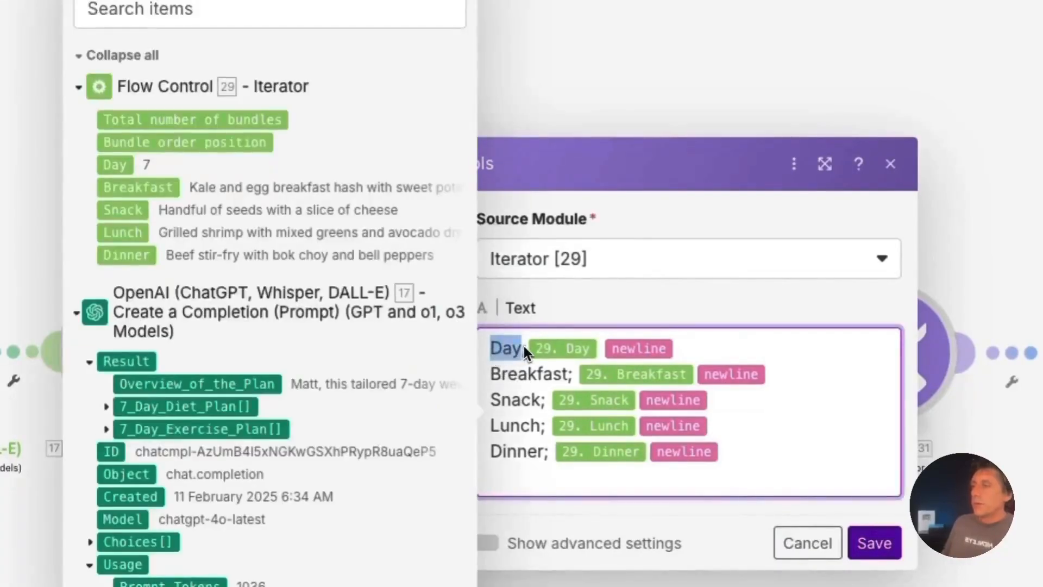
click(501, 376)
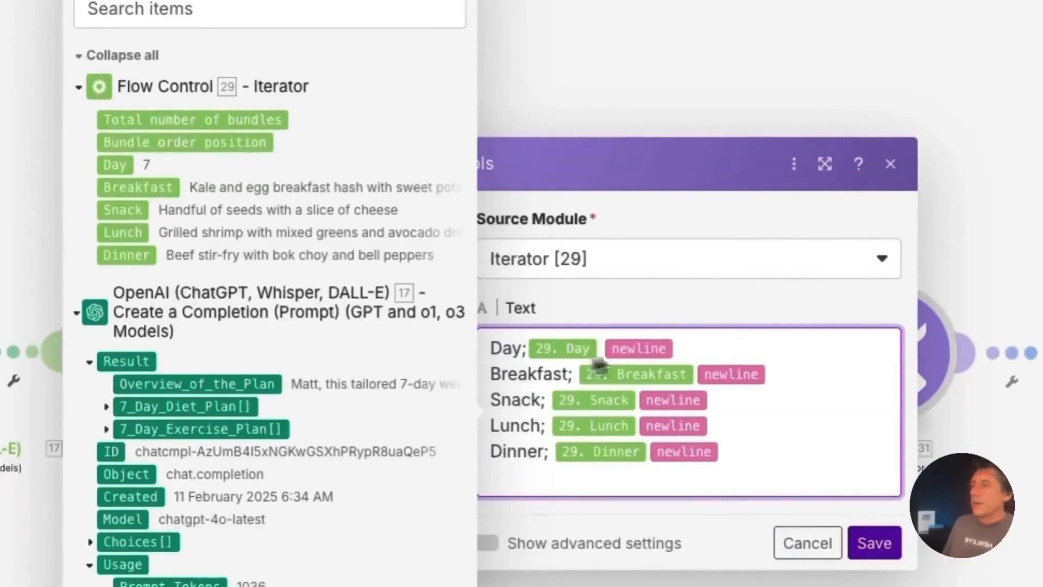
click(788, 353)
click(600, 348)
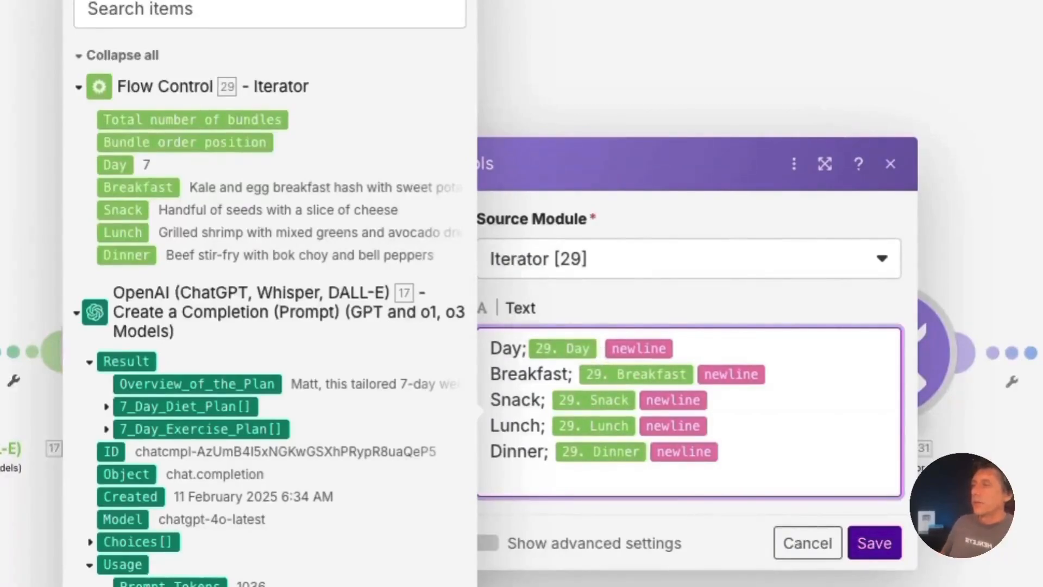
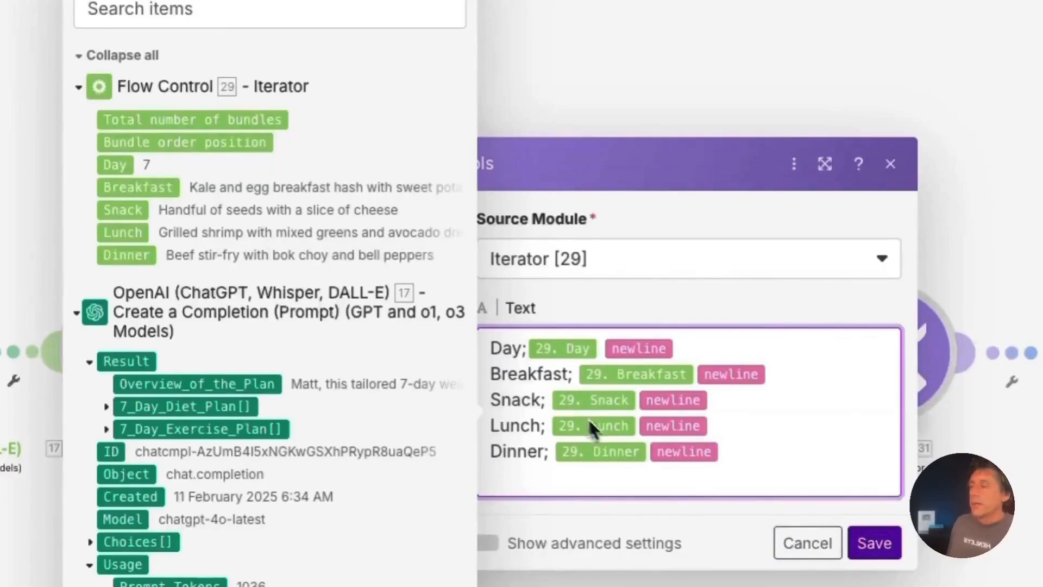
Unlink Iterator 30 from the Tools 28 aggregator and run the scenario once
click(807, 542)
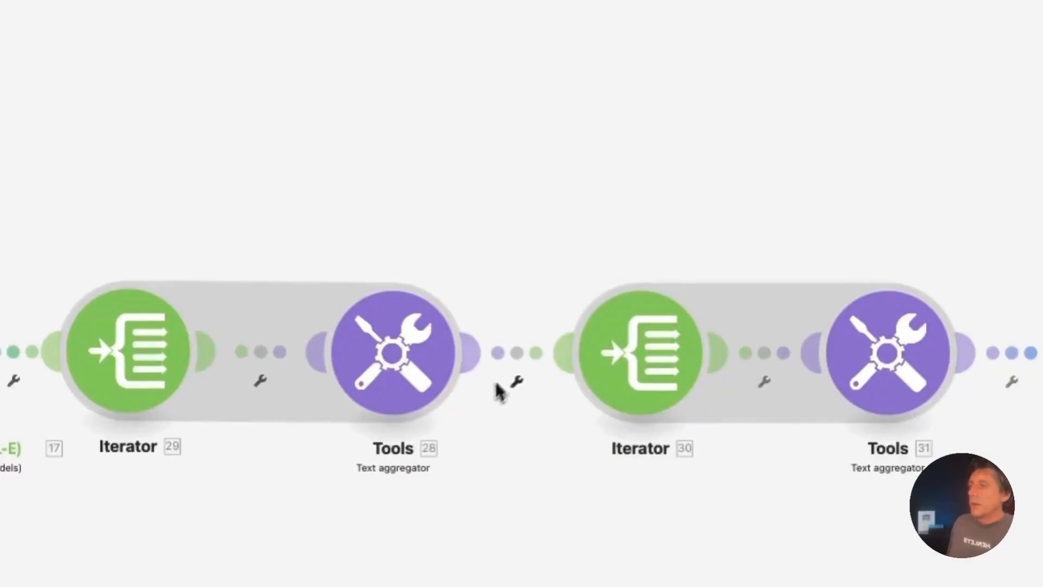
right_click(519, 354)
click(572, 408)
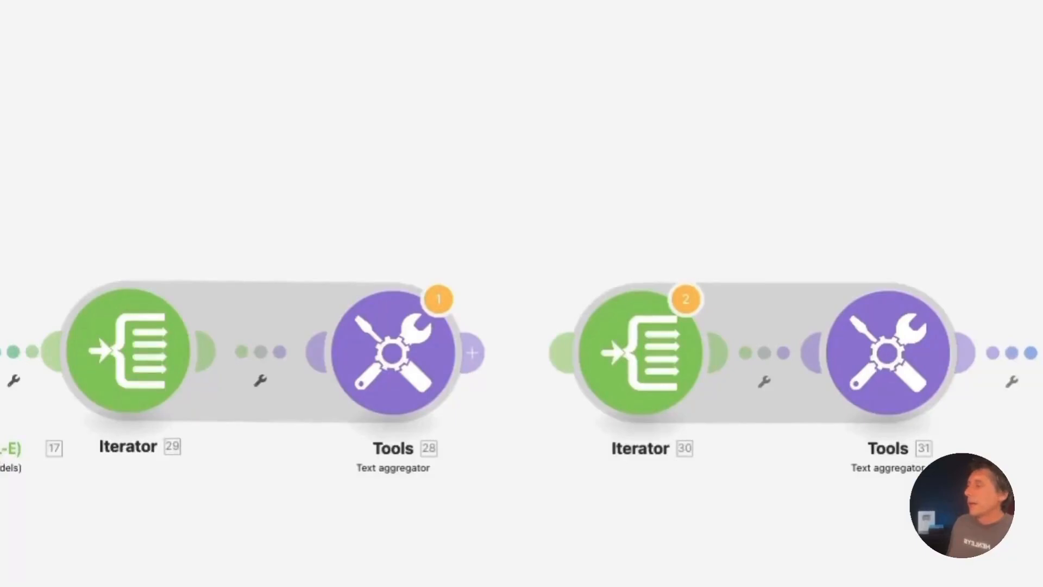
click(595, 363)
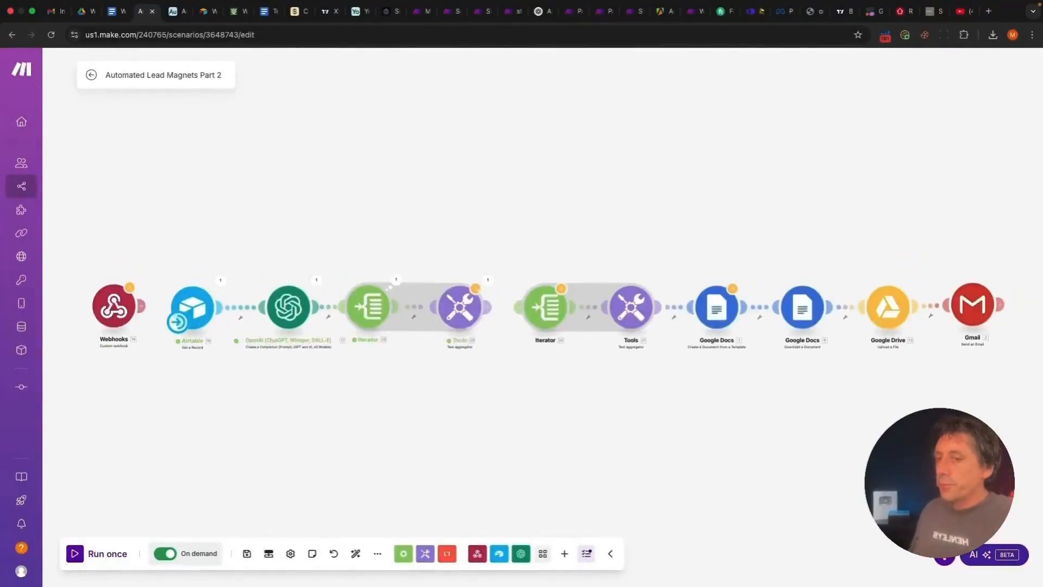
Review the aggregated Day 1, Day 2 and Day 3 meal plan texts in Tools 28's run output
click(488, 280)
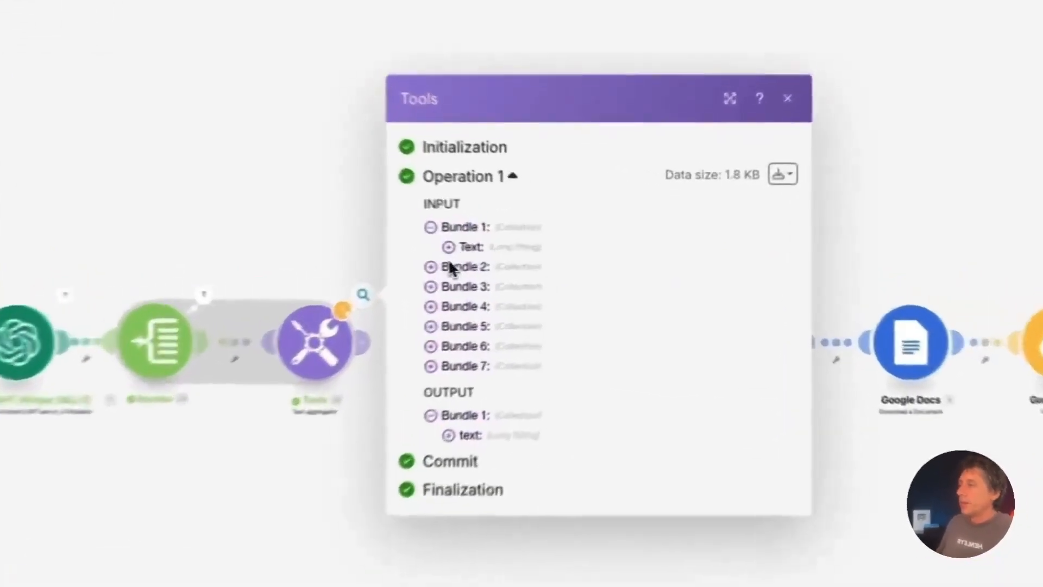
click(449, 247)
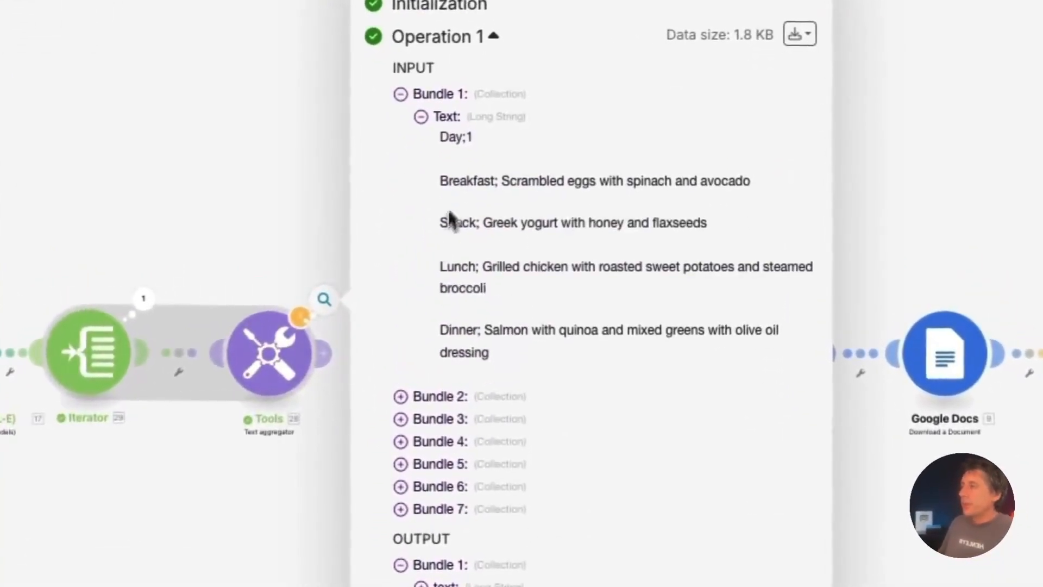
drag(442, 137, 544, 367)
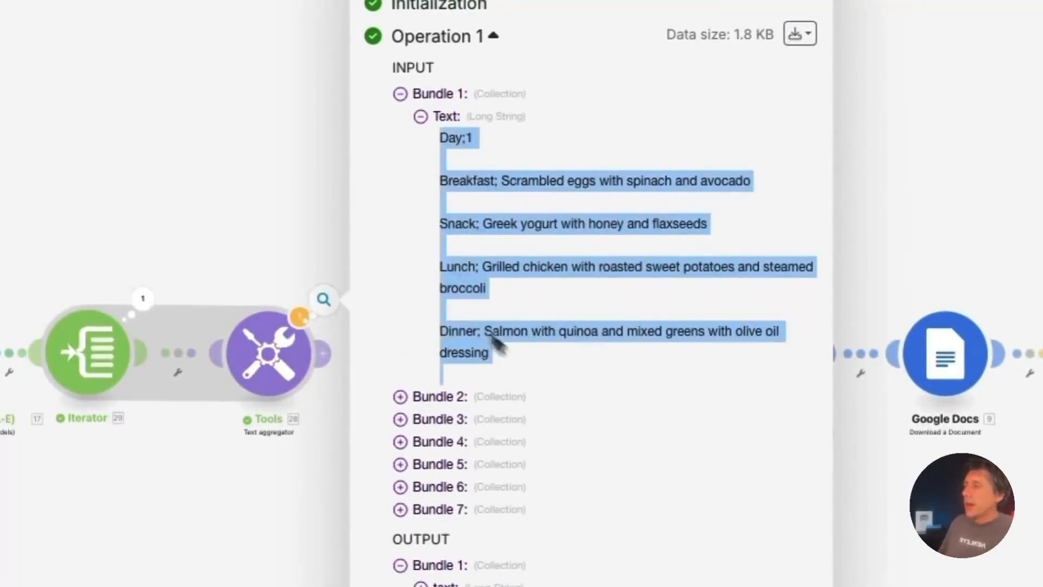
click(401, 399)
click(401, 399)
click(422, 409)
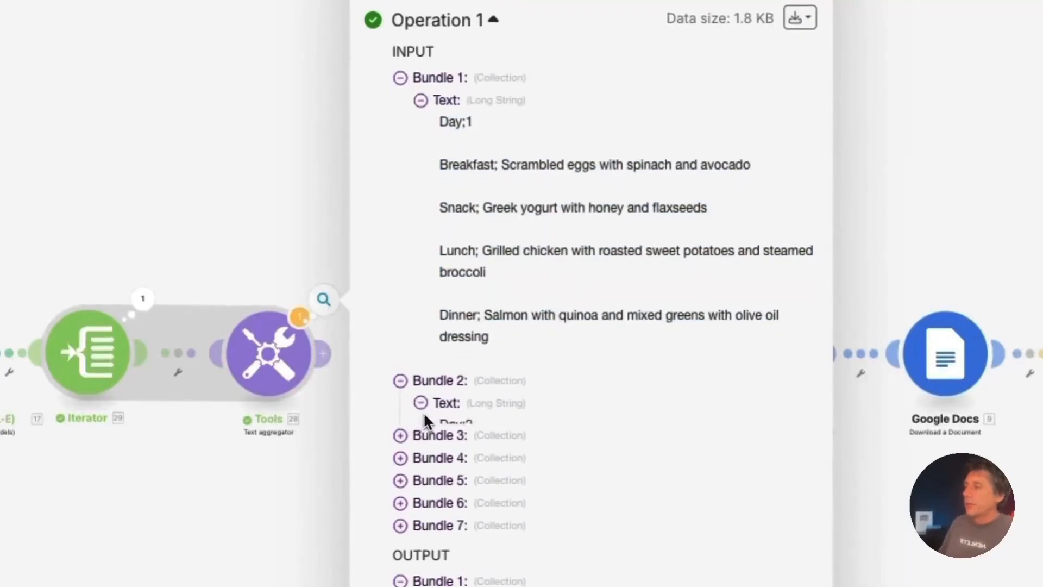
scroll(425, 414, down, 2)
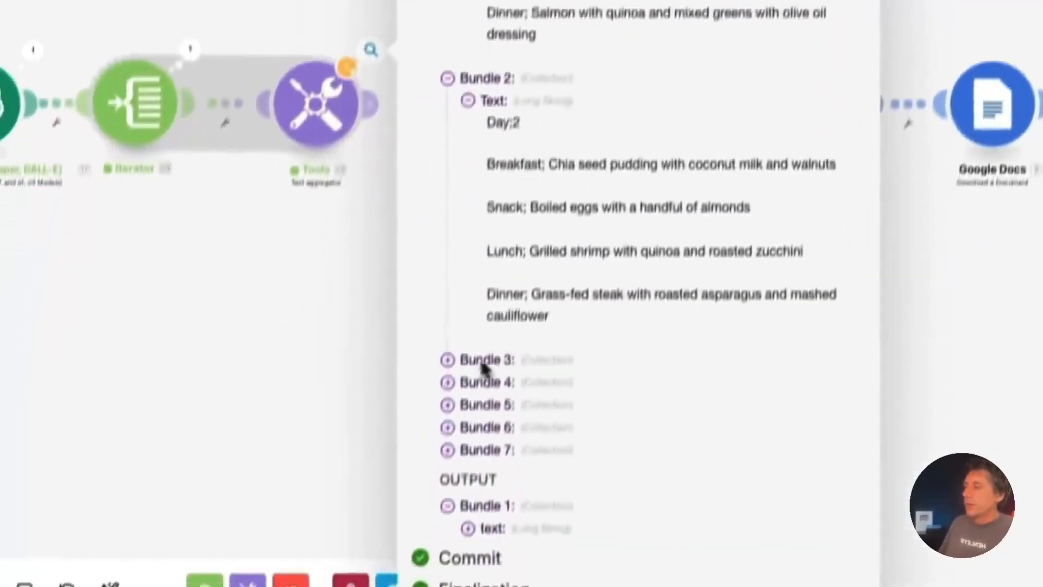
scroll(478, 359, down, 1)
click(452, 325)
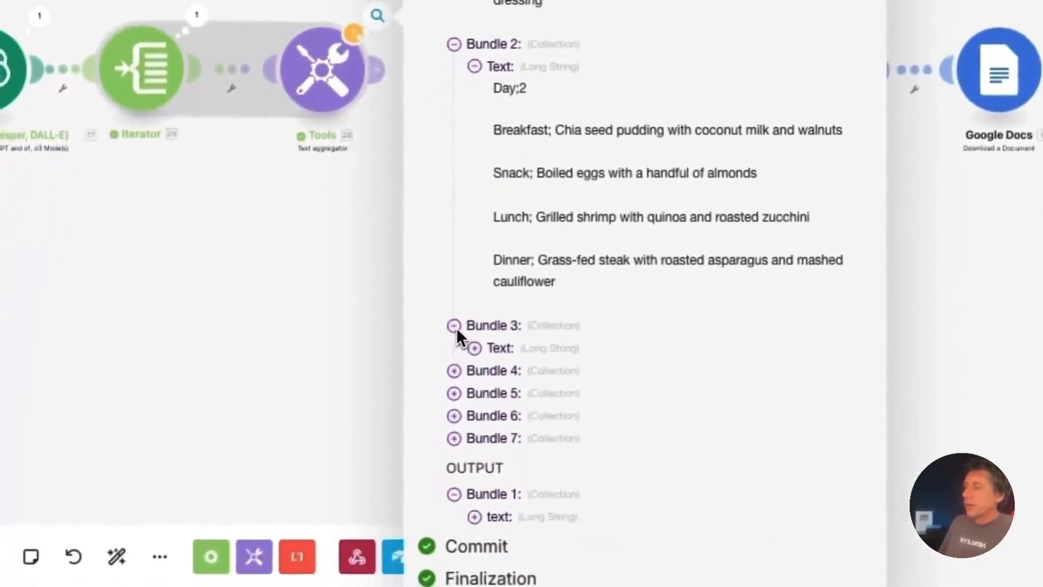
click(473, 345)
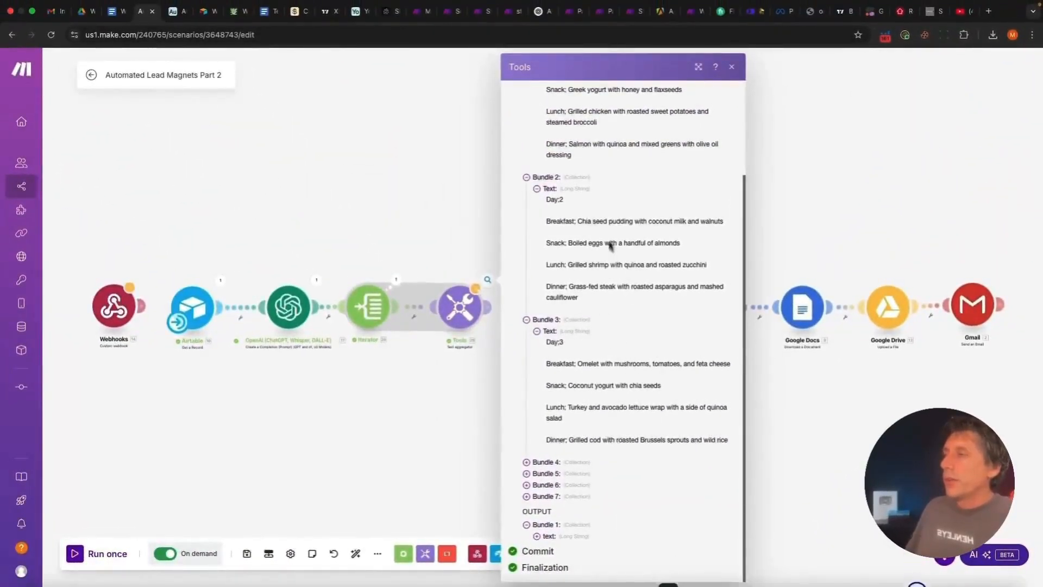
scroll(630, 202, up, 5)
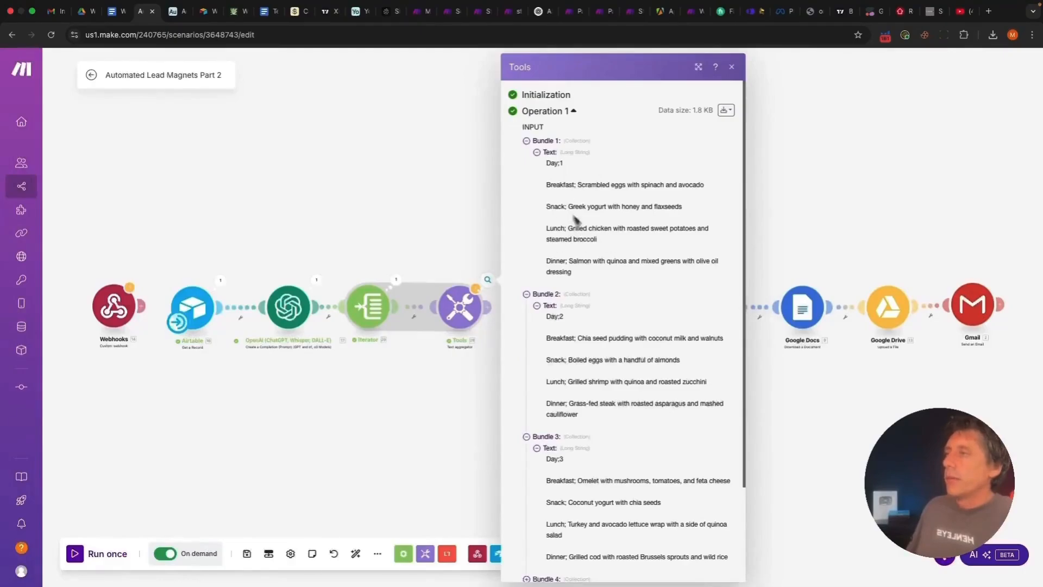
click(732, 67)
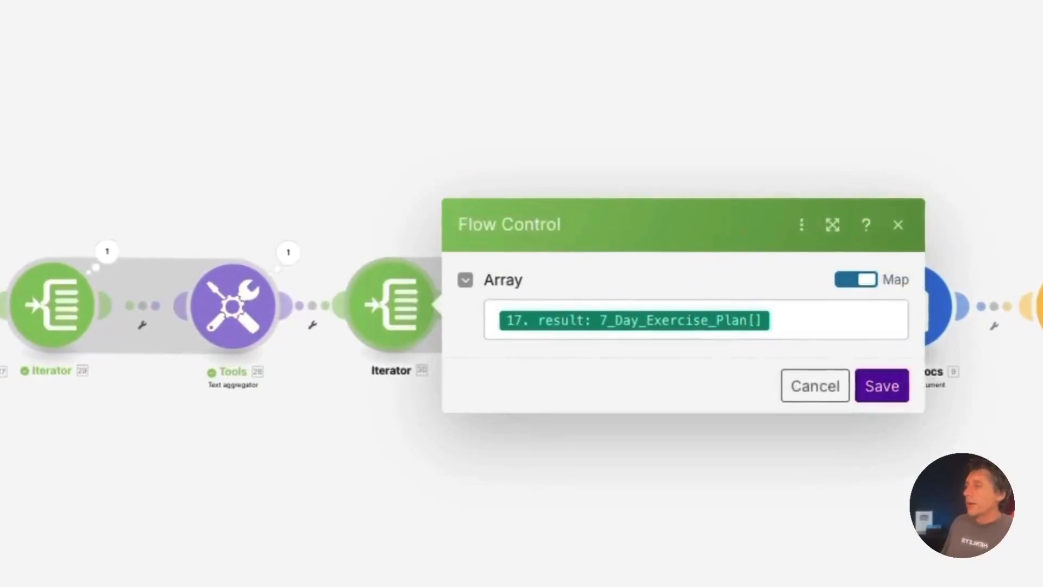
Confirm Iterator 30 maps 7_Day_Exercise_Plan[] and Tools 31 keeps Iterator [30] as source module
click(820, 317)
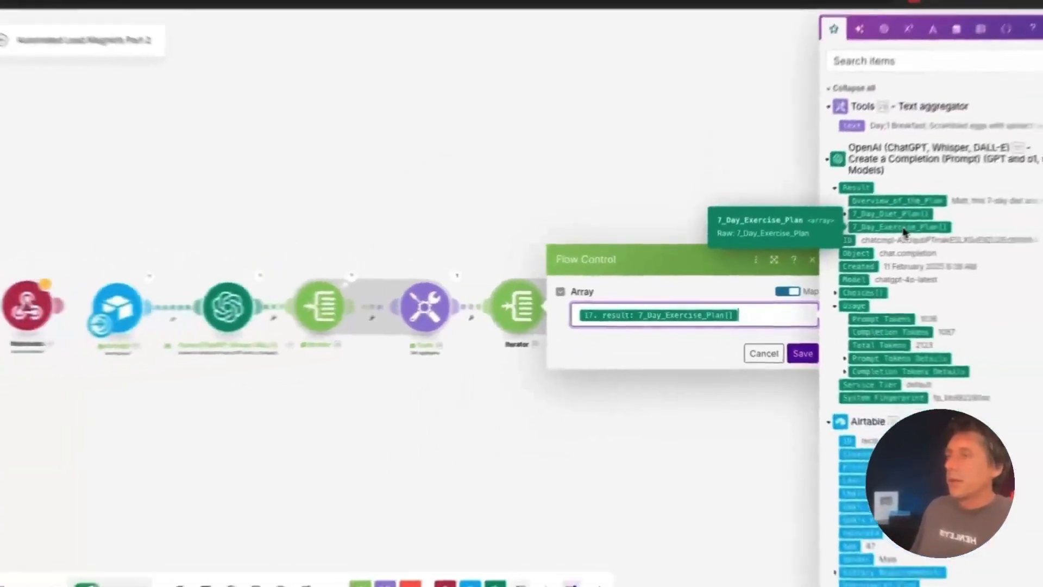
click(764, 353)
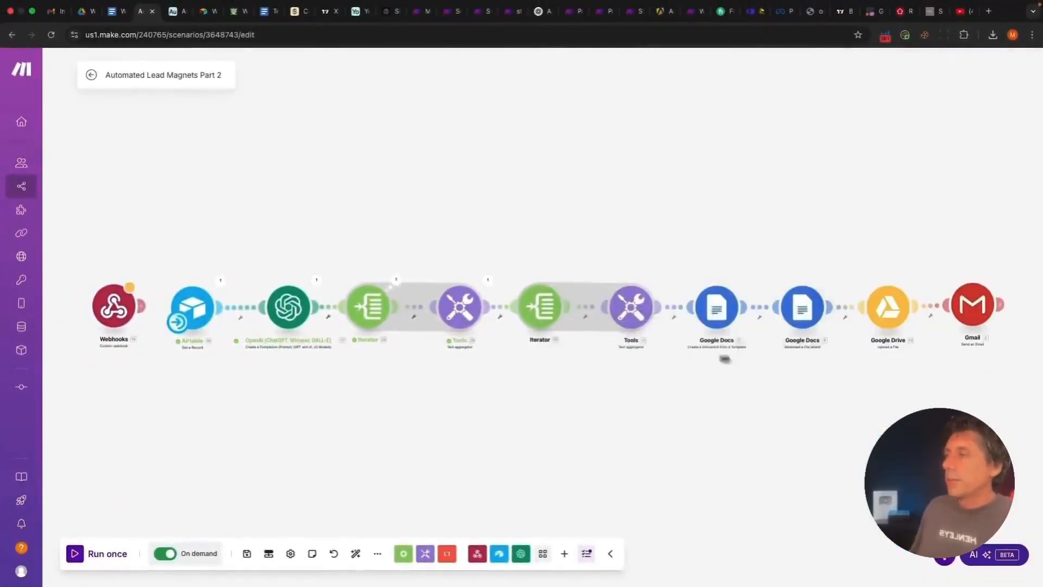
click(630, 307)
click(706, 286)
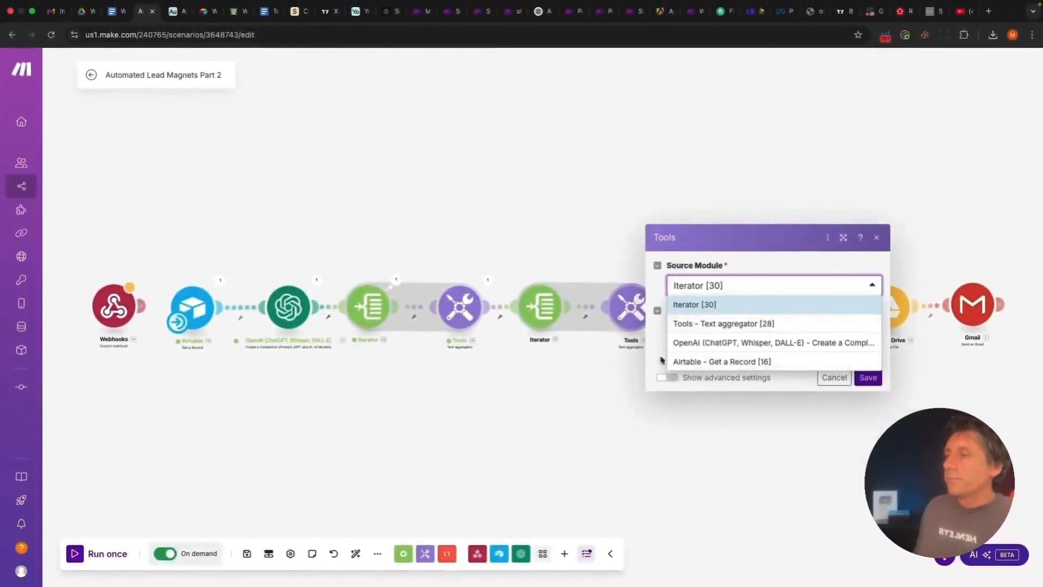
click(655, 358)
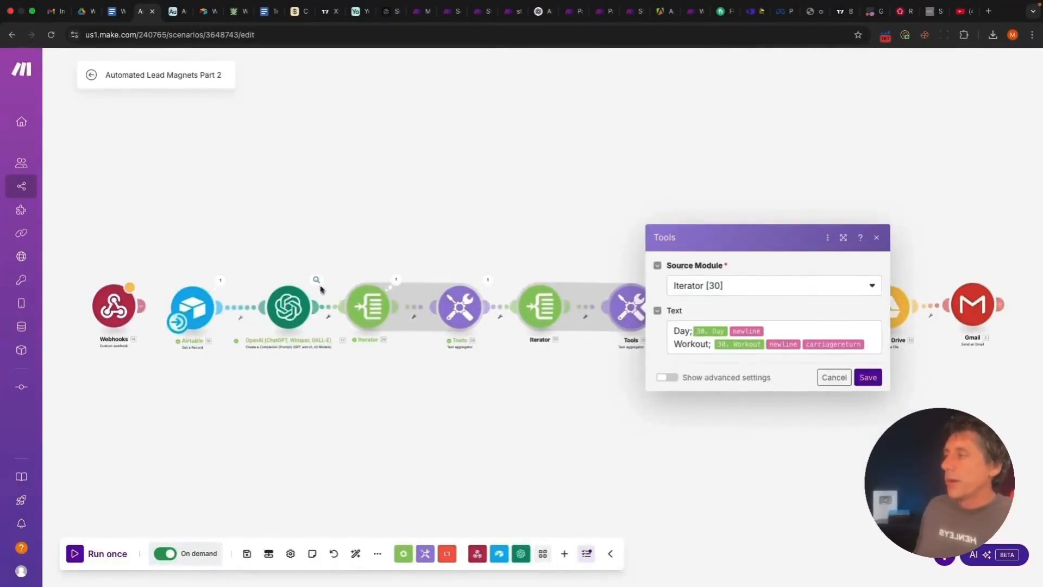
Compare OpenAI's 7_Day_Exercise_Plan items with Tools 31's text mapping, closing without saving
click(316, 280)
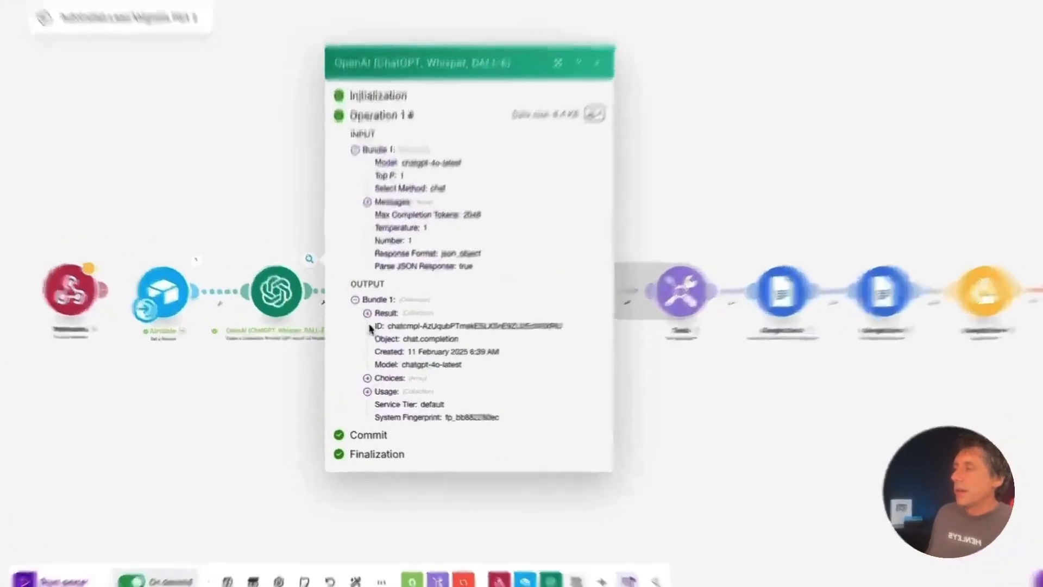
click(365, 326)
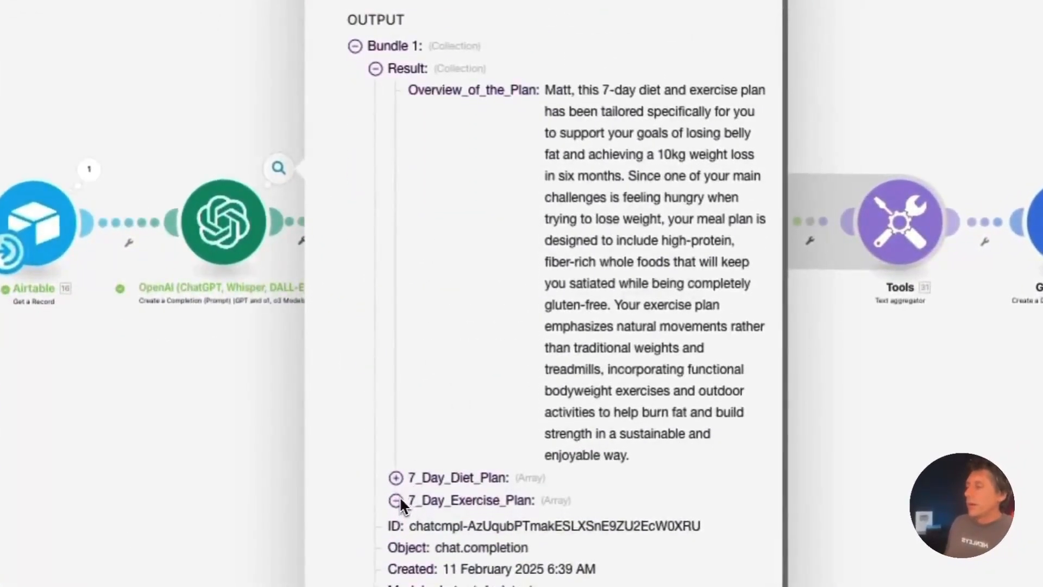
click(396, 500)
scroll(511, 489, down, 3)
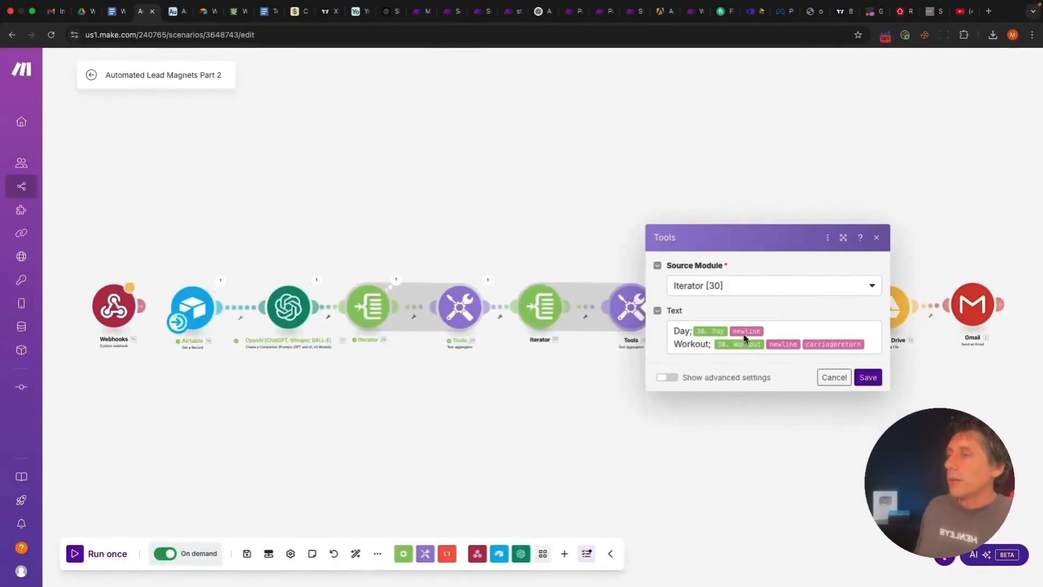
click(870, 347)
click(793, 370)
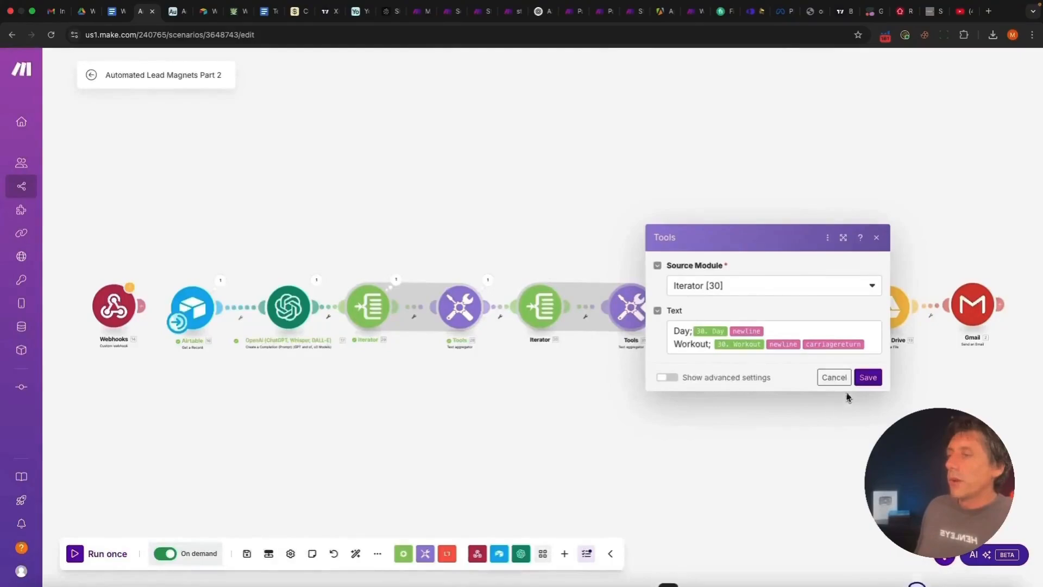
click(834, 377)
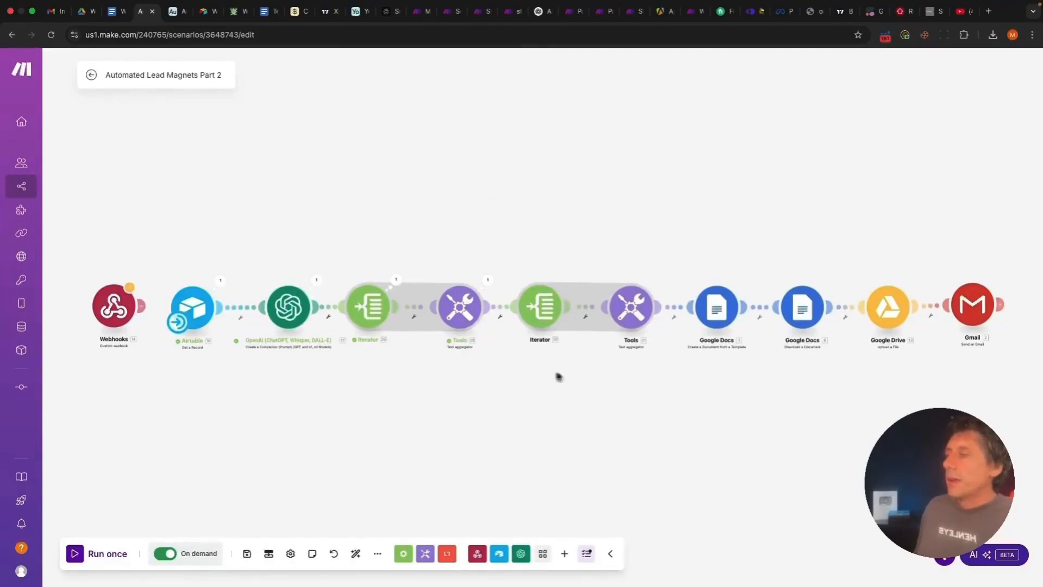
scroll(560, 376, down, 3)
drag(587, 372, 576, 351)
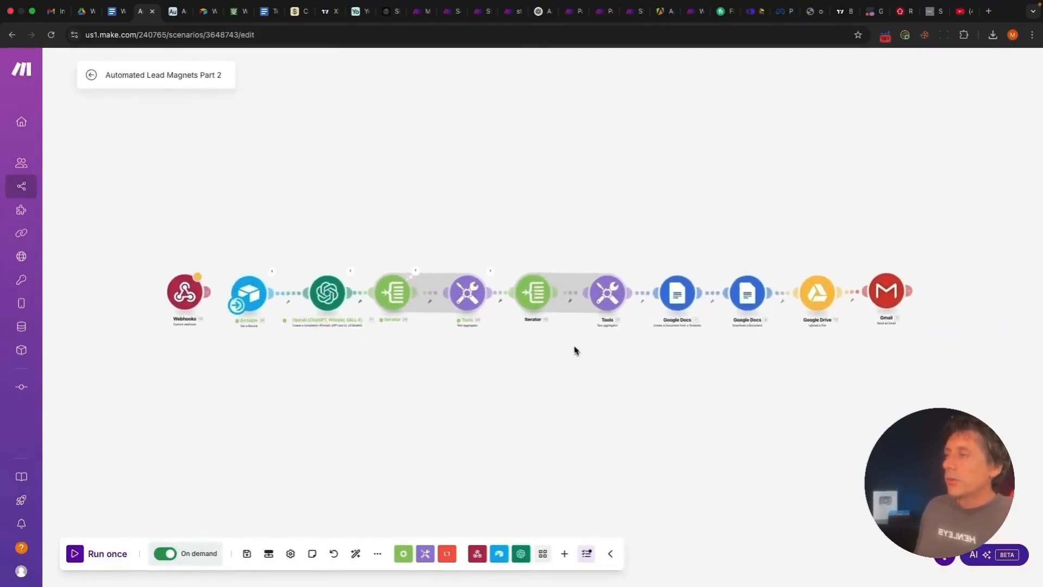
scroll(576, 351, up, 3)
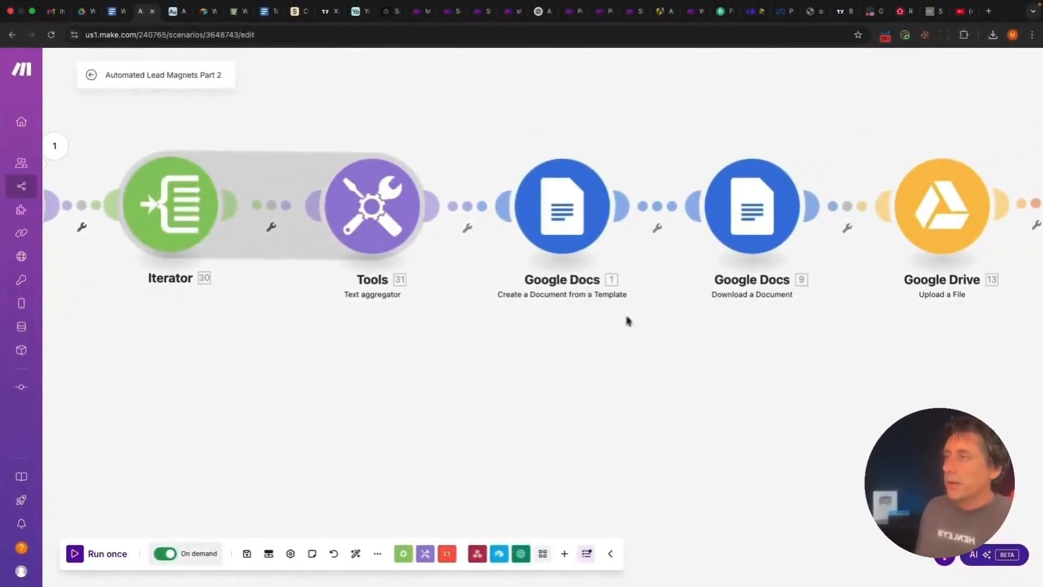
scroll(624, 326, down, 2)
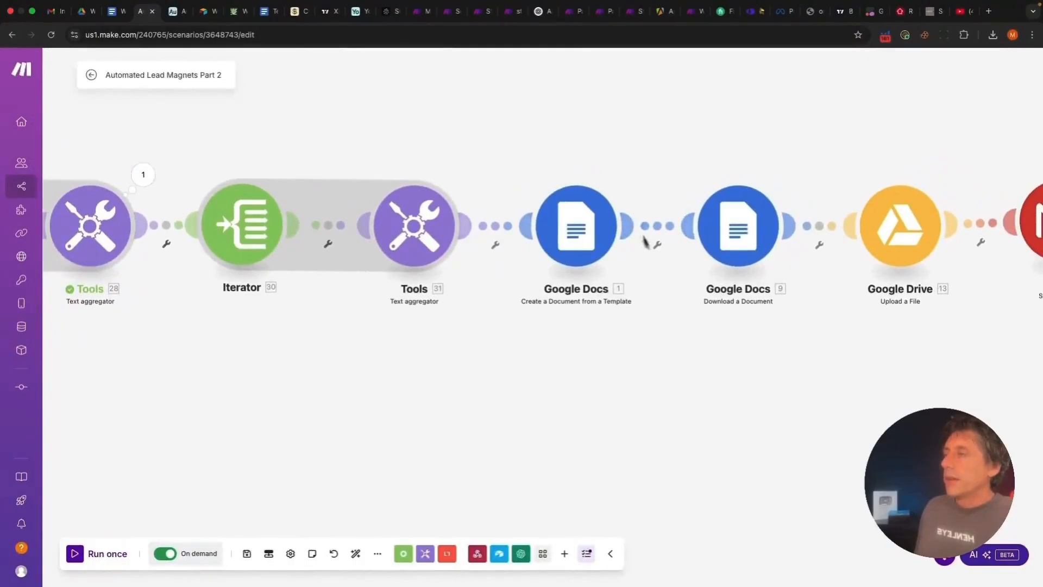
click(588, 230)
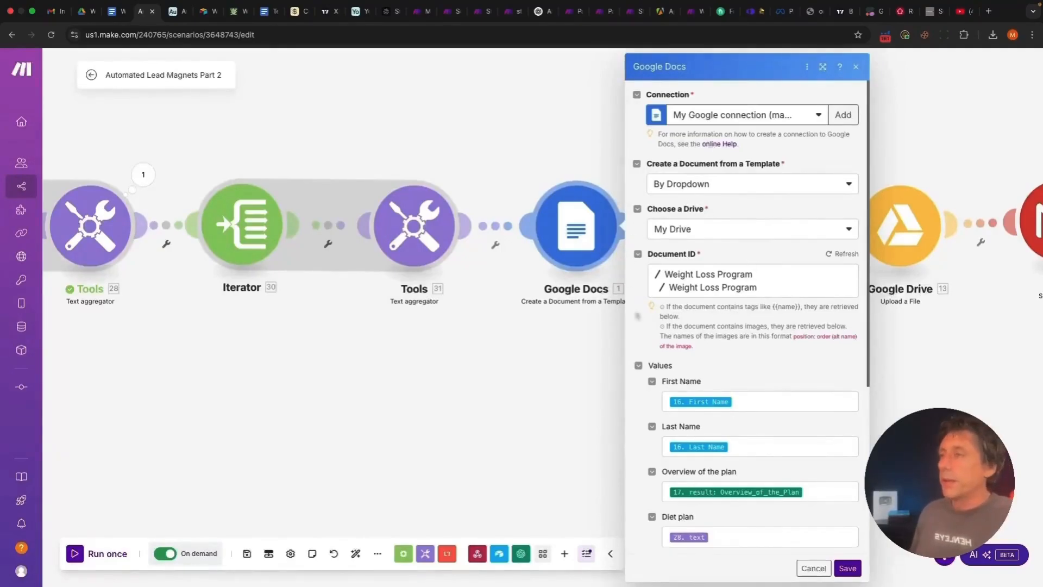
click(522, 356)
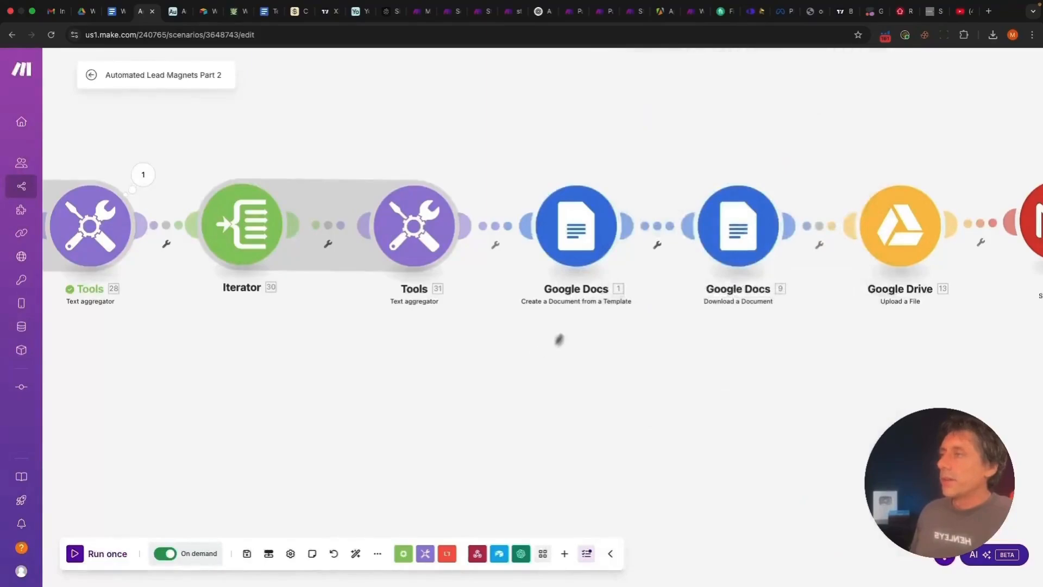
Create a new blank Google Doc in the shared Weight Loss Program Drive folder
click(83, 13)
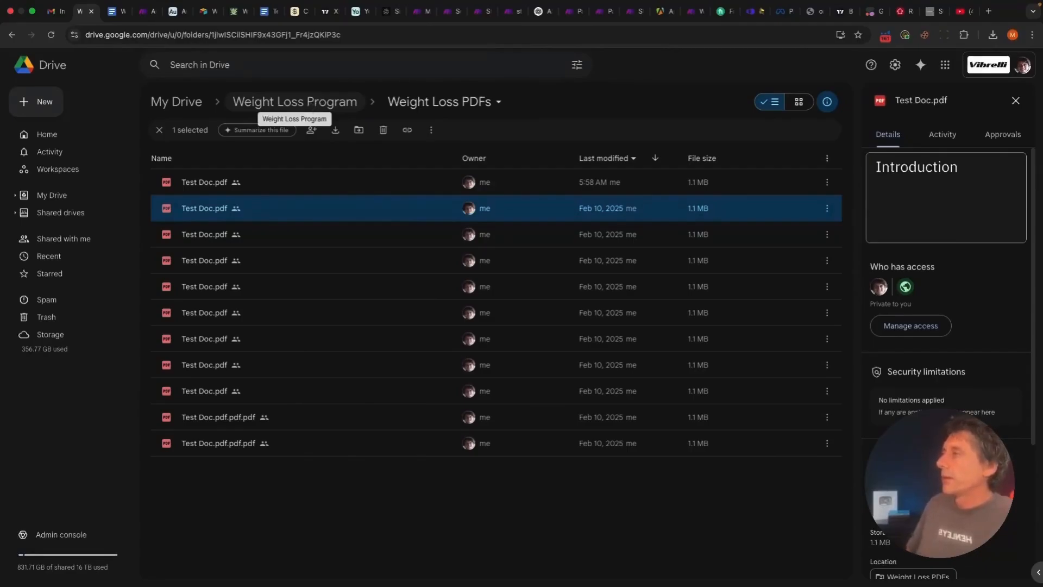
click(297, 103)
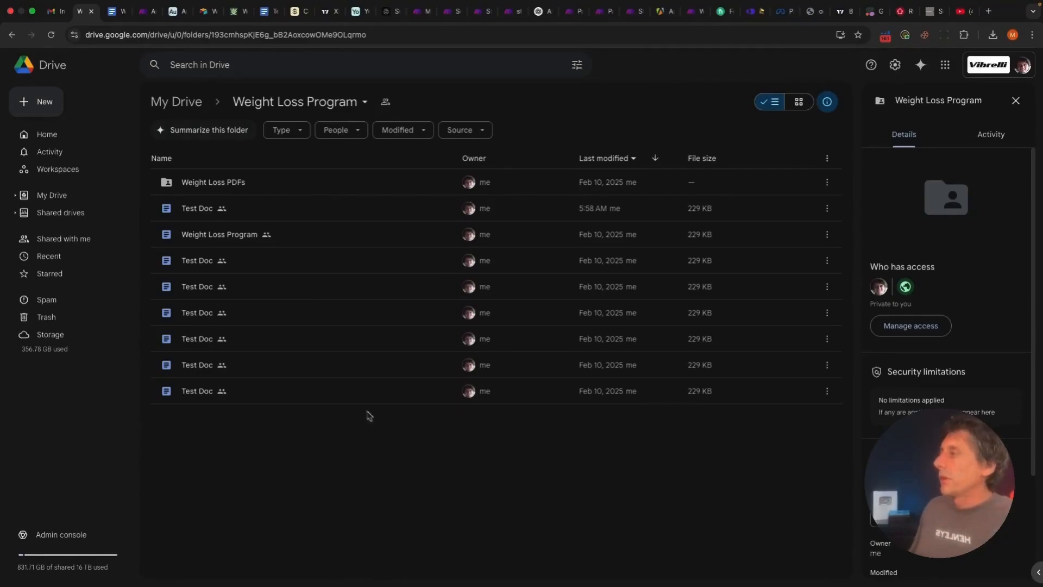
click(38, 102)
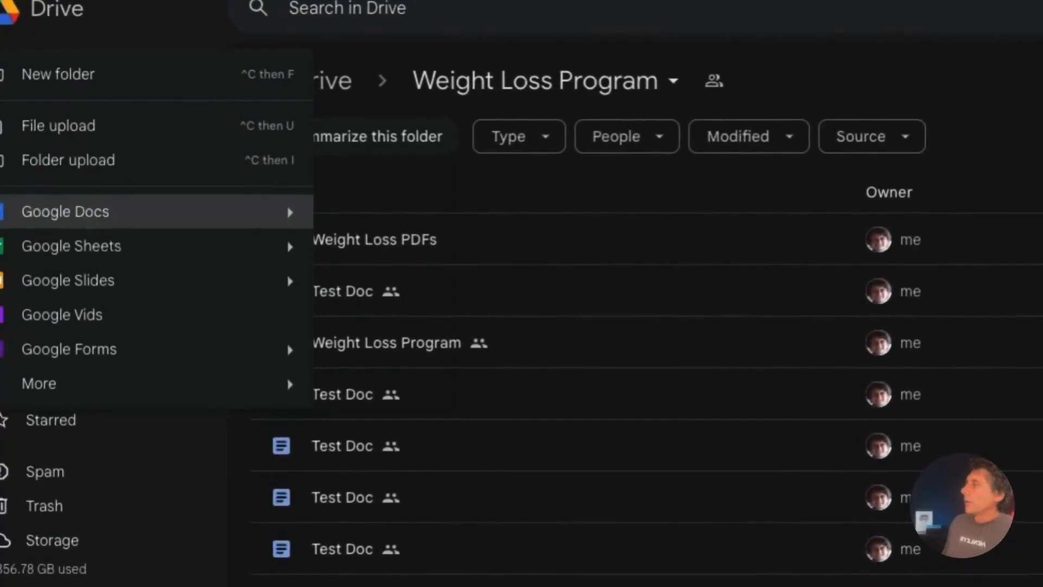
click(83, 215)
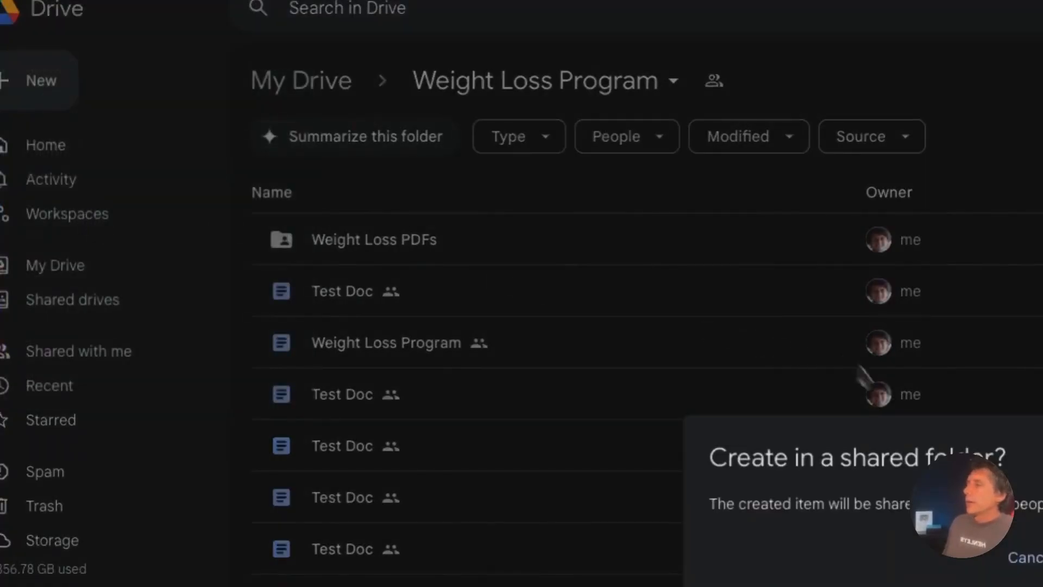
click(682, 369)
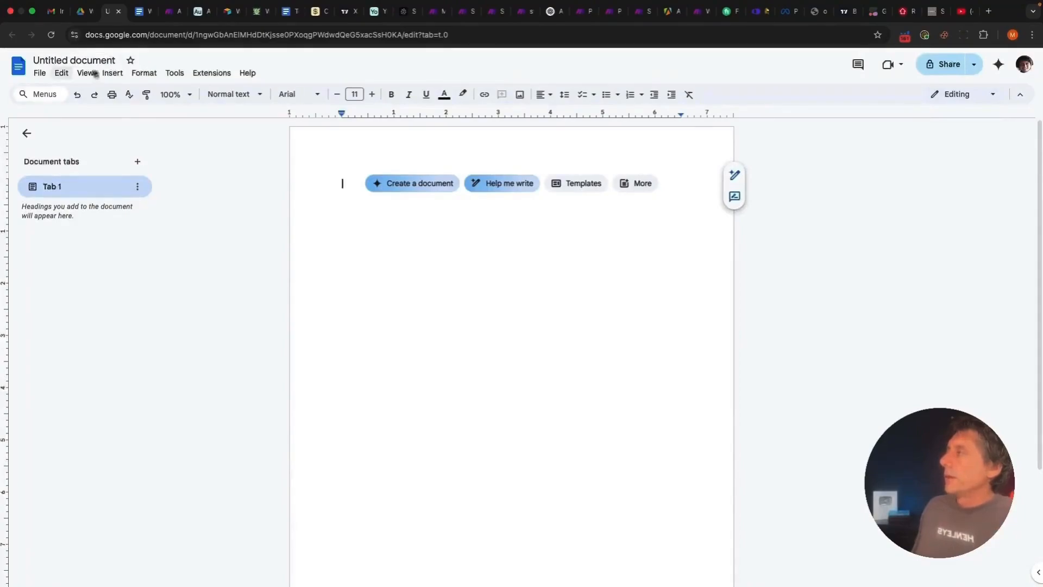
click(43, 76)
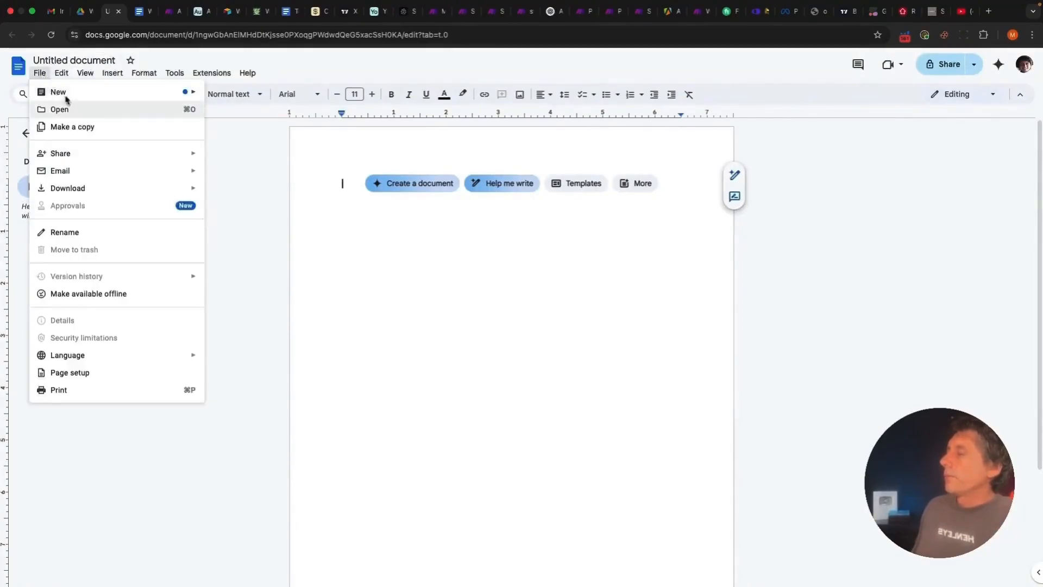
mouse_move(80, 96)
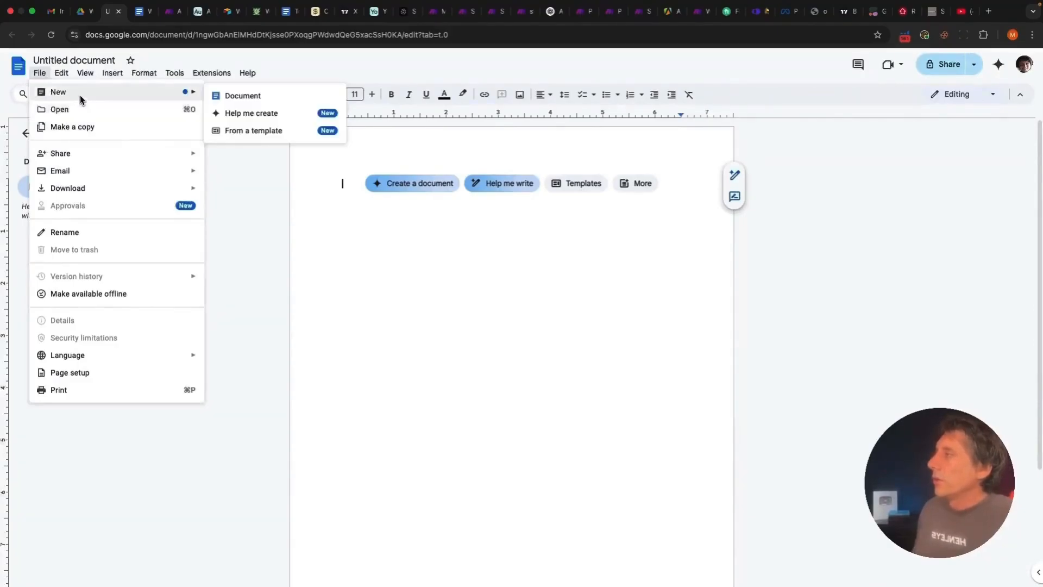
click(262, 132)
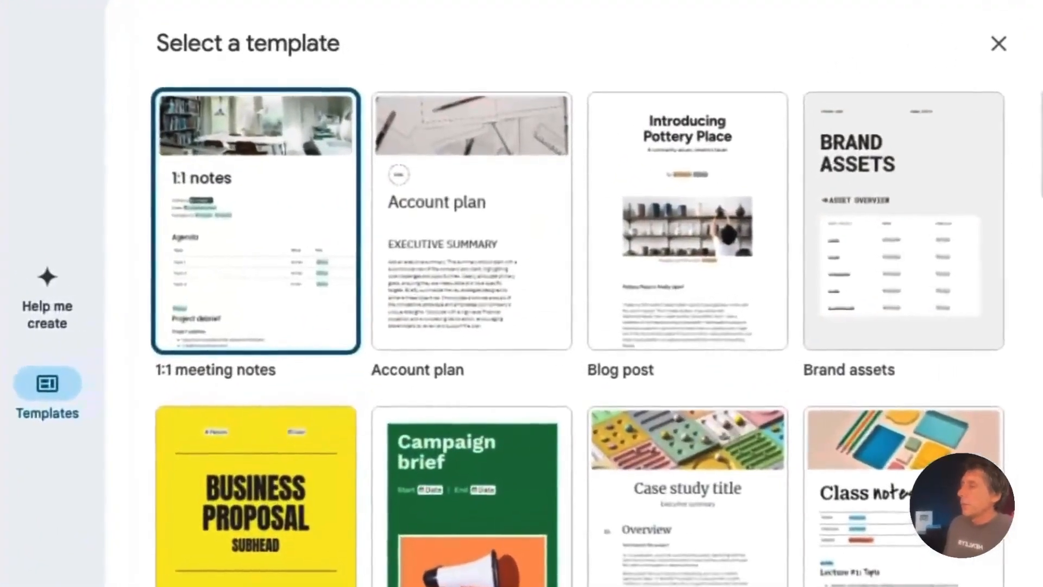
scroll(735, 434, down, 5)
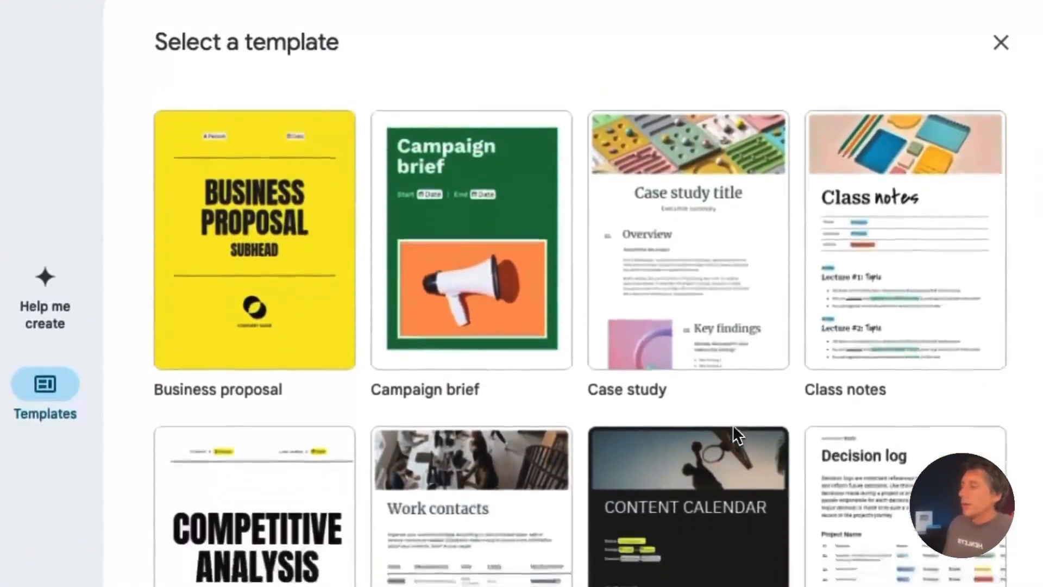
scroll(734, 434, down, 5)
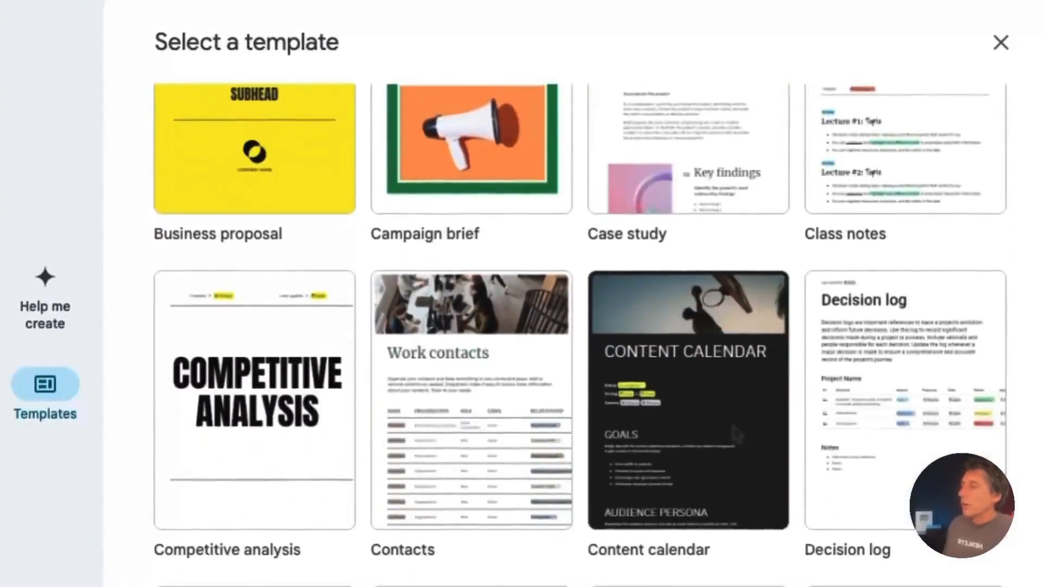
scroll(734, 435, down, 10)
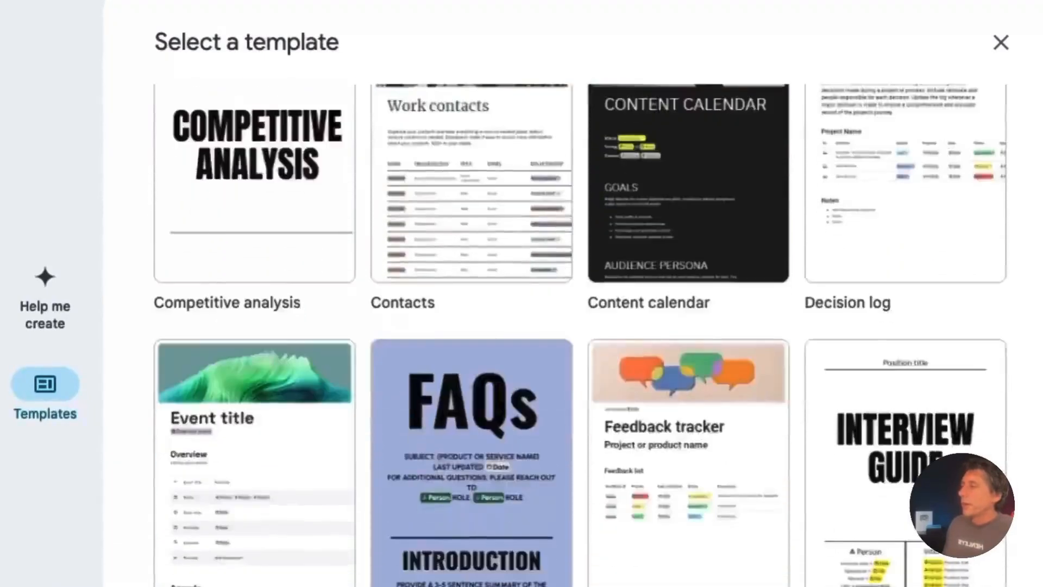
scroll(732, 425, down, 2)
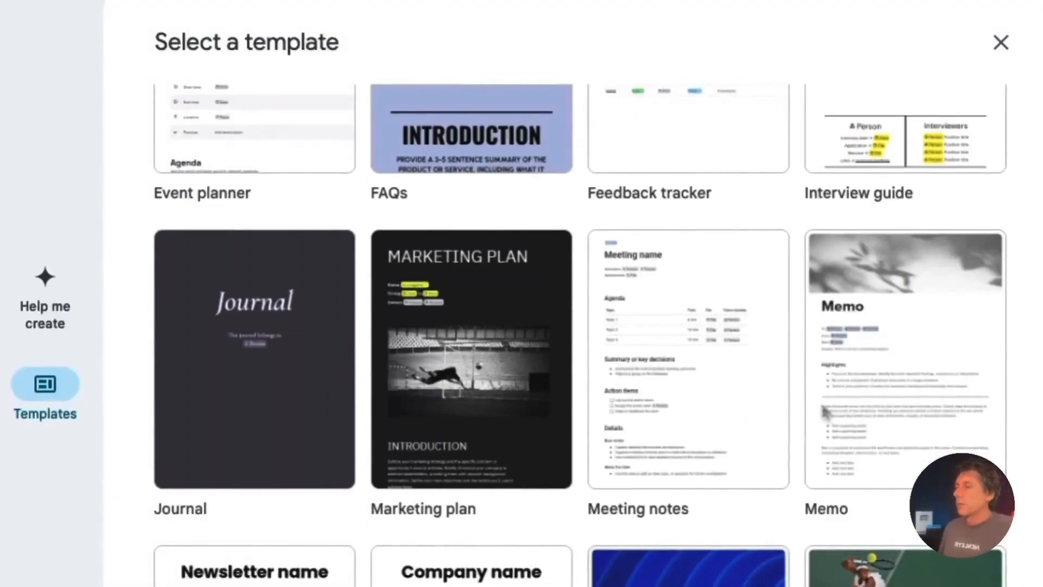
scroll(822, 414, down, 7)
scroll(580, 334, down, 15)
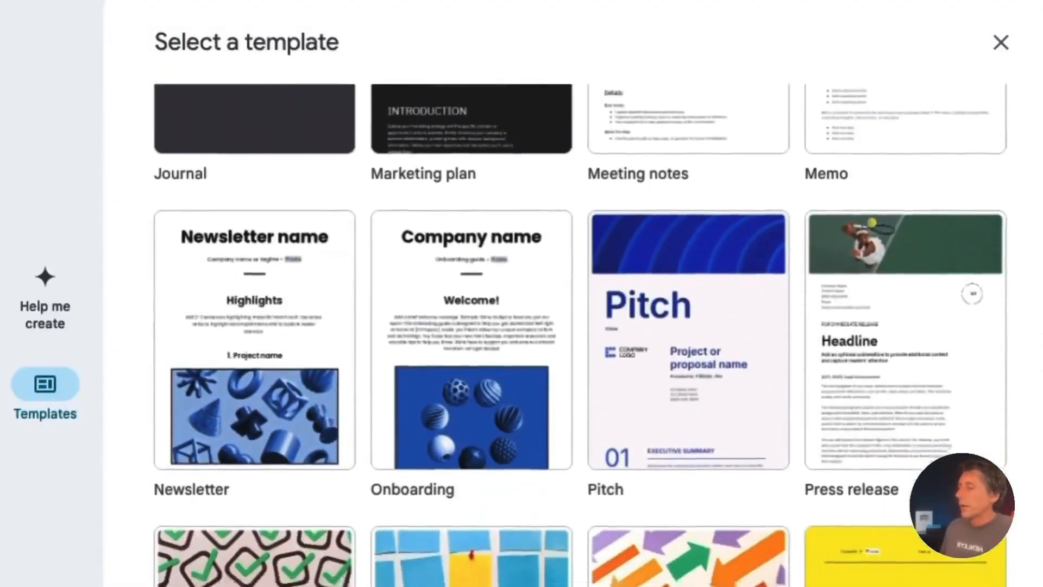
scroll(580, 334, up, 20)
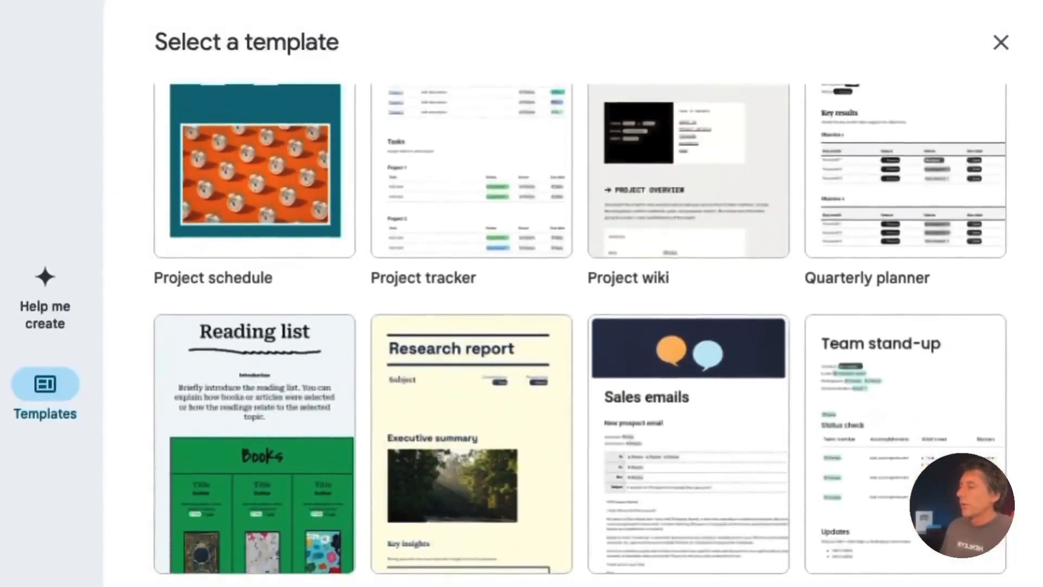
scroll(456, 325, up, 15)
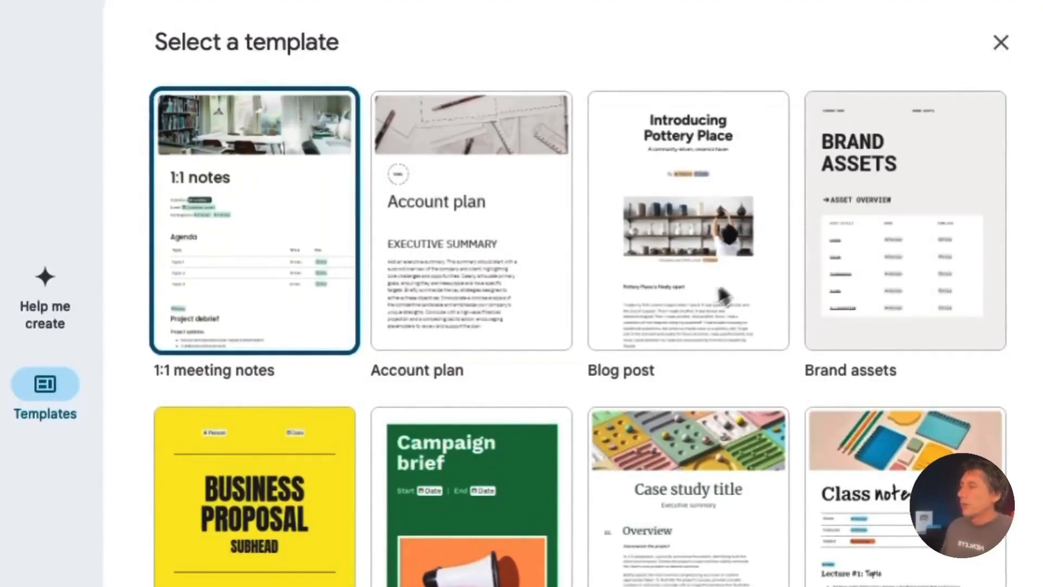
click(1002, 41)
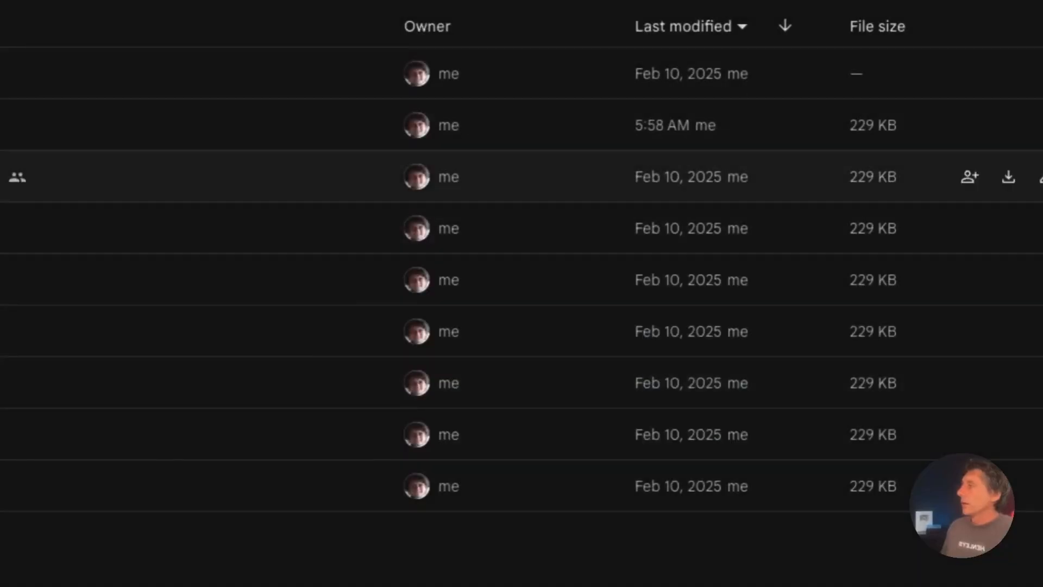
Open the Weight Loss Program document and select its header photo
double_click(56, 181)
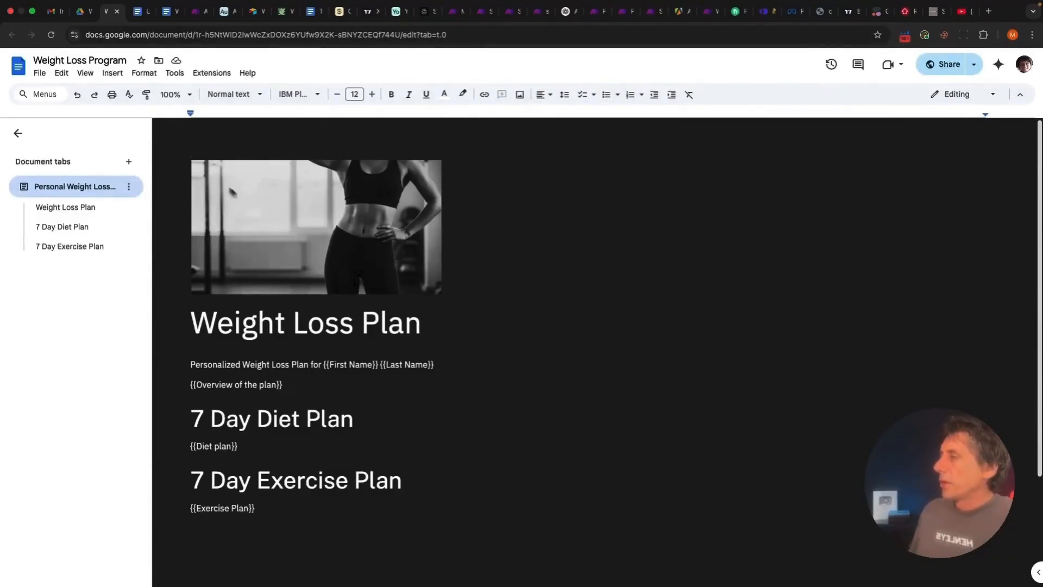
click(344, 255)
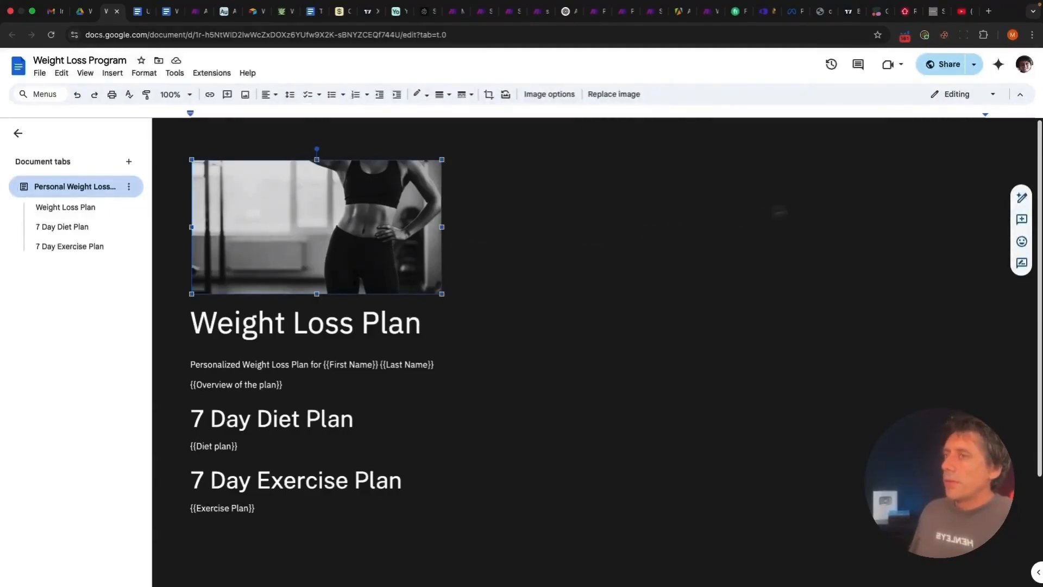
Dismiss Help me write, reselect the header photo and browse its editing commands
click(1022, 202)
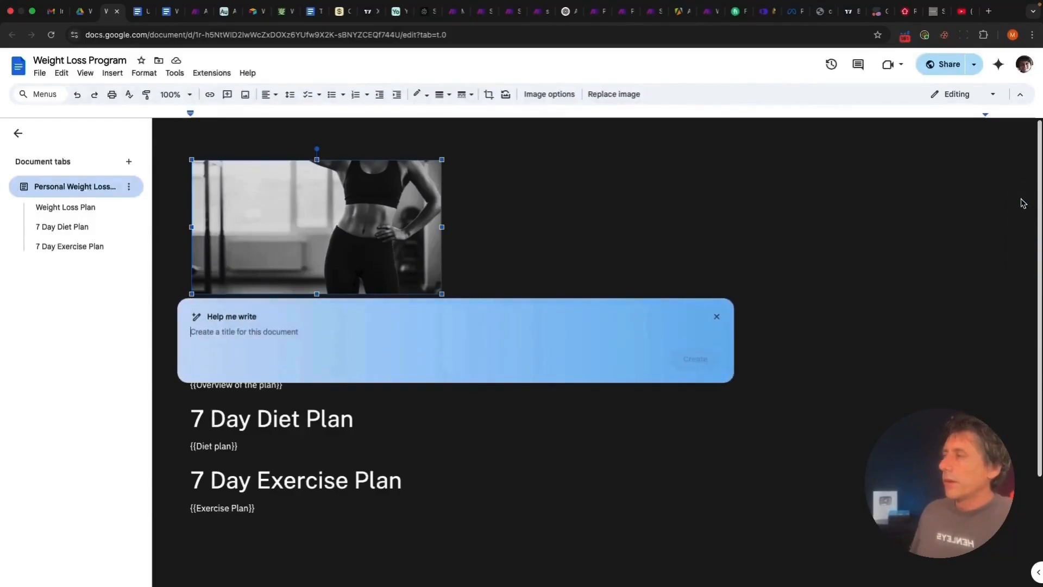
click(854, 221)
click(334, 259)
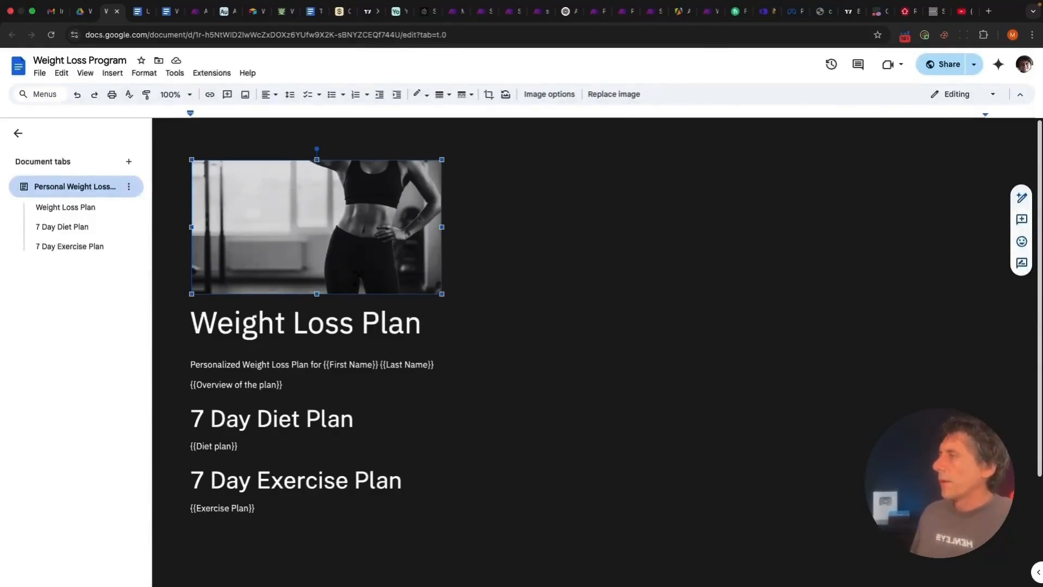
click(559, 249)
click(380, 233)
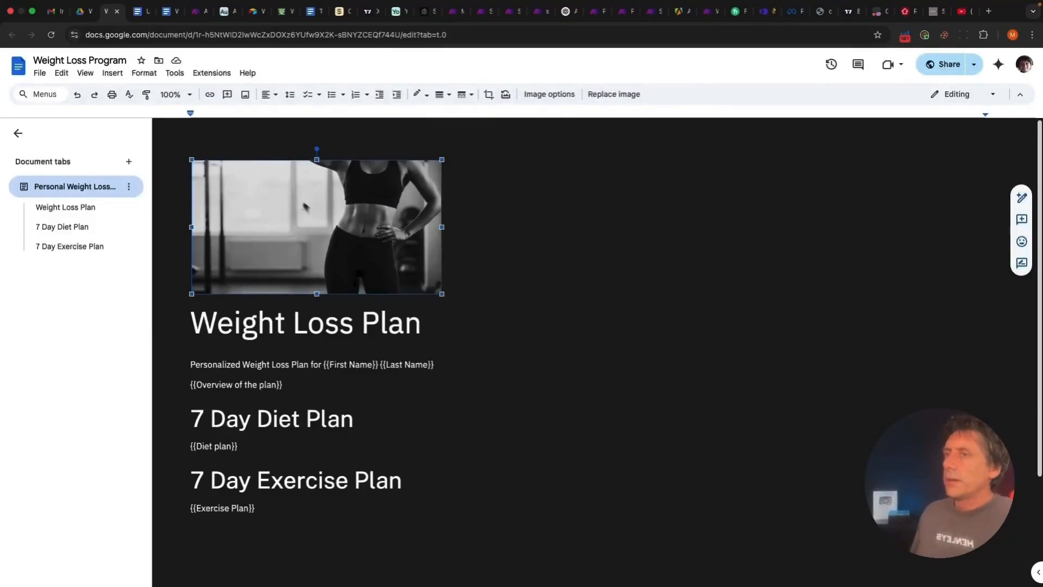
click(61, 74)
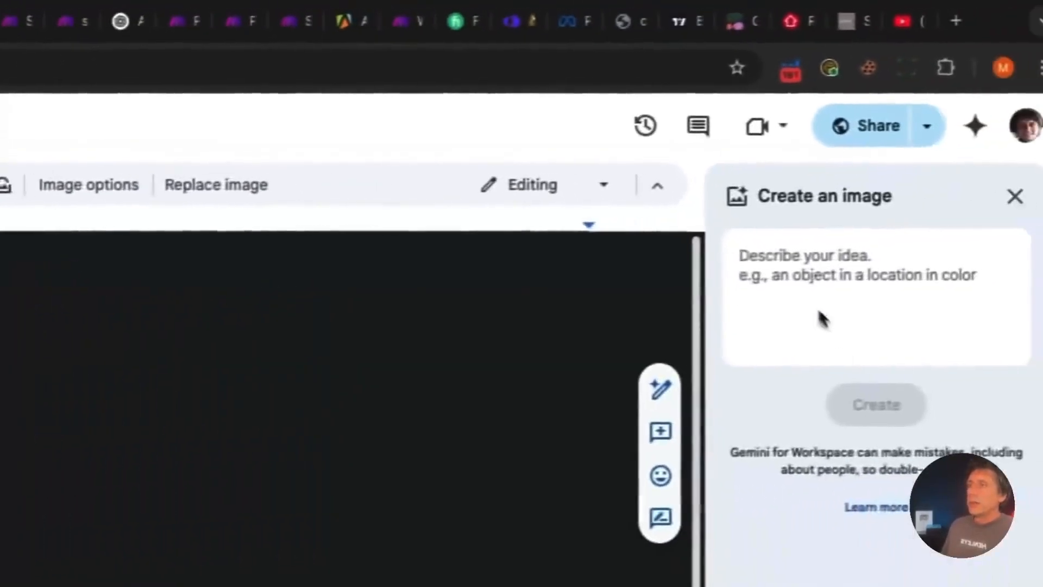
Toggle the Create an image panel from Wide back to Square, then close it
click(804, 296)
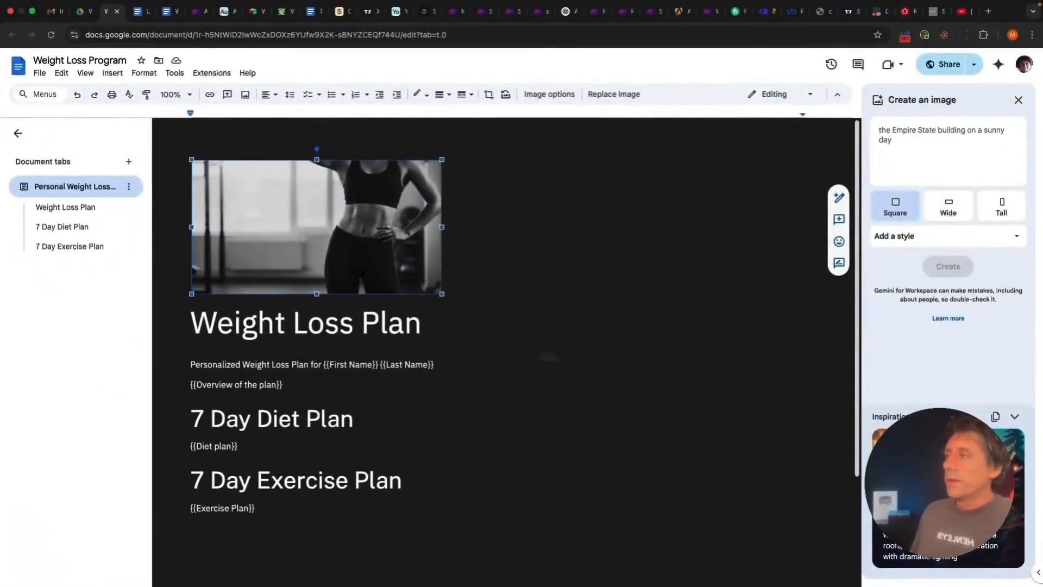
click(502, 276)
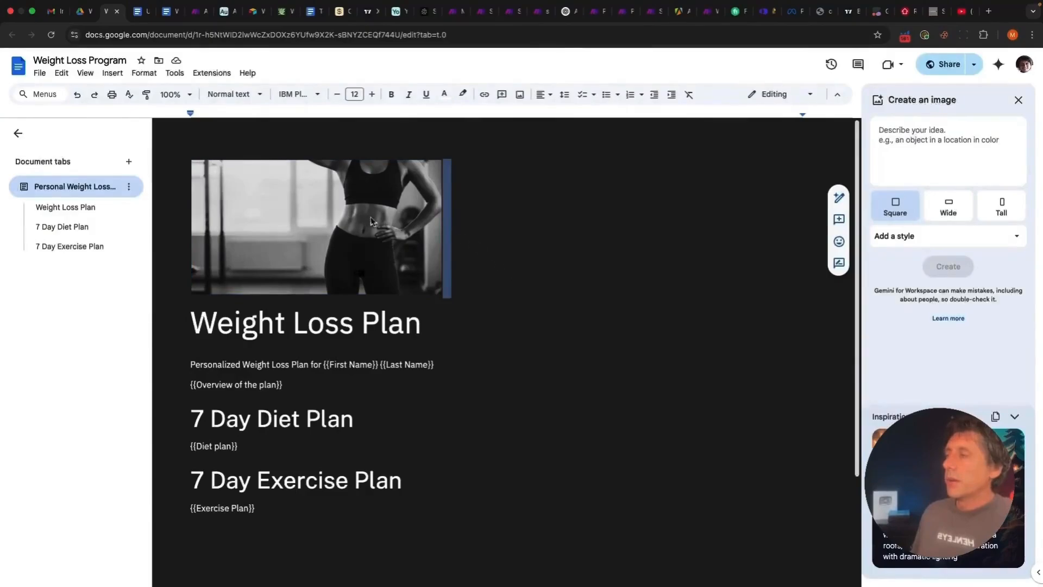
click(353, 232)
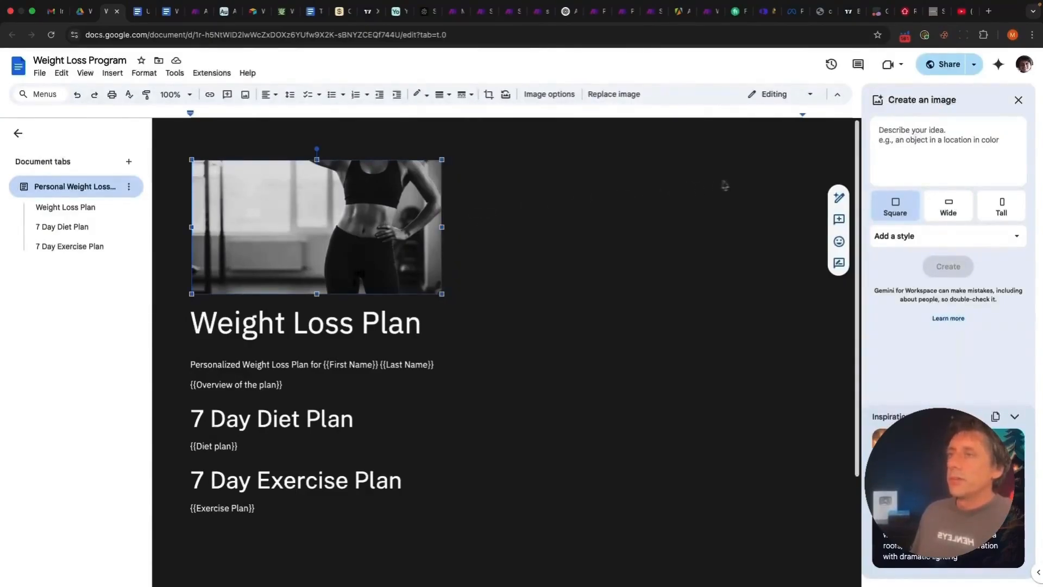
click(946, 205)
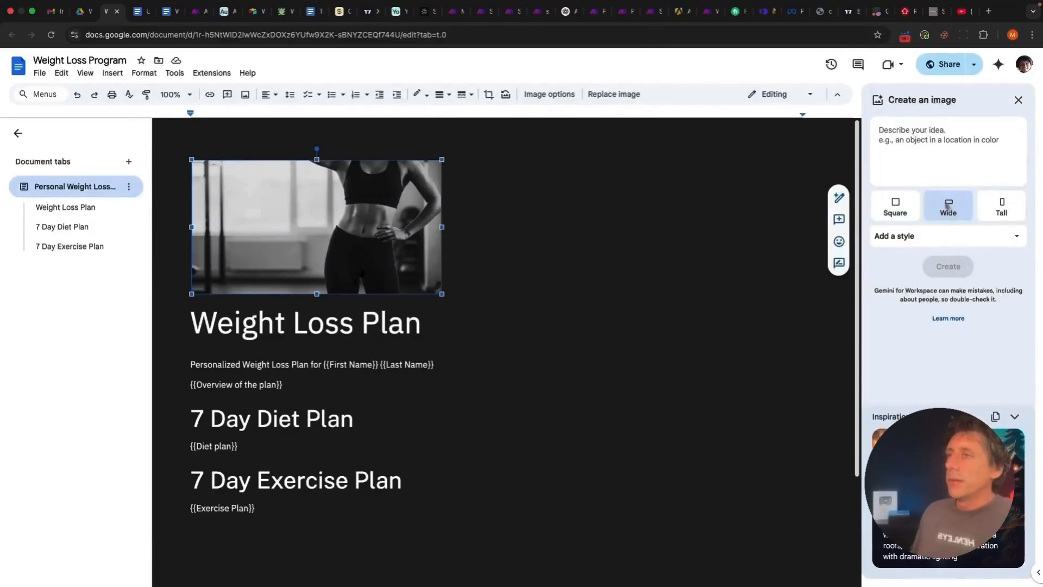
click(895, 215)
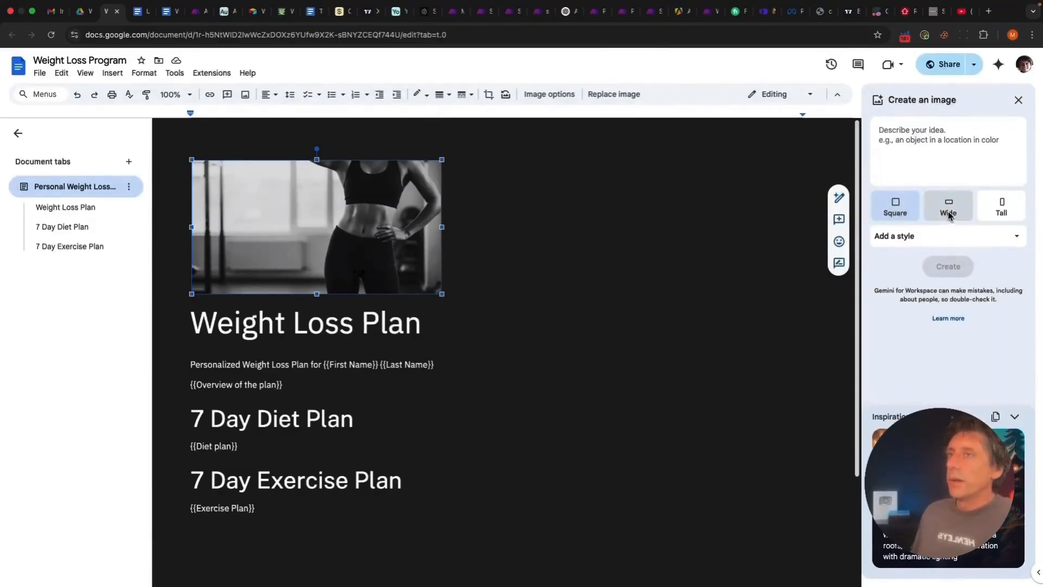
click(1019, 100)
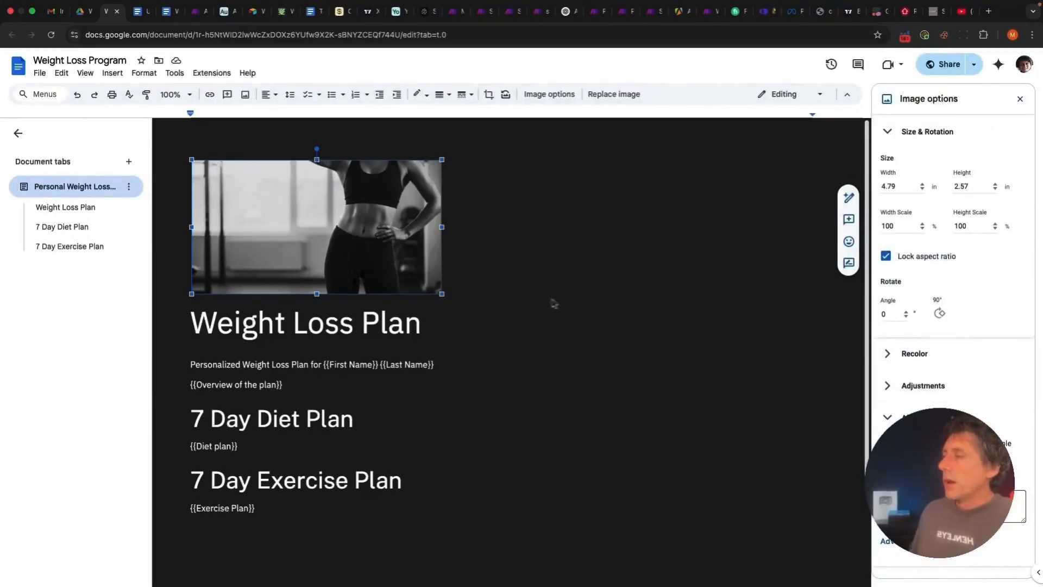
click(460, 328)
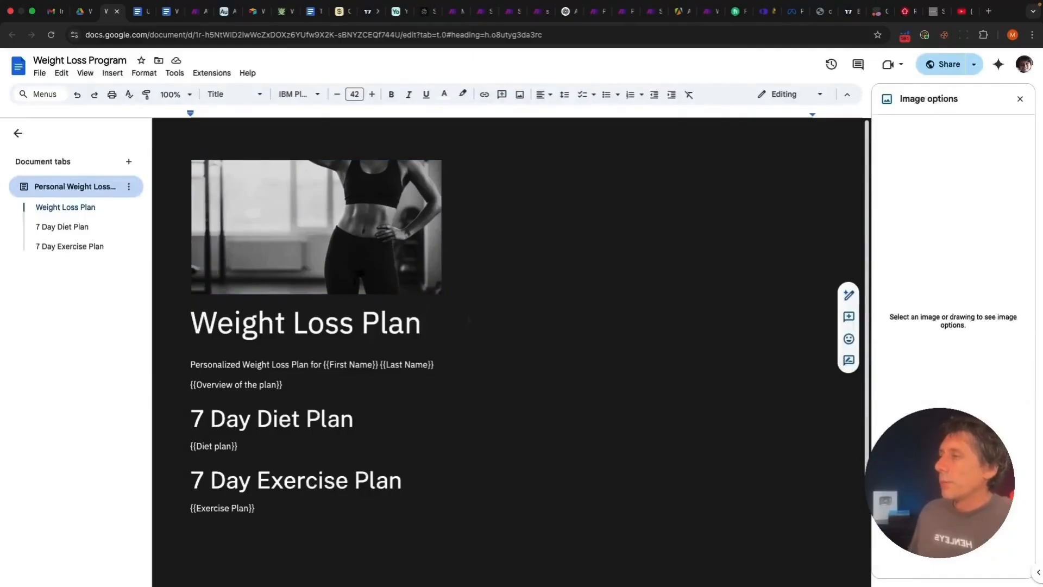
Select the Weight Loss Plan title, the personalized subtitle and the {{First Name}} placeholder
scroll(459, 328, down, 1)
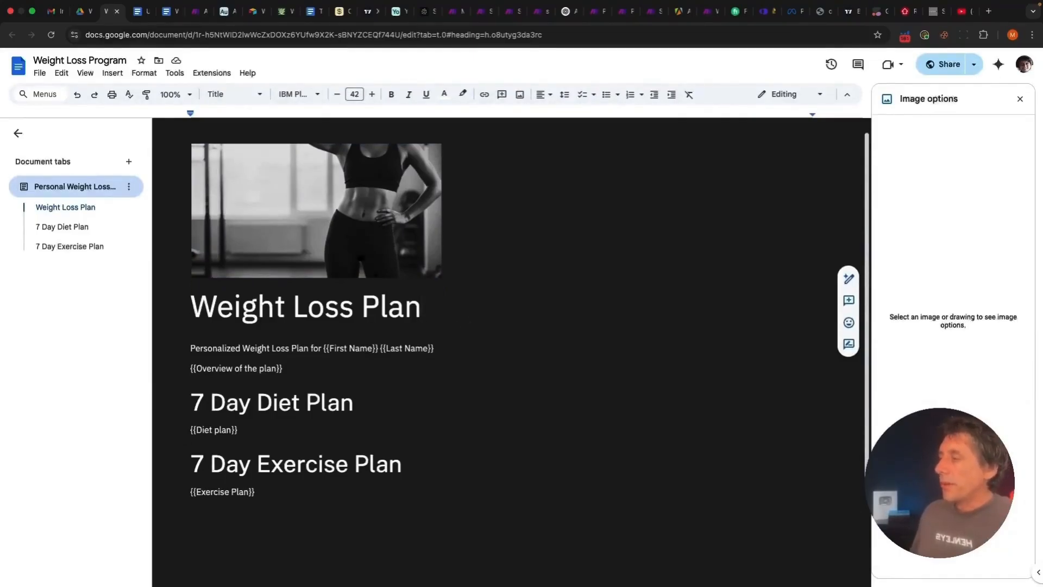
scroll(467, 320, up, 1)
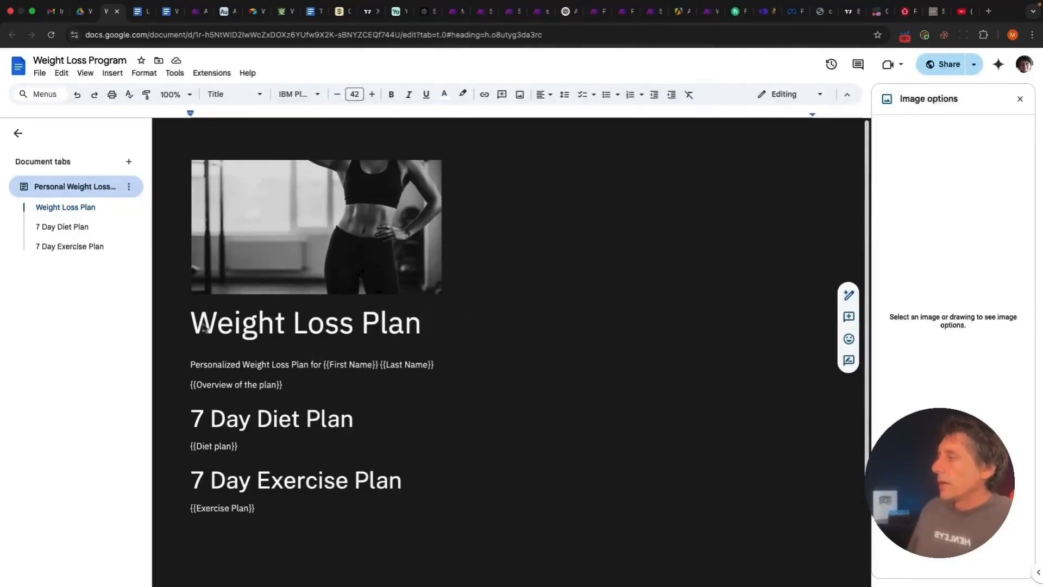
drag(193, 326, 451, 325)
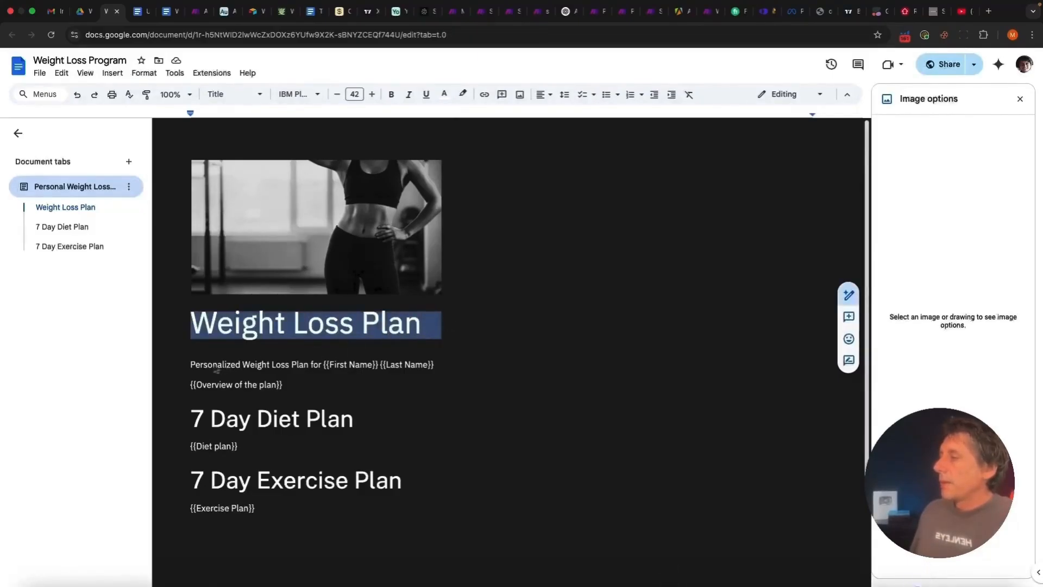
click(191, 365)
drag(190, 365, 322, 365)
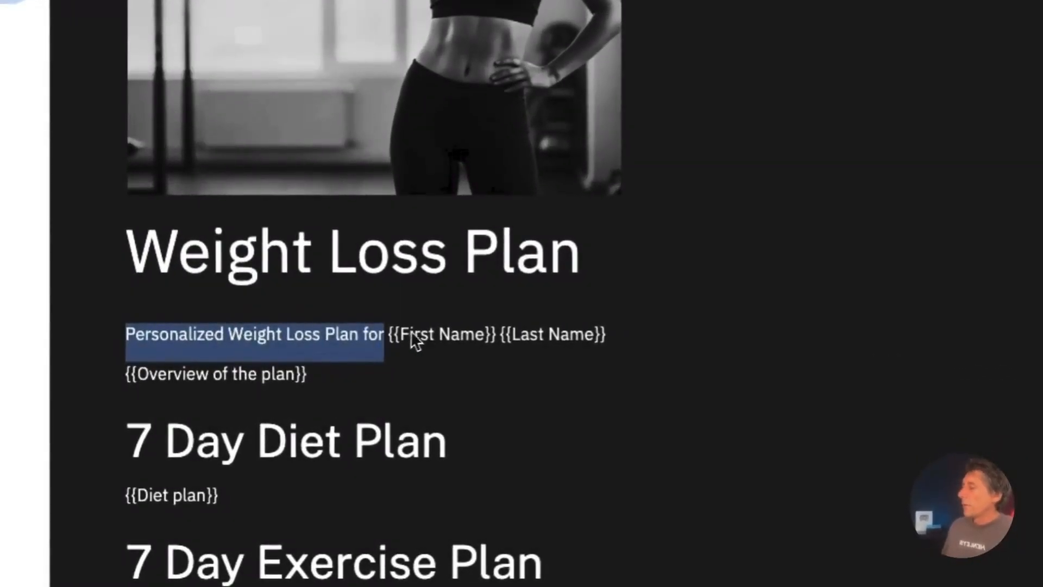
drag(617, 343, 390, 330)
click(421, 333)
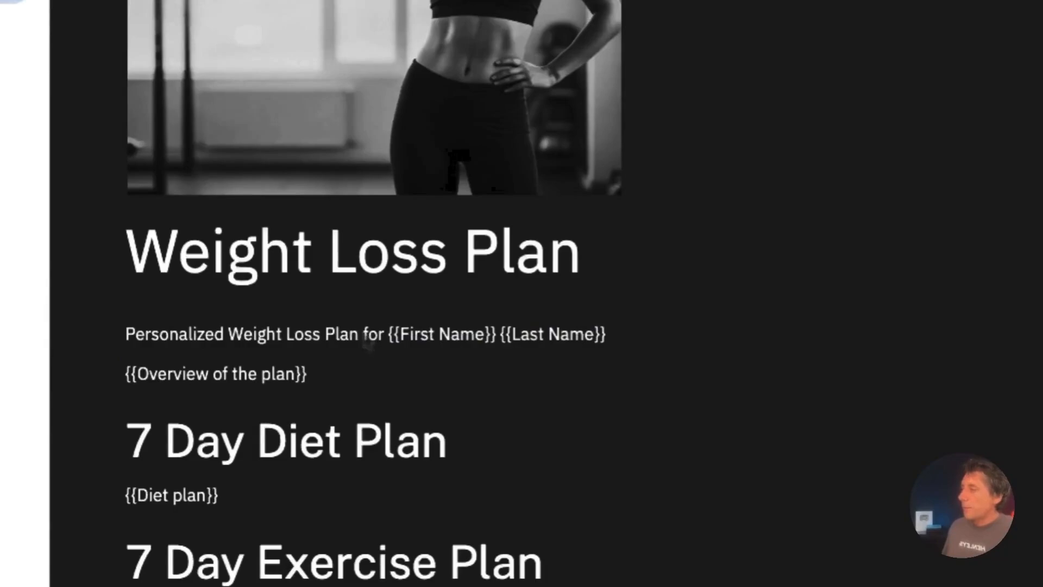
click(402, 334)
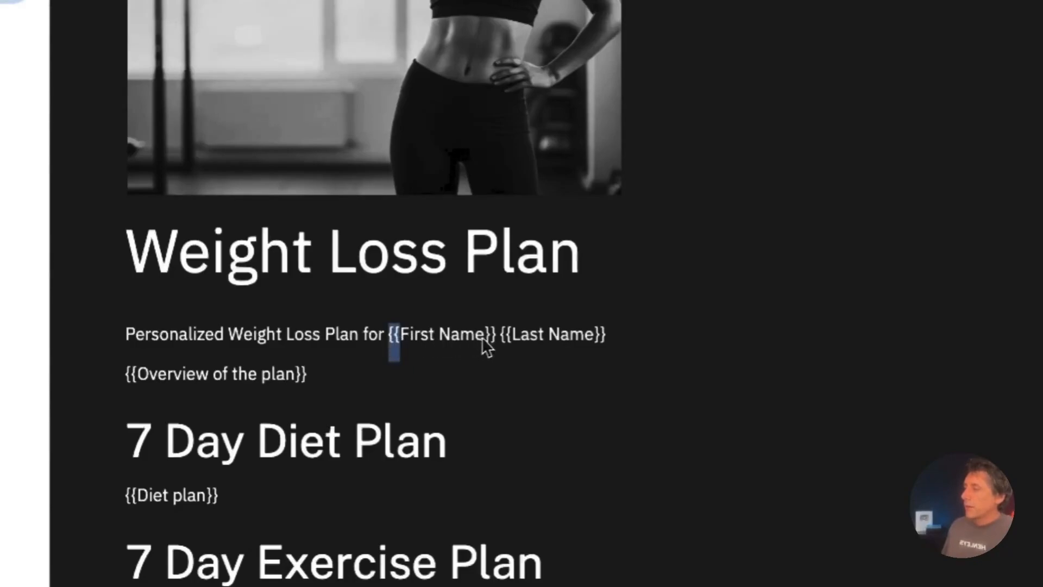
drag(481, 331, 402, 330)
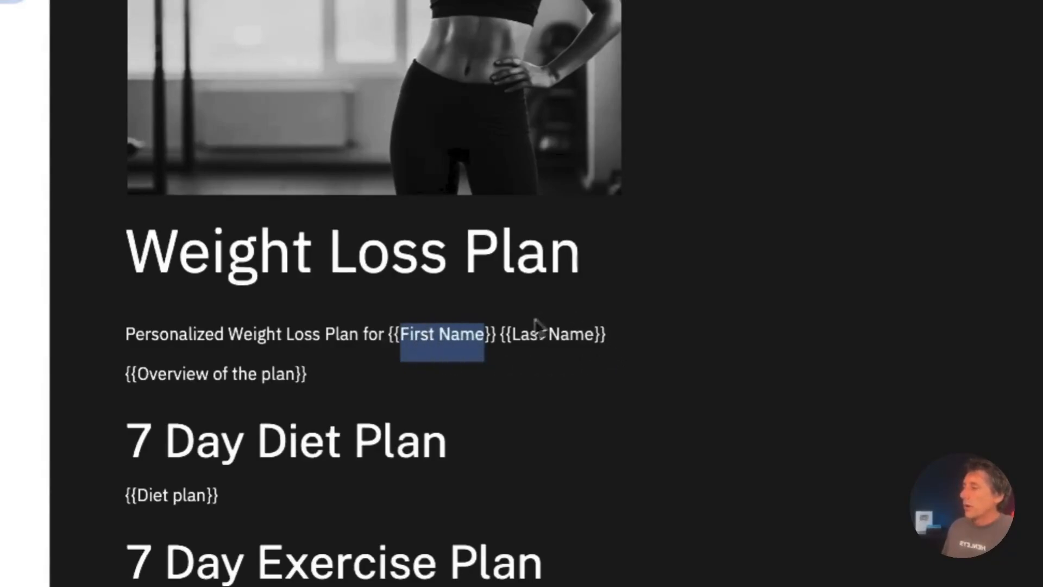
Select {{Last Name}}, {{Overview of the plan}}, the 7 Day Diet Plan heading and {{Exercise Plan}}, then return to Make.com
drag(593, 340, 545, 338)
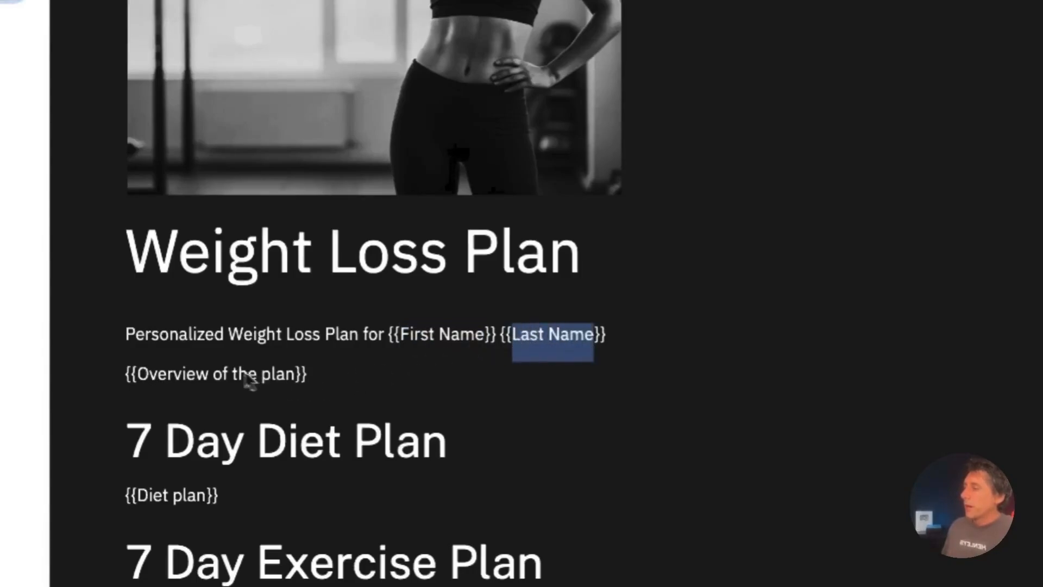
drag(137, 378, 292, 376)
scroll(536, 410, down, 3)
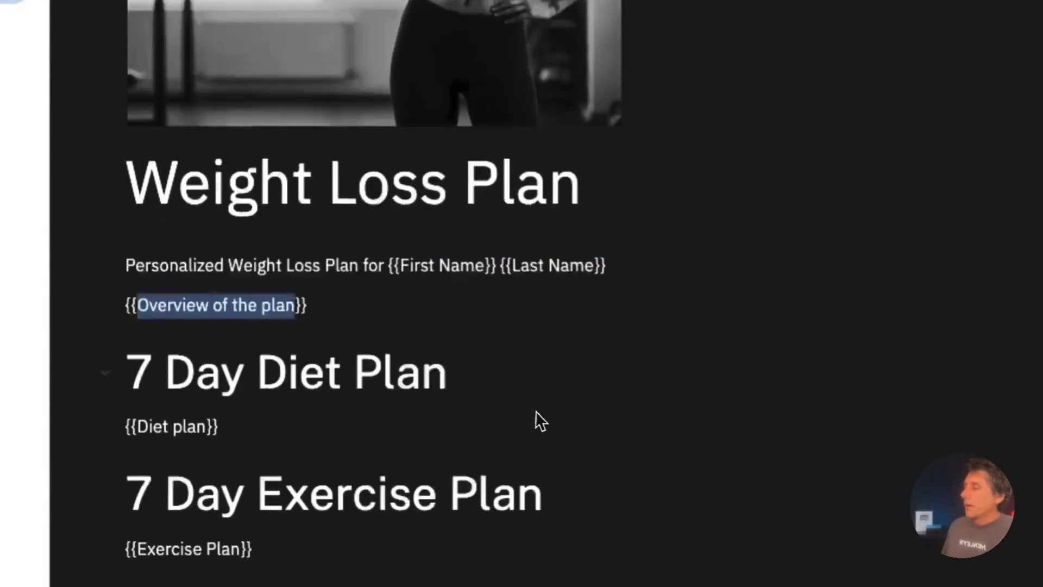
click(449, 276)
drag(451, 275, 125, 273)
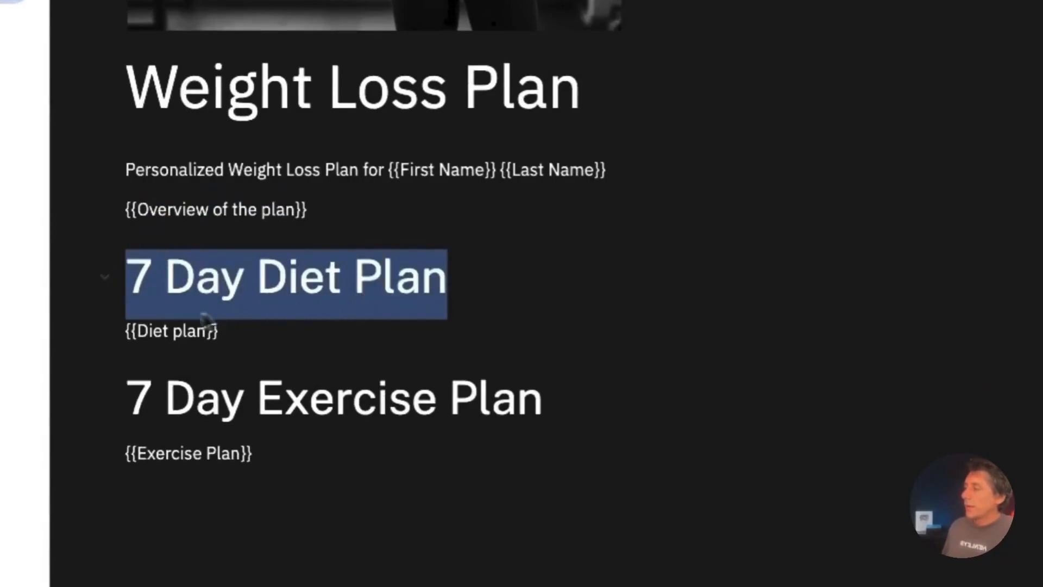
click(249, 334)
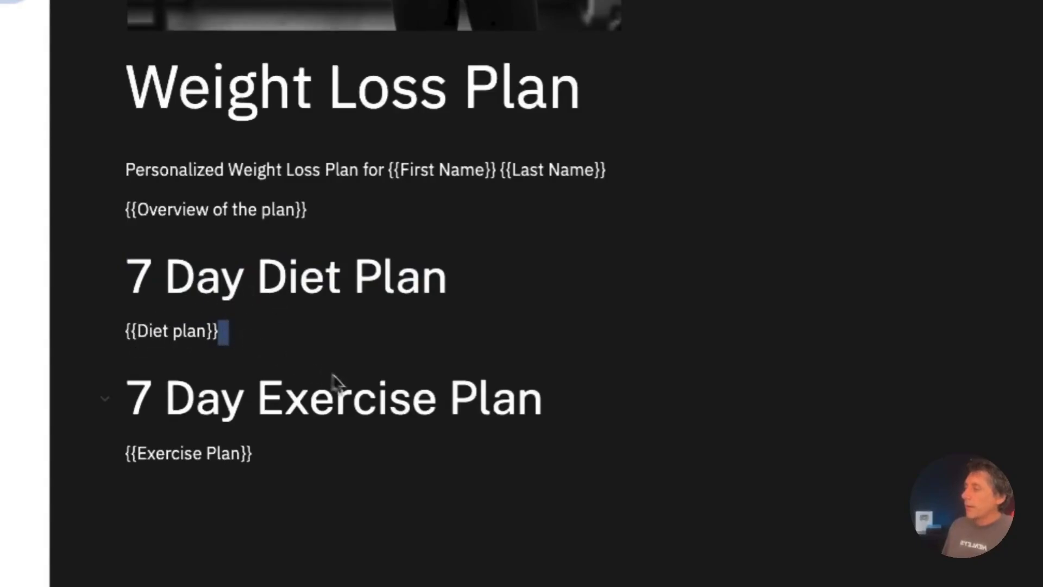
drag(272, 459, 124, 453)
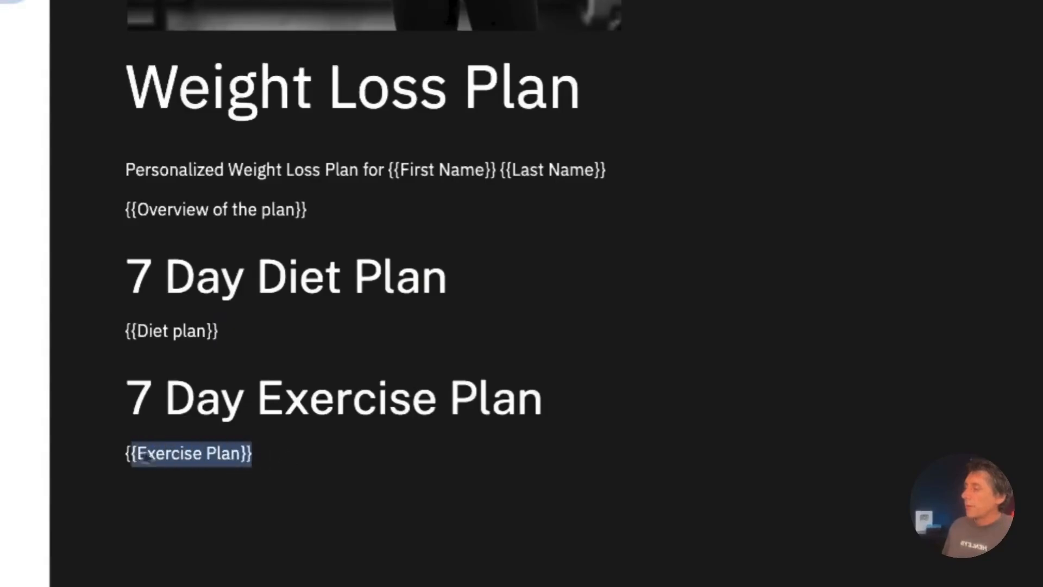
click(408, 450)
scroll(410, 458, up, 1)
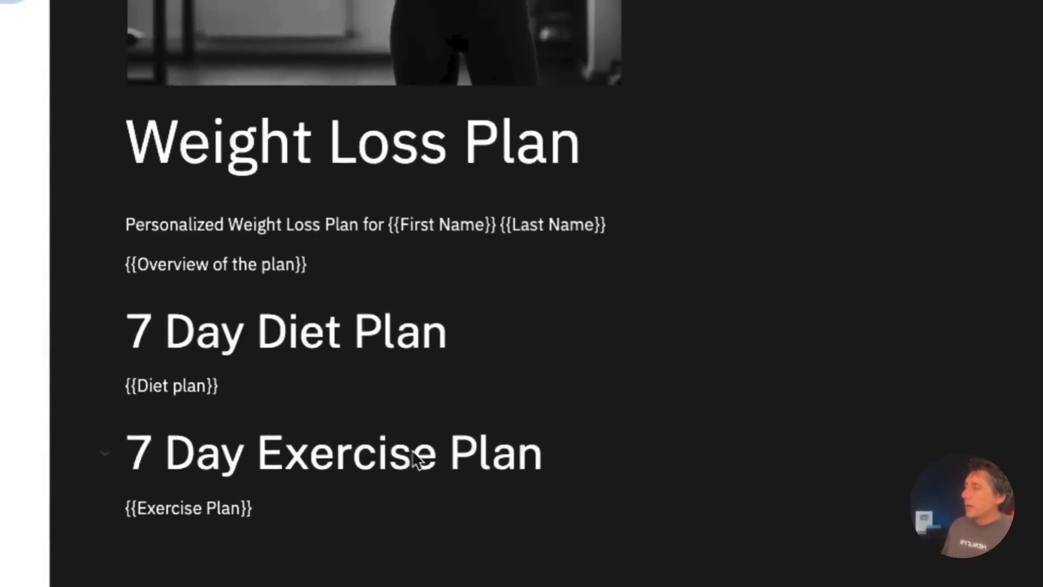
scroll(405, 222, up, 2)
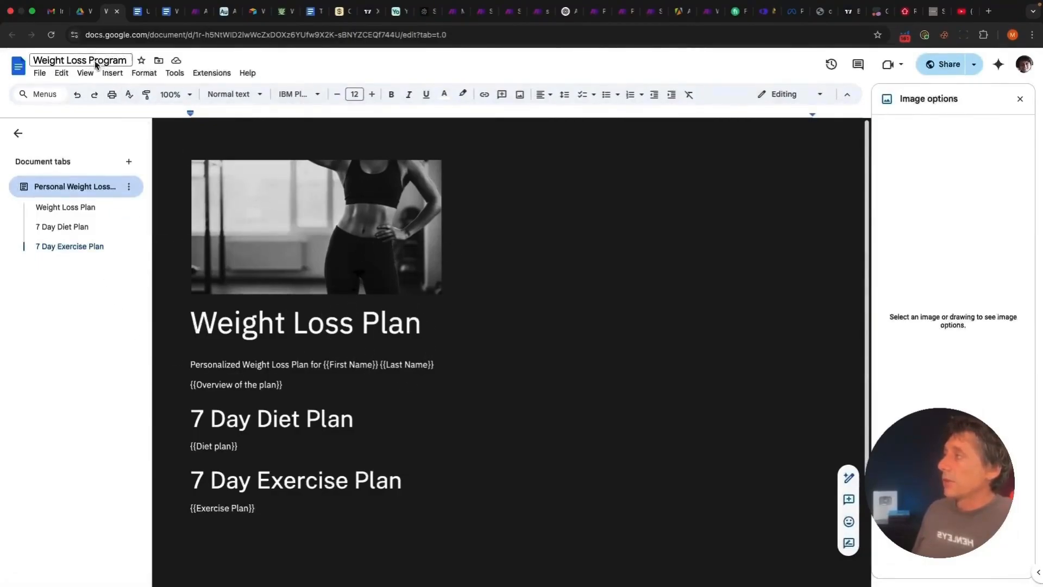
click(197, 12)
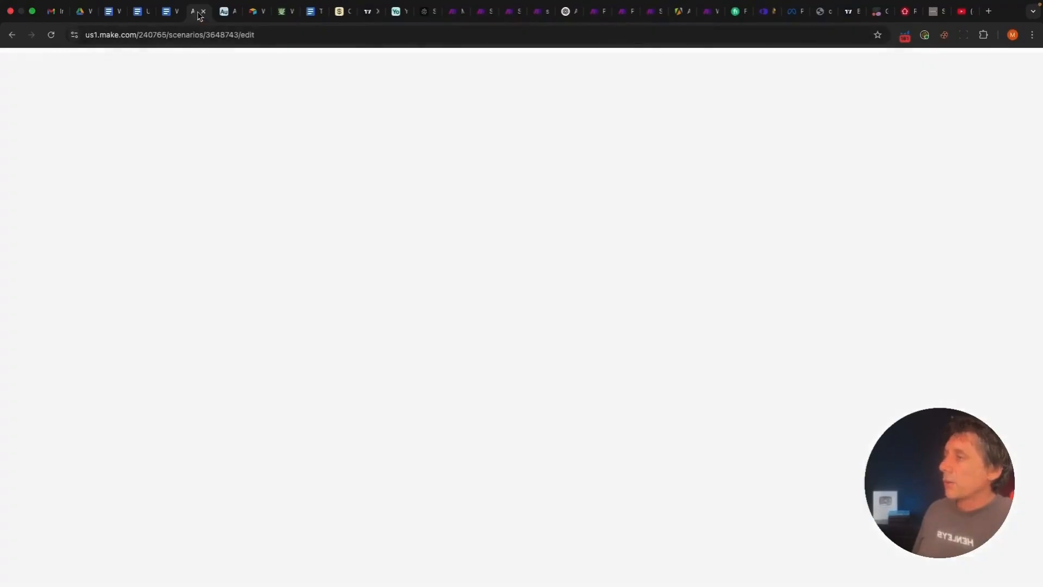
Open the Google Docs Create a Document from a Template module and scroll to its Values
click(576, 244)
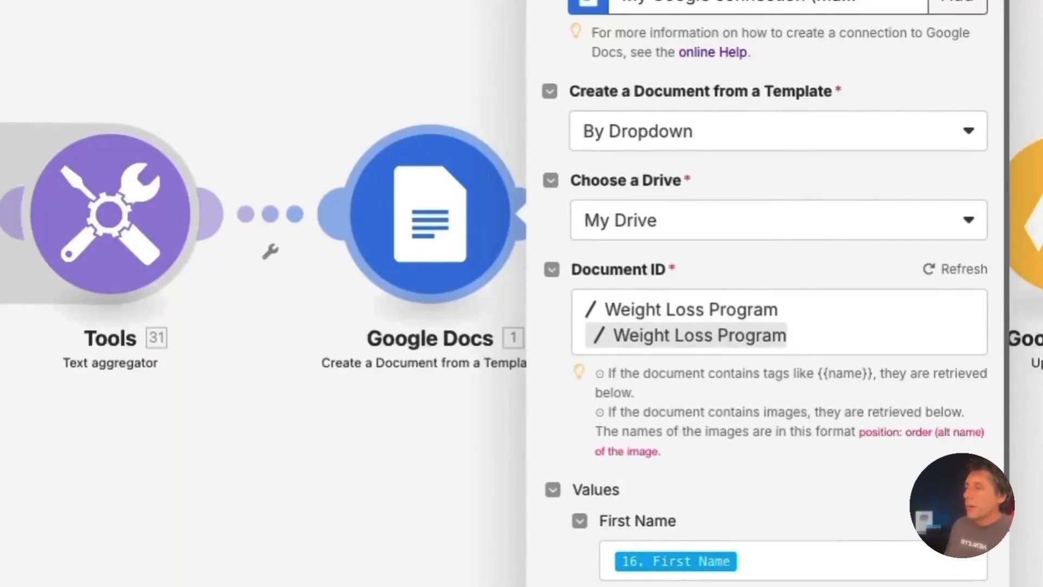
scroll(580, 429, down, 1)
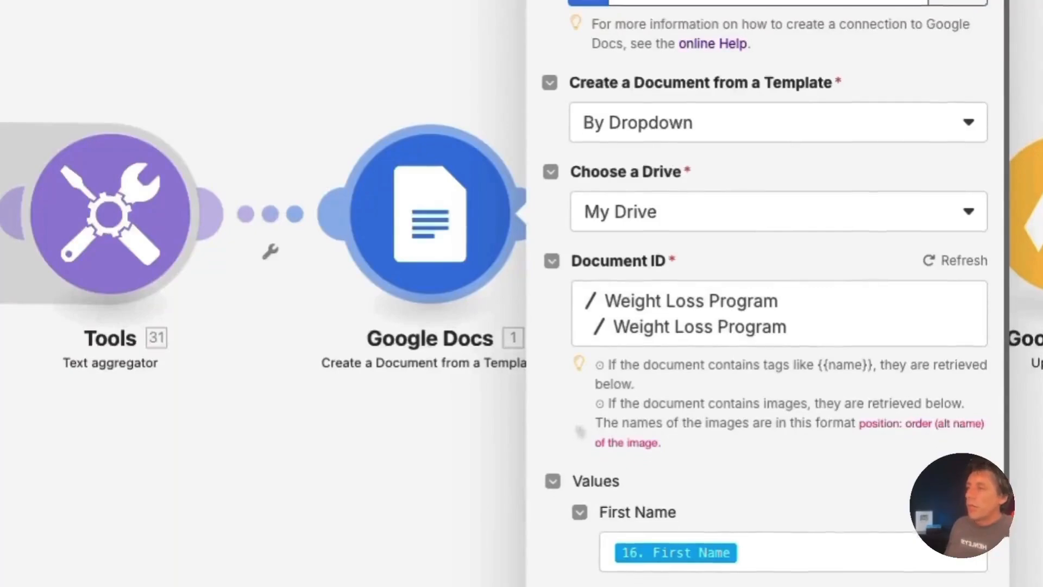
scroll(580, 430, down, 5)
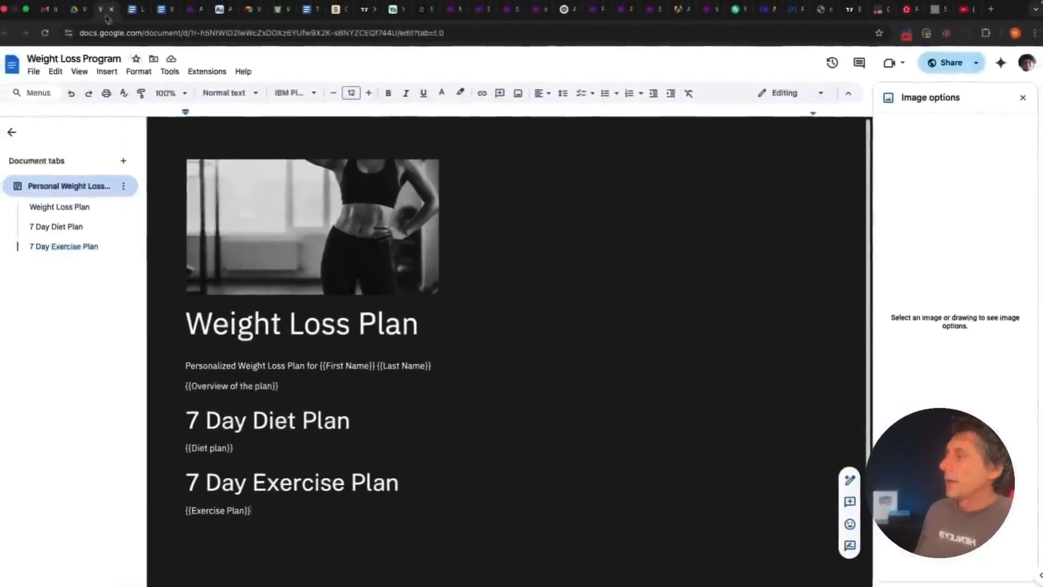
Scroll through the Weight Loss Program doc's placeholders, then go back to Make.com
scroll(511, 326, down, 3)
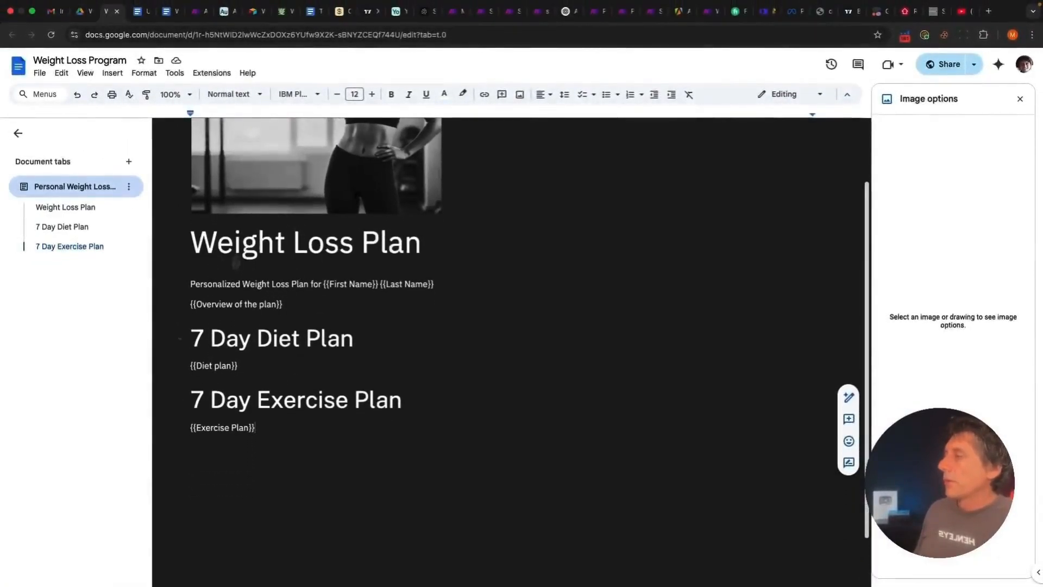
click(197, 10)
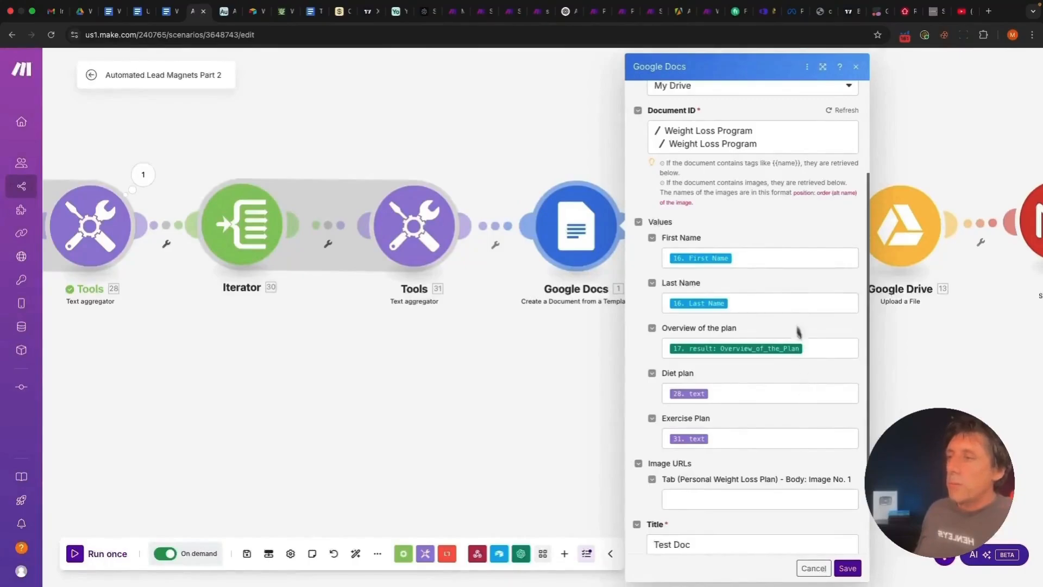
Check the First Name, Overview, Diet plan and Exercise Plan mappings, then save the template module
scroll(747, 467, down, 1)
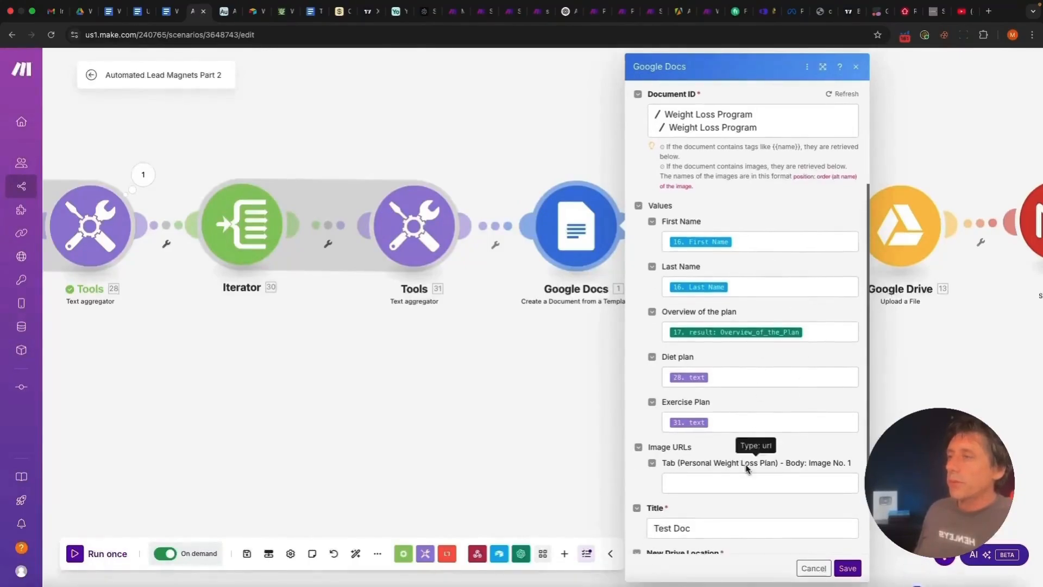
click(732, 247)
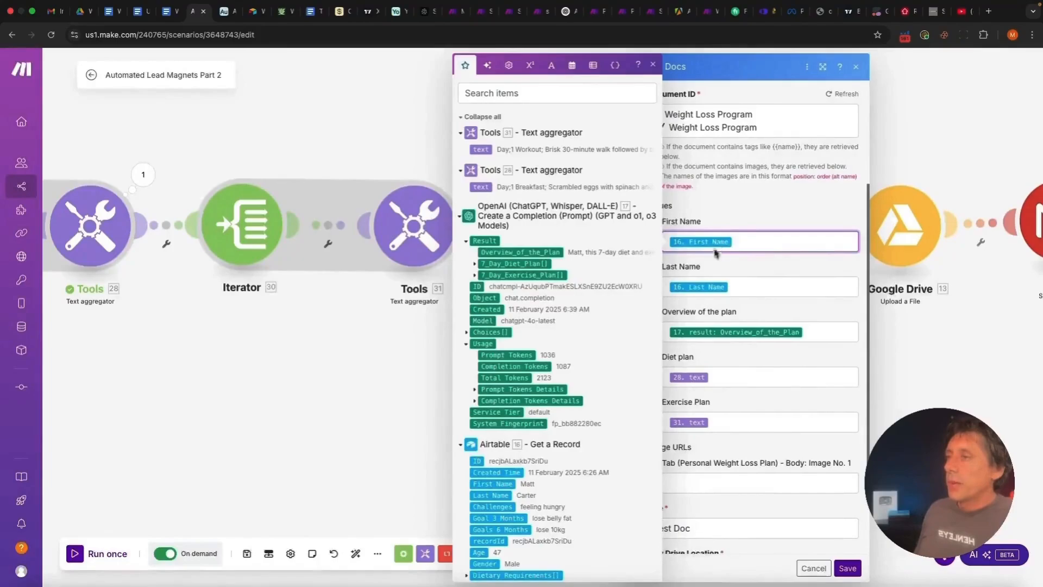
scroll(586, 337, down, 1)
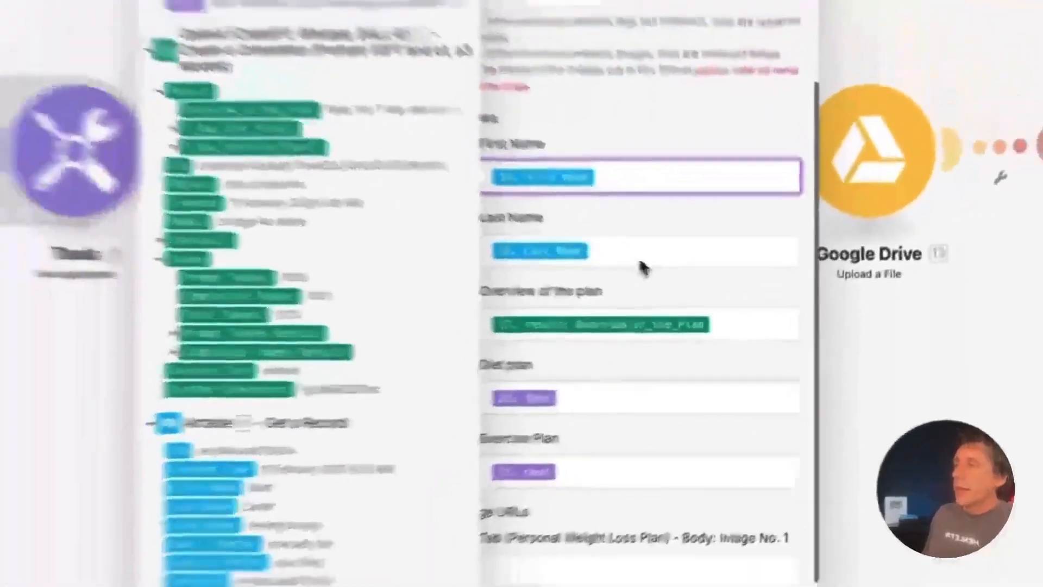
click(845, 125)
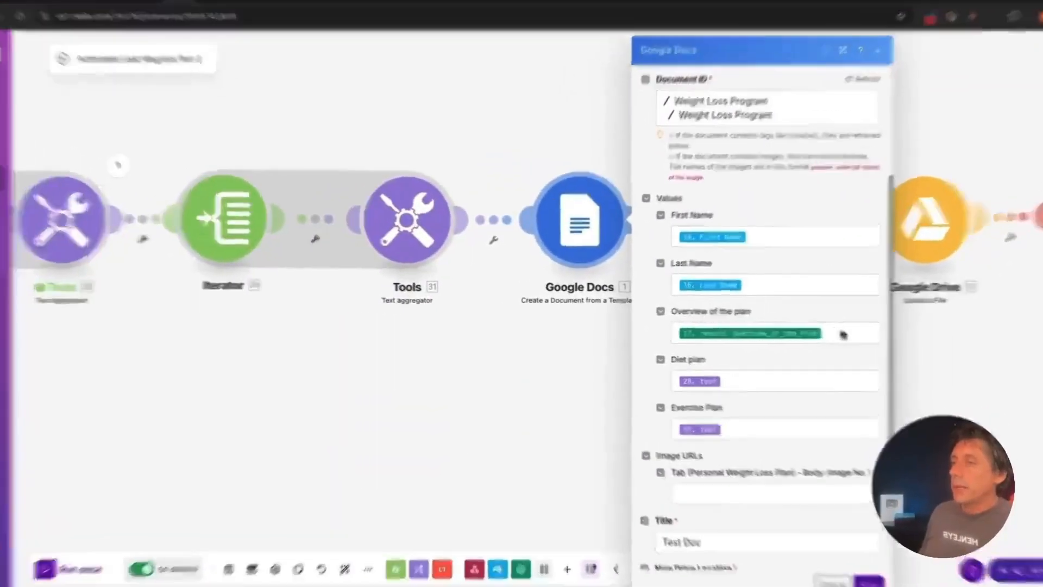
click(821, 332)
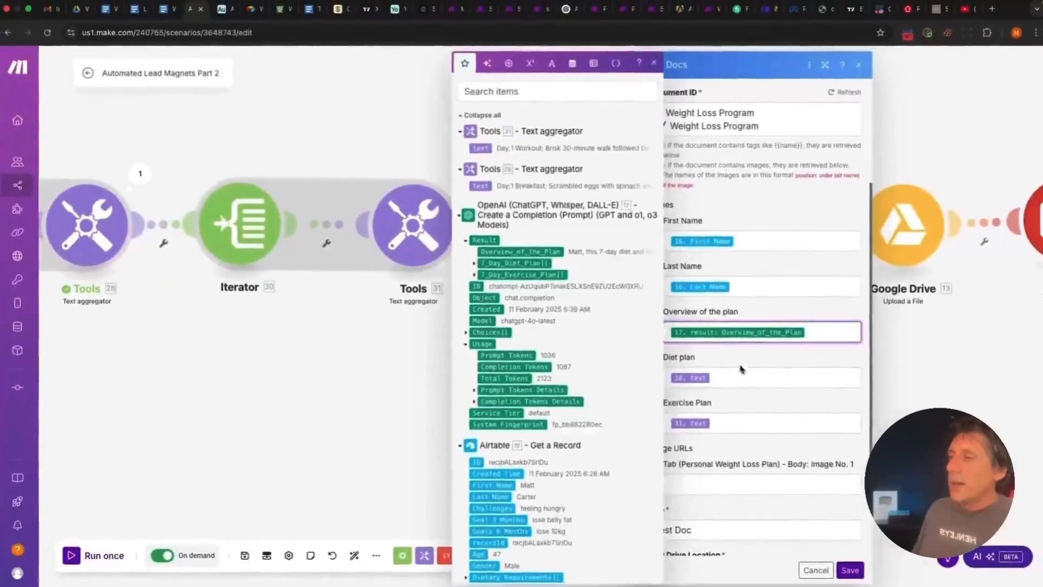
click(753, 366)
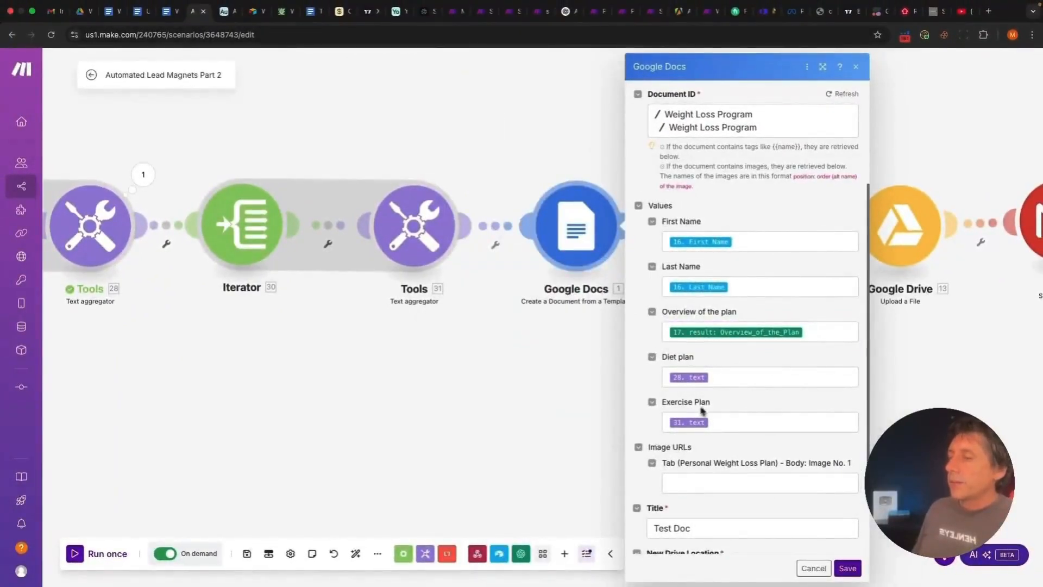
click(736, 380)
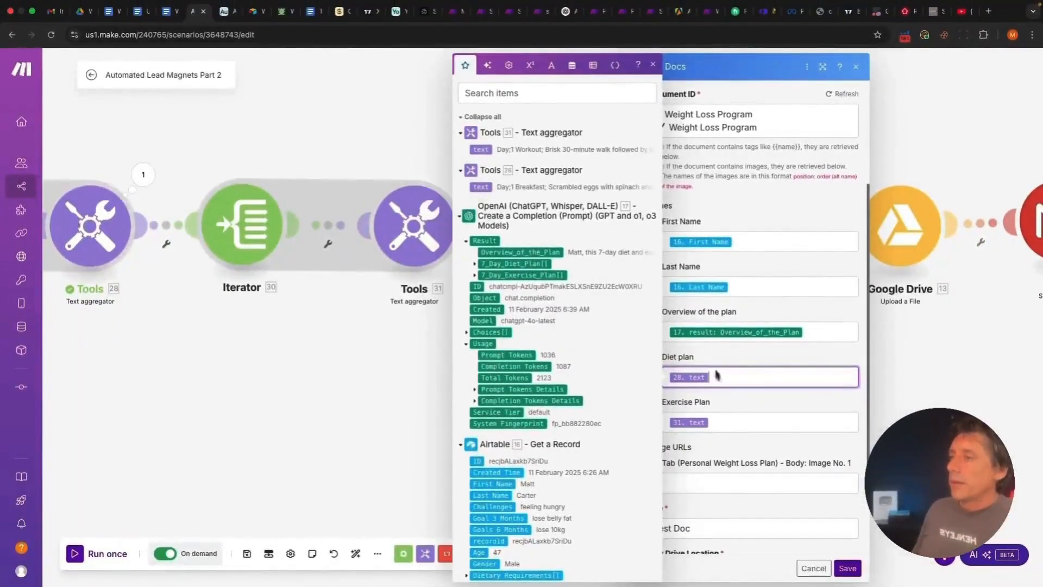
click(728, 425)
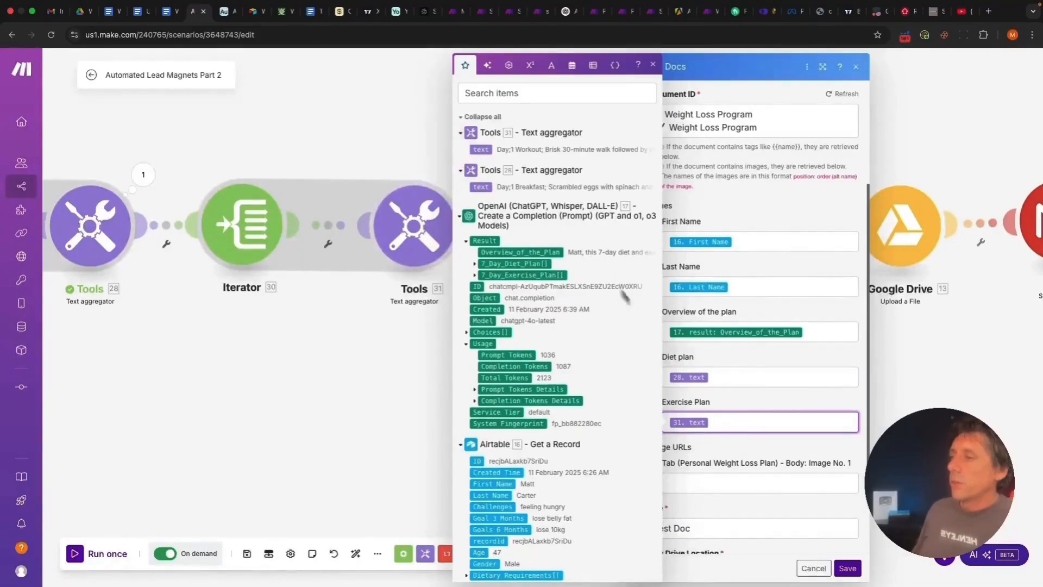
click(748, 449)
scroll(786, 500, down, 3)
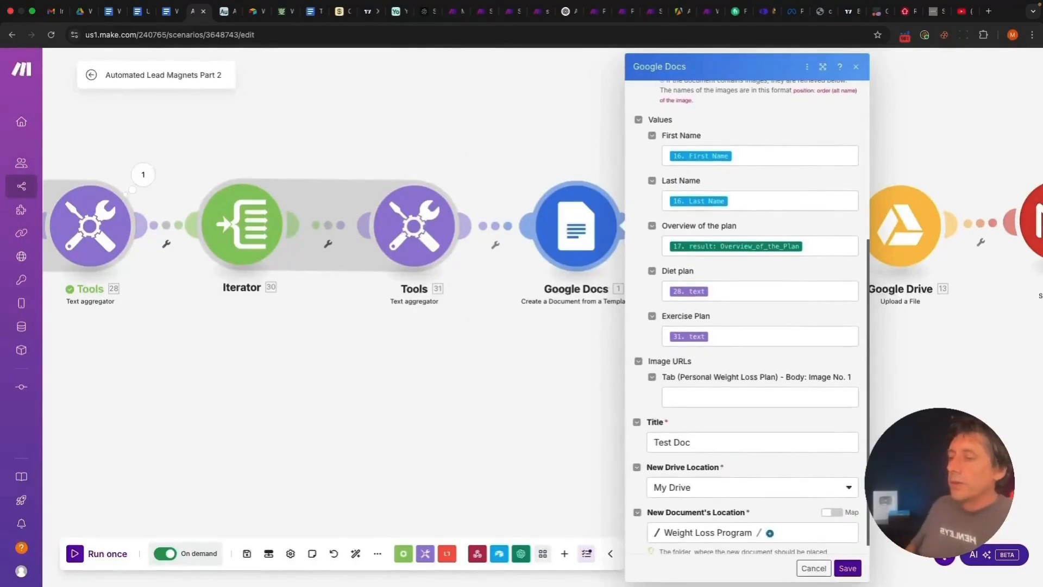
scroll(786, 500, down, 1)
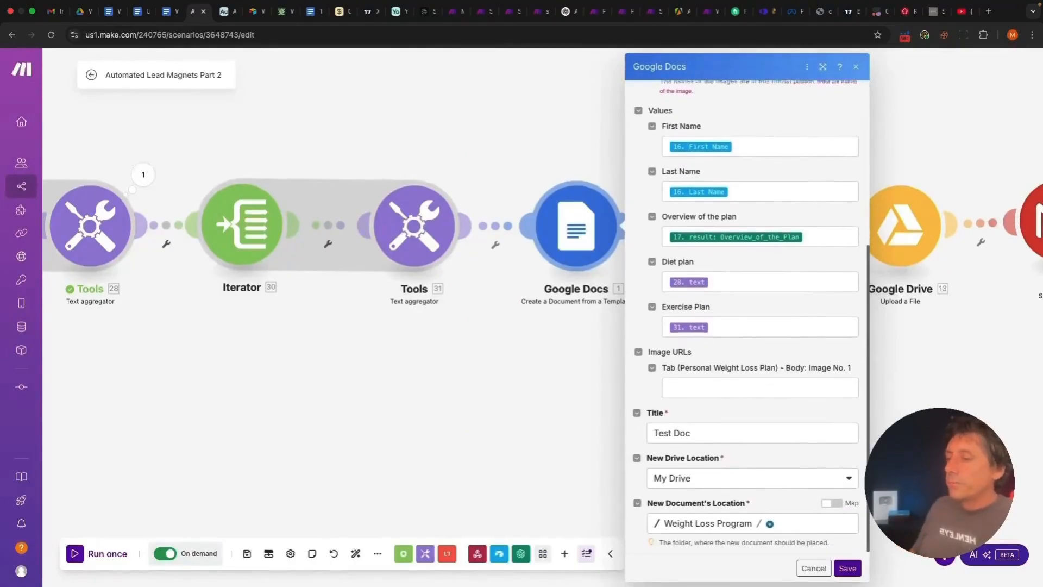
click(849, 567)
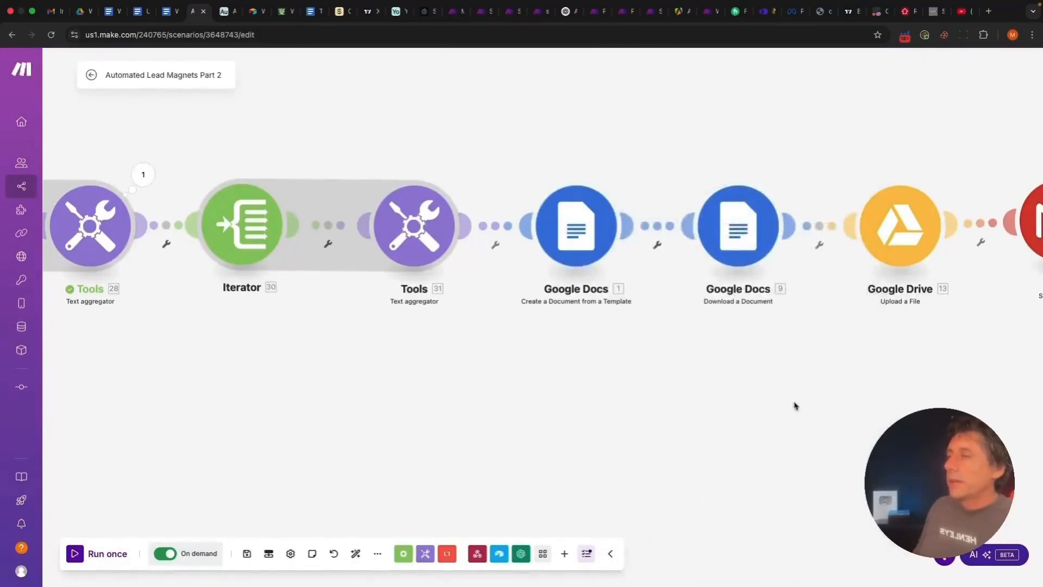
Open the settings of the Google Docs 'Download a Document' module that exports the PDF
drag(795, 406, 608, 409)
scroll(641, 414, up, 1)
scroll(609, 411, up, 2)
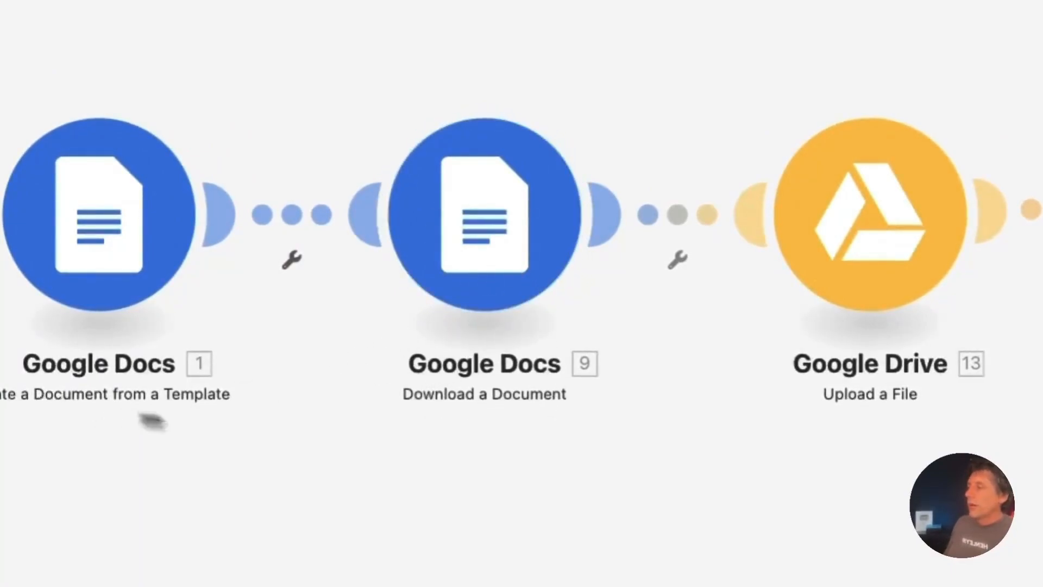
click(497, 224)
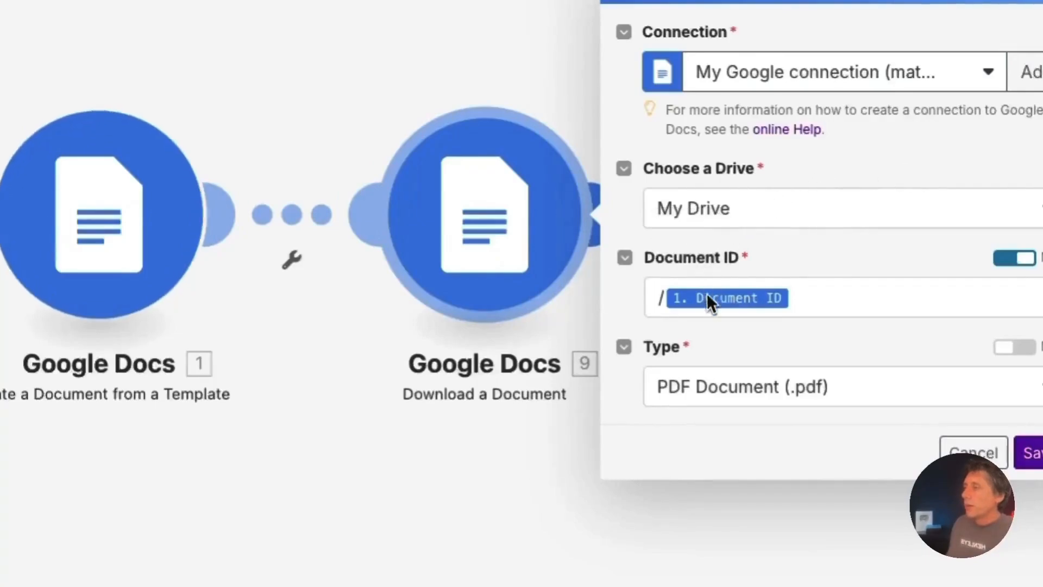
Map 1. Document ID into Document ID and keep the type as PDF Document (.pdf)
mouse_move(712, 306)
click(822, 296)
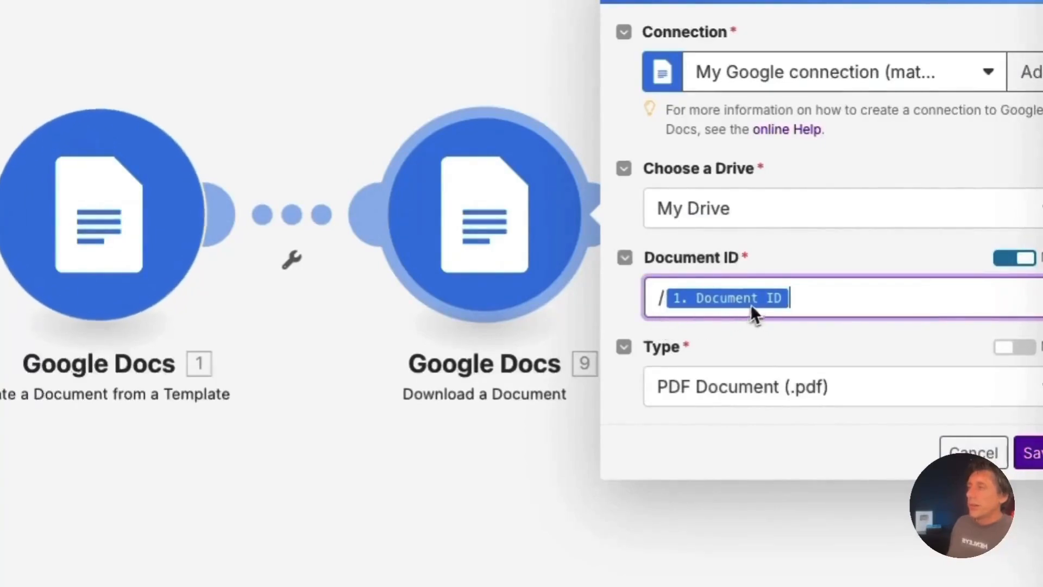
mouse_move(755, 310)
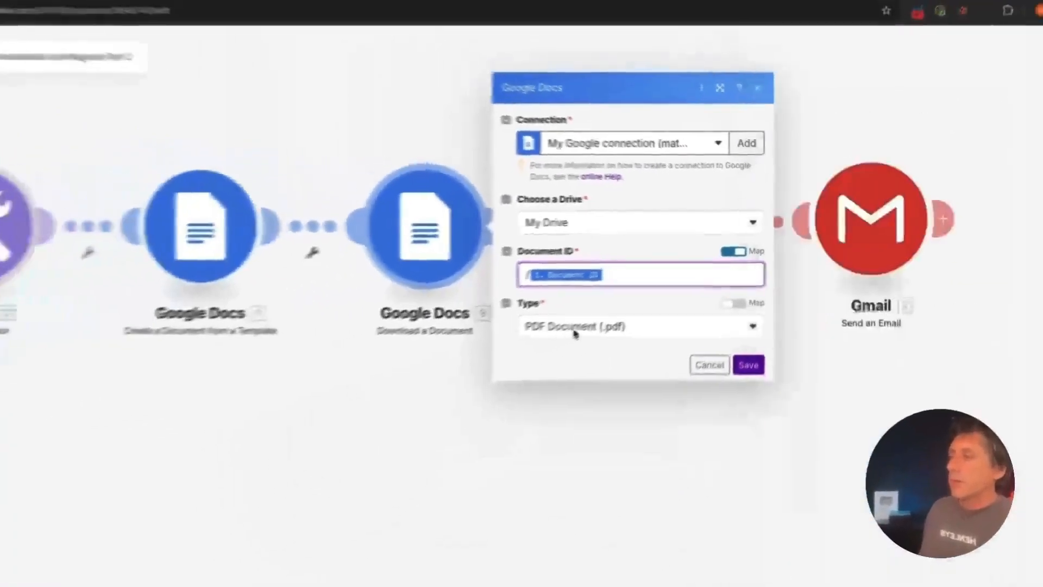
click(375, 418)
click(546, 325)
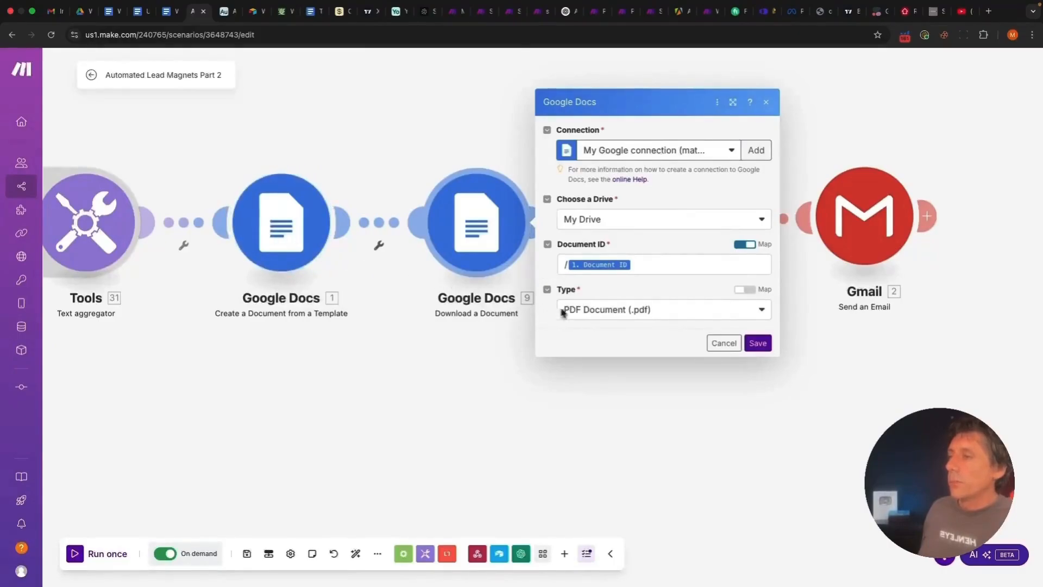
Save the PDF download settings and open the Google Drive Upload a File module
click(758, 343)
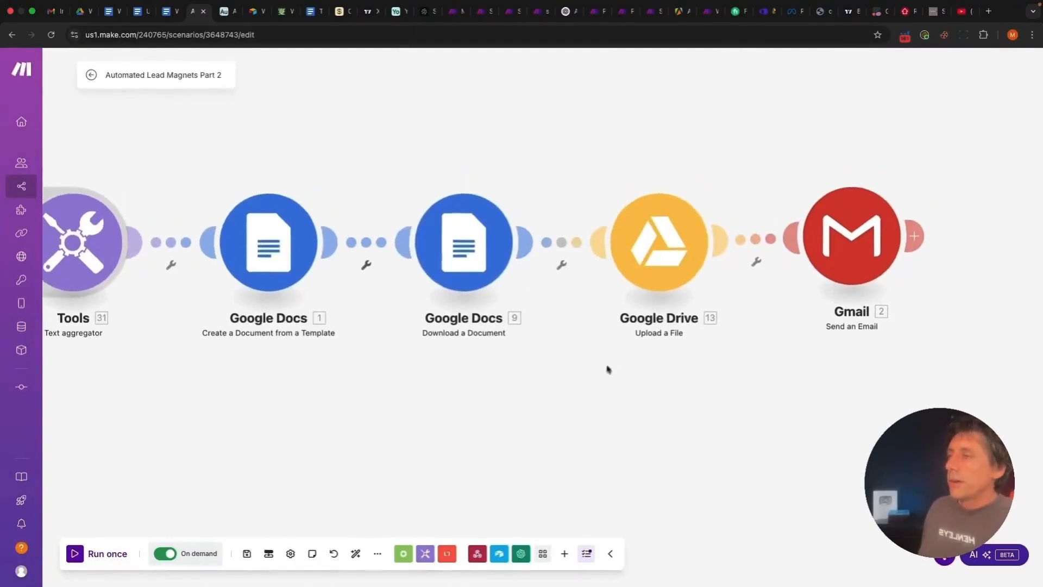
drag(608, 349, 605, 368)
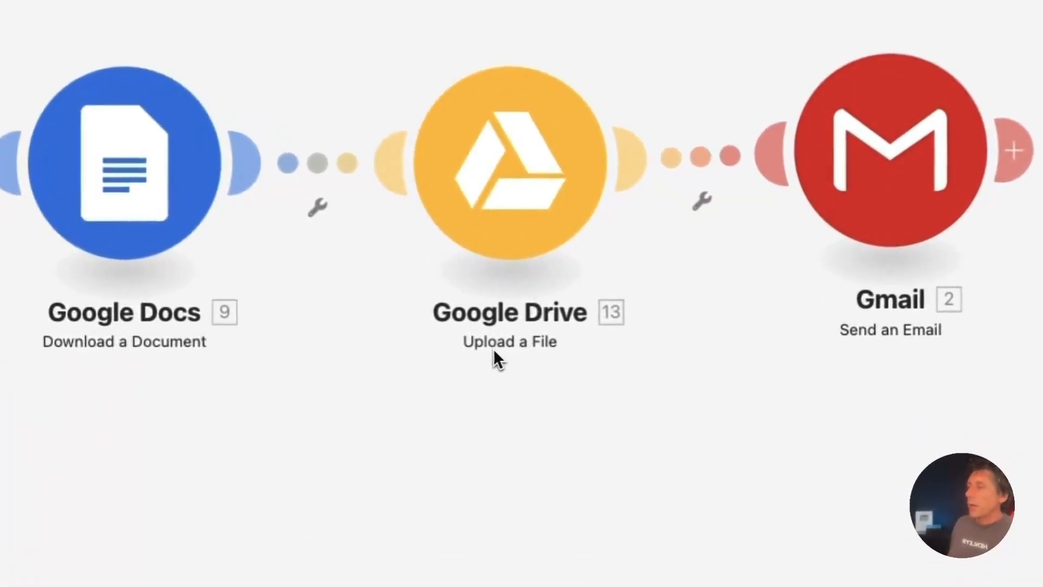
click(509, 178)
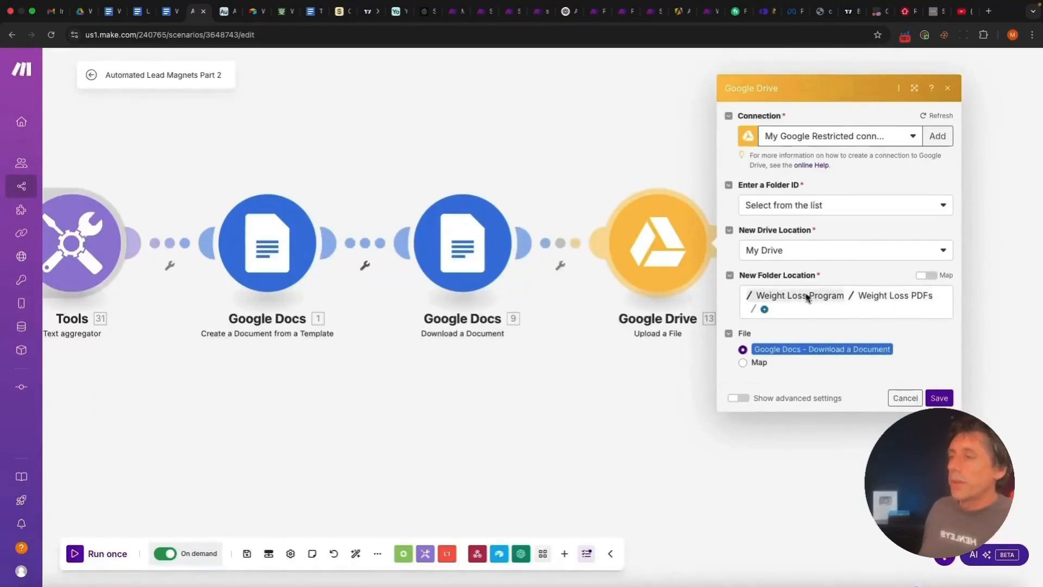
click(82, 18)
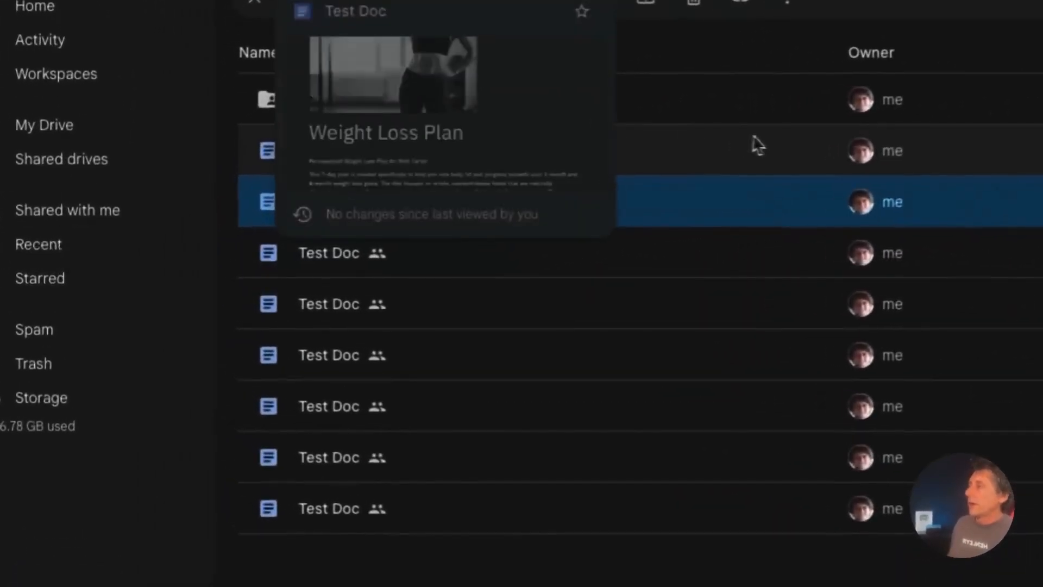
Check the uploaded Test Doc.pdf files in the Weight Loss PDFs folder, then return to Make
double_click(489, 109)
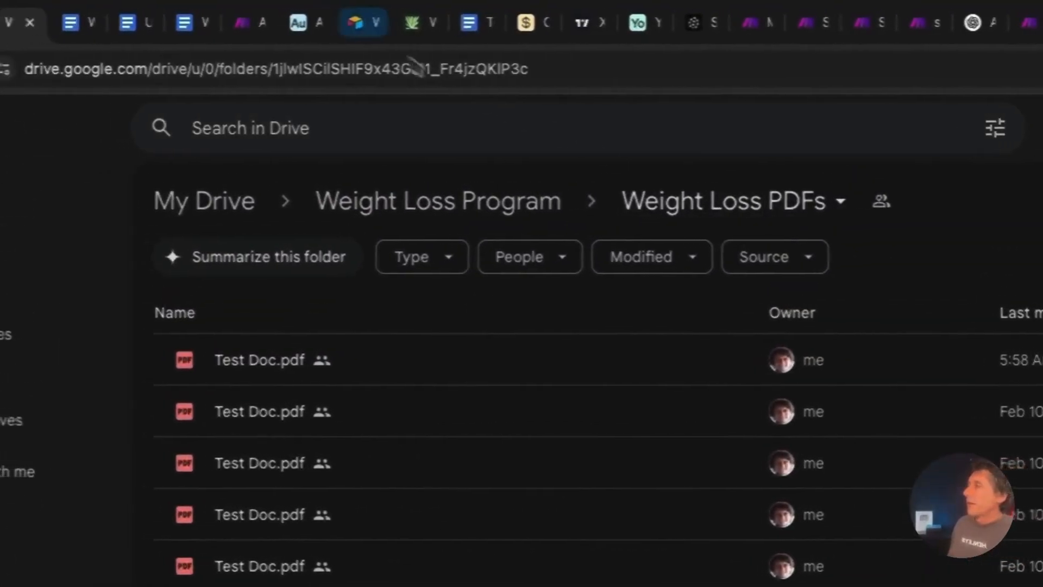
click(218, 22)
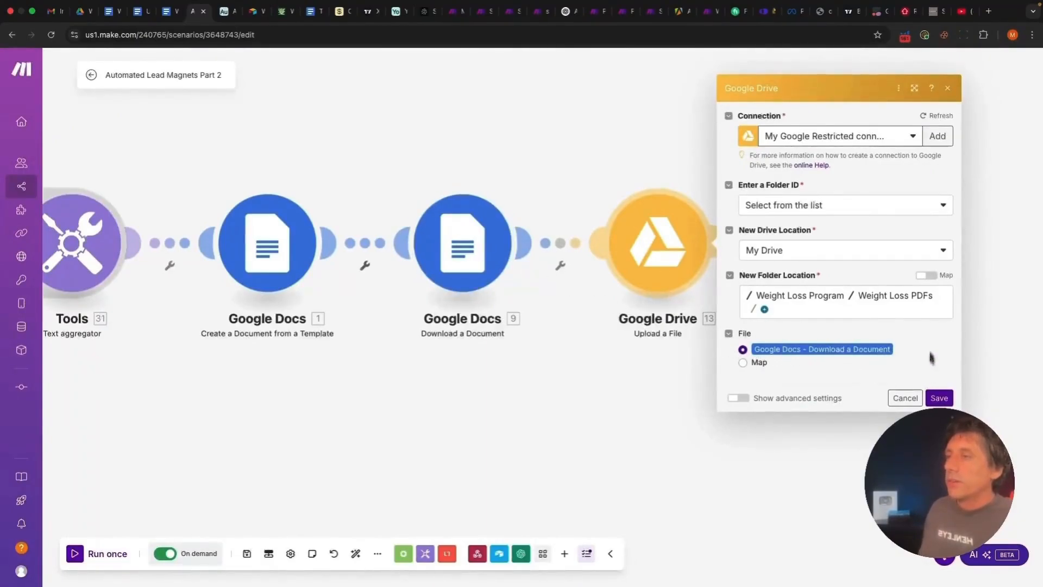
Save the Google Drive Upload a File settings targeting the Weight Loss PDFs folder
click(938, 398)
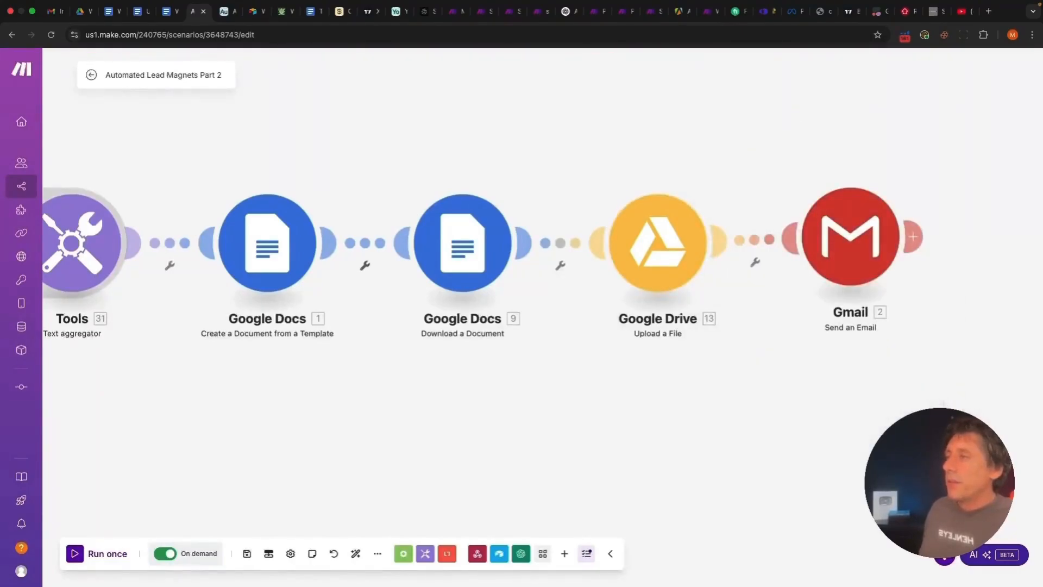
scroll(942, 410, down, 1)
scroll(924, 391, down, 3)
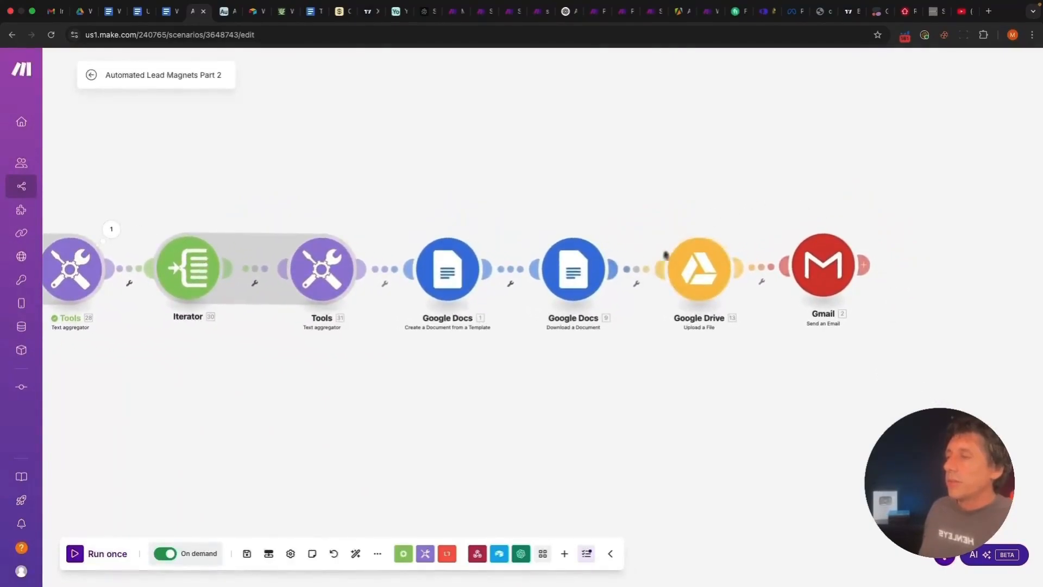
scroll(873, 336, up, 3)
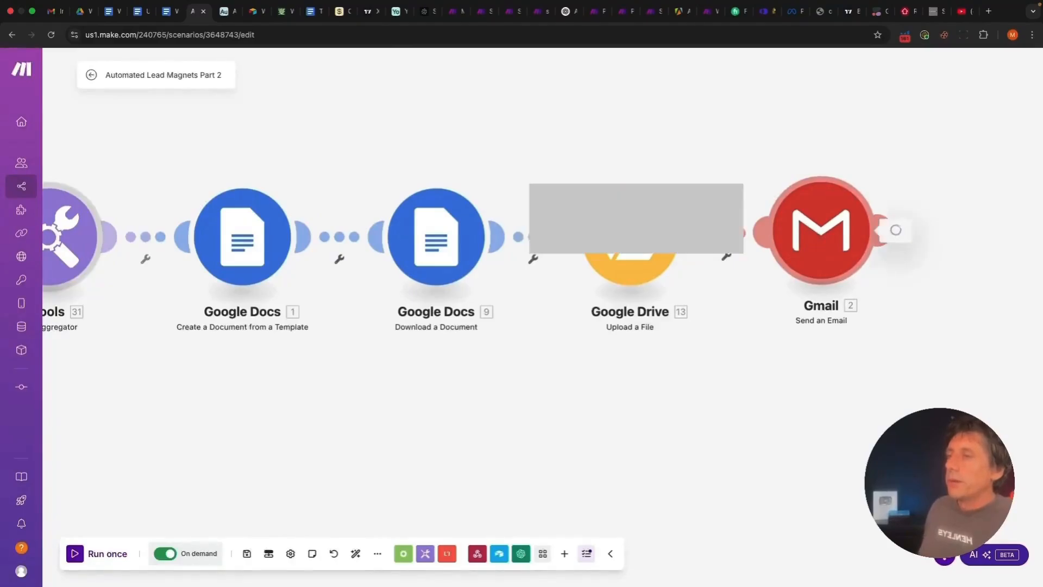
Review the Gmail step's recipient, subject, content and attachment mappings, then close it
click(817, 234)
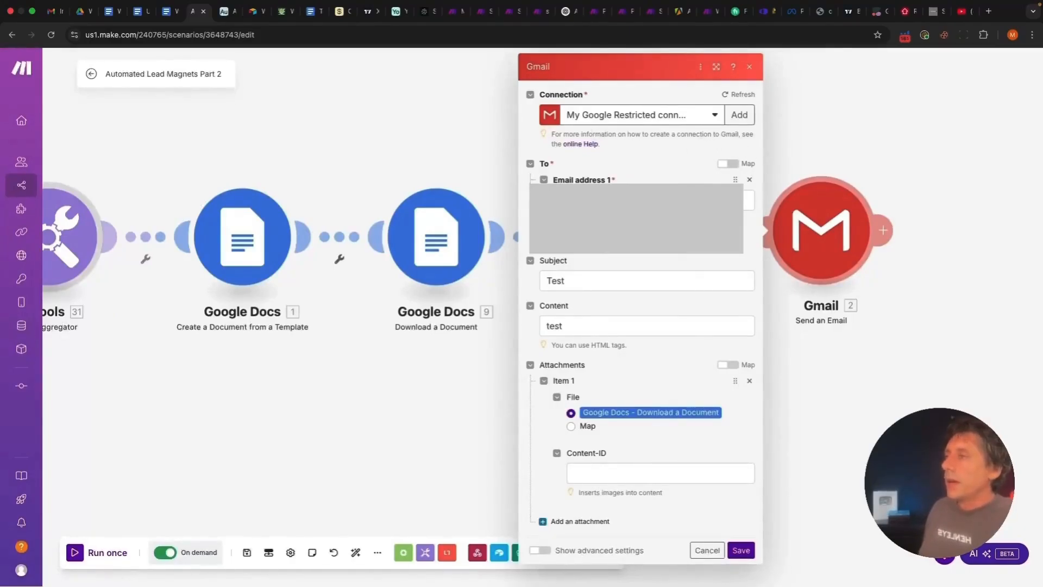
click(749, 200)
scroll(896, 309, down, 20)
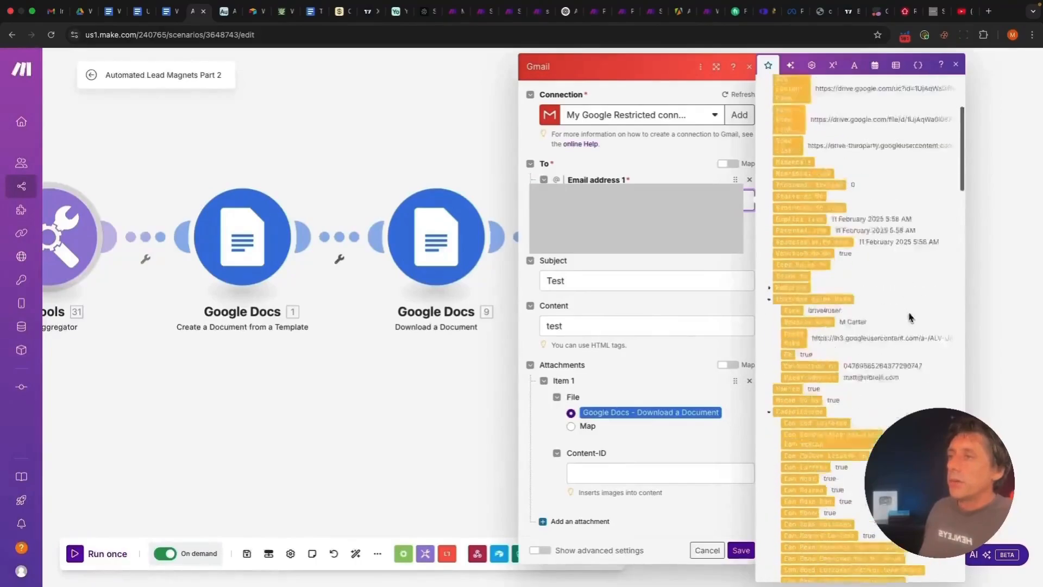
scroll(910, 316, down, 20)
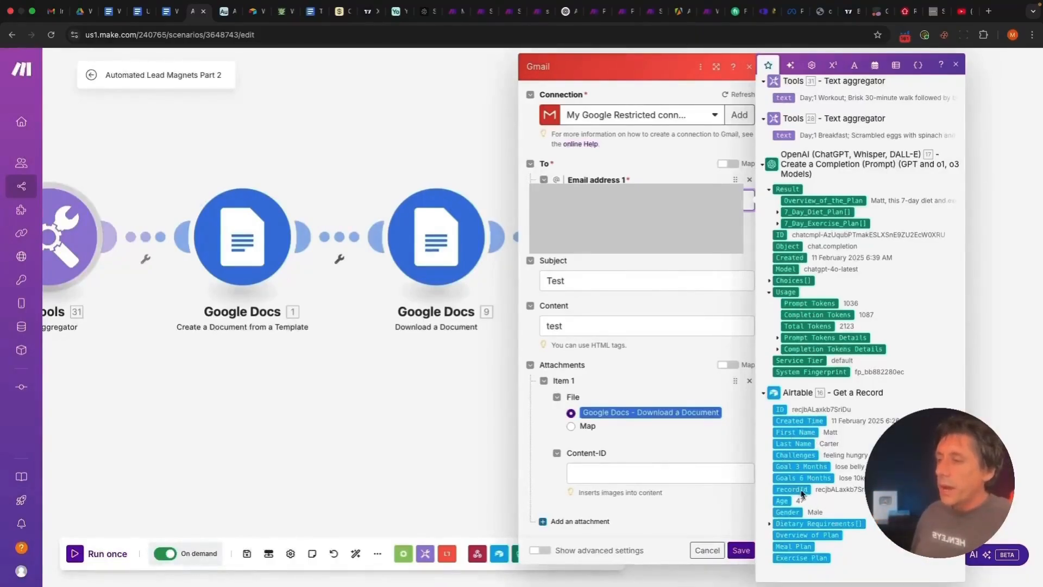
drag(808, 448, 663, 441)
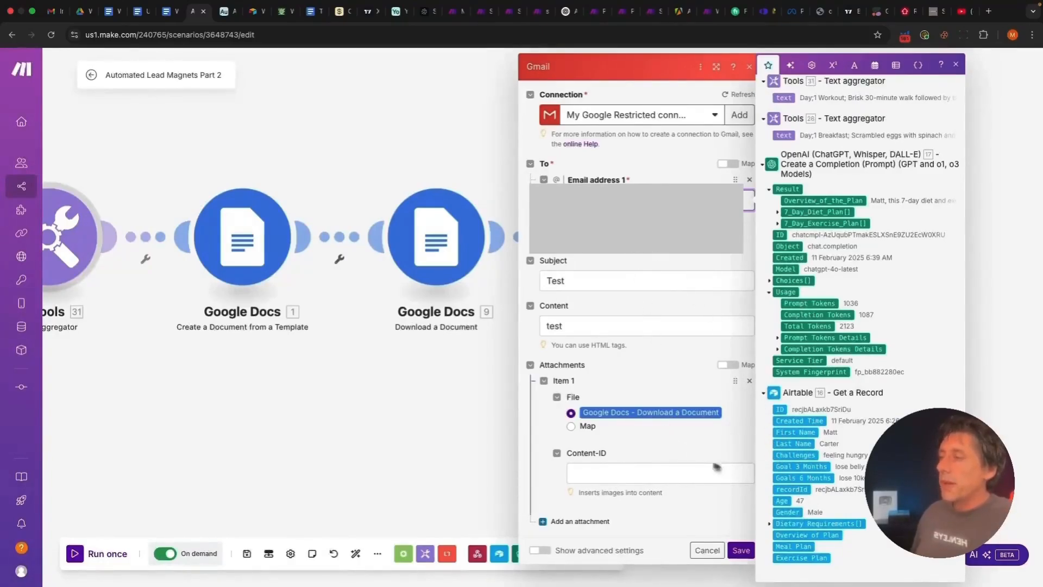
click(432, 427)
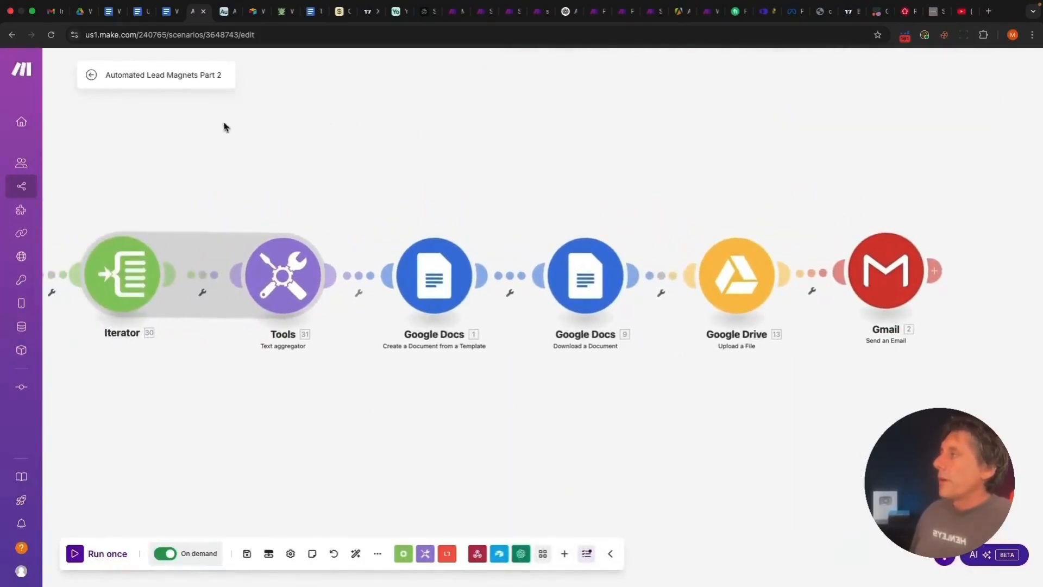
Add an Email field below Last Name on the Airtable Weight Loss Lead Magnet form
click(227, 12)
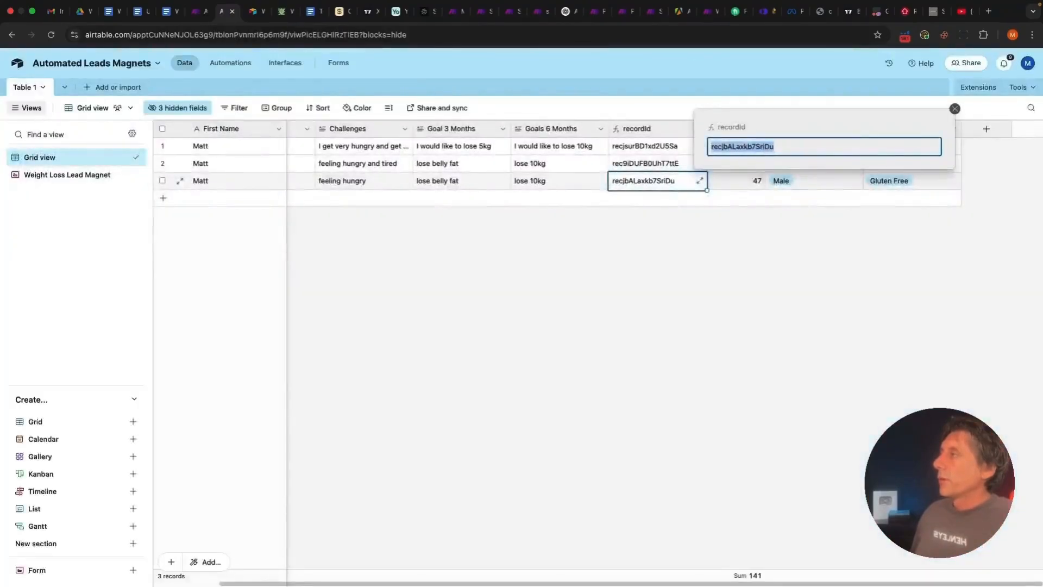
click(338, 64)
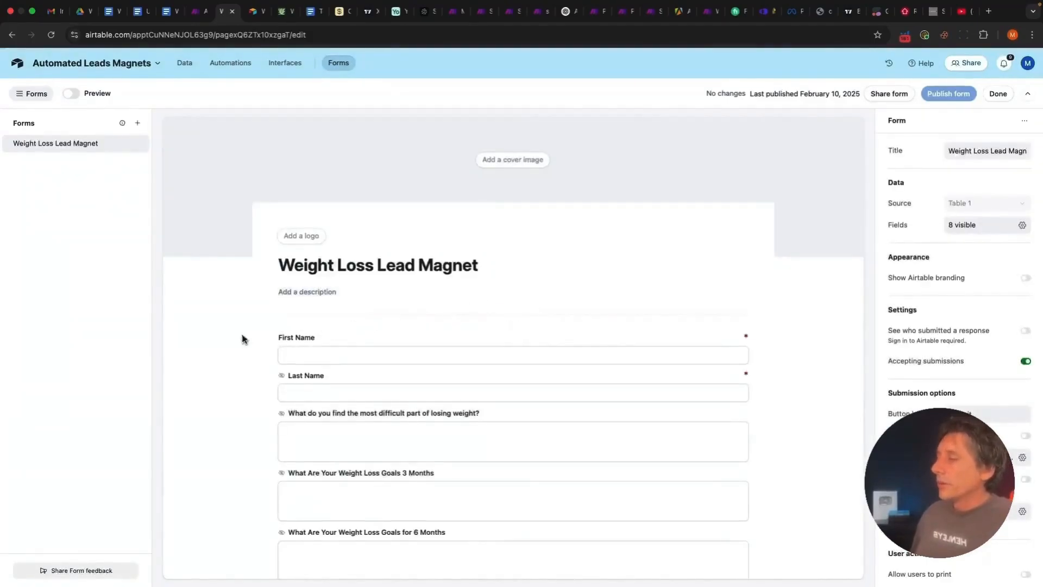
scroll(240, 339, down, 3)
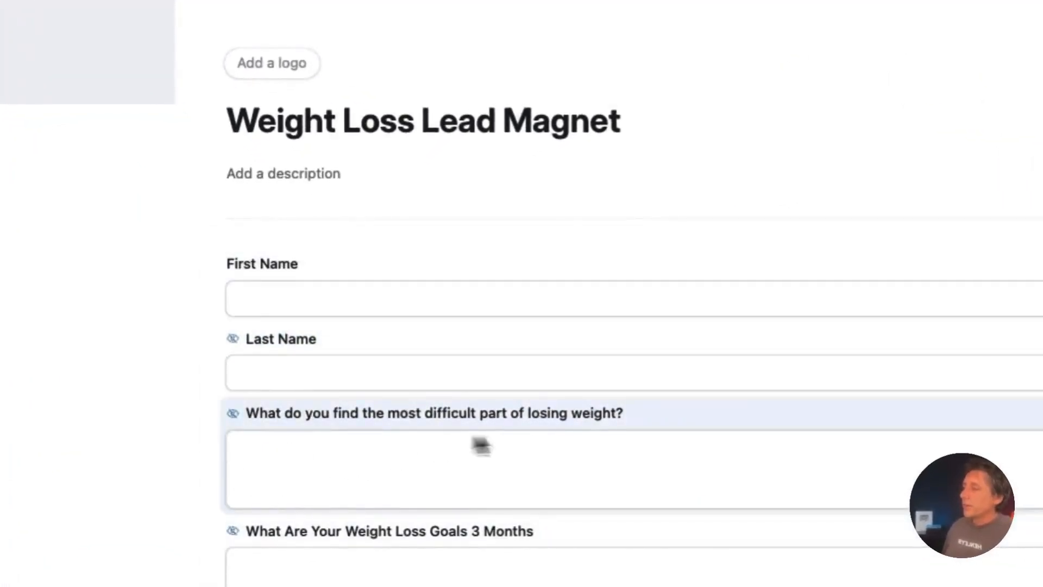
click(690, 397)
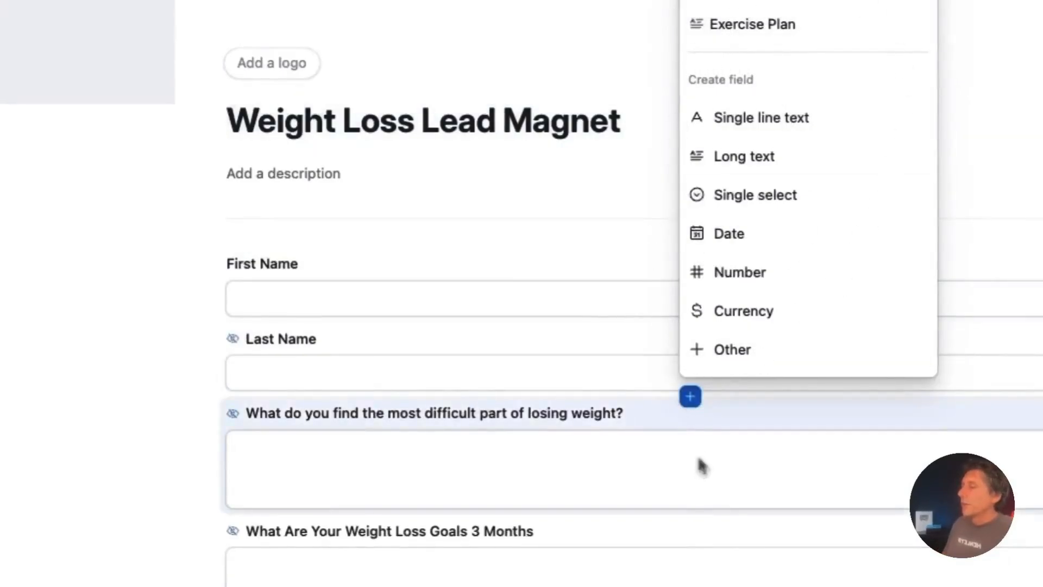
click(769, 350)
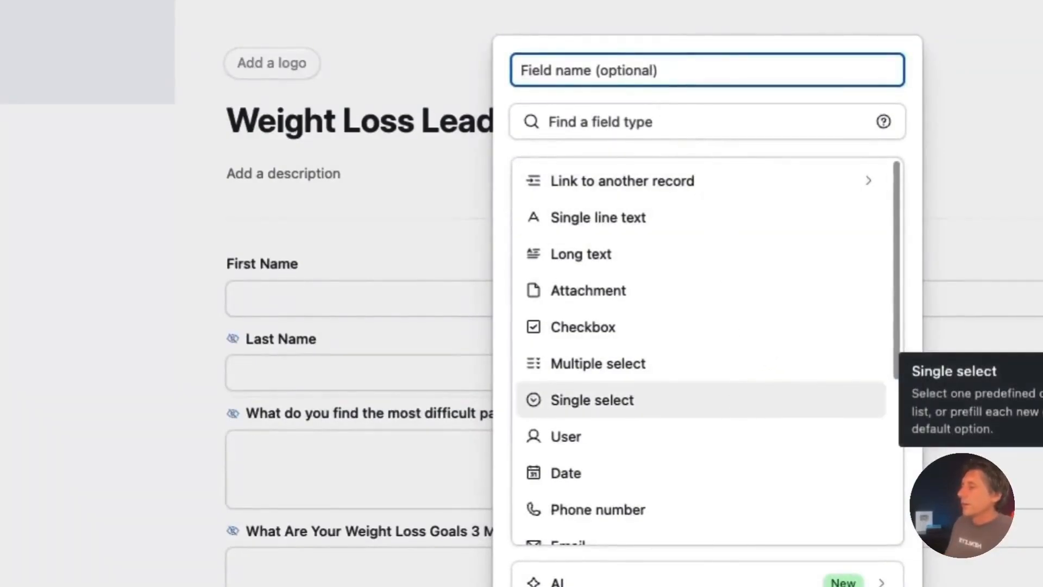
scroll(736, 399, down, 2)
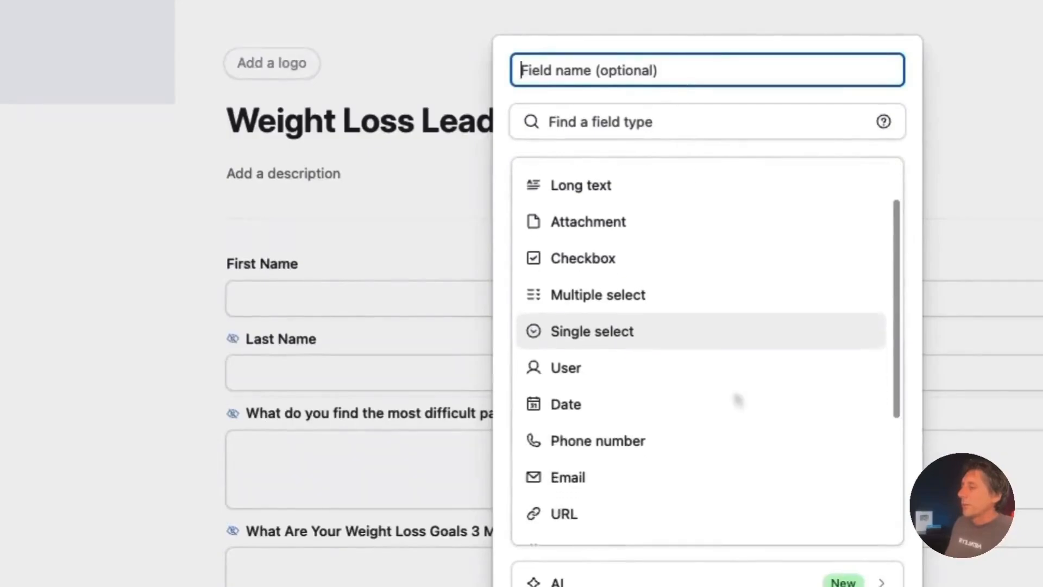
click(572, 470)
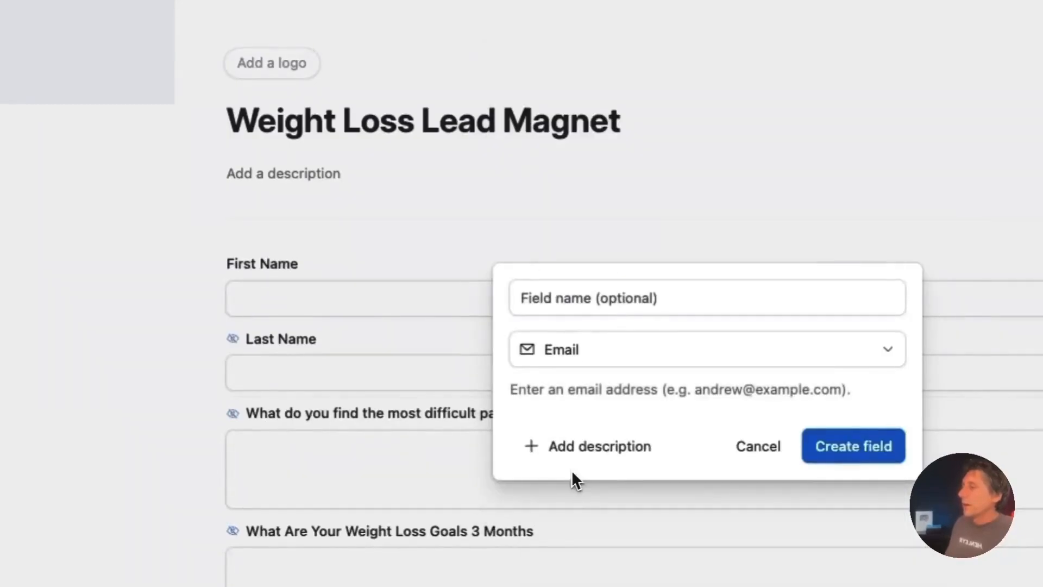
click(850, 448)
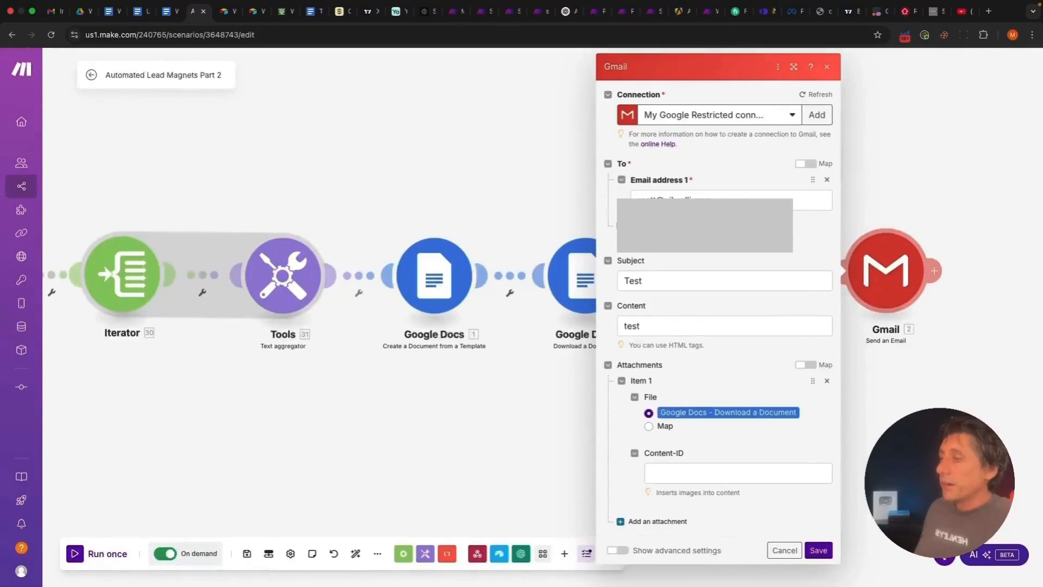
double_click(630, 286)
click(676, 304)
double_click(635, 326)
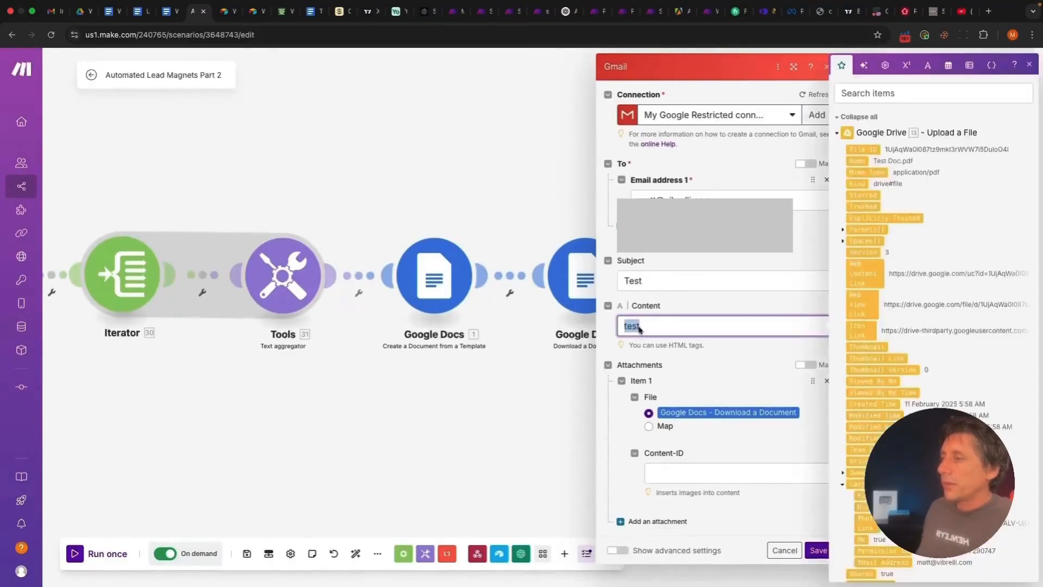
click(692, 304)
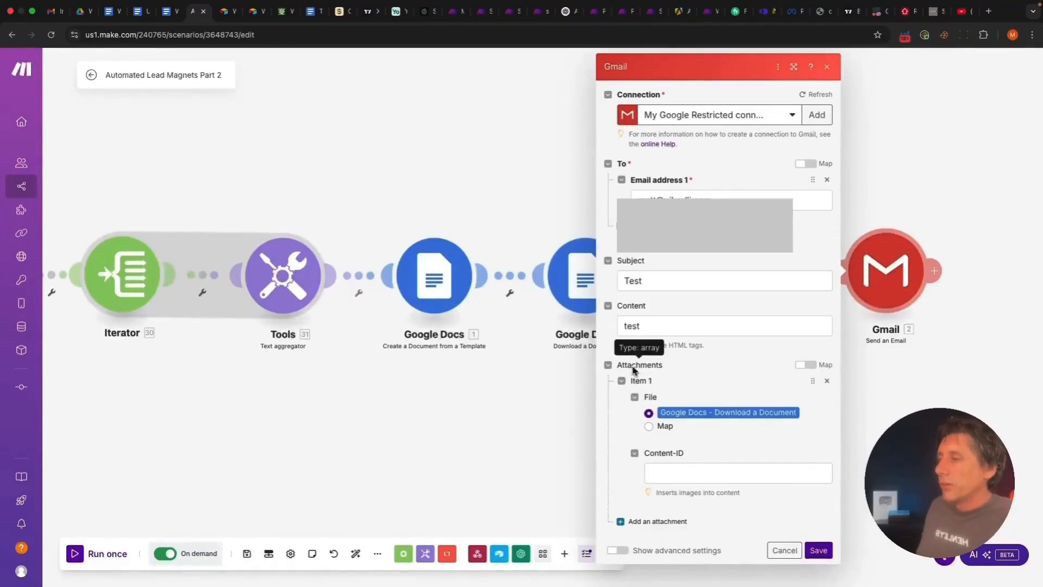
Save the Gmail step with subject Test, content test and the Download a Document attachment
click(608, 366)
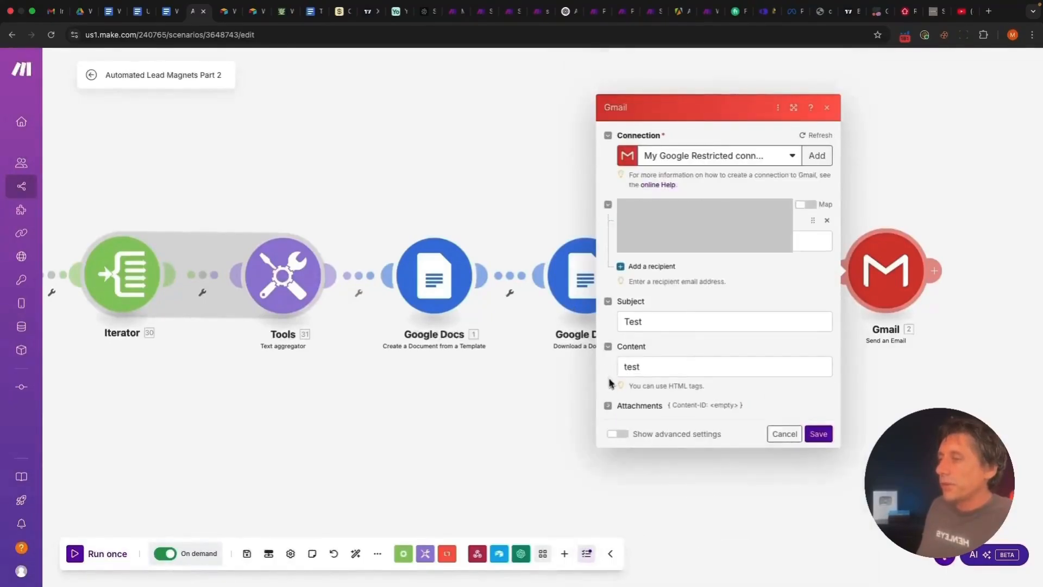
click(608, 407)
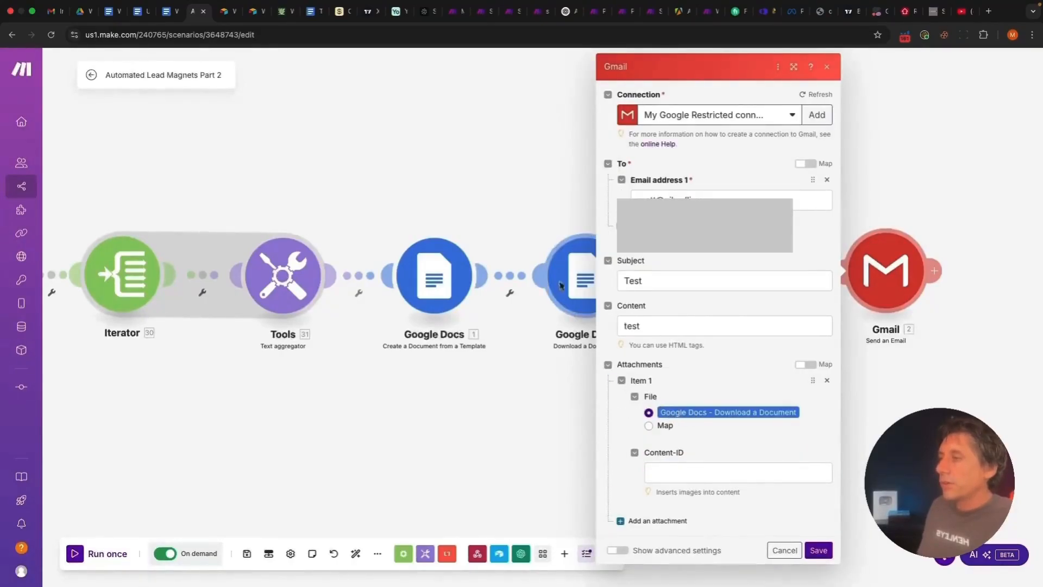
click(818, 550)
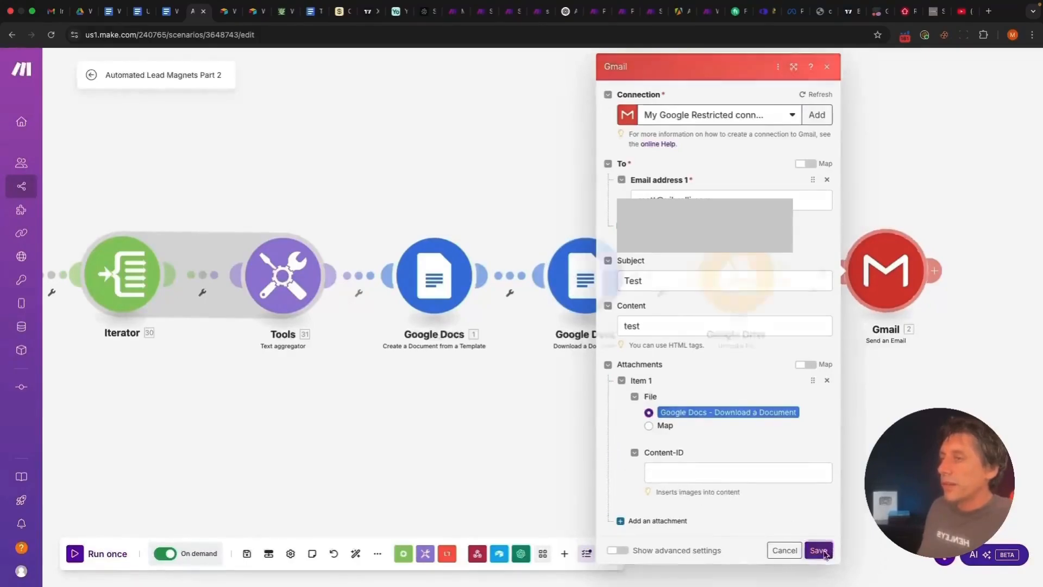
scroll(676, 506, down, 5)
drag(488, 514, 597, 427)
scroll(612, 457, down, 2)
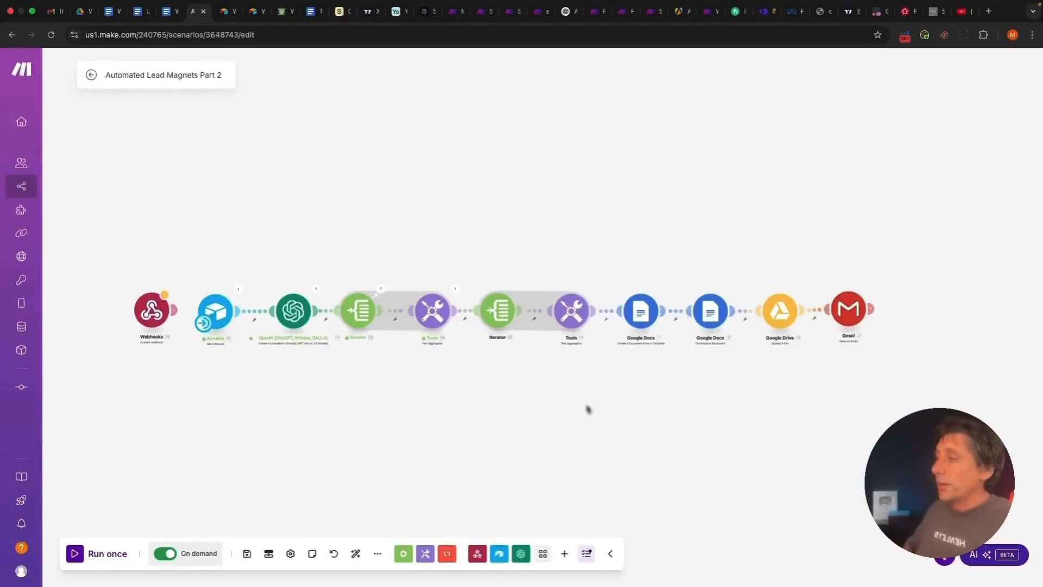
Delete the empty placeholder module from the scenario
scroll(429, 417, left, 2)
scroll(430, 413, right, 1)
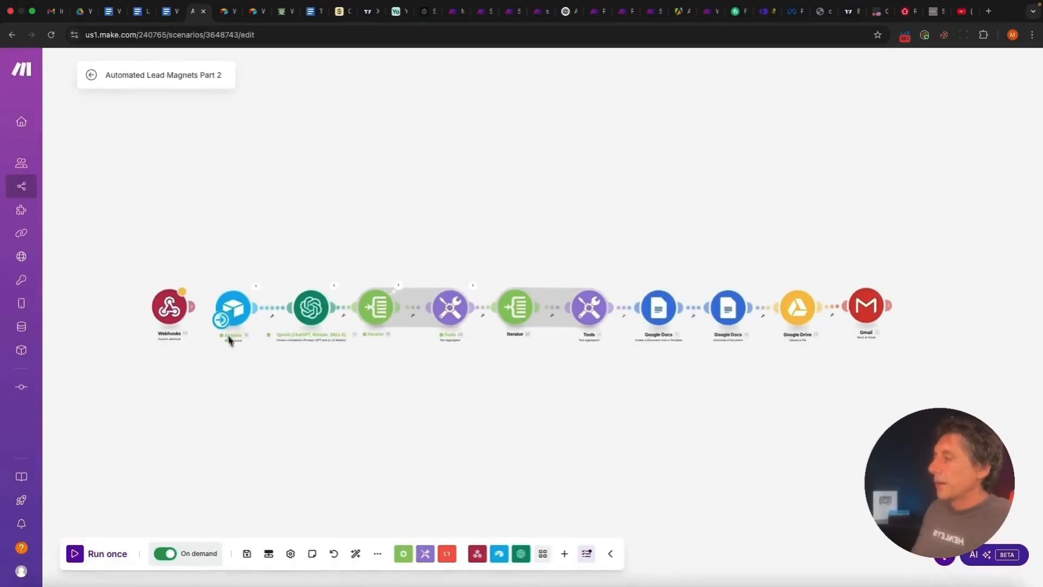
click(243, 378)
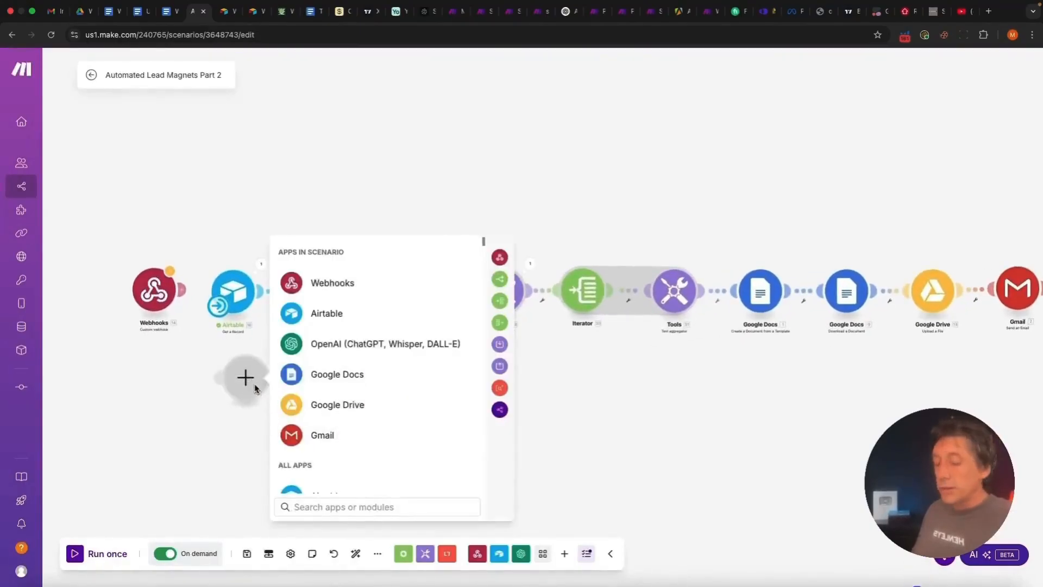
right_click(252, 385)
click(293, 410)
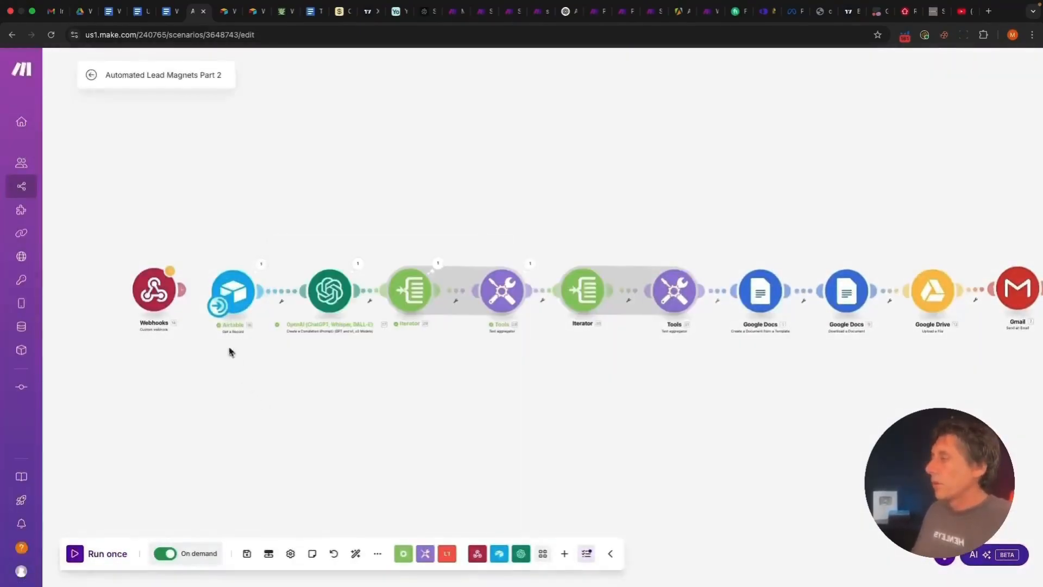
Connect Airtable after Webhooks and map 14. recordId into its Record ID field
scroll(389, 388, up, 3)
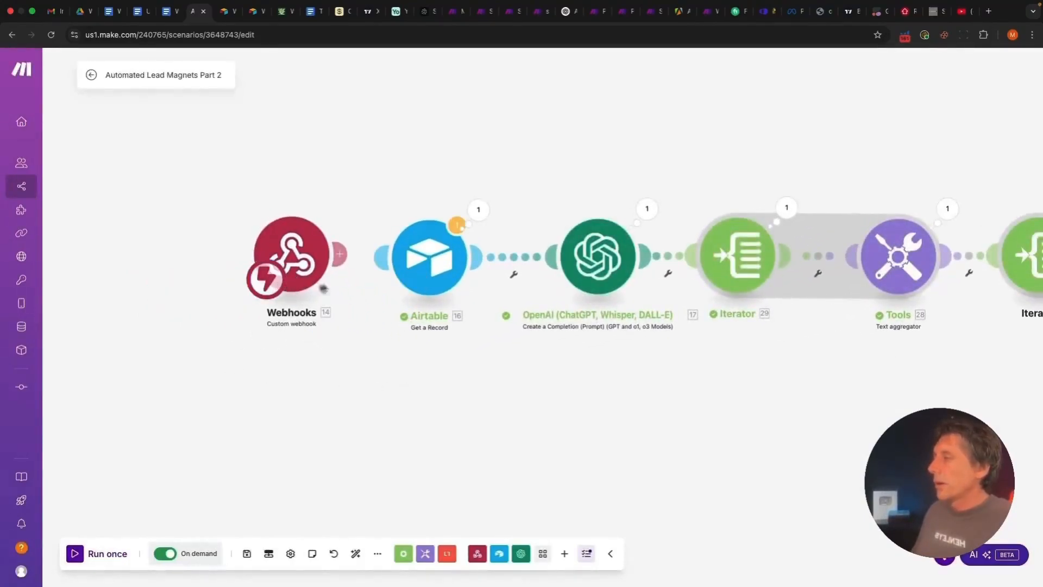
mouse_move(421, 265)
mouse_down()
mouse_move(412, 266)
mouse_move(424, 265)
mouse_up()
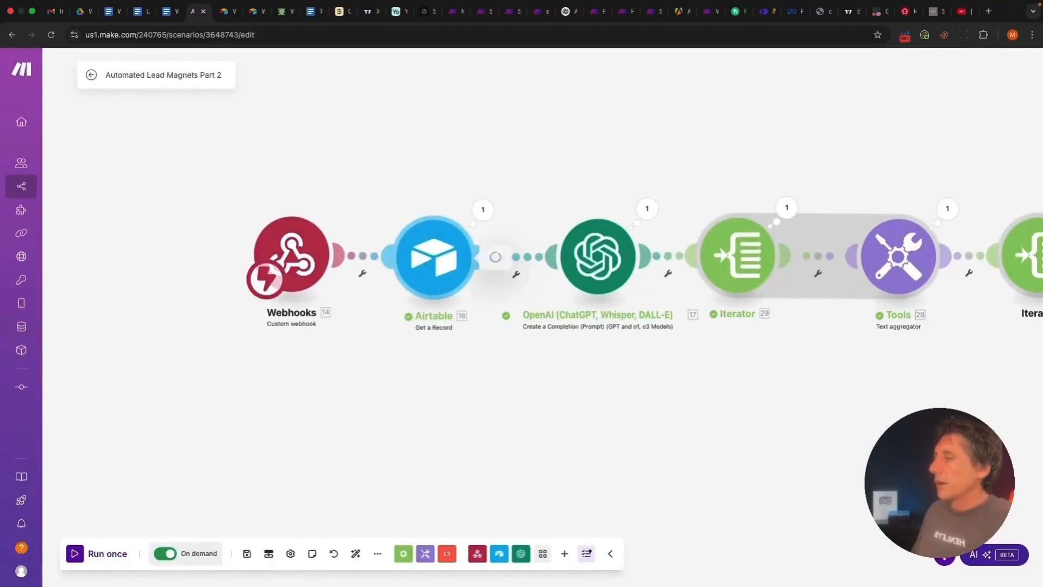
click(426, 263)
double_click(574, 346)
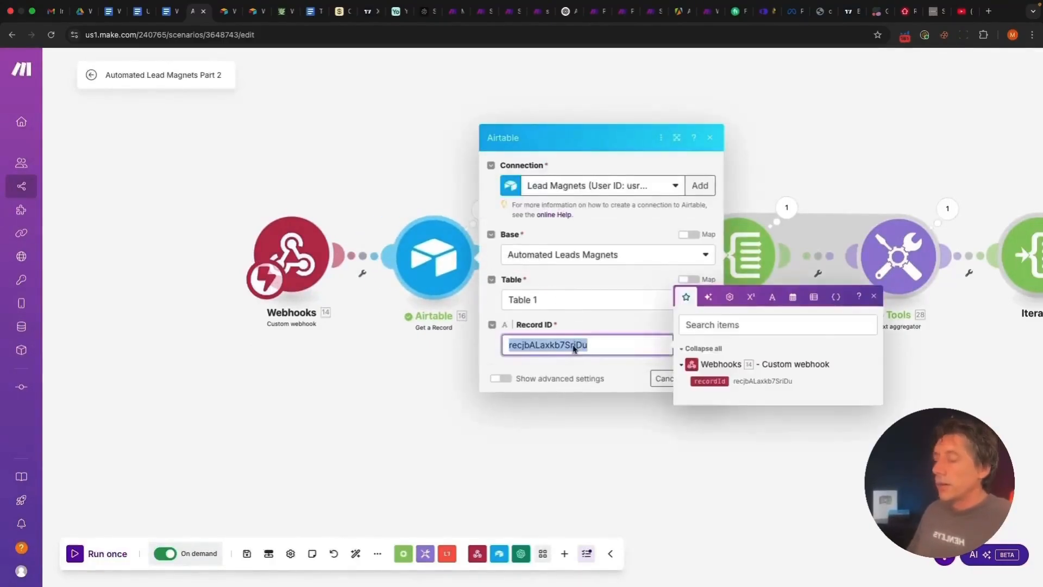
key(BackSpace)
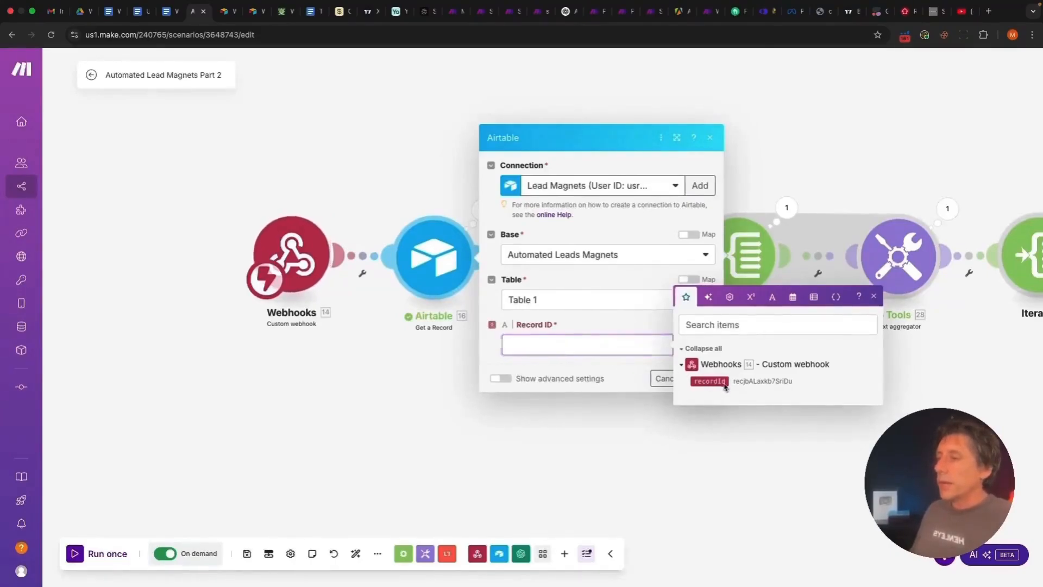
click(709, 380)
click(591, 372)
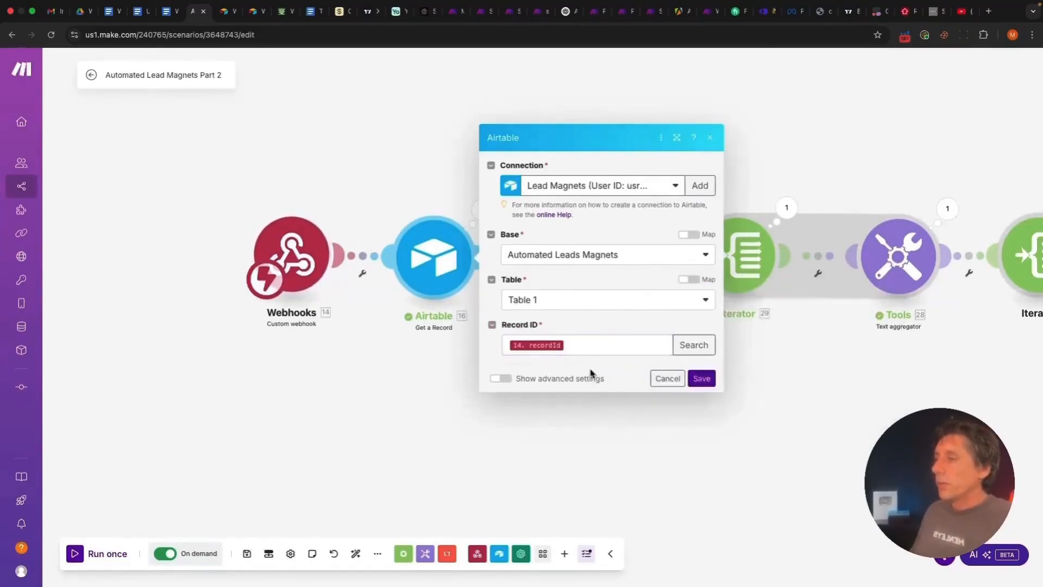
click(702, 378)
Save the scenario and start Run once so it waits for new data
click(246, 553)
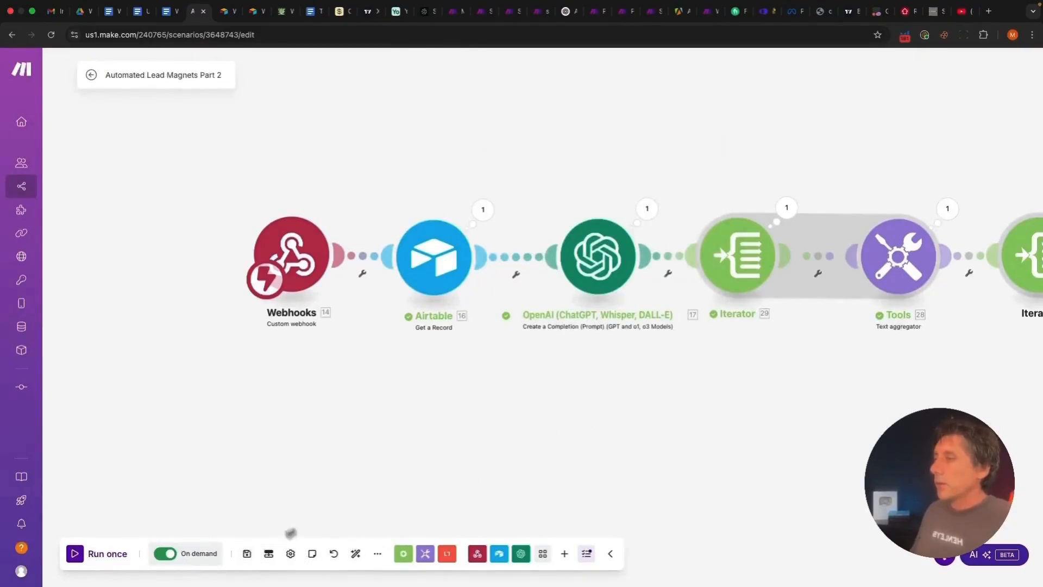
scroll(340, 486, down, 2)
drag(422, 499, 236, 405)
scroll(266, 475, down, 2)
scroll(267, 473, down, 1)
scroll(256, 402, up, 2)
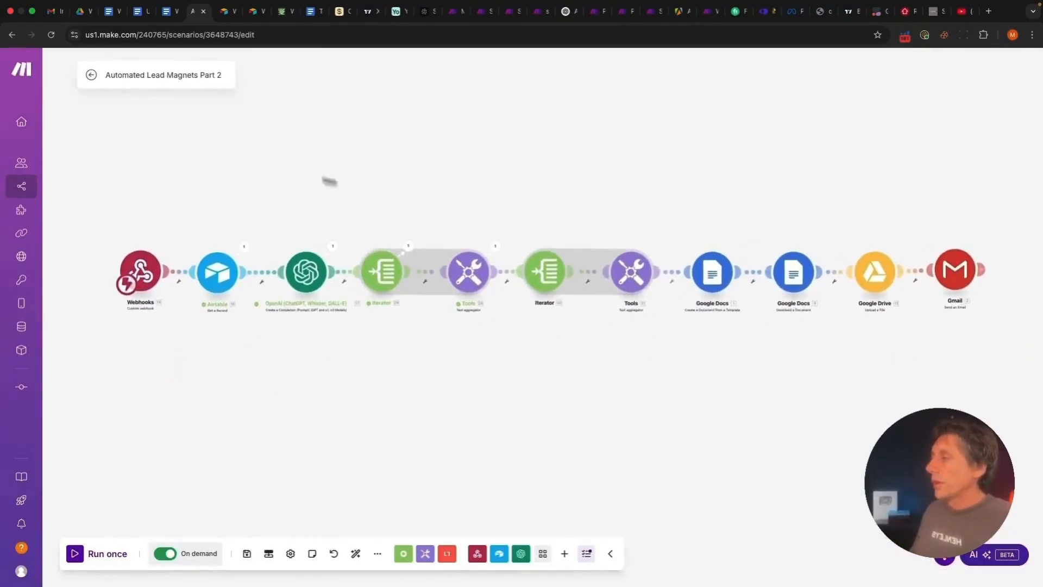
click(109, 554)
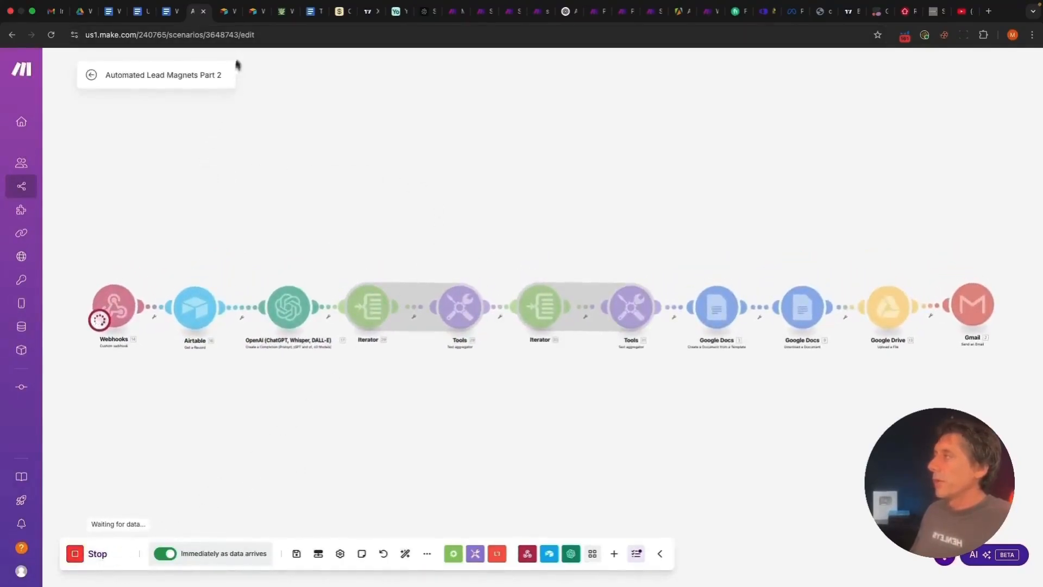
click(252, 11)
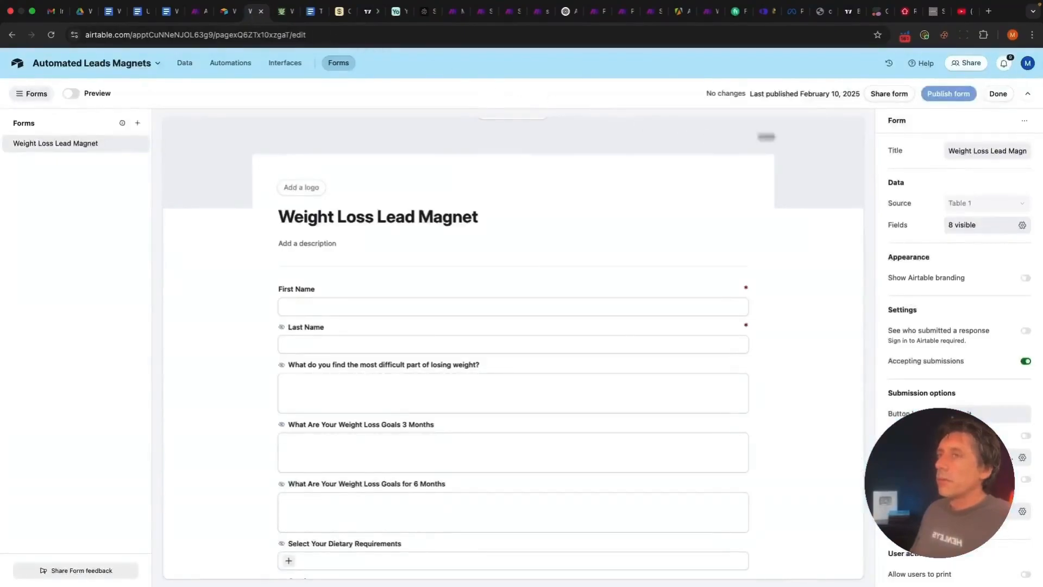
On the live form, enter a first and last name and 'feeling hungry' as hardest part
click(998, 94)
click(404, 204)
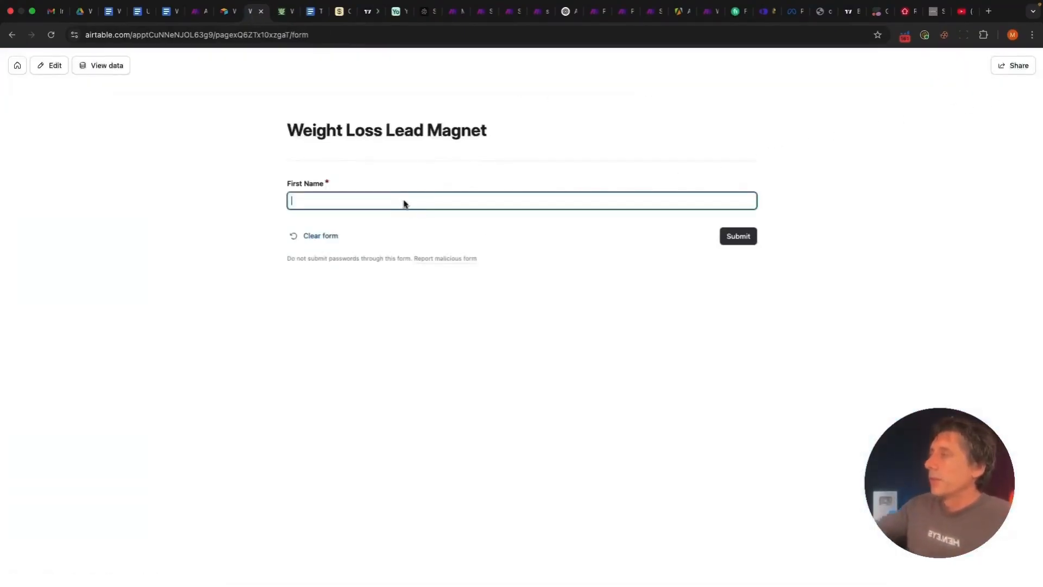
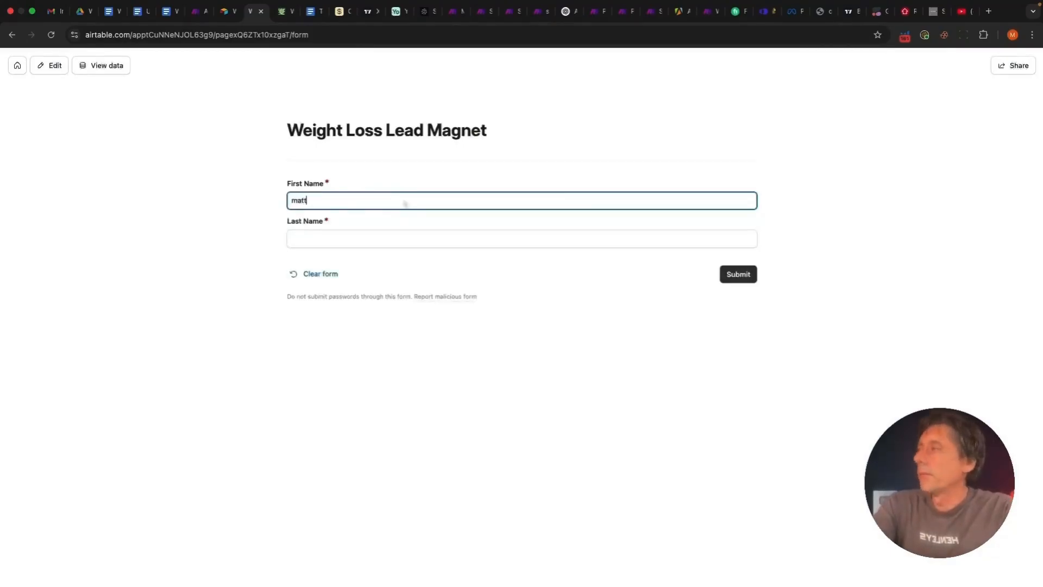
click(384, 237)
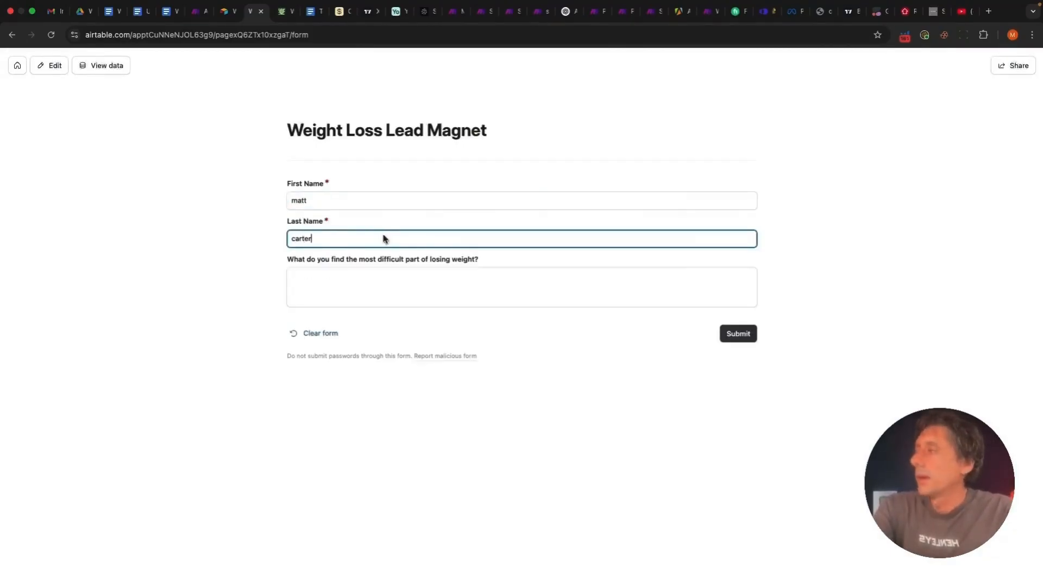
click(380, 286)
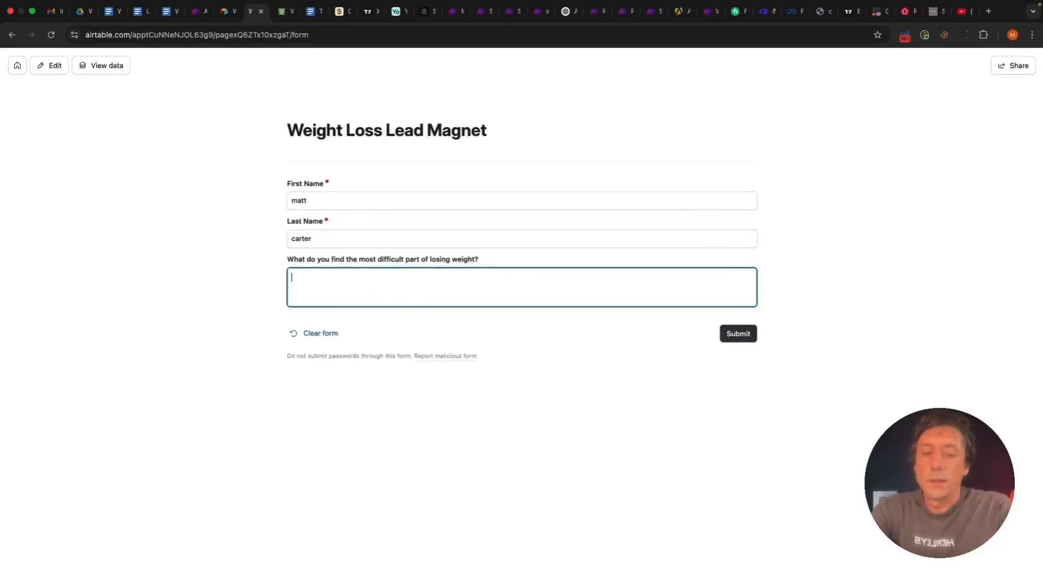
text(feeling hun)
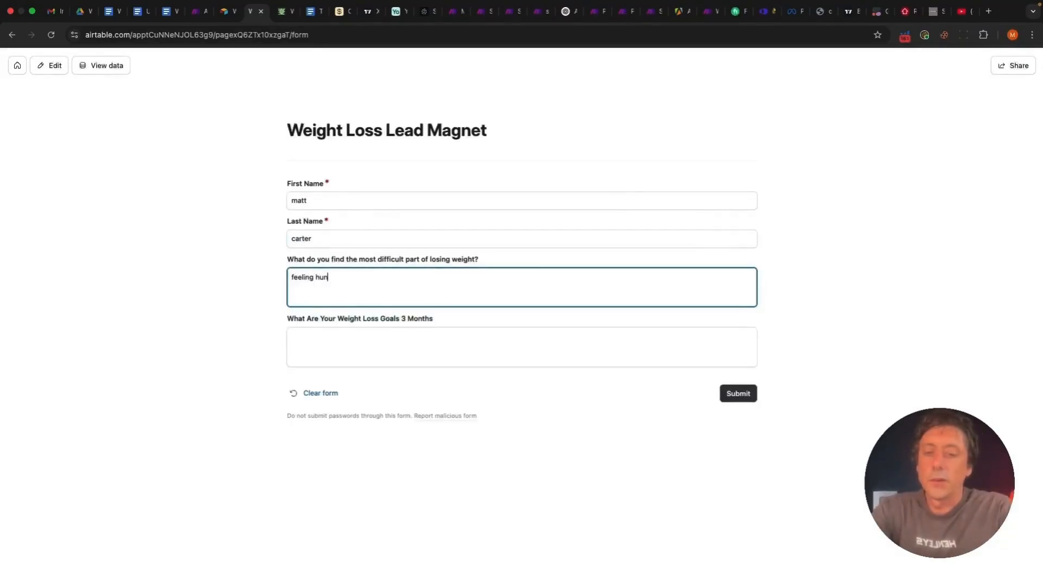
text(gr)
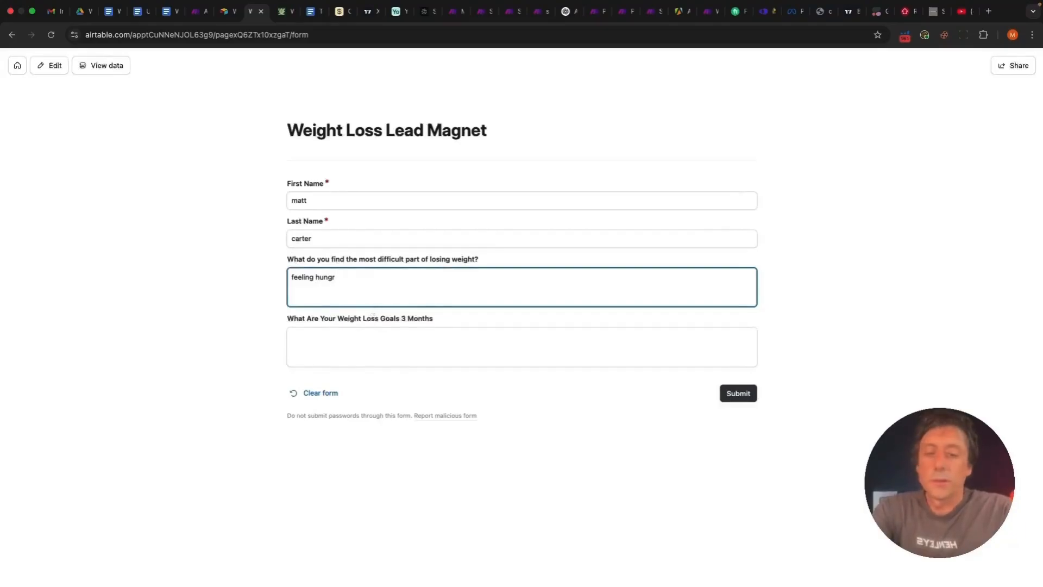
text(y)
Enter goals 'lose belly fat' and 'lose 10 kg', Gluten Free, Male, age 47, and submit
click(334, 354)
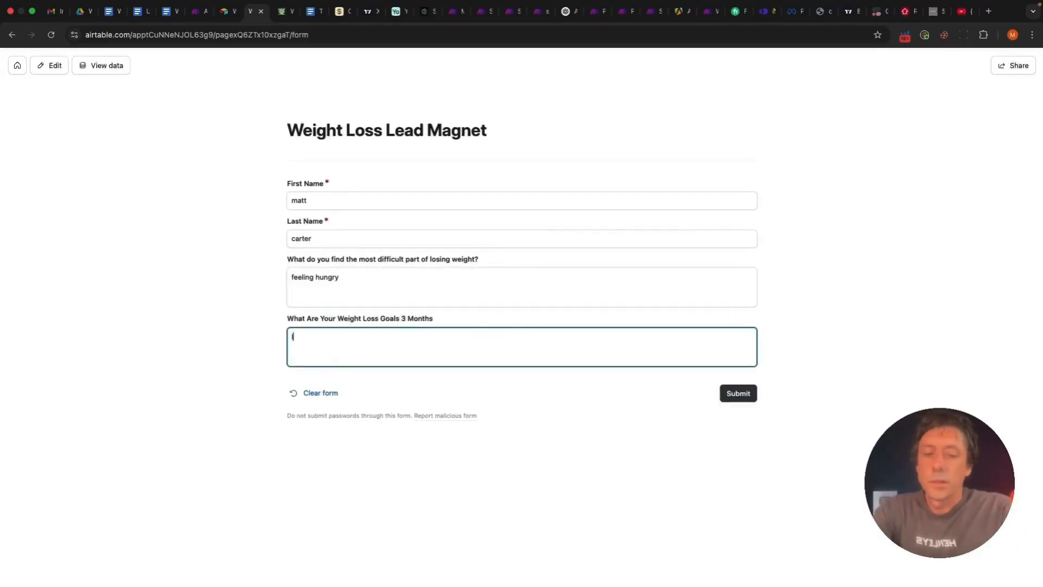
text(loe)
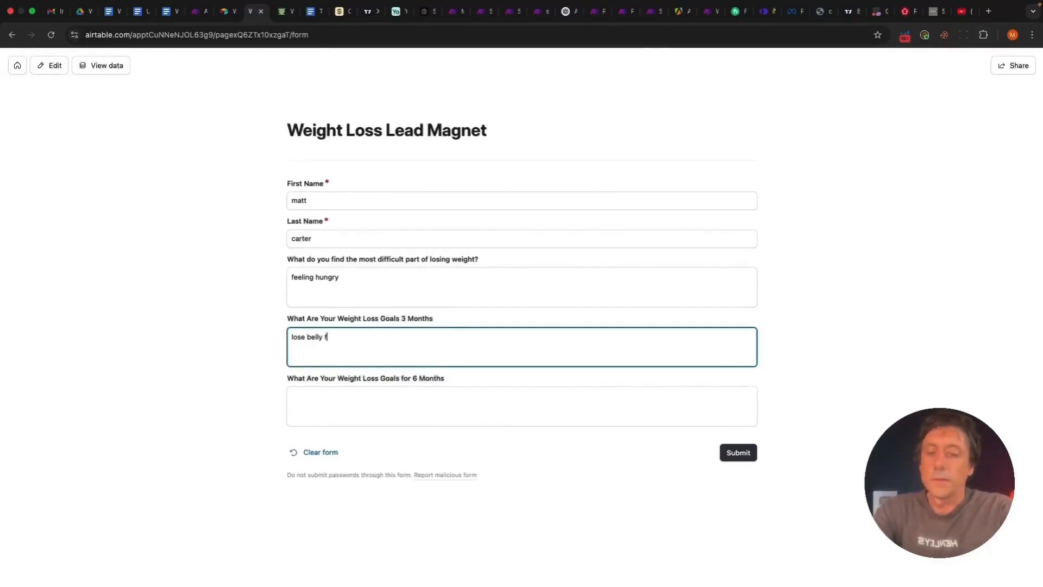
click(323, 405)
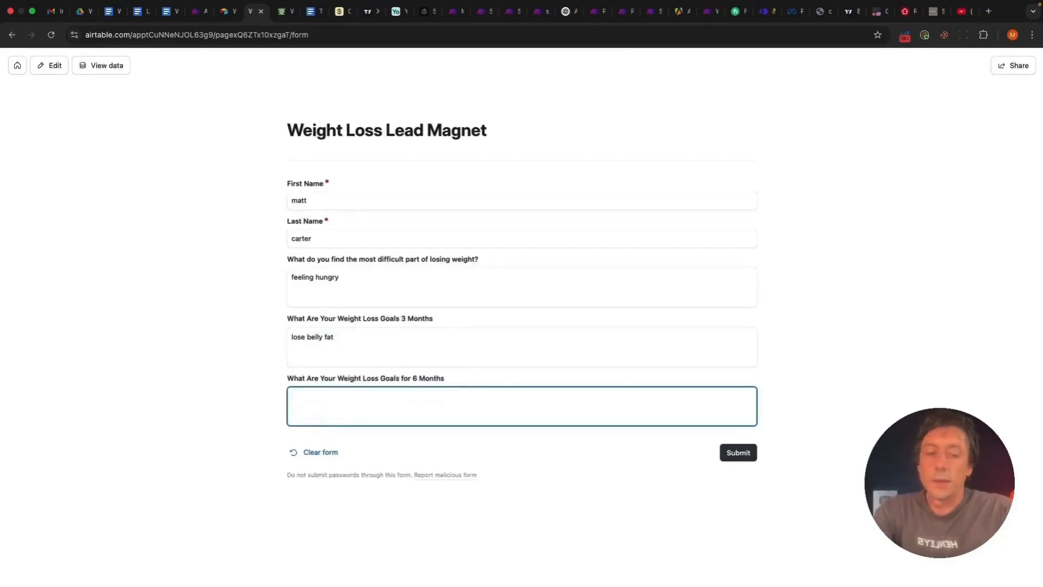
text(lose 10 kg)
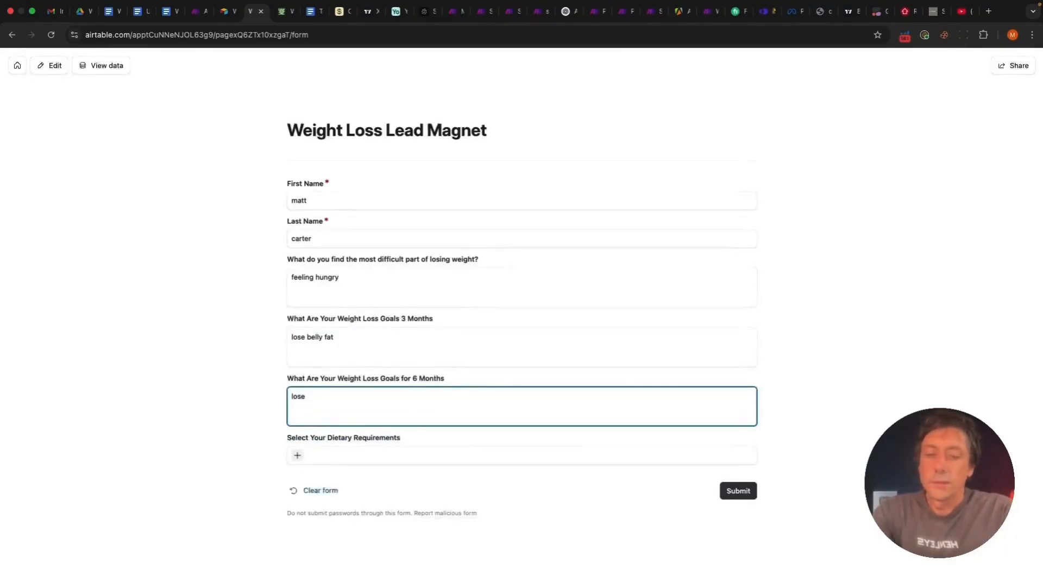
click(297, 455)
click(327, 506)
click(305, 493)
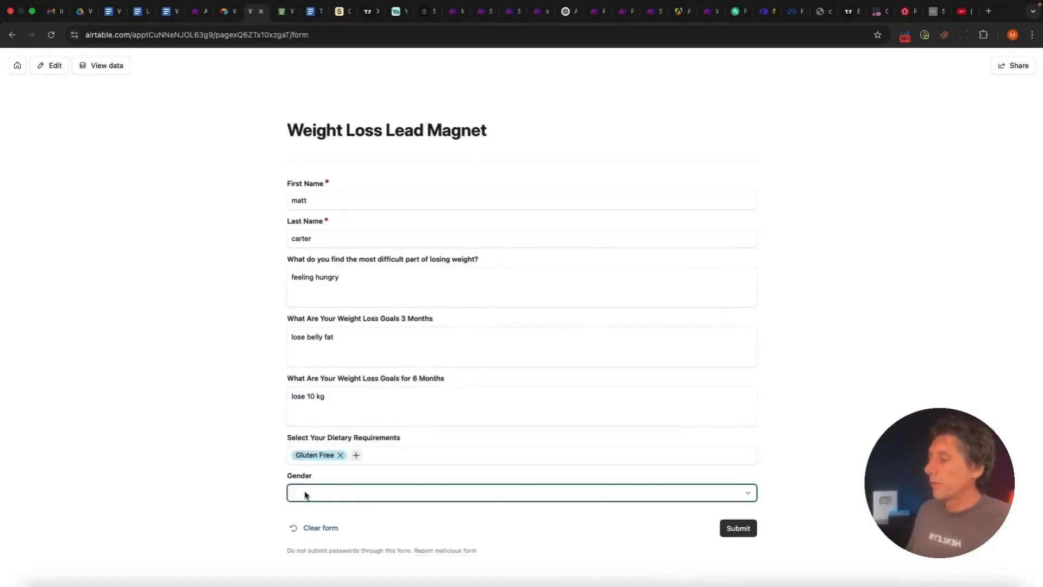
click(305, 566)
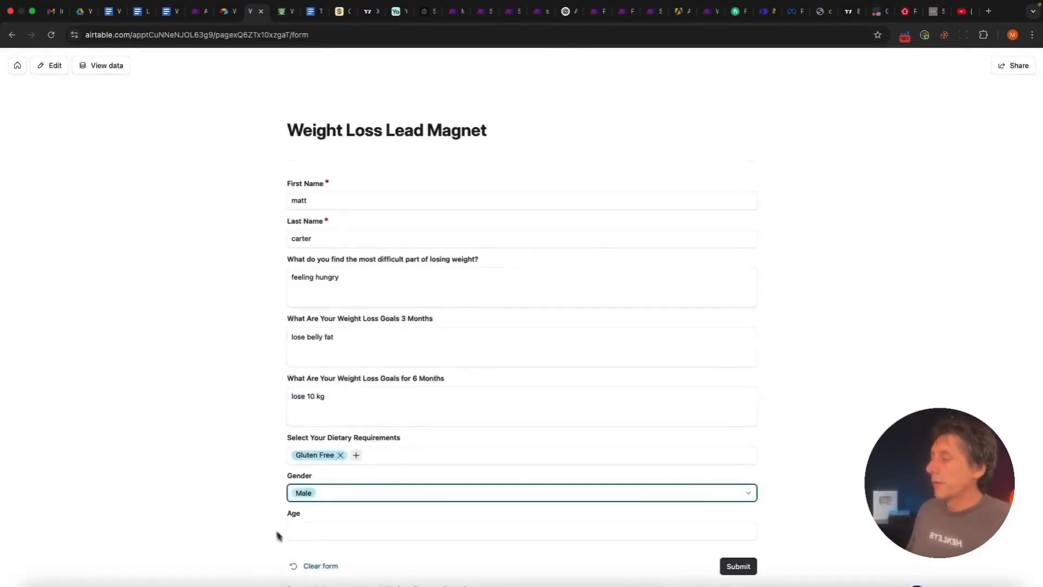
click(309, 531)
text(47)
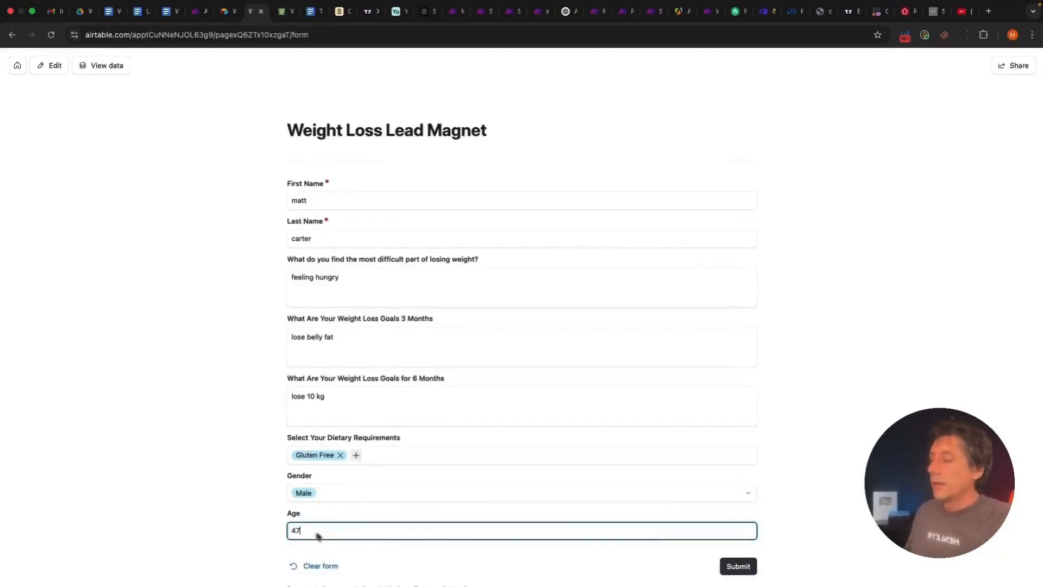
click(749, 566)
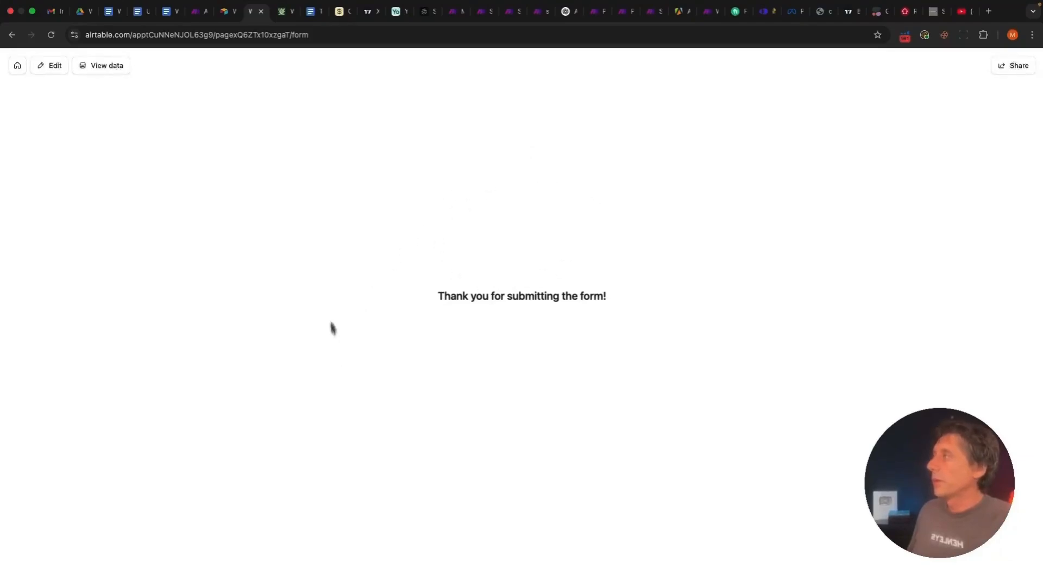
Let the Make scenario finish on the new entry, then open the PDF-attached email in Gmail
click(199, 11)
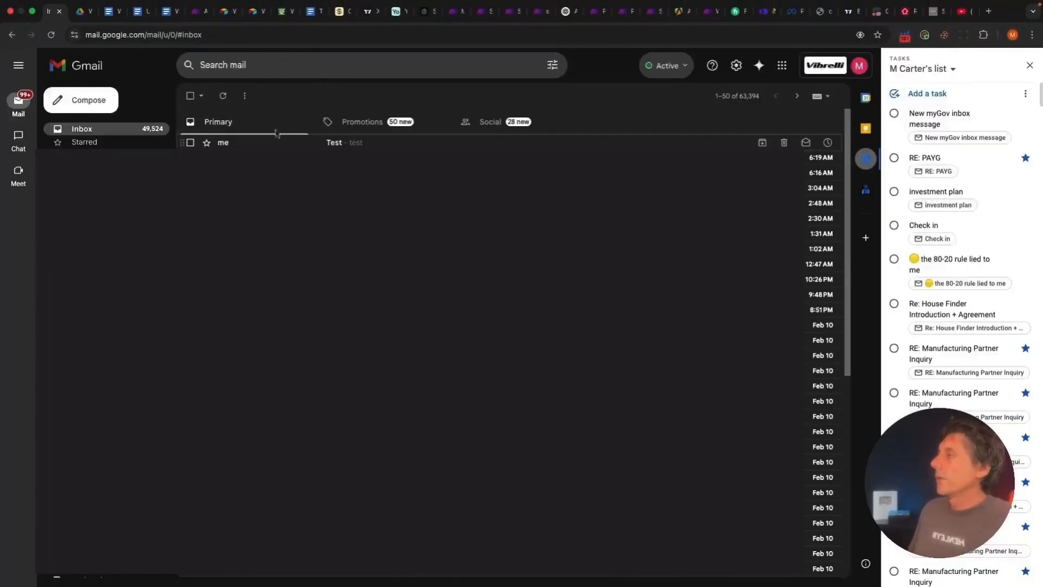
click(326, 139)
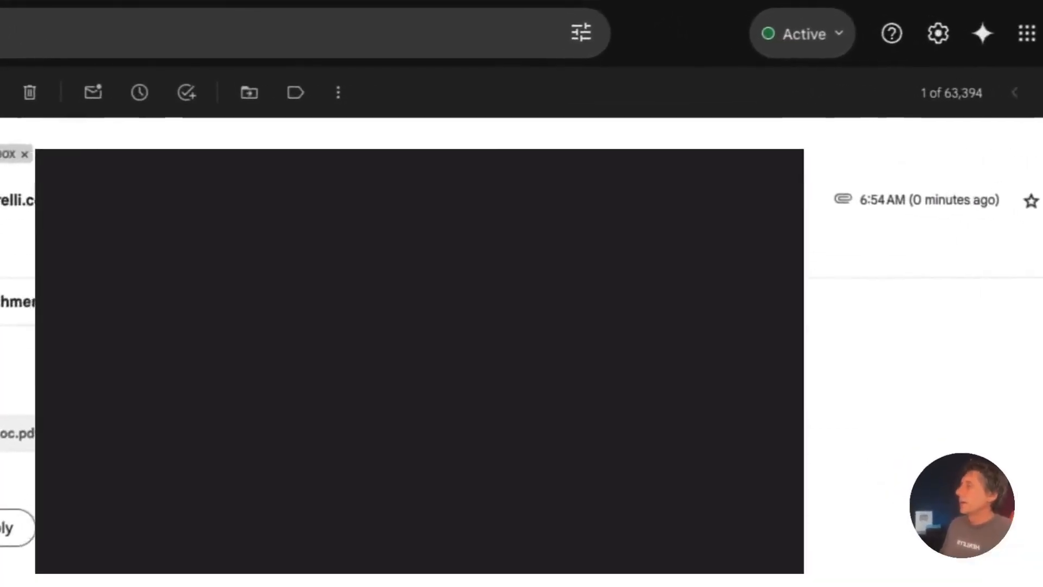
click(27, 353)
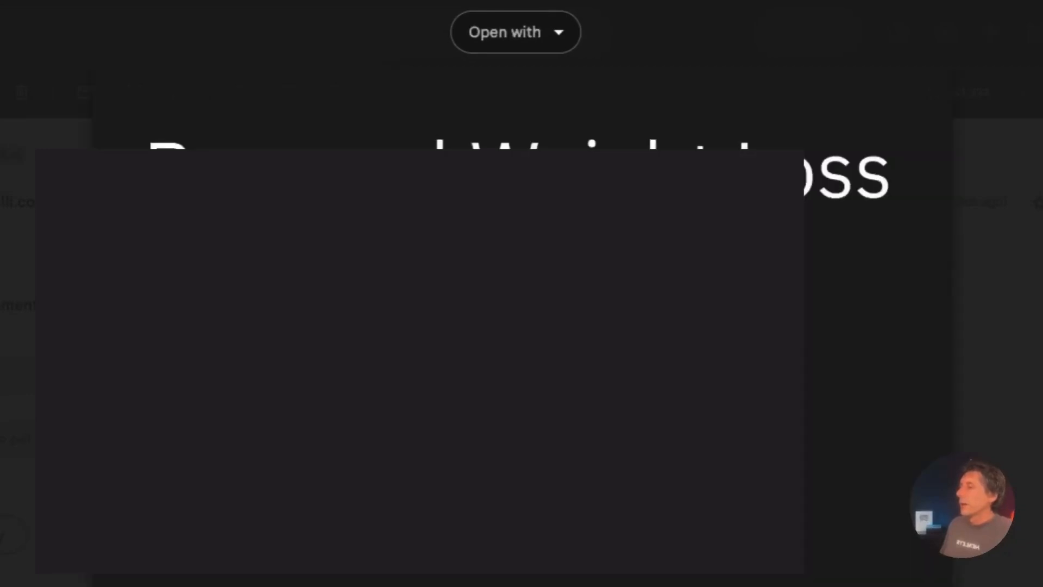
scroll(470, 322, down, 7)
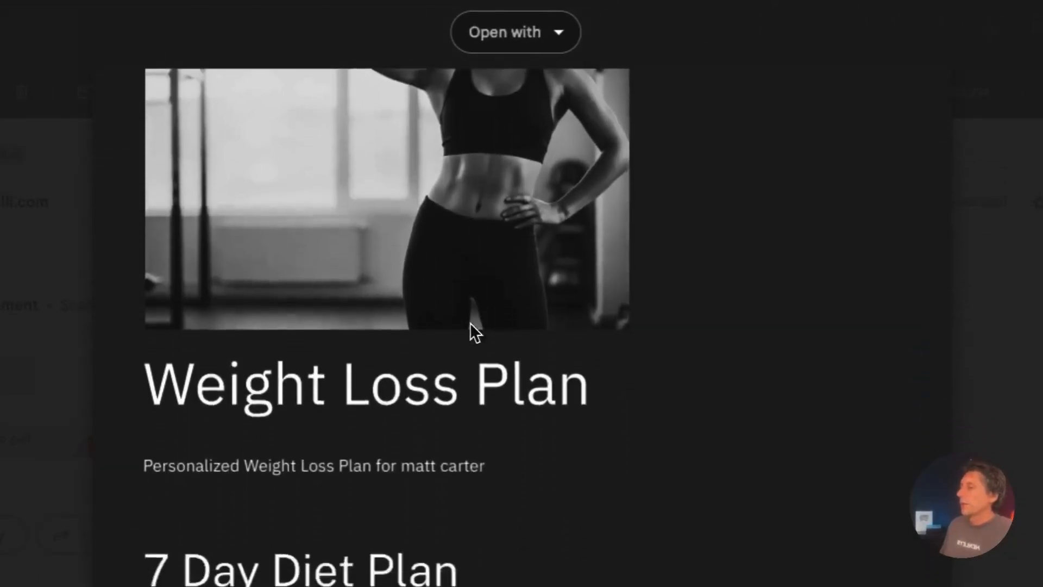
scroll(470, 321, down, 2)
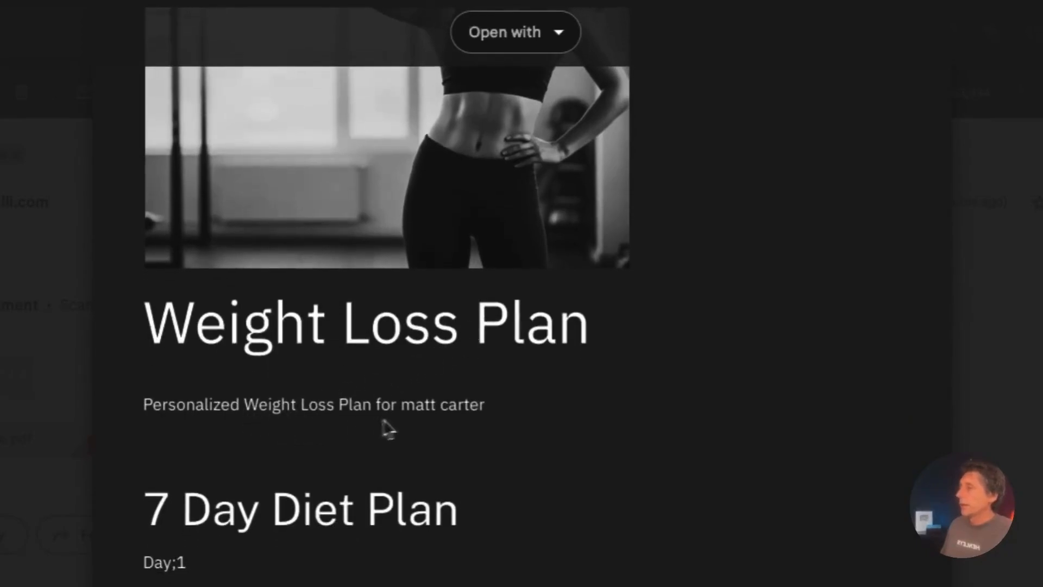
drag(505, 408, 400, 403)
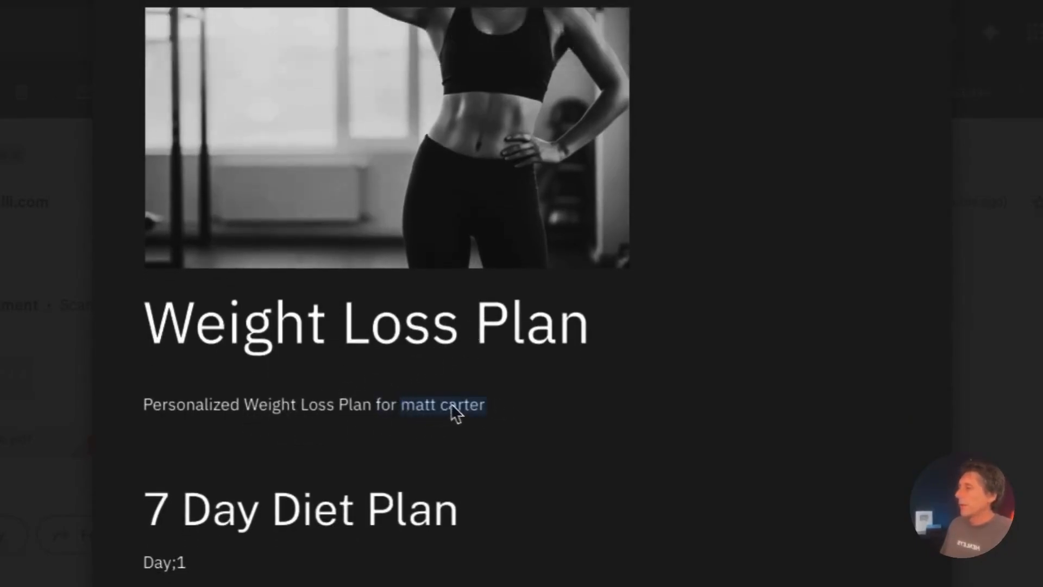
click(408, 406)
scroll(576, 442, down, 4)
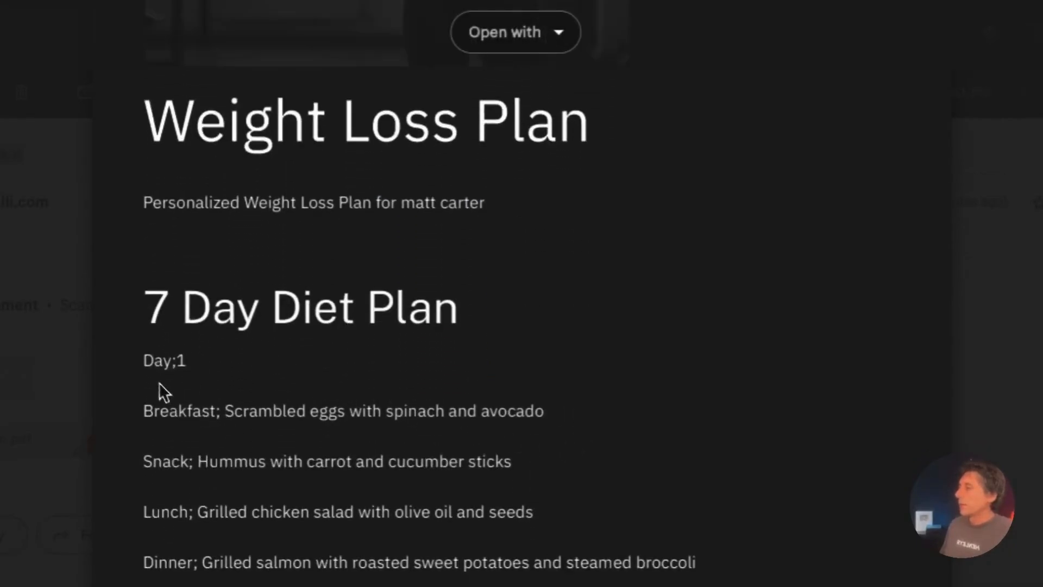
drag(159, 384, 408, 562)
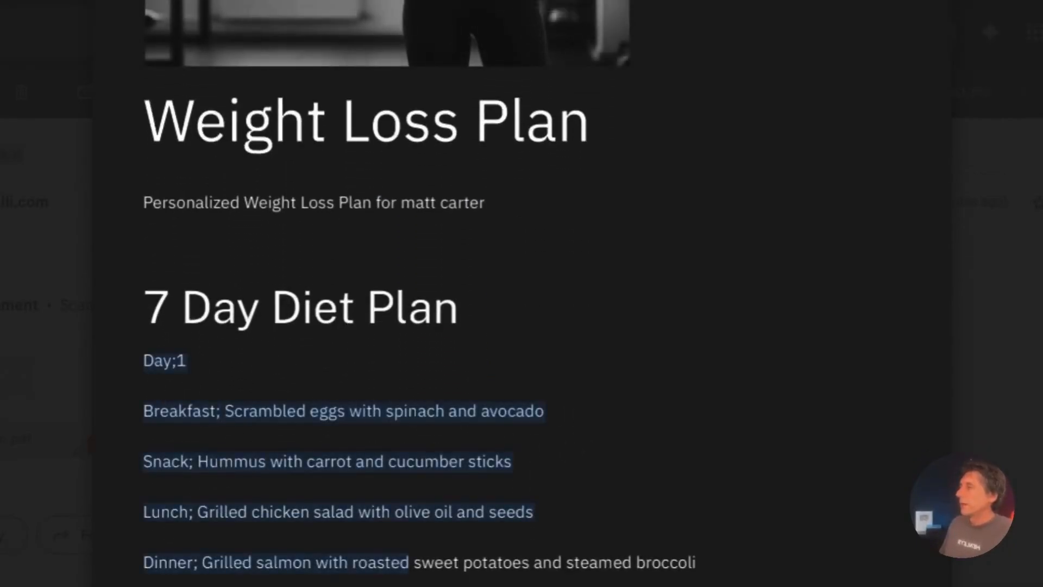
scroll(571, 293, down, 15)
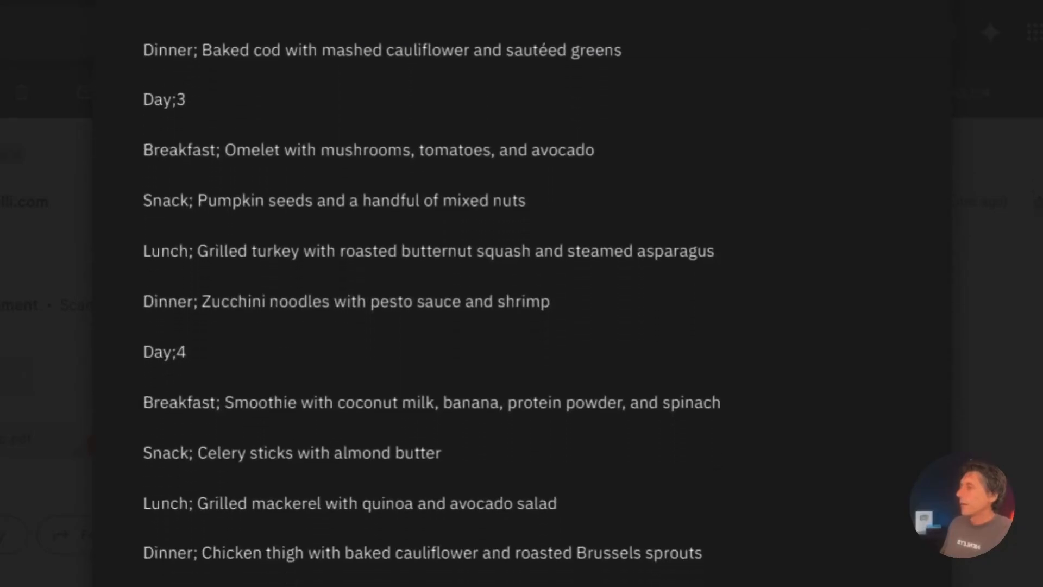
scroll(521, 293, down, 20)
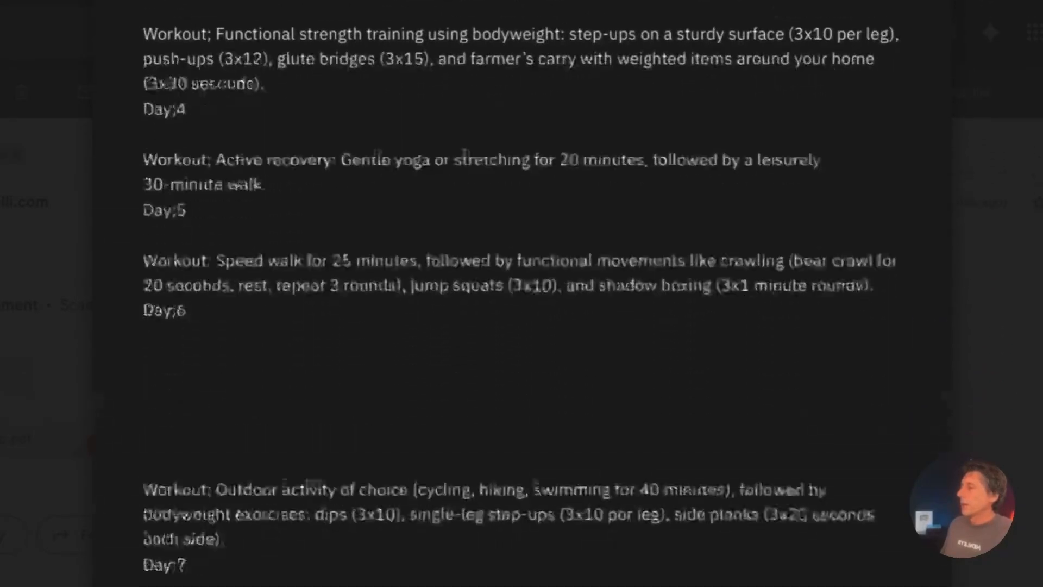
scroll(372, 315, down, 6)
scroll(372, 315, up, 9)
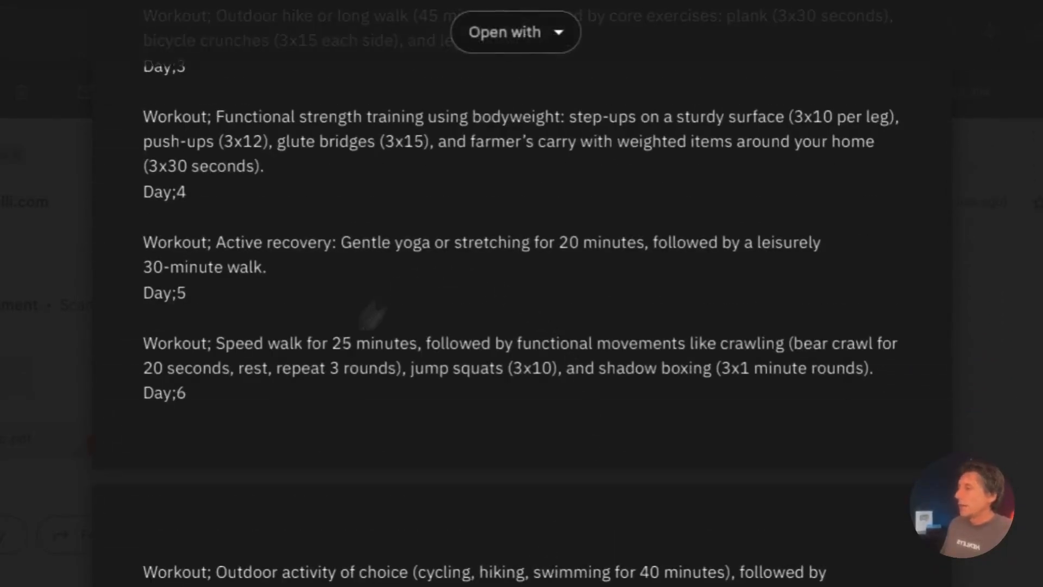
scroll(522, 575, up, 15)
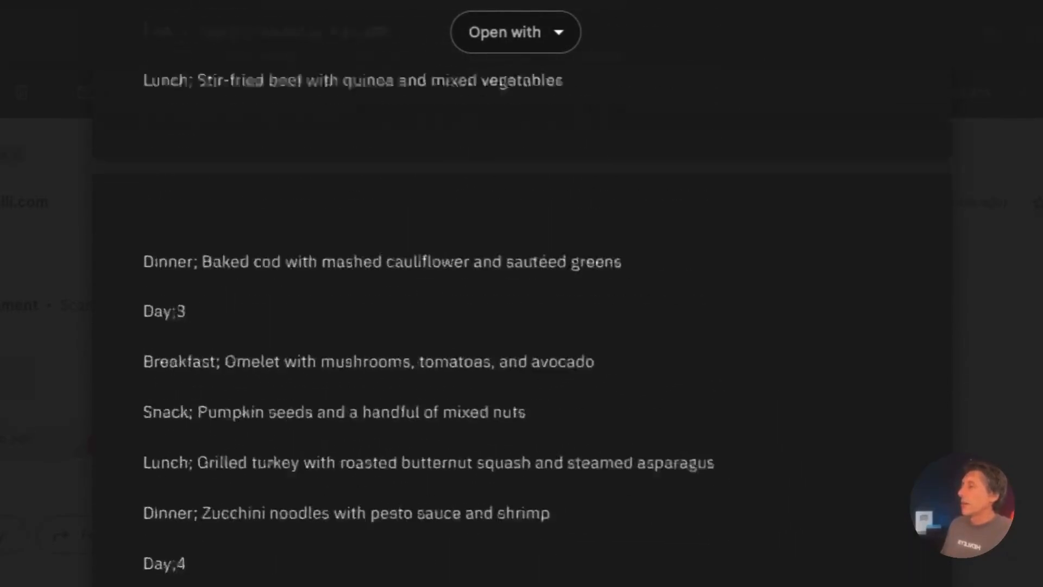
scroll(523, 574, up, 12)
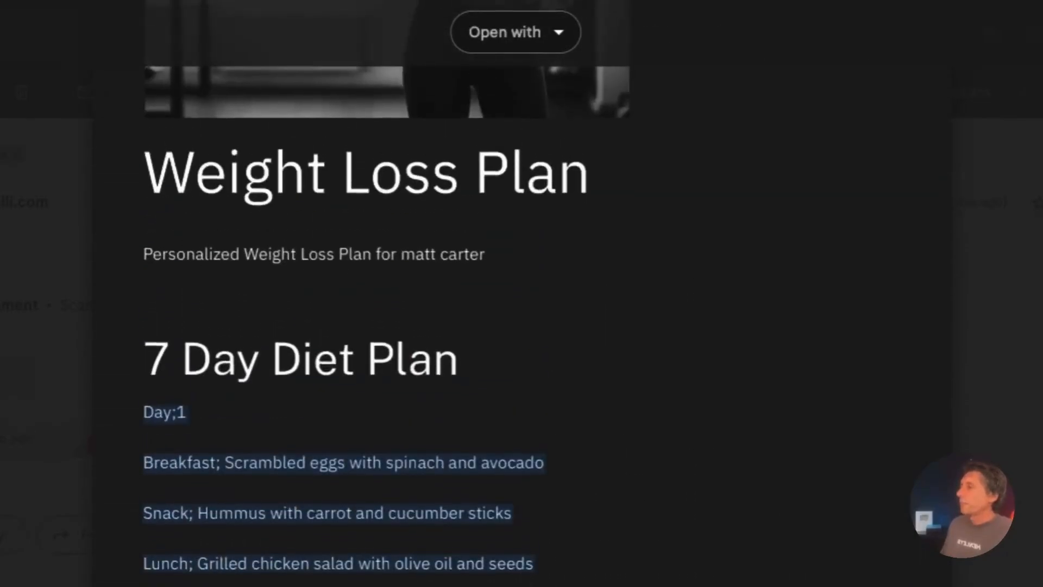
scroll(523, 569, up, 12)
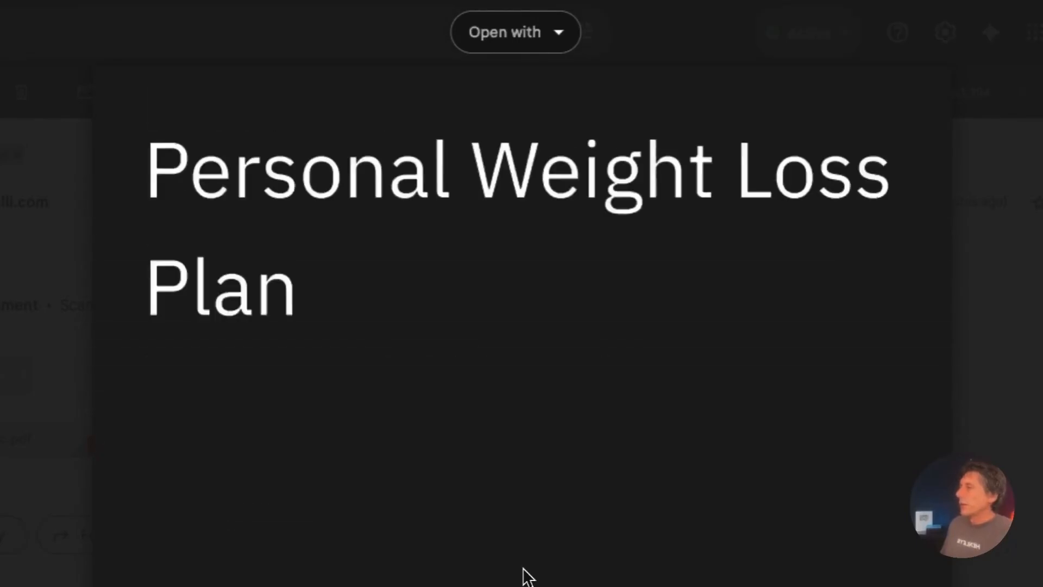
scroll(523, 576, down, 5)
scroll(527, 575, down, 5)
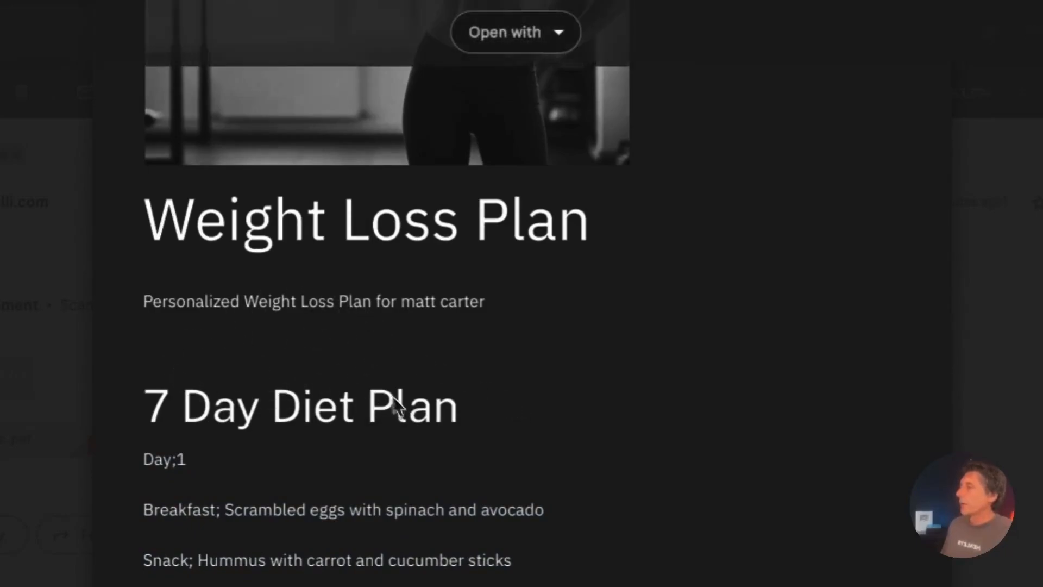
drag(150, 305, 542, 319)
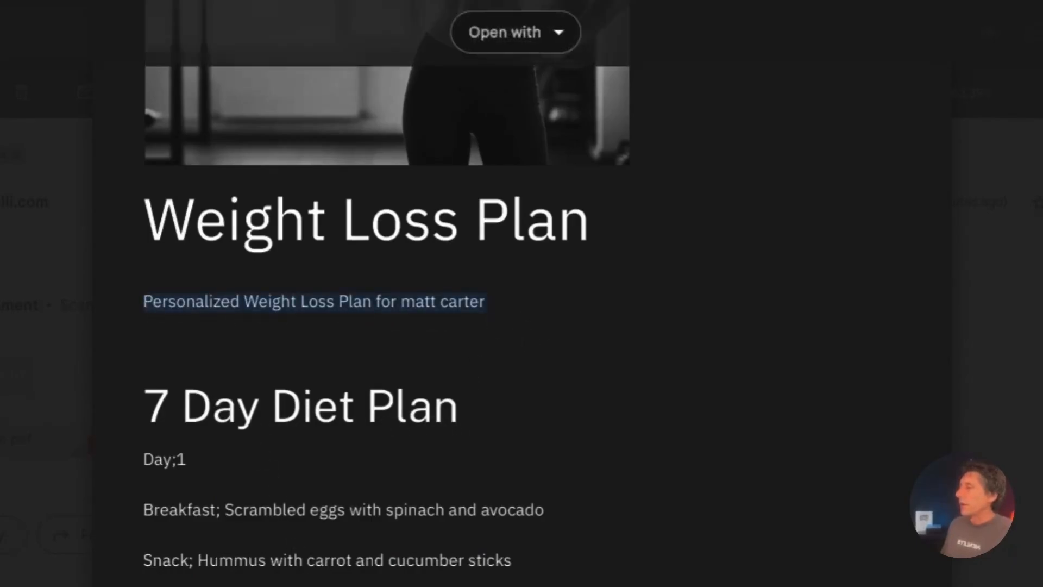
scroll(387, 288, down, 1)
key(Escape)
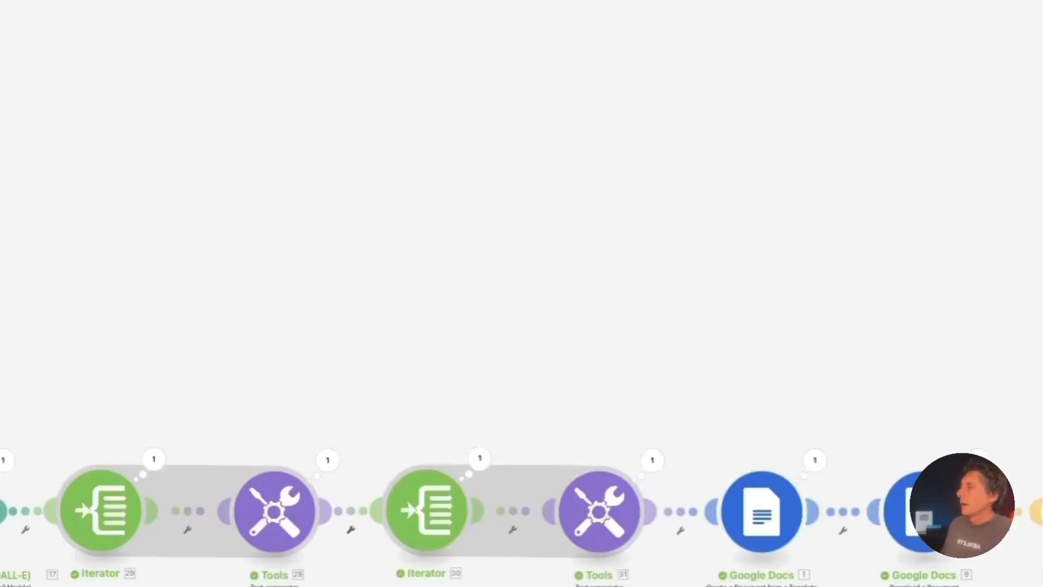
Replace the Google Docs 'Overview of the plan' mapping with '17. result: Overview' and save the module
click(770, 531)
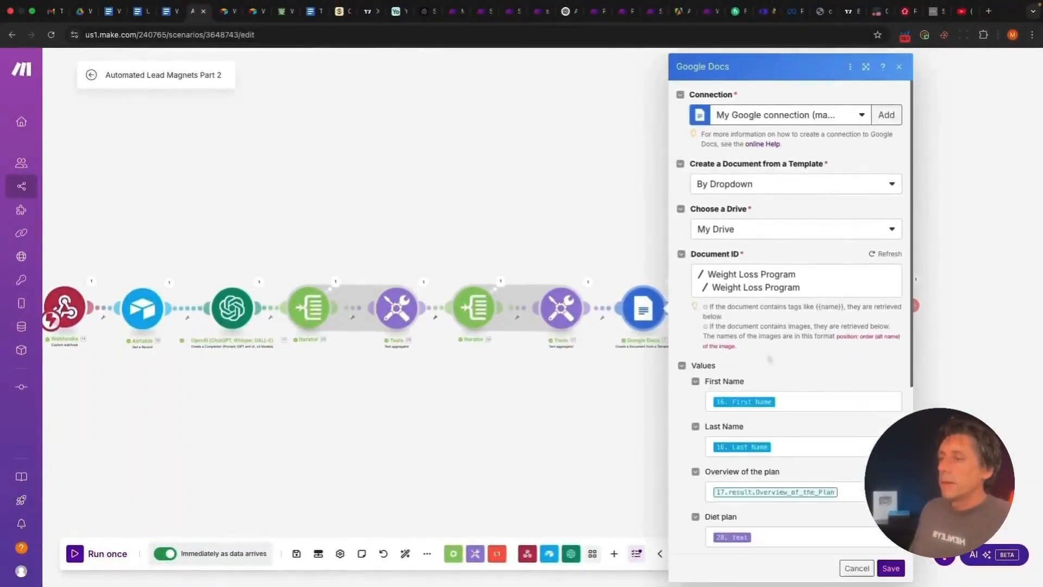
scroll(769, 357, down, 4)
click(859, 285)
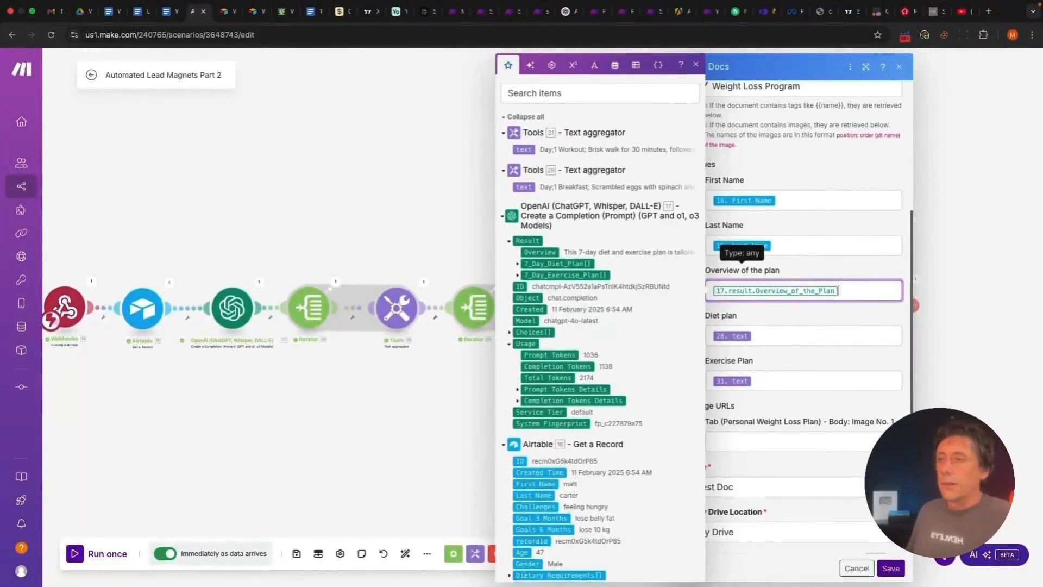
key(BackSpace)
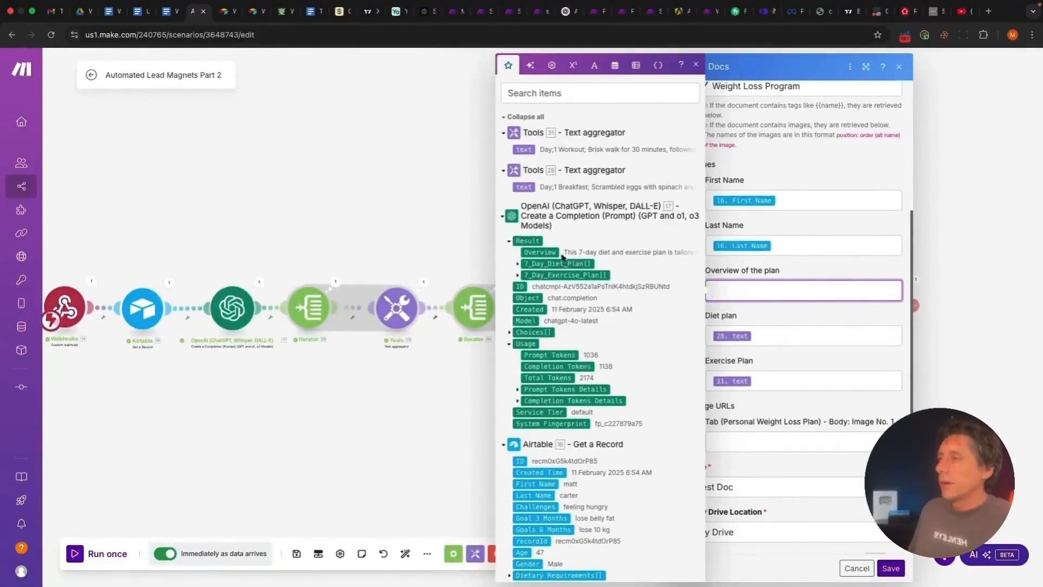
click(549, 253)
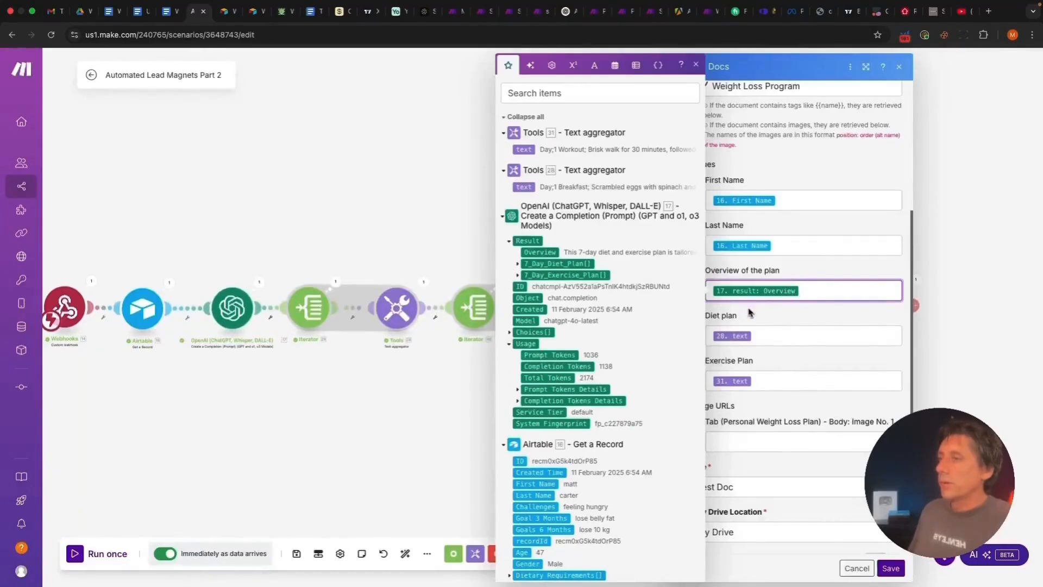
click(889, 567)
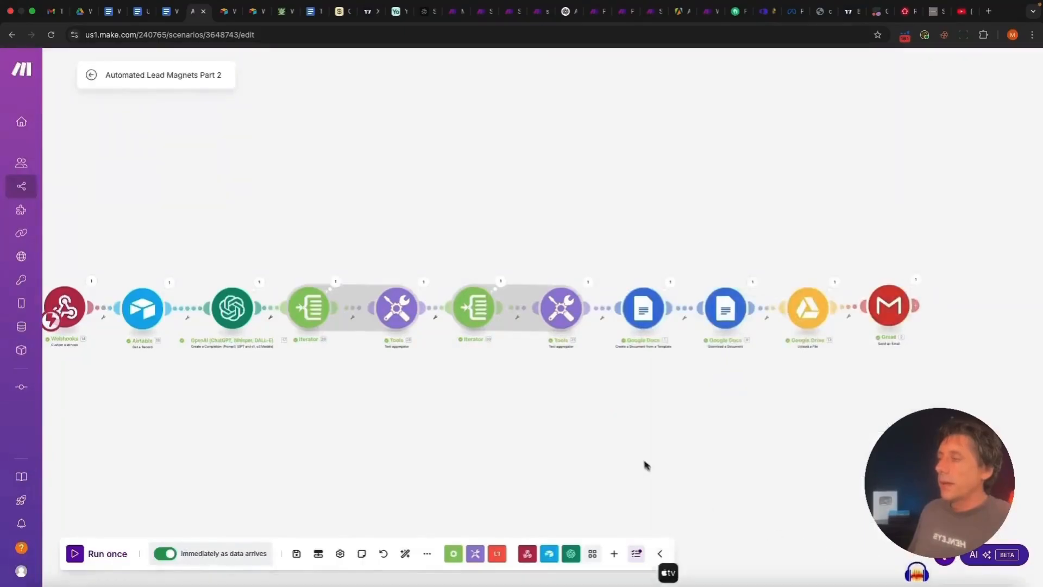
Review the OpenAI module's run result and select its generated Overview text
scroll(639, 460, down, 2)
drag(539, 456, 596, 451)
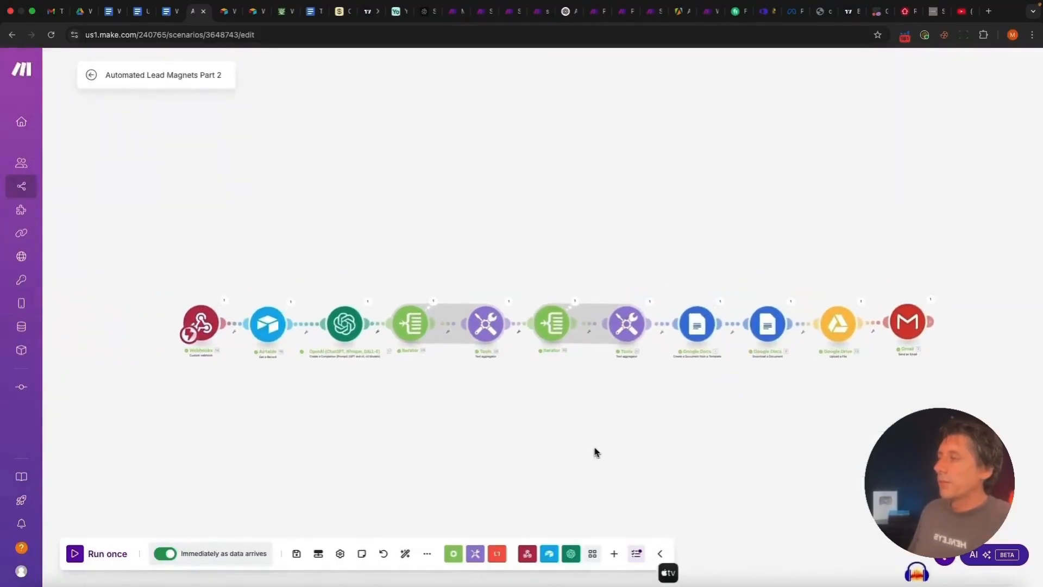
click(367, 302)
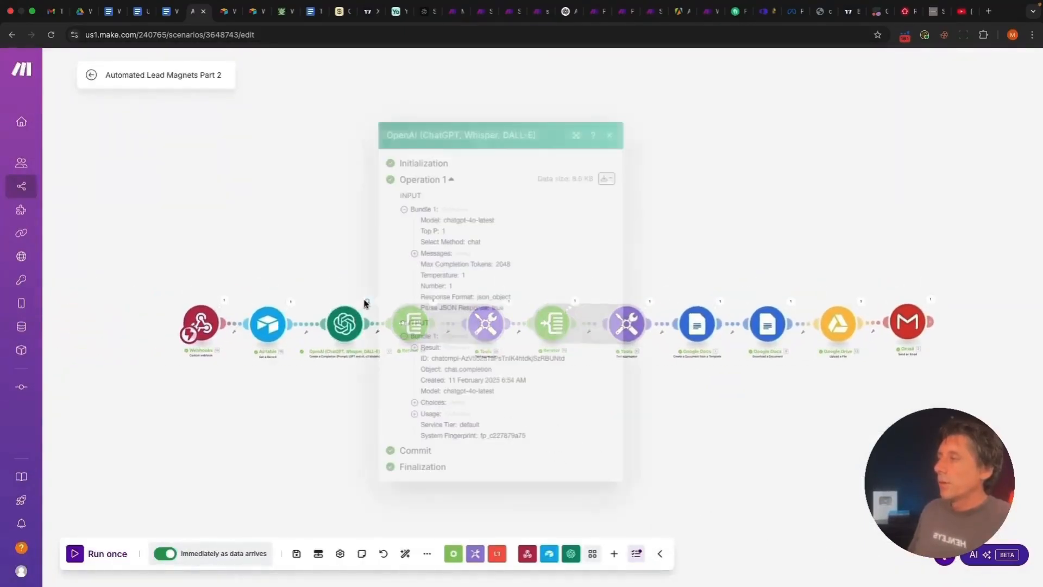
click(415, 347)
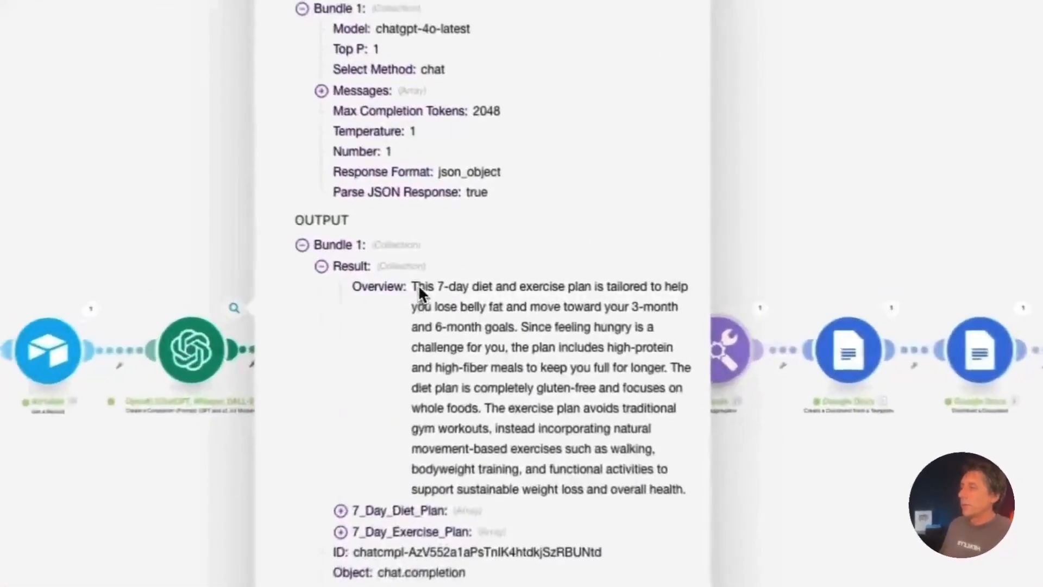
drag(462, 358, 696, 517)
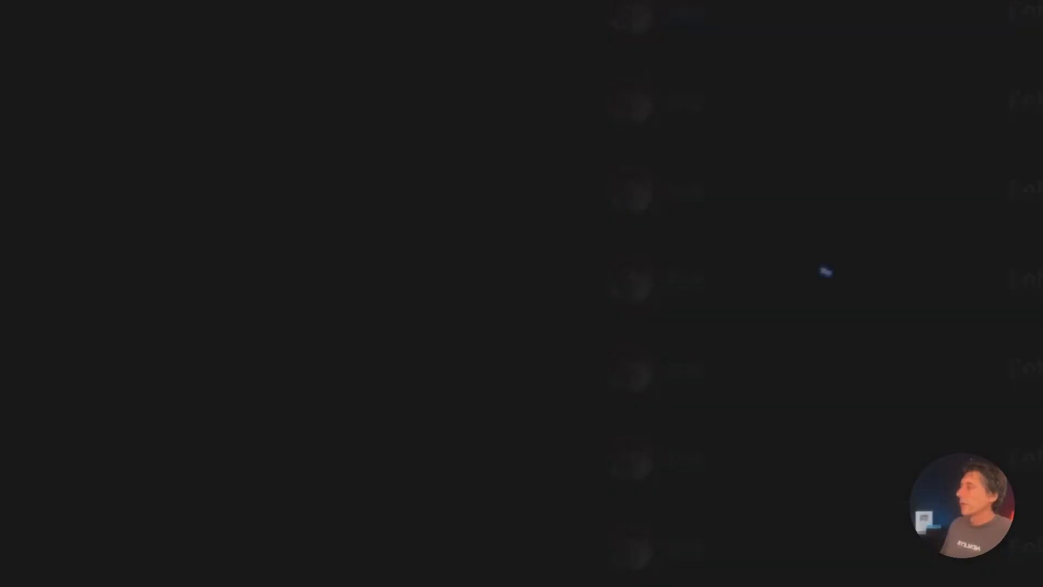
scroll(237, 147, down, 5)
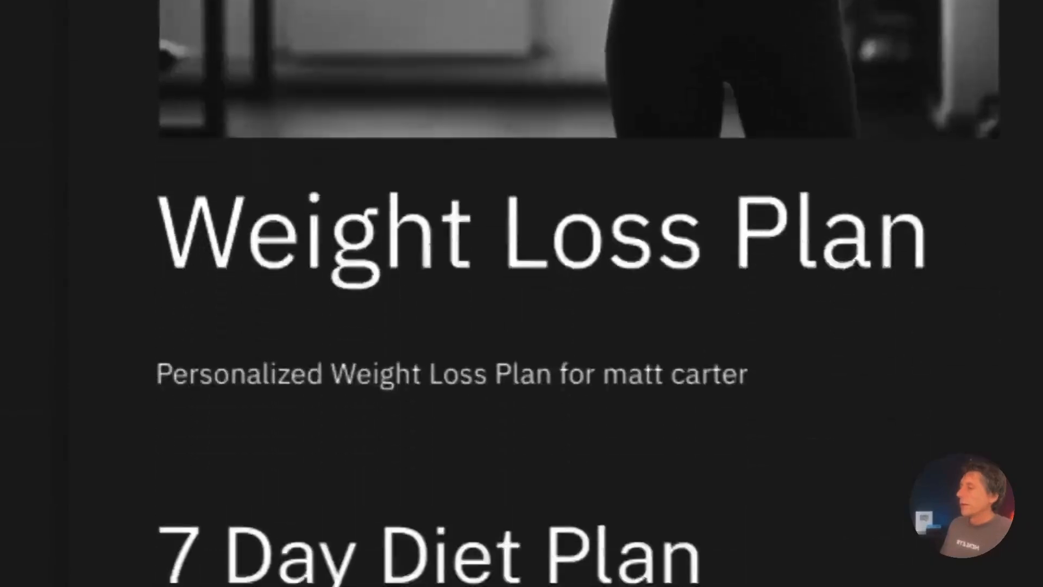